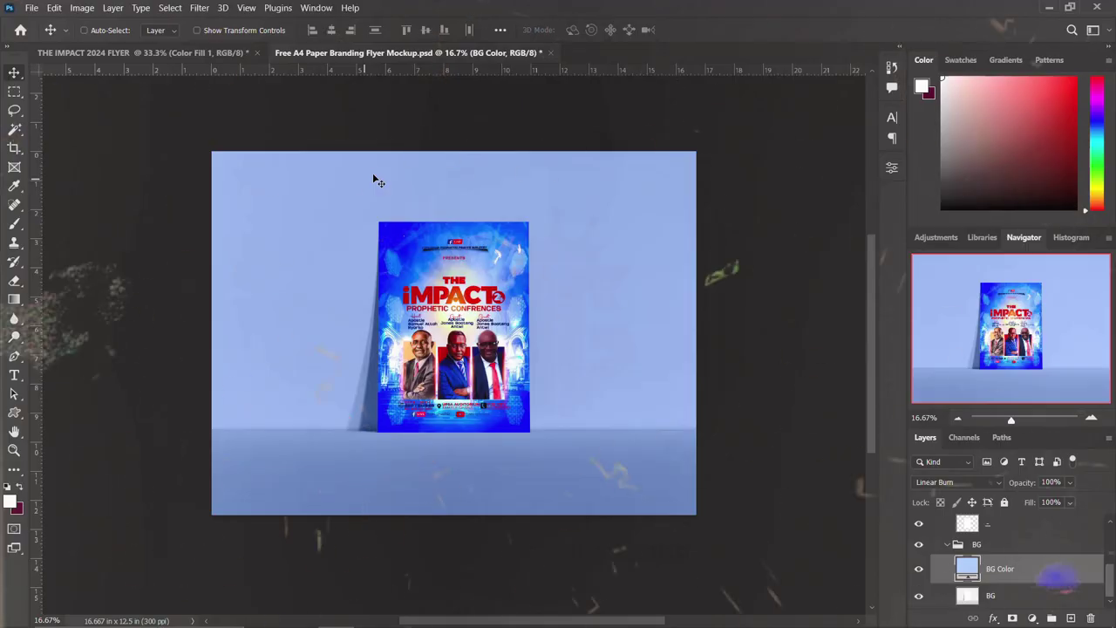
# Open the New Document dialog with Ctrl+N for a new blank flyer
pyautogui.hotkey('ctrl', 'n')
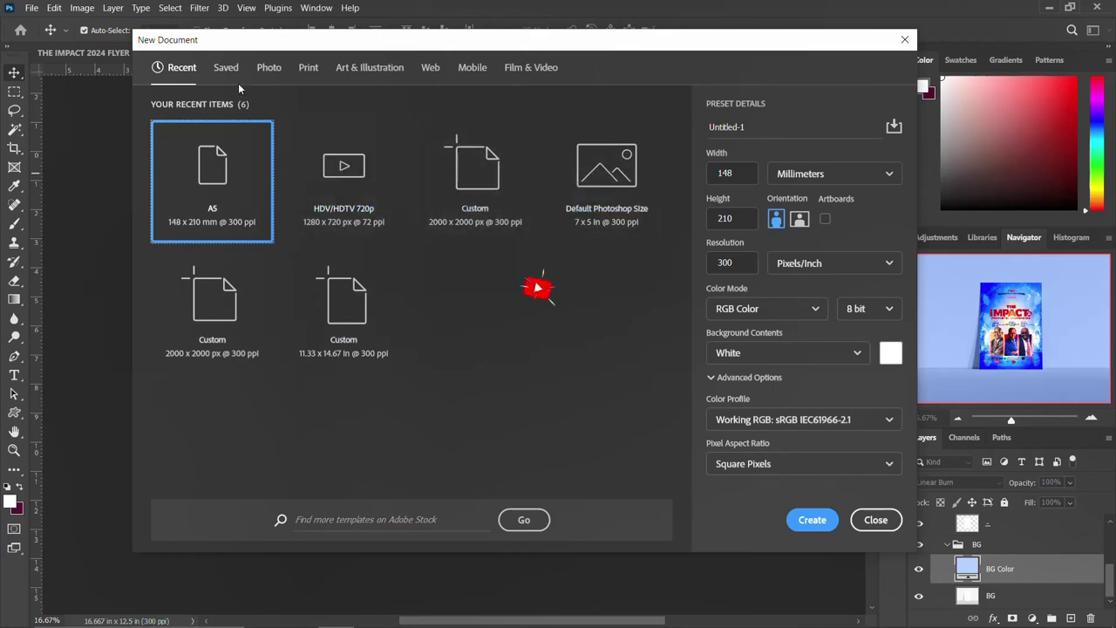
# Choose the A5 (148 × 210 mm) preset from the Print presets
pyautogui.click(366, 69)
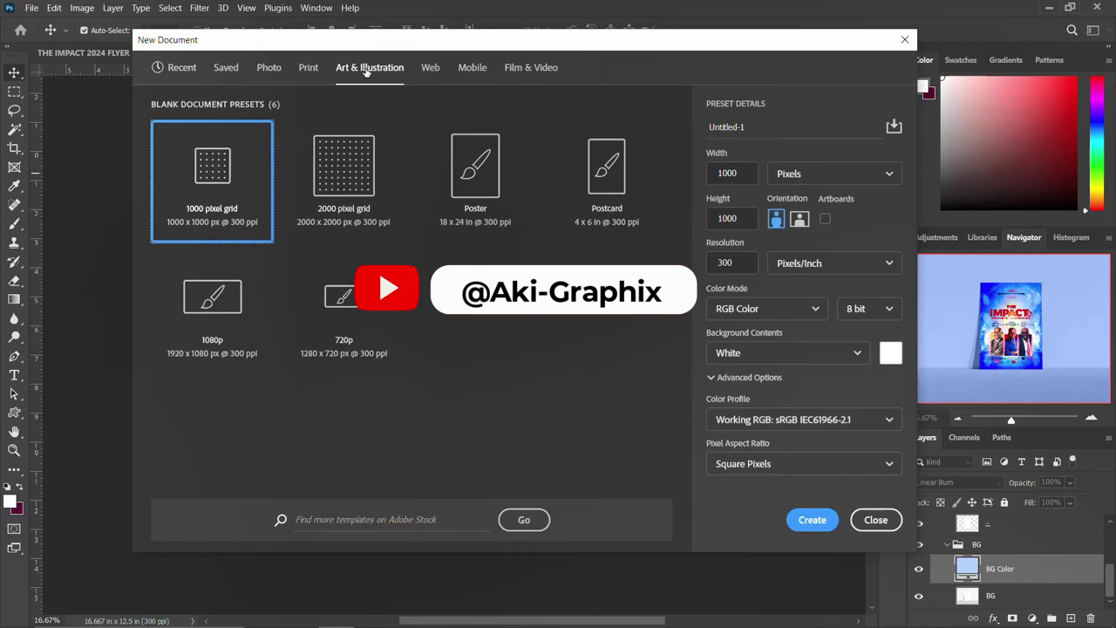
pyautogui.click(308, 70)
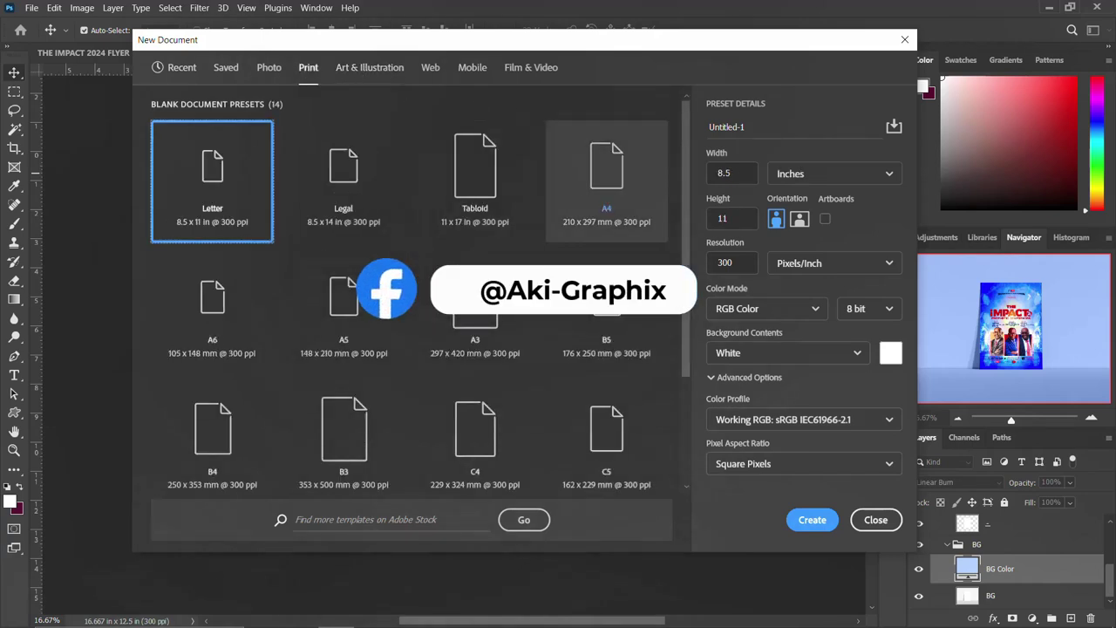
pyautogui.click(344, 312)
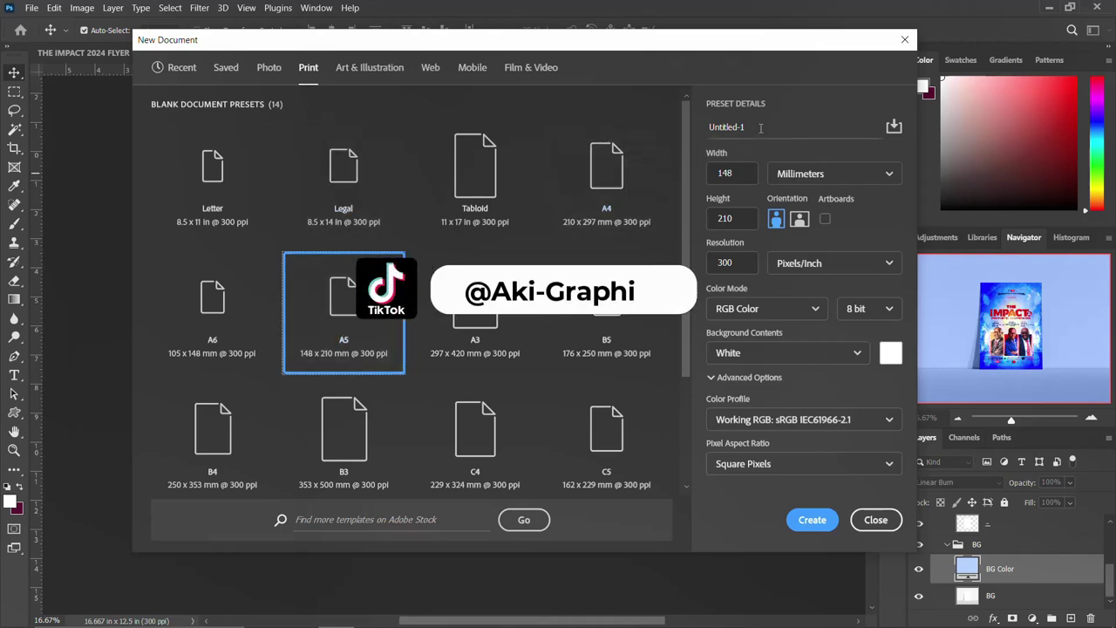
# Name the document SOCIAL MEDIA CHURCH FLYER, copying the title from Notepad
pyautogui.click(711, 129)
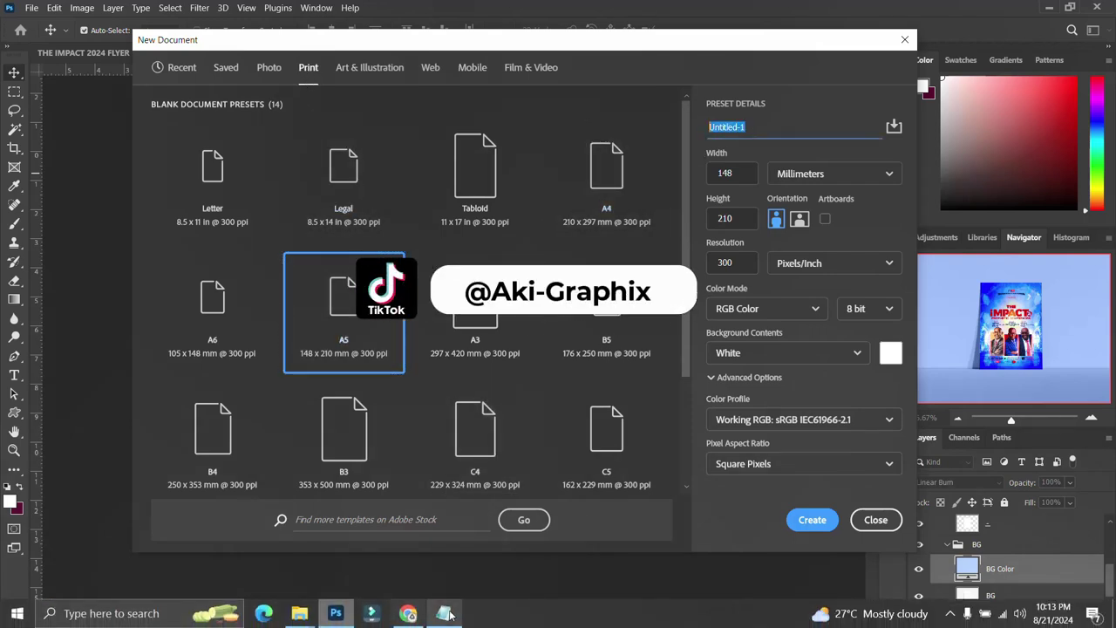
pyautogui.click(441, 613)
pyautogui.moveTo(755, 182); pyautogui.dragTo(604, 180)
pyautogui.hotkey('ctrl', 'c')
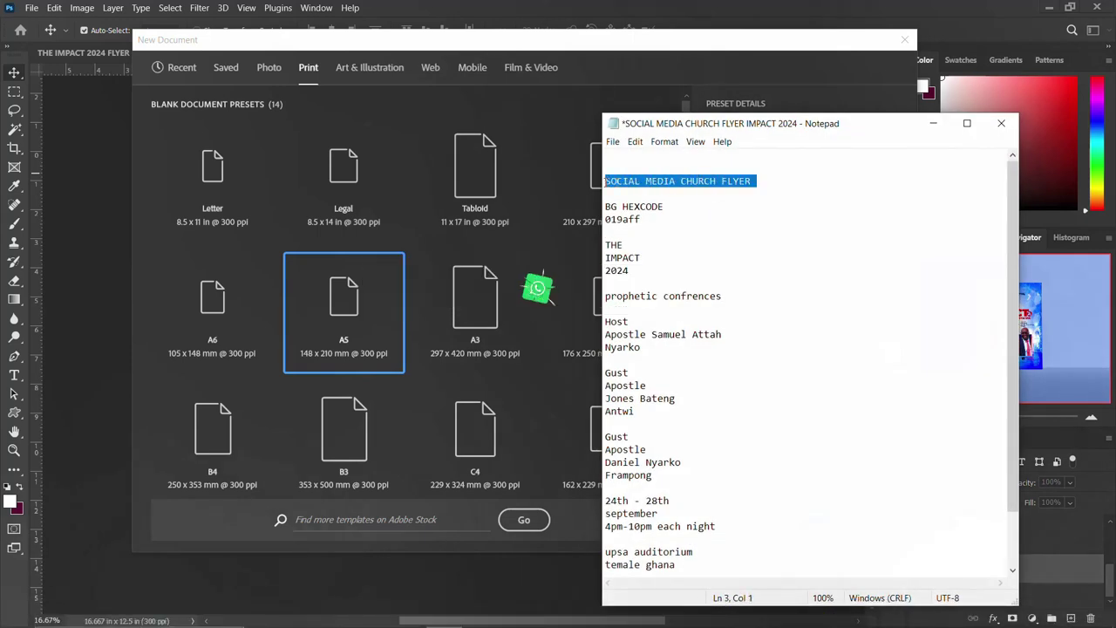
pyautogui.click(535, 61)
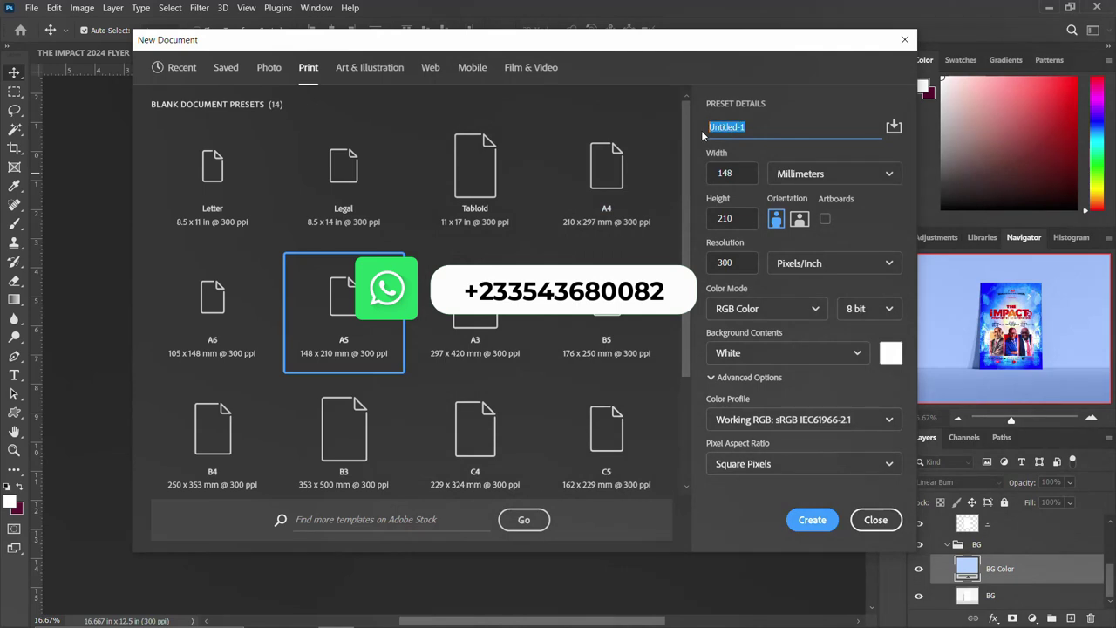
pyautogui.hotkey('ctrl', 'v')
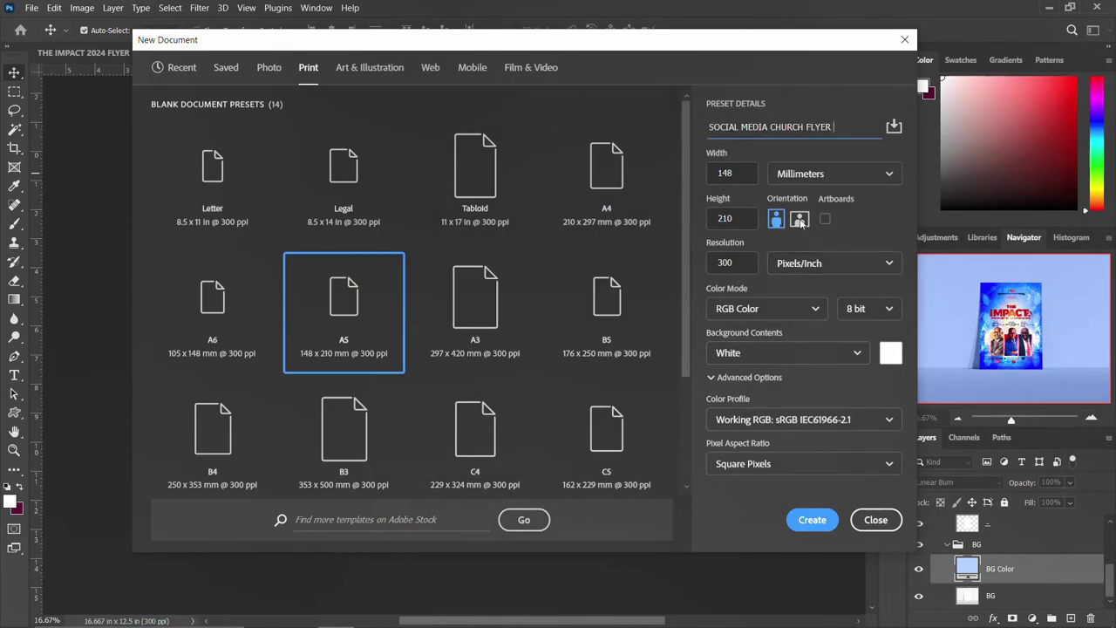
# Verify the width 148 mm, height 210 mm and resolution 300 ppi
pyautogui.moveTo(738, 173); pyautogui.dragTo(713, 174)
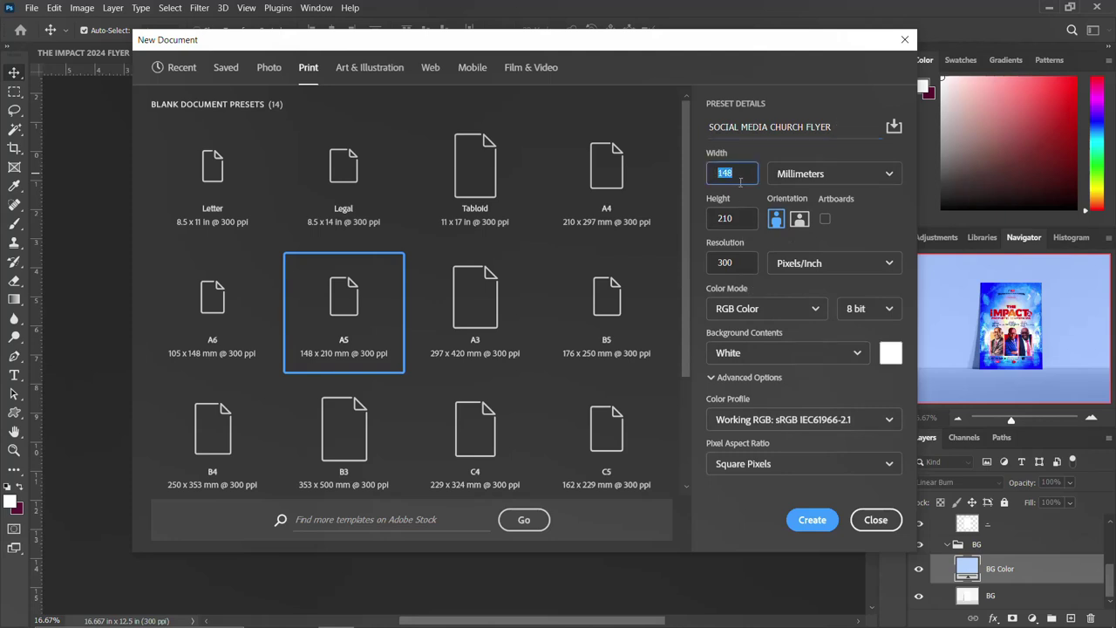
pyautogui.moveTo(740, 219); pyautogui.dragTo(725, 218)
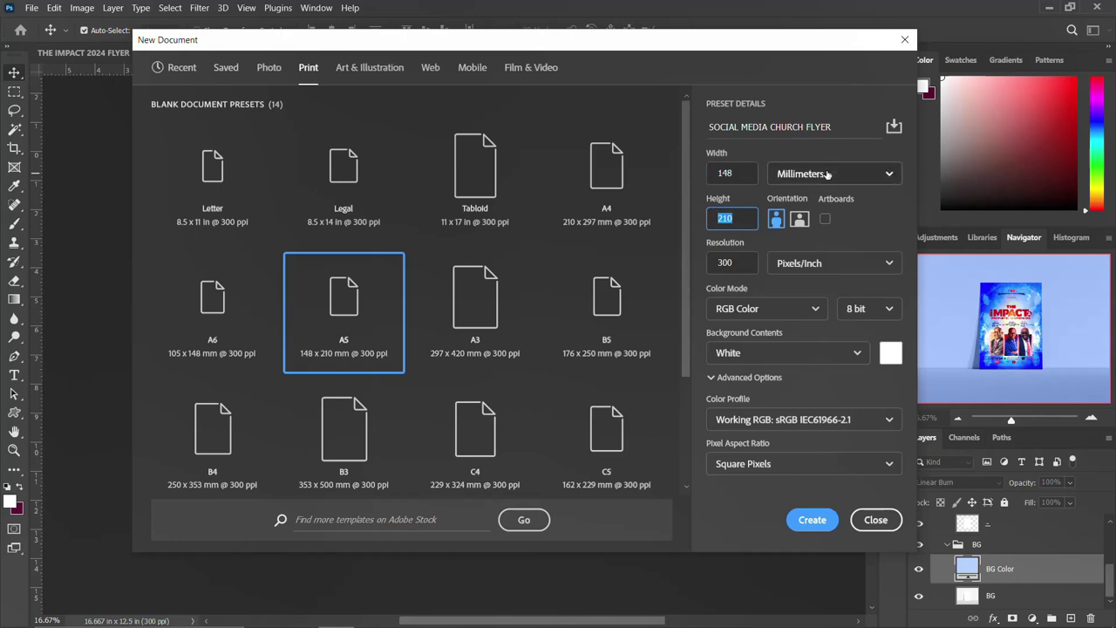
pyautogui.click(698, 265)
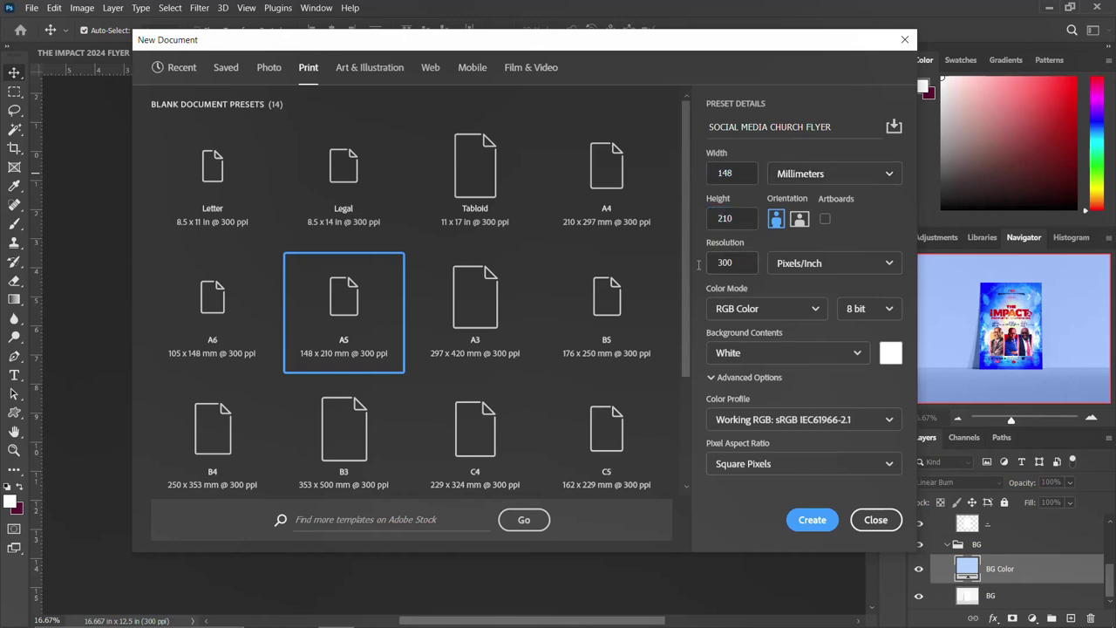
pyautogui.moveTo(744, 259); pyautogui.dragTo(701, 261)
# Create the A5 document, unlock its Background layer, and copy hex 019aff from the notes
pyautogui.click(813, 521)
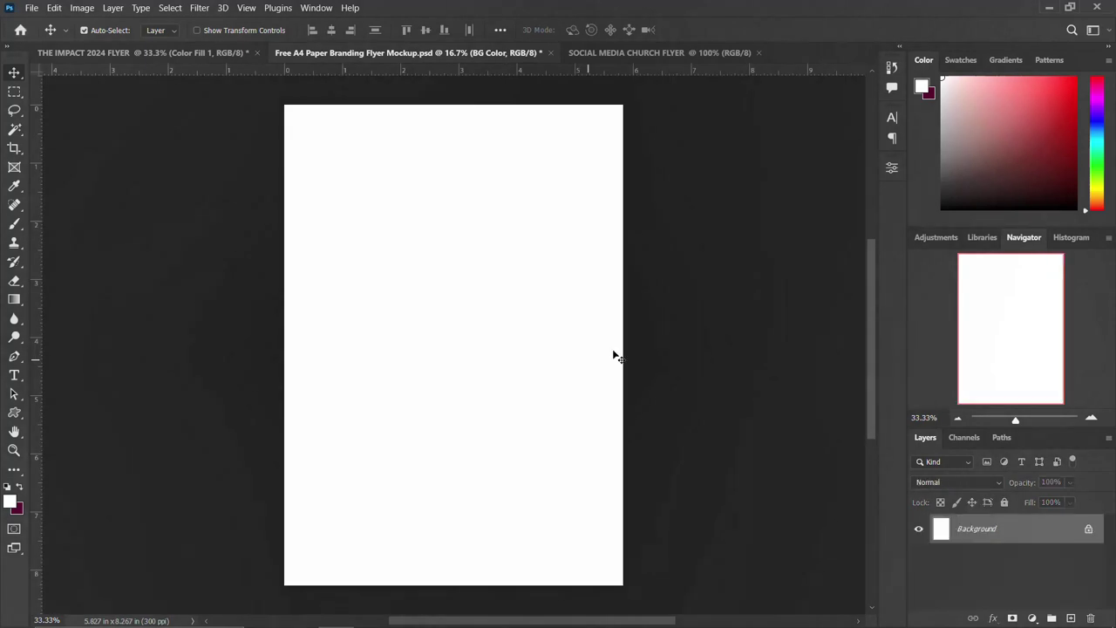
pyautogui.click(1088, 530)
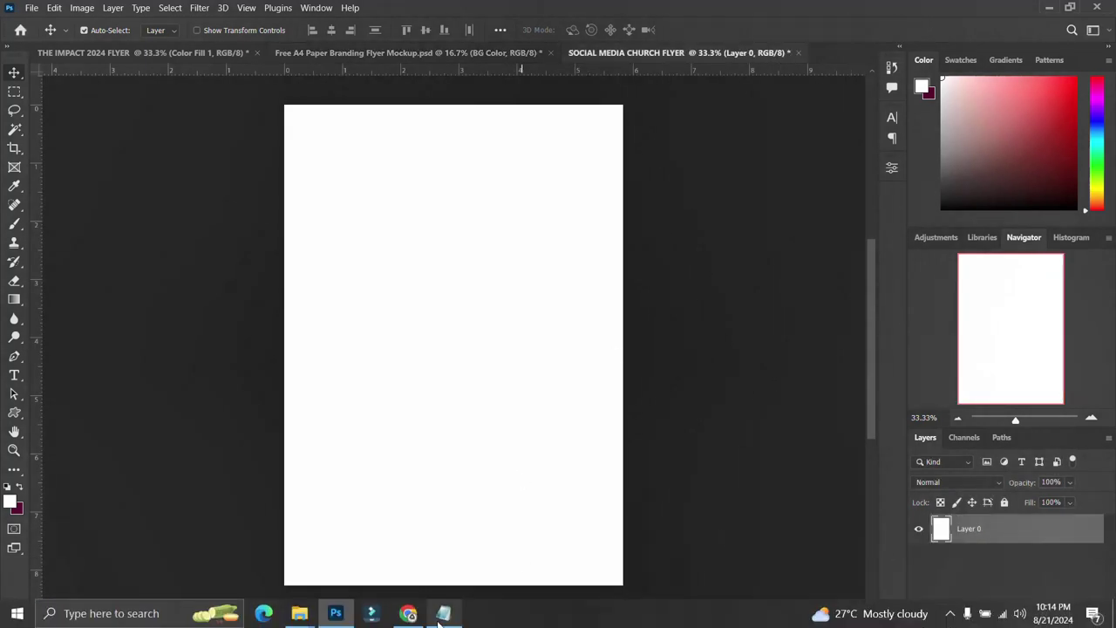
pyautogui.click(444, 615)
pyautogui.moveTo(645, 219); pyautogui.dragTo(595, 215)
pyautogui.hotkey('ctrl', 'c')
pyautogui.click(600, 203)
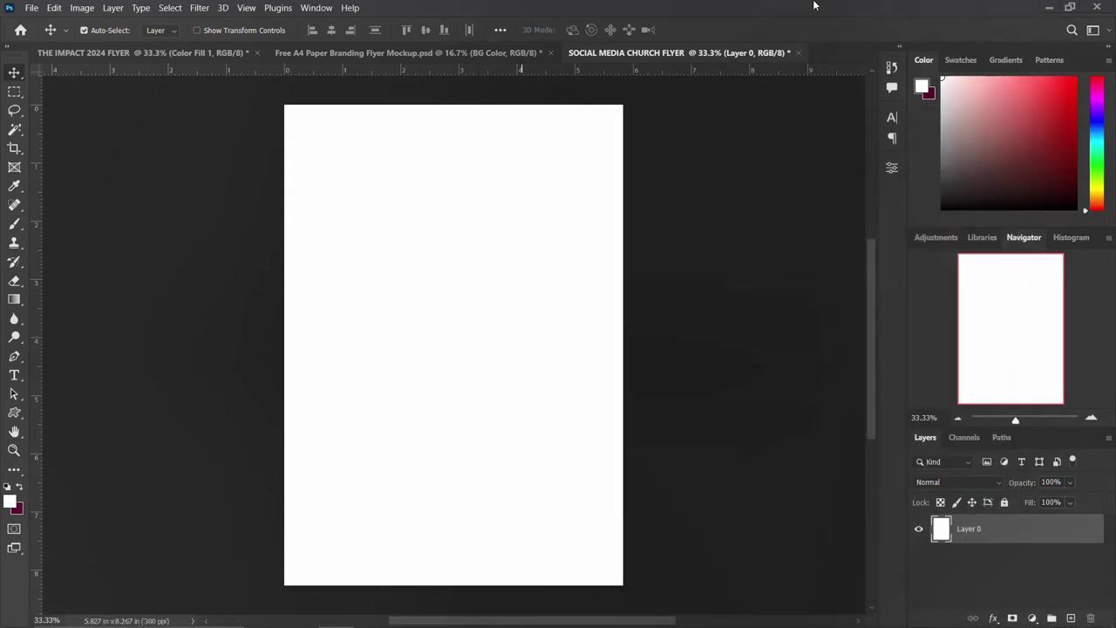
# Add a Solid Color fill layer of 019aff blue, then a new empty layer above it
pyautogui.click(1031, 618)
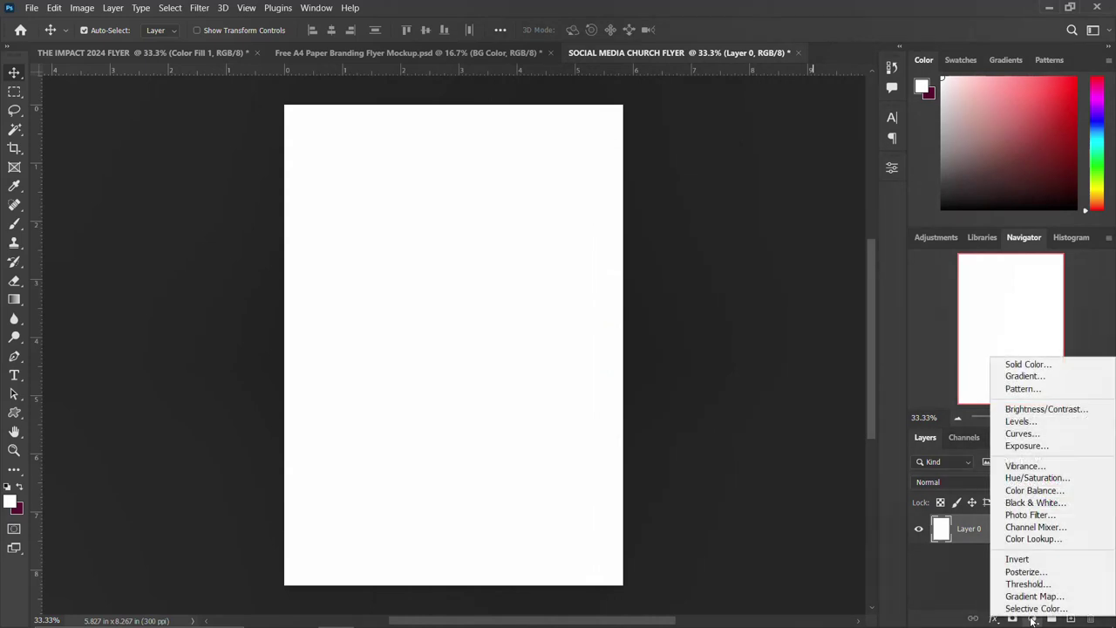
pyautogui.click(1029, 364)
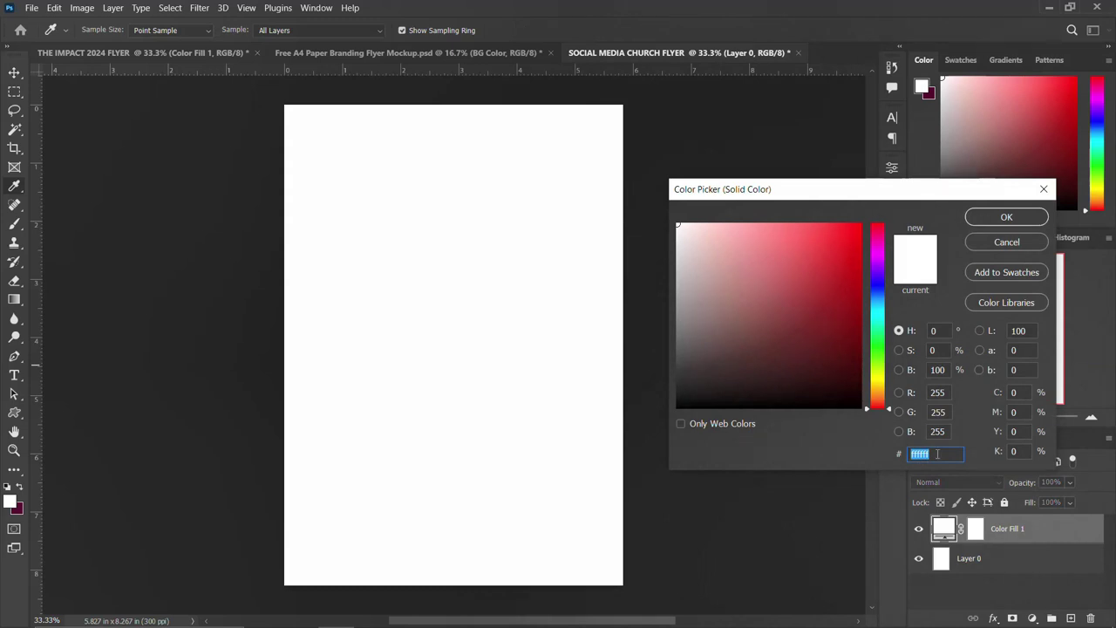
pyautogui.hotkey('ctrl', 'v')
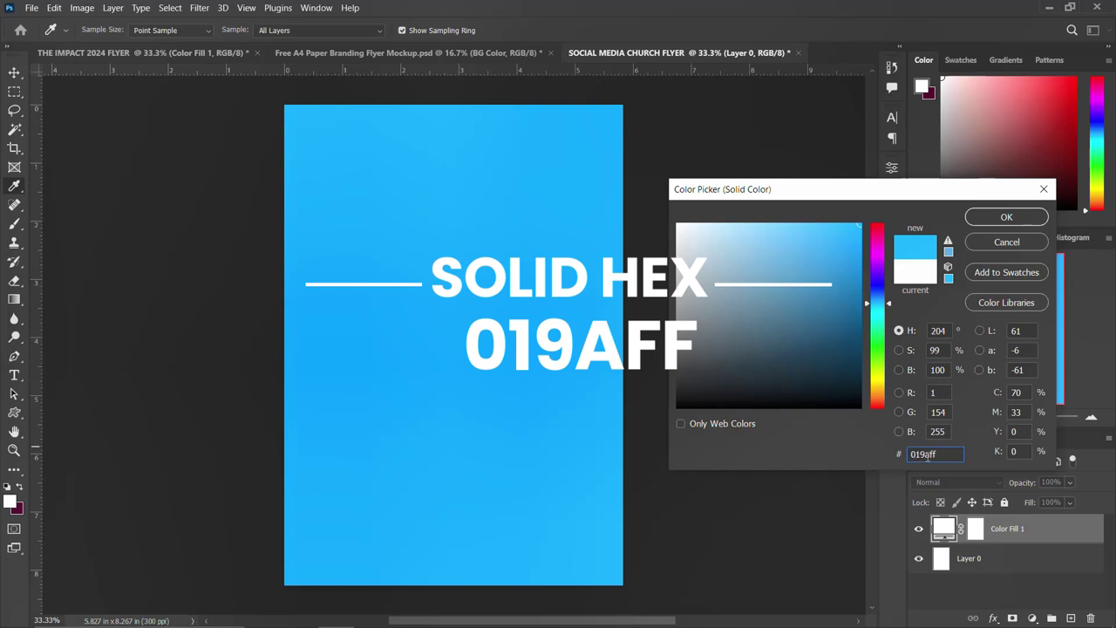
pyautogui.doubleClick(943, 455)
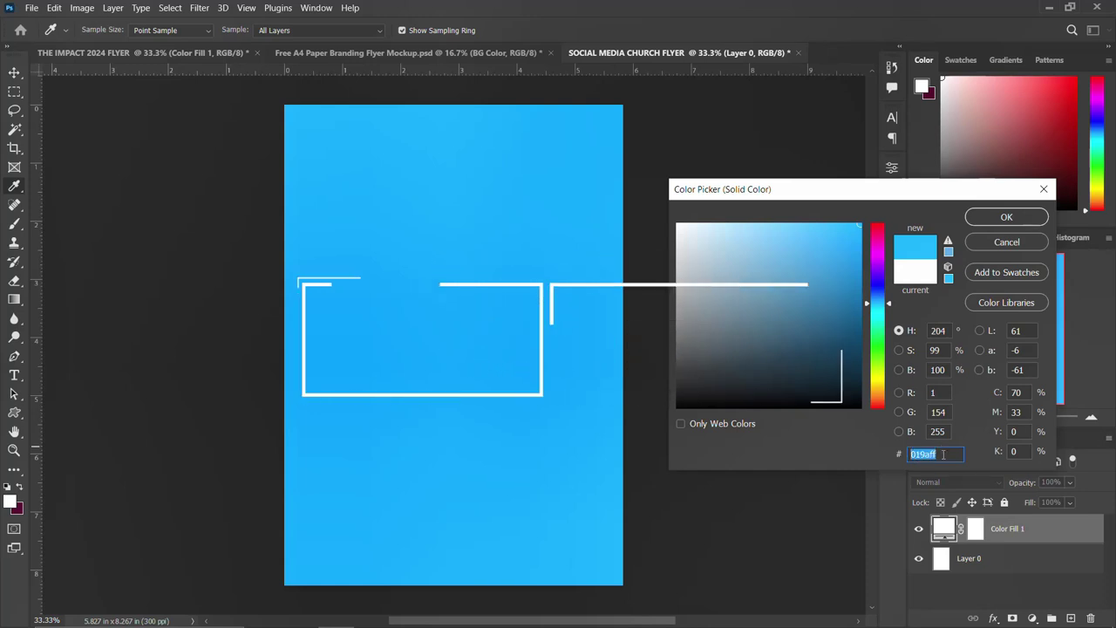
pyautogui.click(1006, 218)
pyautogui.press('v')
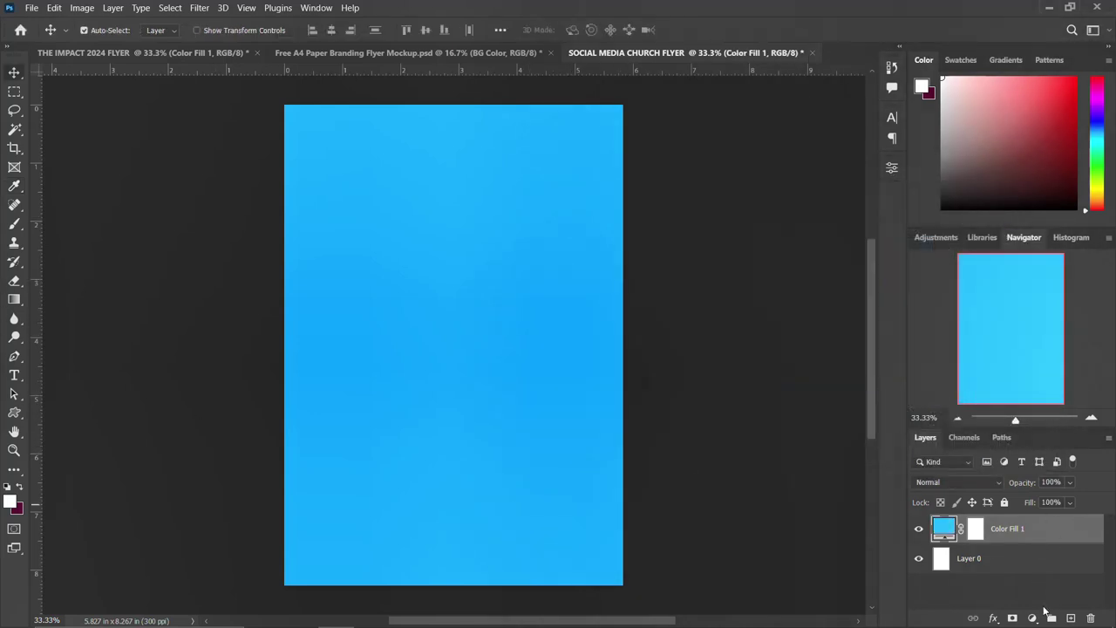
pyautogui.click(1072, 618)
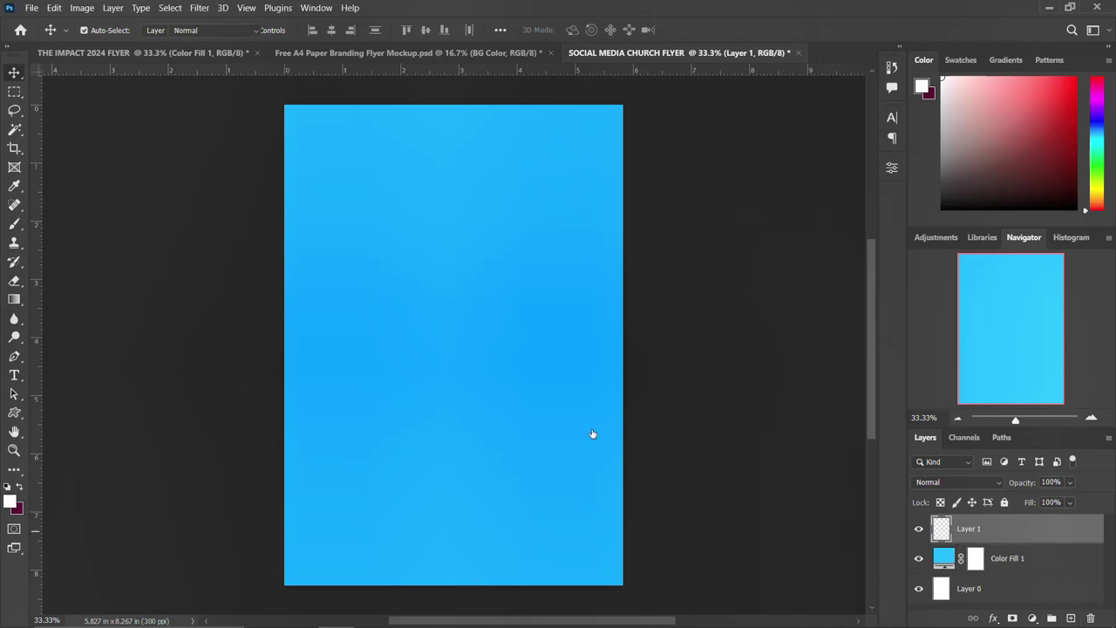
# Paint a soft white glow at the canvas centre with a roughly 2300 px brush
pyautogui.press('b')
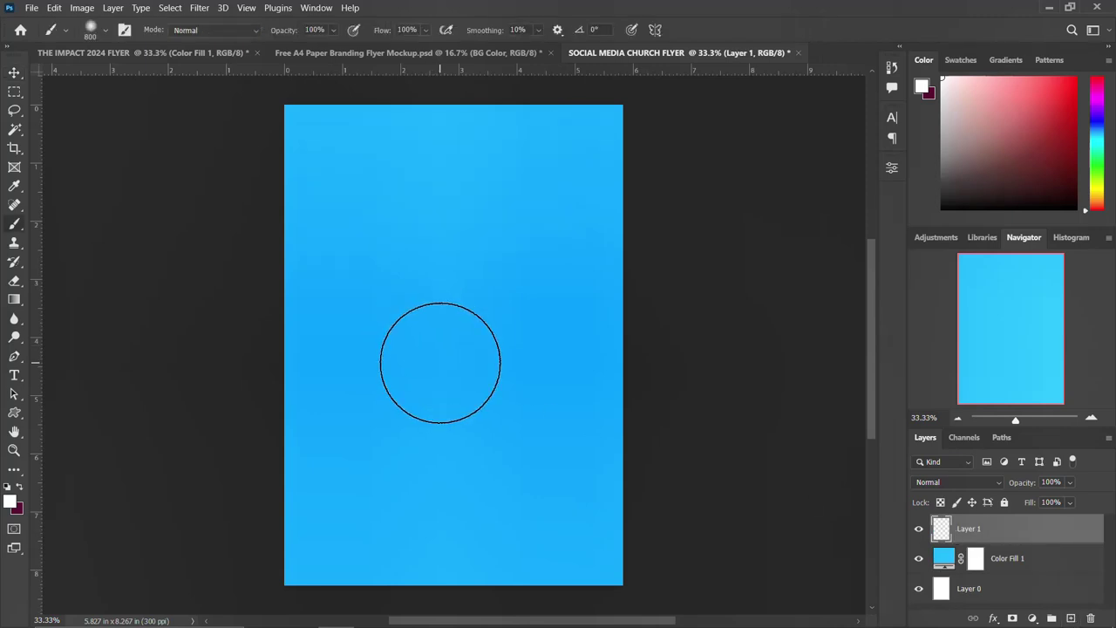
pyautogui.press(']')
pyautogui.press(']')
pyautogui.press(']')
pyautogui.press(']')
pyautogui.press(']')
pyautogui.press(']')
pyautogui.press(']')
pyautogui.press(']')
pyautogui.press(']')
pyautogui.press(']')
pyautogui.press(']')
pyautogui.press(']')
pyautogui.press(']')
pyautogui.press(']')
pyautogui.press(']')
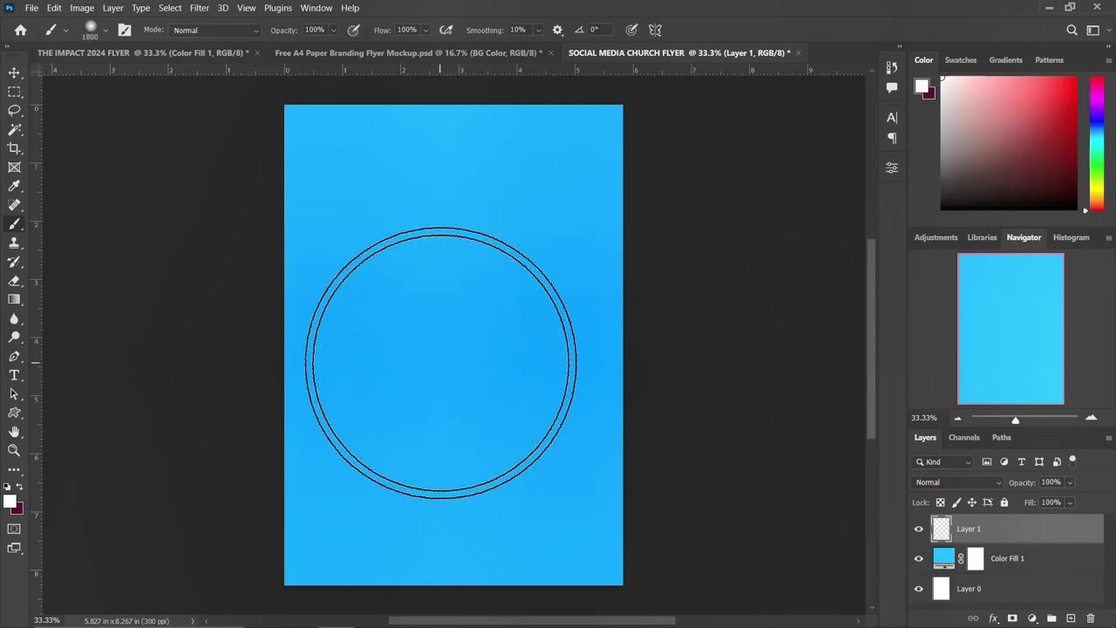
pyautogui.press(']')
pyautogui.press(']')
pyautogui.press(']')
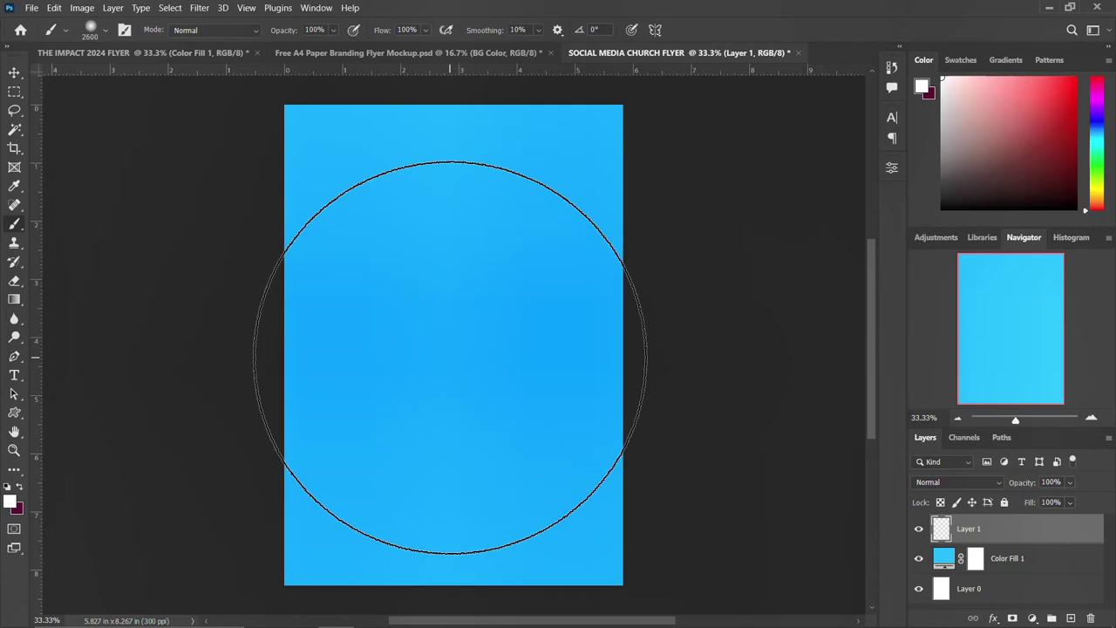
pyautogui.click(10, 502)
pyautogui.moveTo(723, 319); pyautogui.dragTo(673, 202)
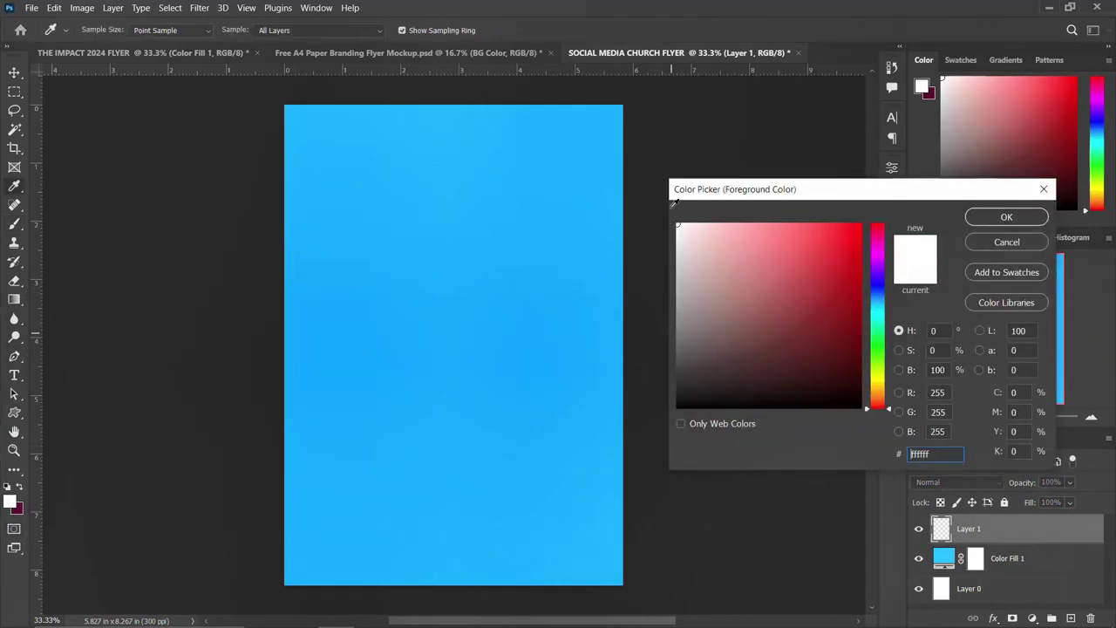
pyautogui.click(1029, 221)
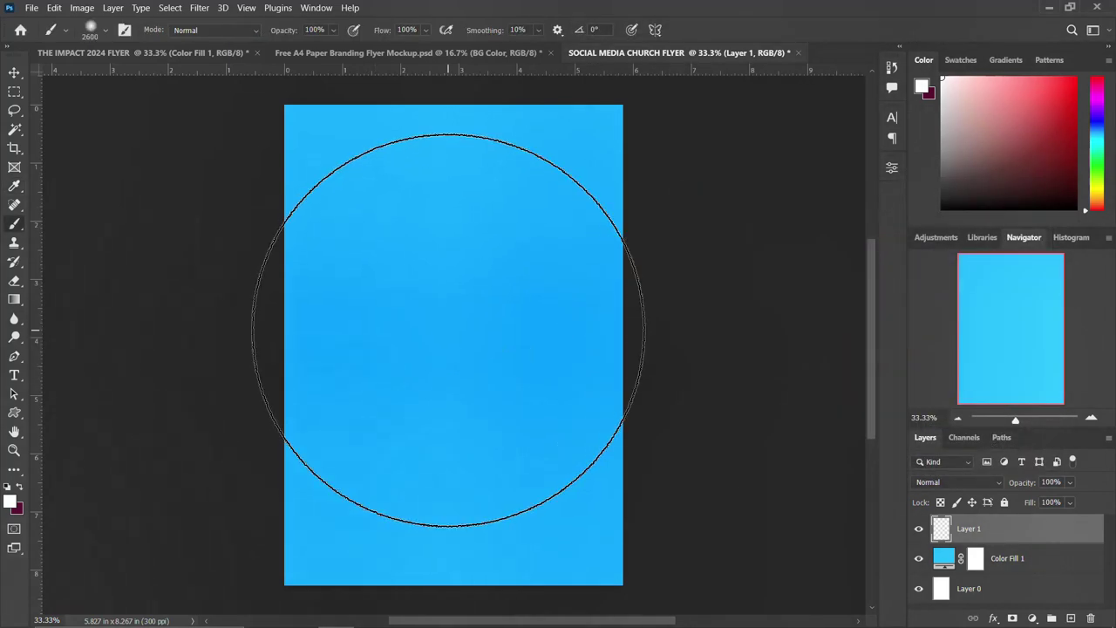
pyautogui.click(448, 330)
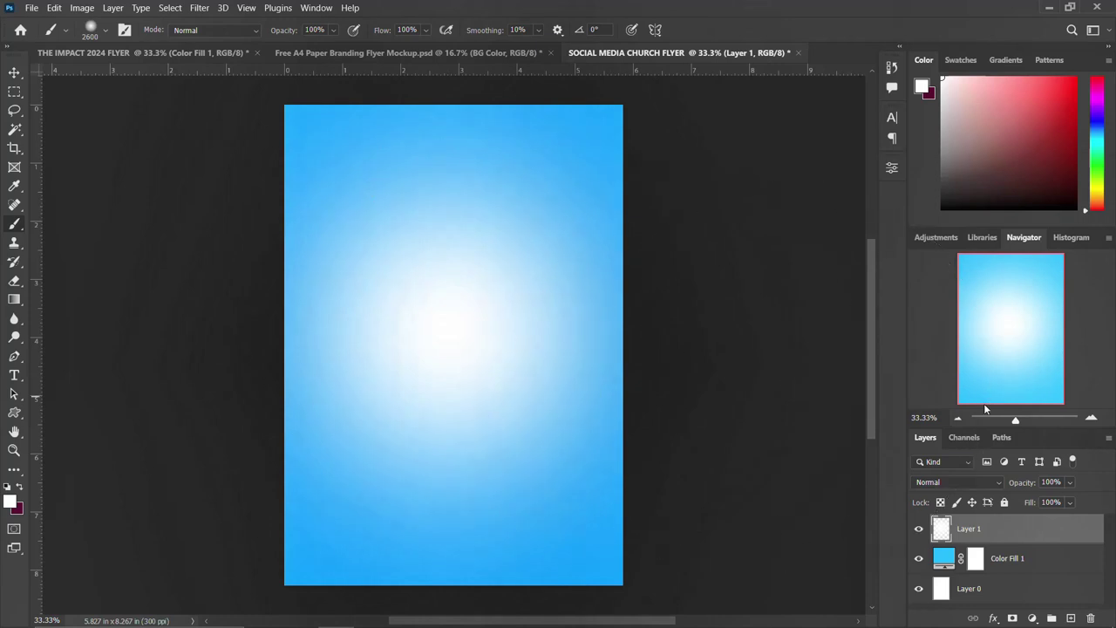
# Set the glow layer's blend mode to Lighten
pyautogui.click(963, 483)
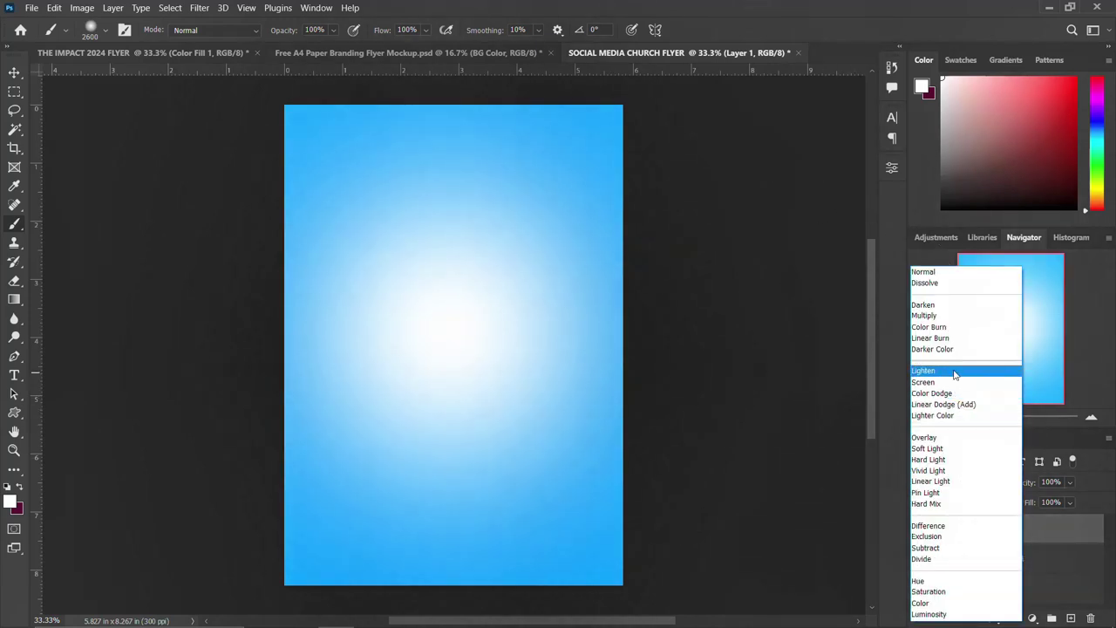
pyautogui.click(955, 373)
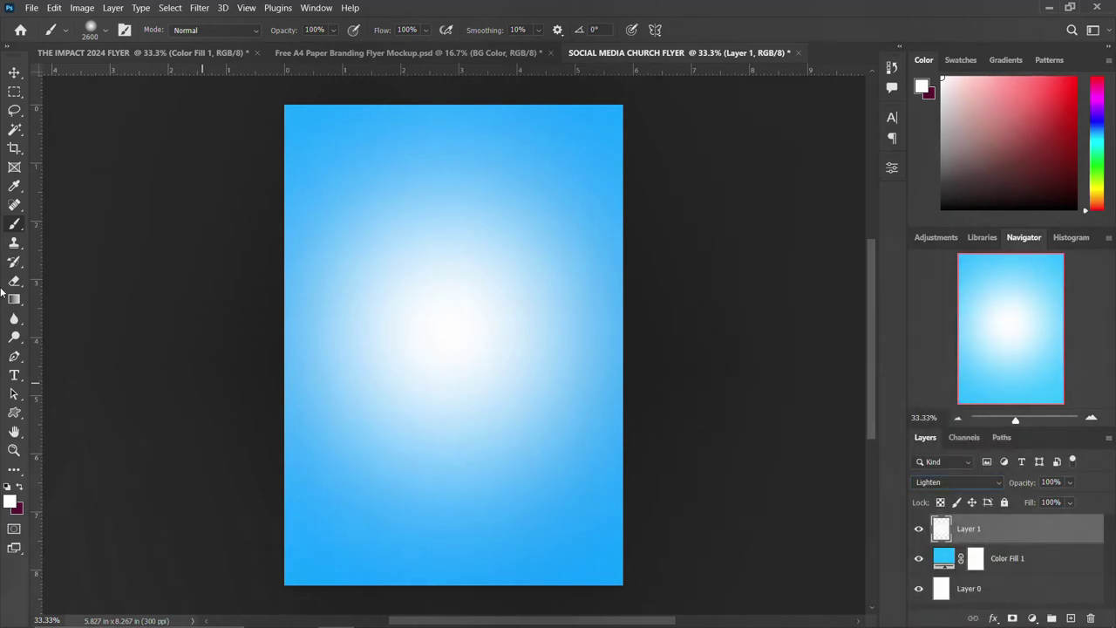
pyautogui.click(15, 73)
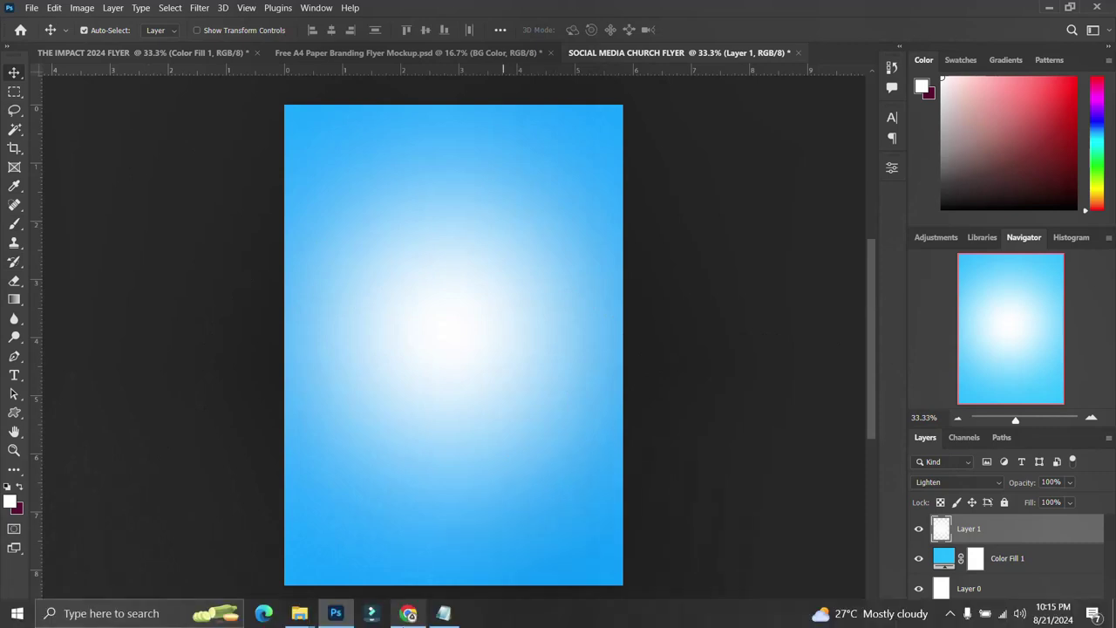
# Place the stage-lights photo from the IMPACT 2024 FLYER folder on the flyer's left side
pyautogui.moveTo(300, 615)
pyautogui.click(363, 562)
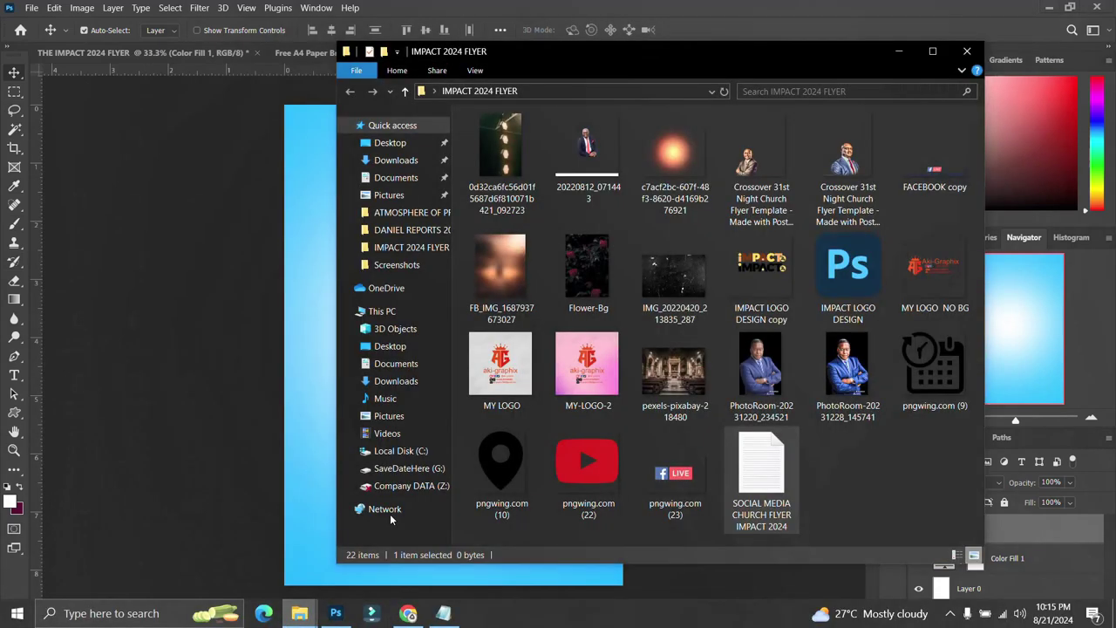
pyautogui.moveTo(485, 186); pyautogui.dragTo(268, 420)
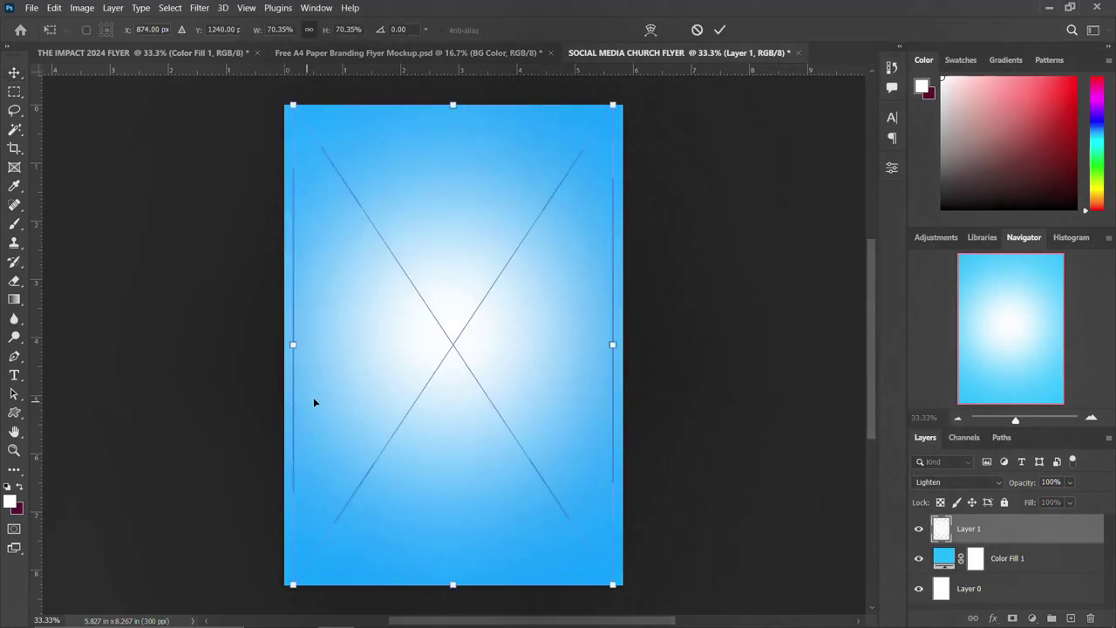
pyautogui.moveTo(499, 345); pyautogui.dragTo(366, 344)
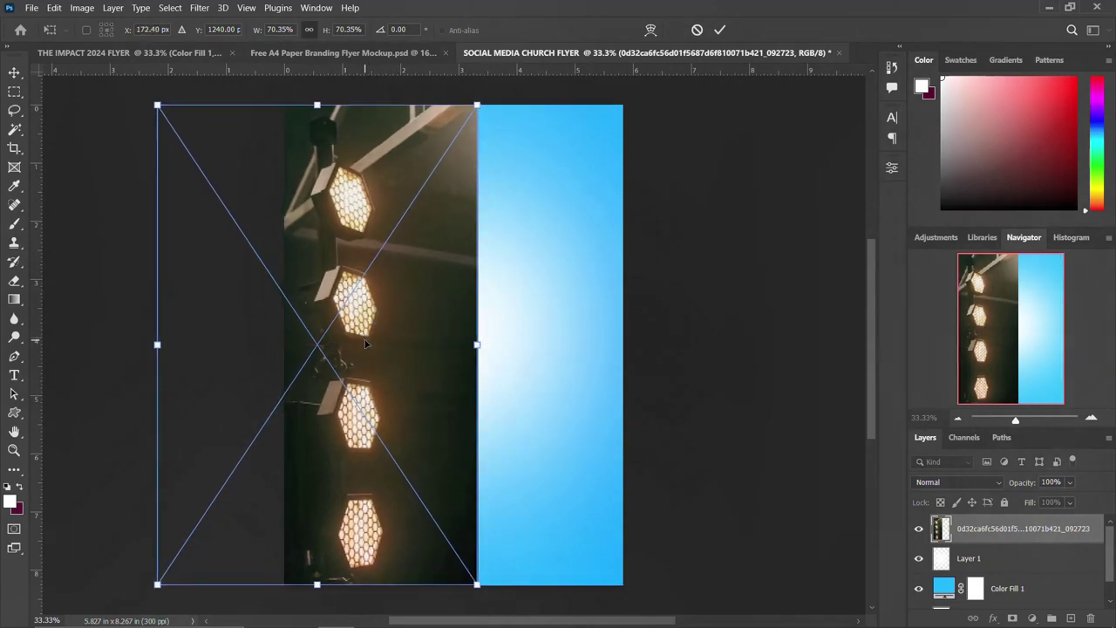
pyautogui.press('Return')
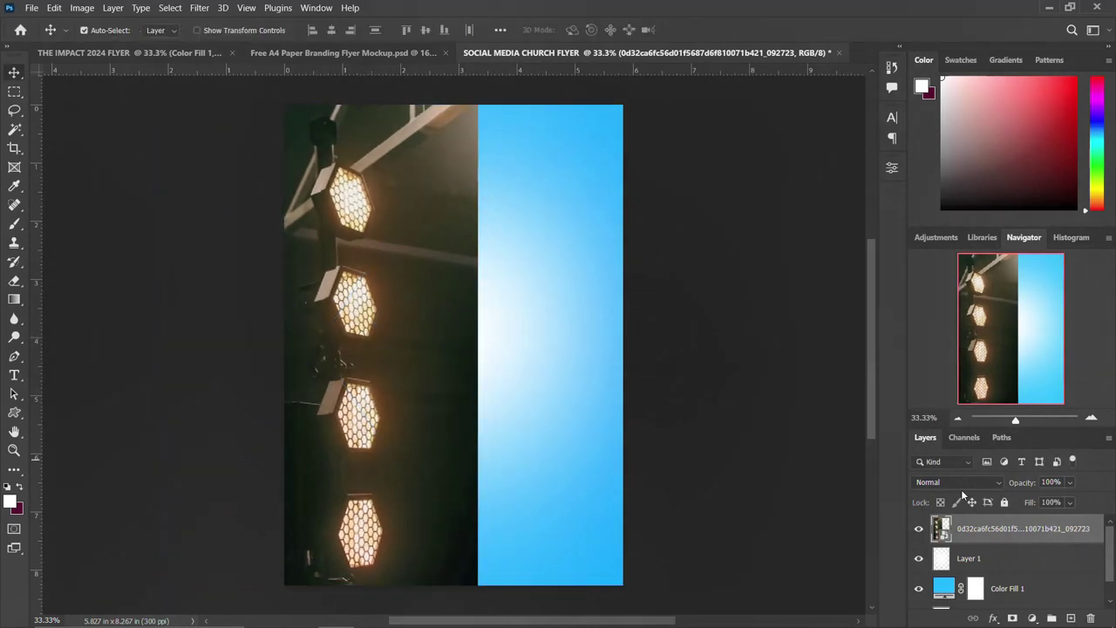
# Blend the stage-lights photo with Overlay and add a layer mask
pyautogui.click(959, 482)
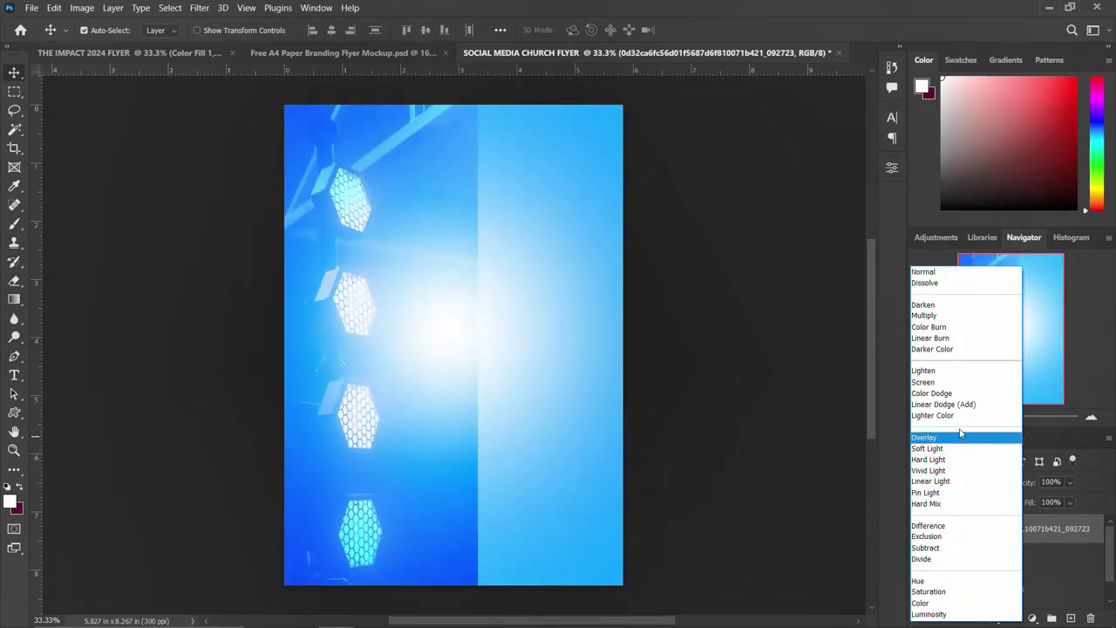
pyautogui.click(960, 437)
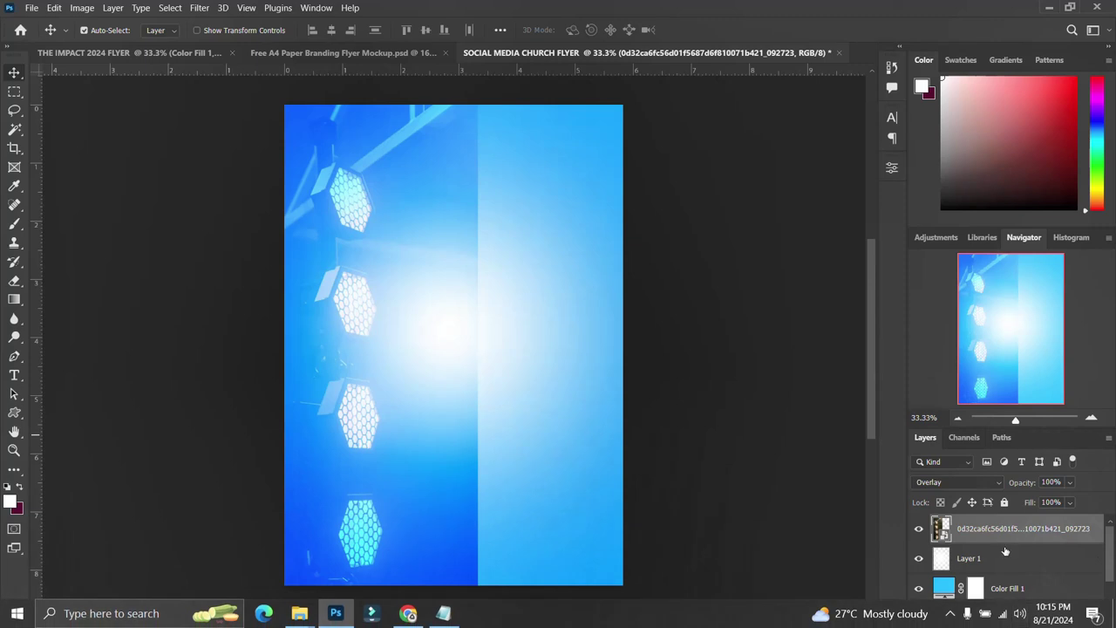
pyautogui.click(1012, 618)
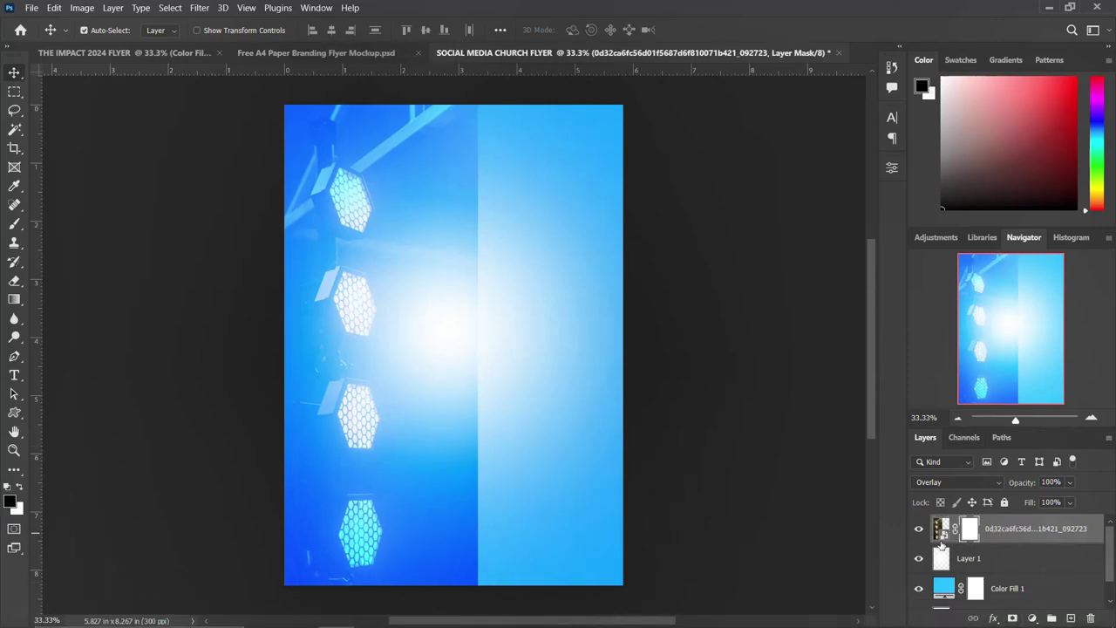
# Paint black on the mask with a smaller brush along the photo's vertical seam
pyautogui.press('b')
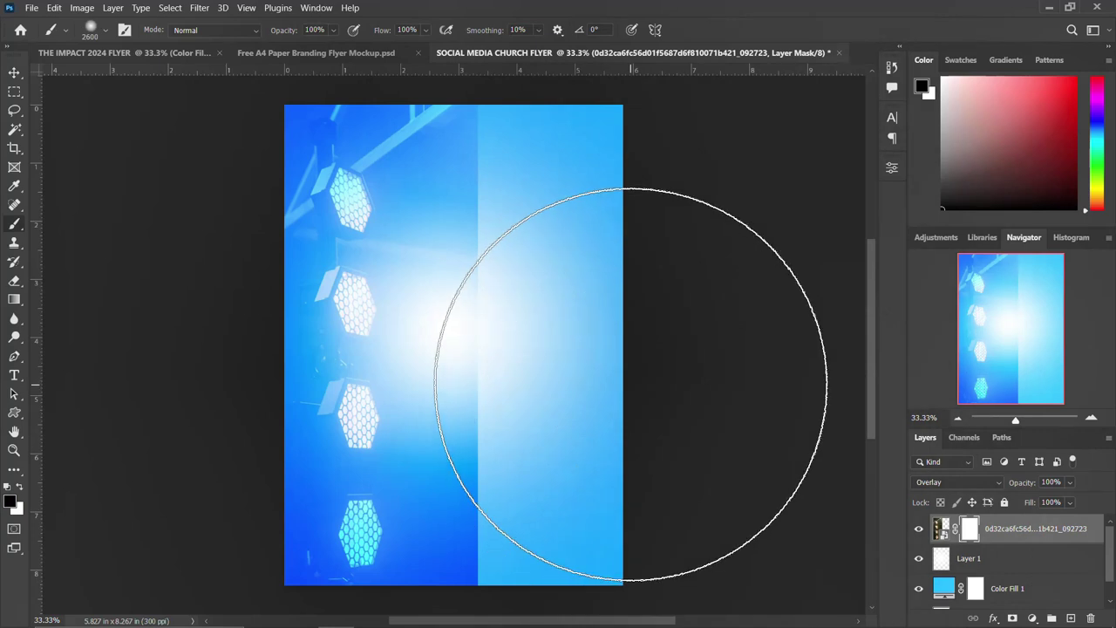
pyautogui.press('[')
pyautogui.press('[')
pyautogui.press('[')
pyautogui.press('[')
pyautogui.press('[')
pyautogui.press('[')
pyautogui.press('[')
pyautogui.press('[')
pyautogui.press('[')
pyautogui.press('[')
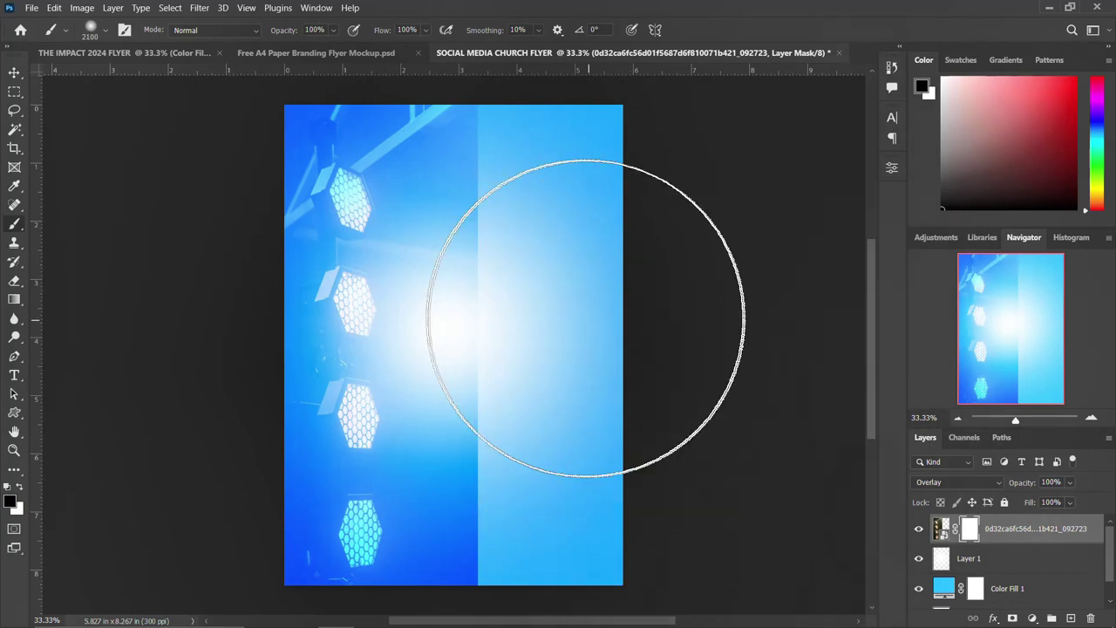
pyautogui.press('[')
pyautogui.press('[')
pyautogui.press('[')
pyautogui.press('[')
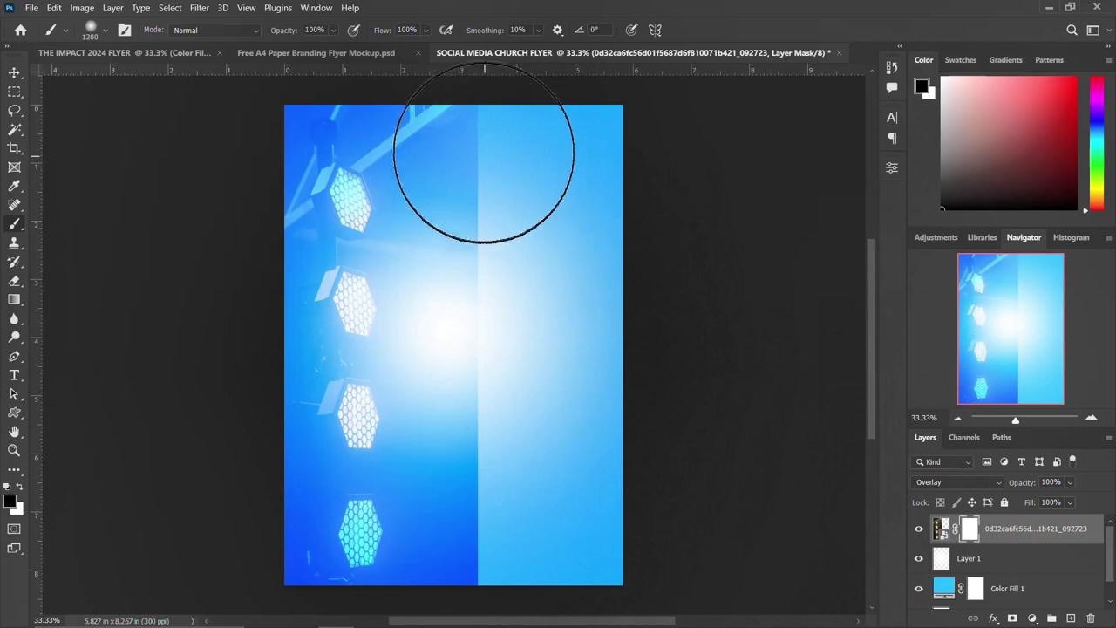
pyautogui.click(486, 217)
pyautogui.moveTo(469, 615)
pyautogui.mouseDown()
pyautogui.moveTo(527, 521)
pyautogui.moveTo(536, 435)
pyautogui.mouseUp()
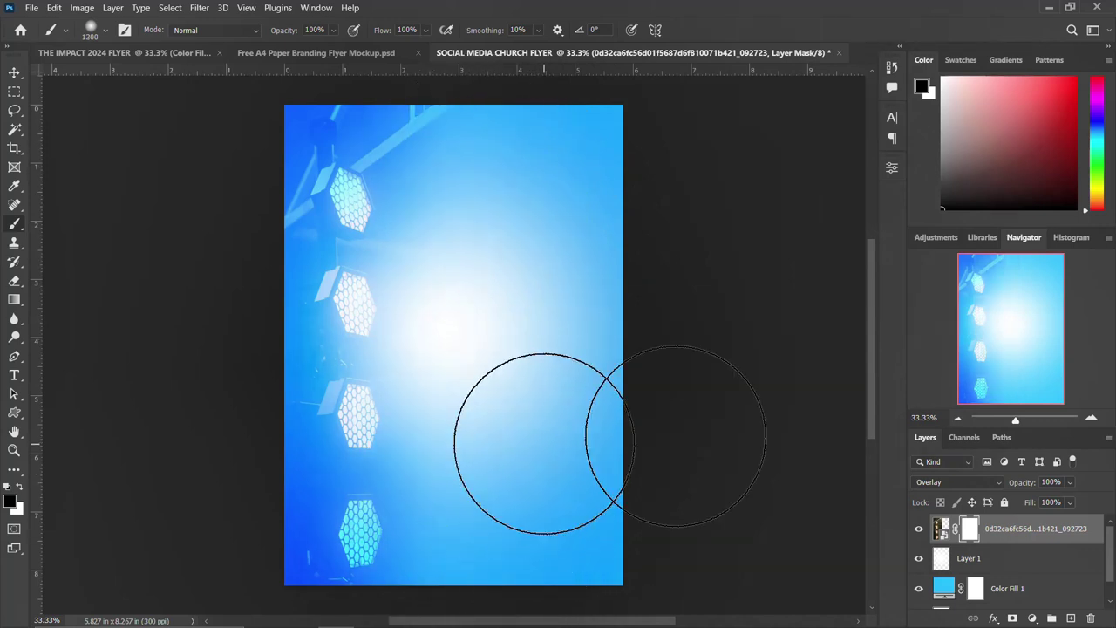
# Shift the stage-lights photo slightly further left with Free Transform
pyautogui.click(15, 73)
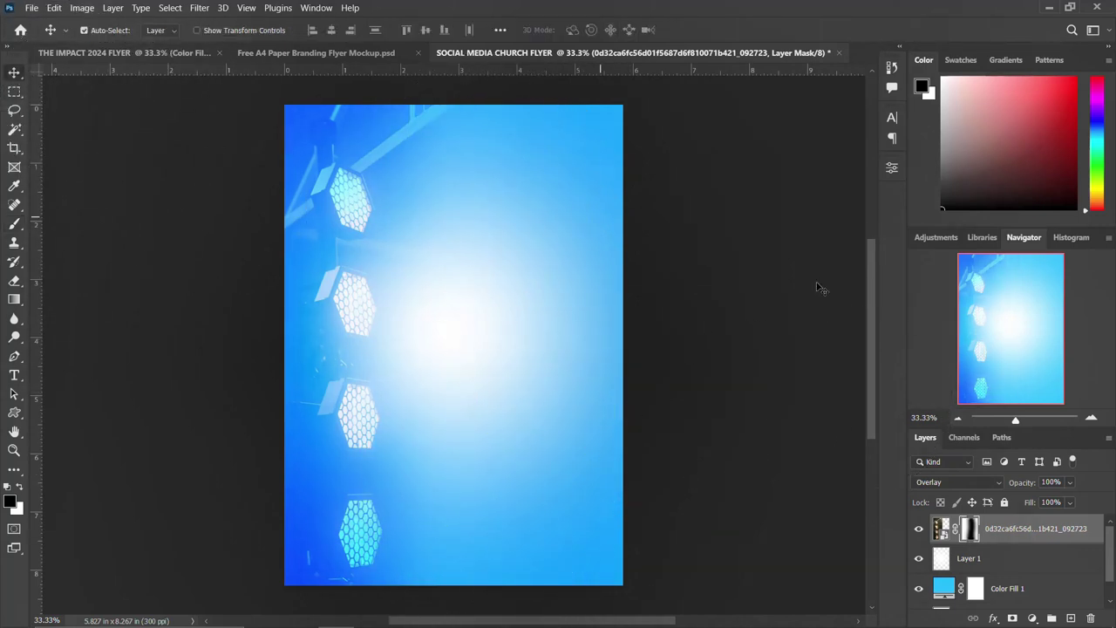
pyautogui.hotkey('ctrl', 't')
pyautogui.moveTo(438, 406); pyautogui.dragTo(417, 407)
pyautogui.press('Return')
# Duplicate the lights layer, flip the copy horizontally, and move it to the right edge
pyautogui.hotkey('ctrl', 'j')
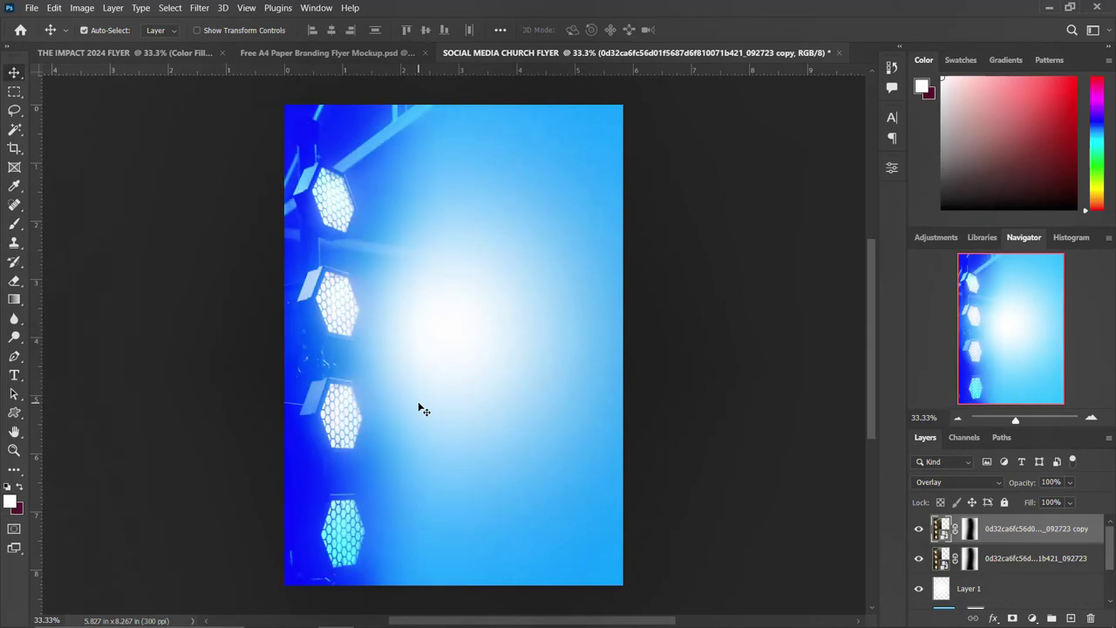
pyautogui.hotkey('ctrl', 't')
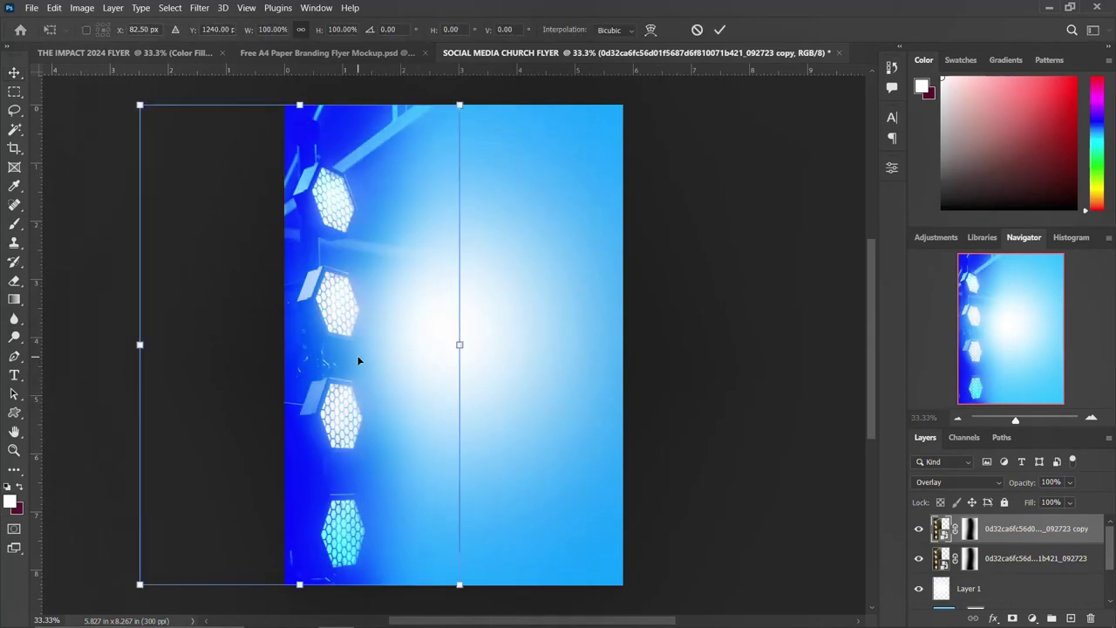
pyautogui.rightClick(357, 360)
pyautogui.click(405, 339)
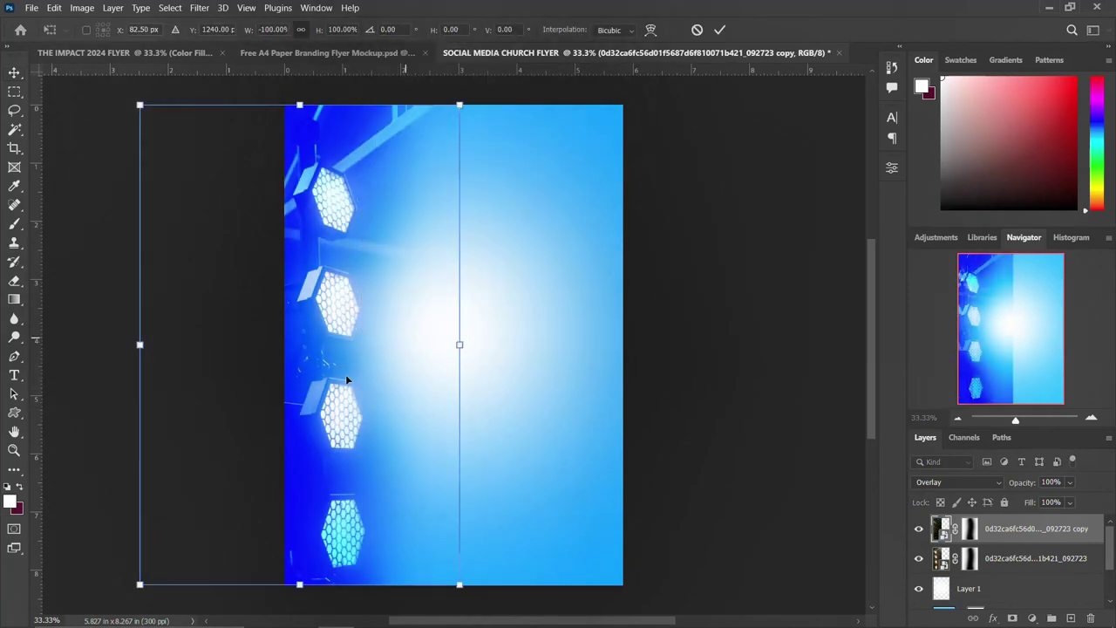
pyautogui.moveTo(322, 379); pyautogui.dragTo(637, 377)
pyautogui.press('Return')
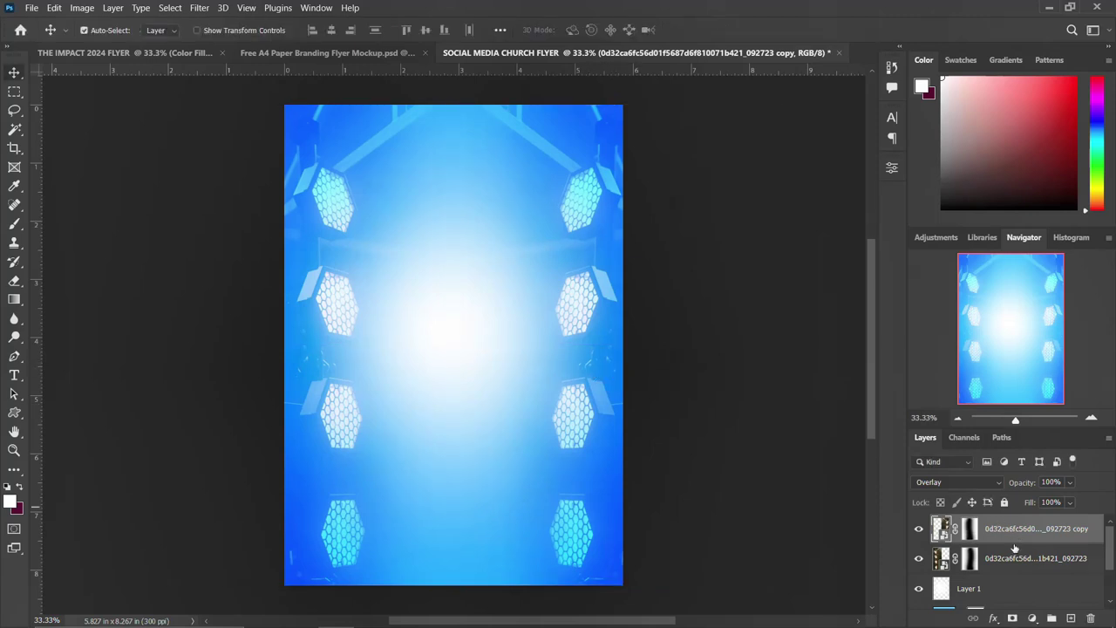
# Nudge the original left lights photo further left, then select the mirrored copy
pyautogui.click(1006, 567)
pyautogui.hotkey('shift', 'Left')
pyautogui.hotkey('shift', 'Left')
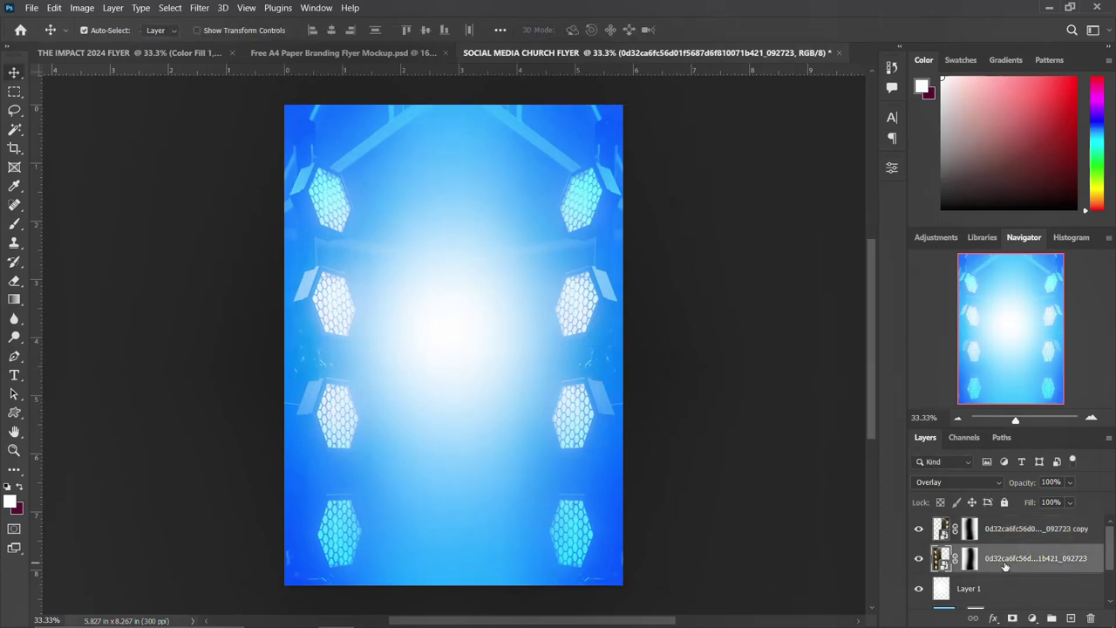
pyautogui.hotkey('shift', 'Left')
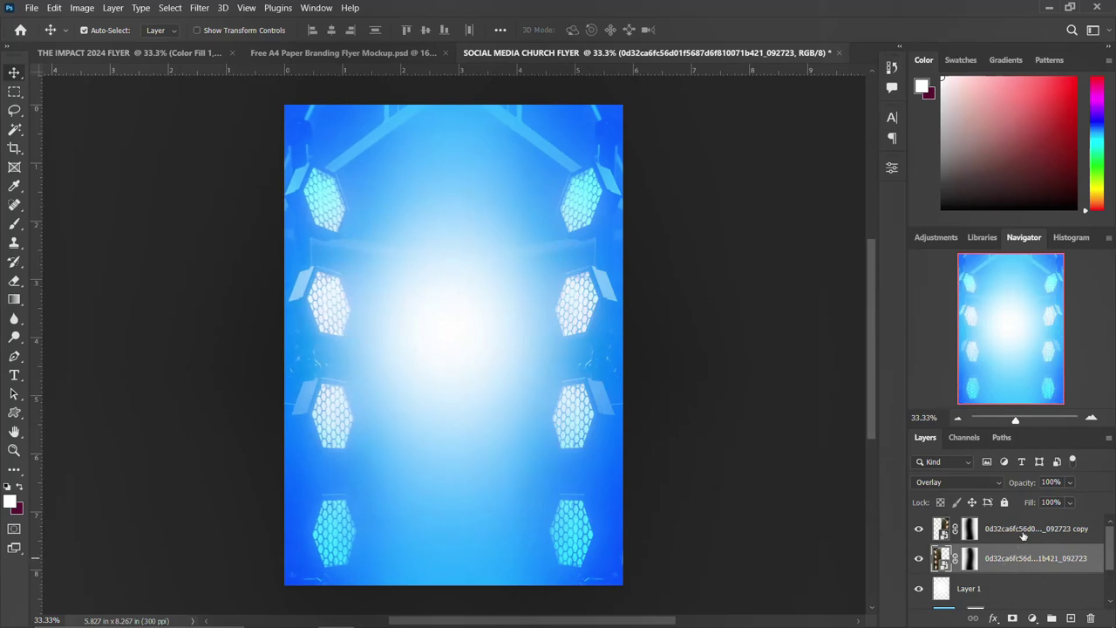
pyautogui.click(1027, 534)
pyautogui.moveTo(299, 612)
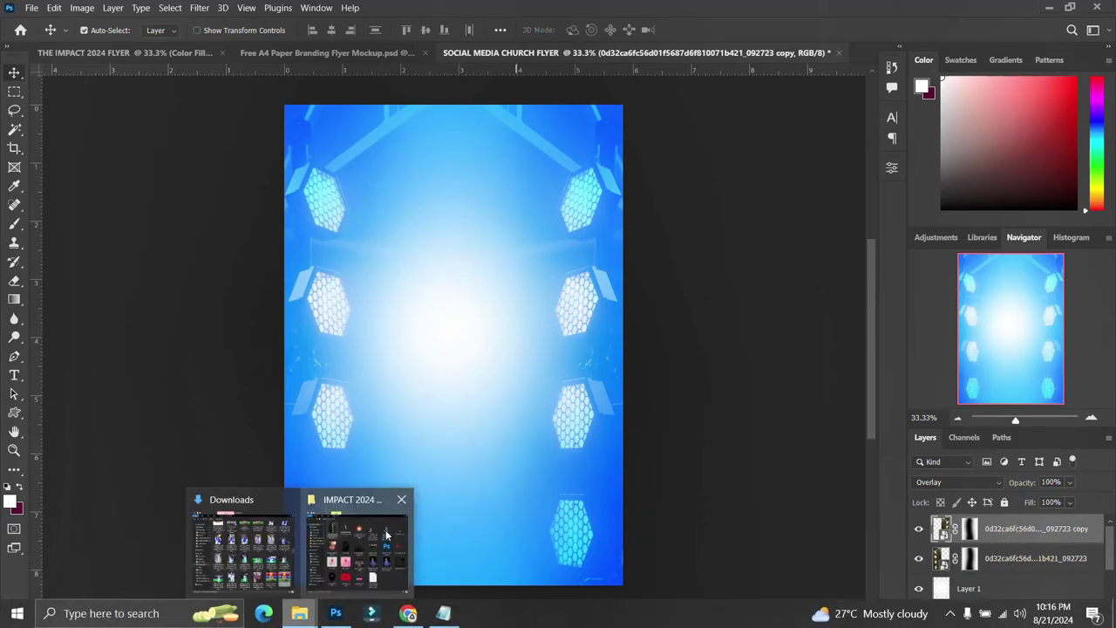
pyautogui.click(371, 535)
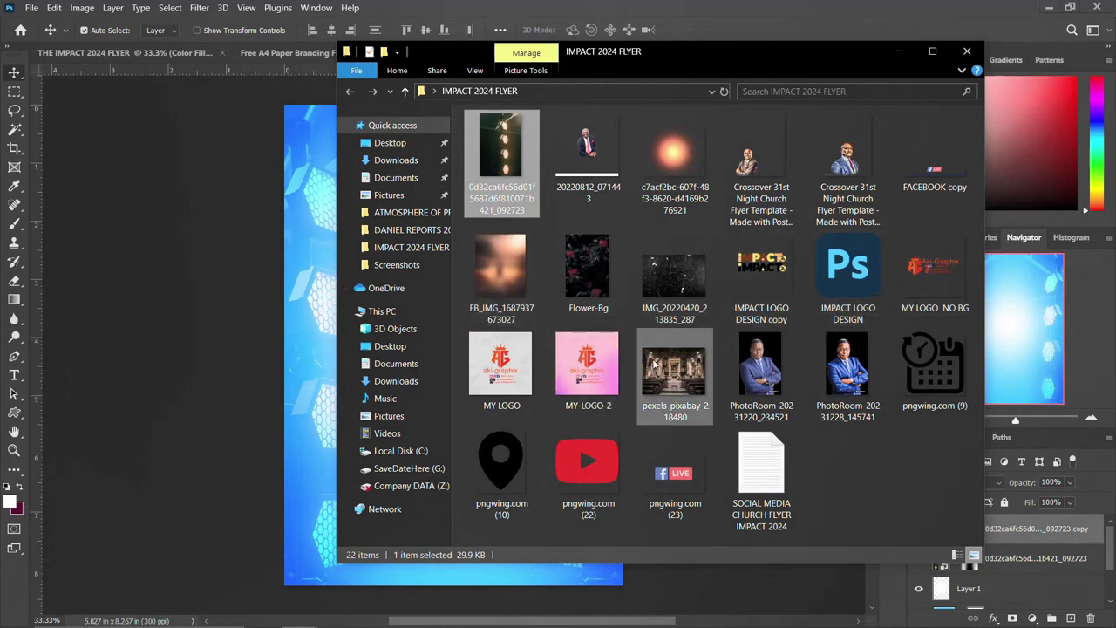
pyautogui.moveTo(518, 287); pyautogui.dragTo(272, 385)
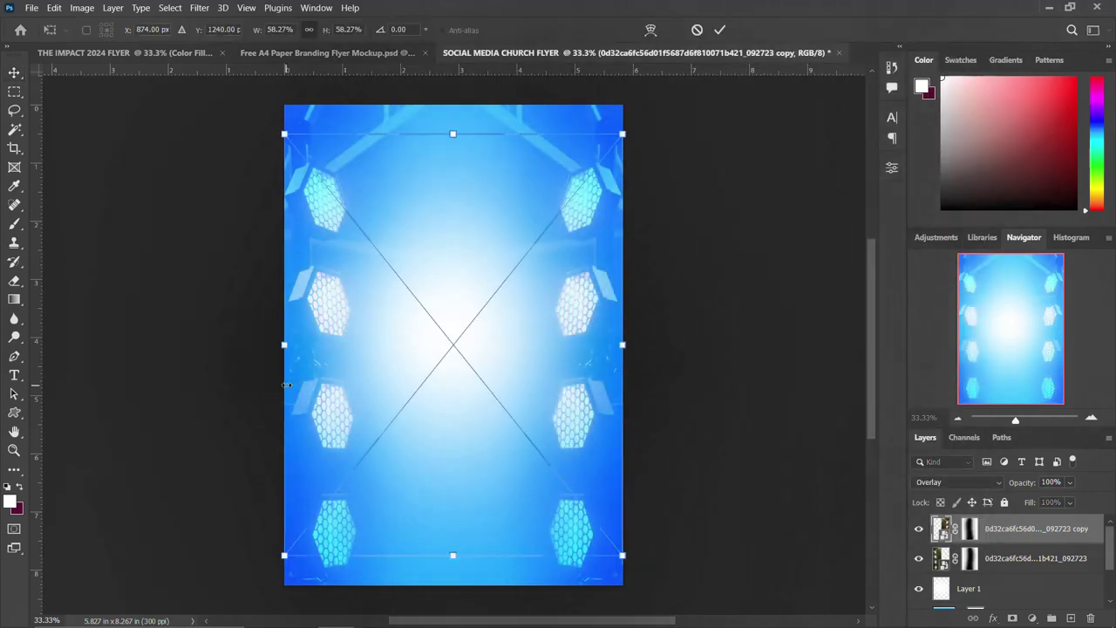
pyautogui.moveTo(620, 554); pyautogui.dragTo(660, 591)
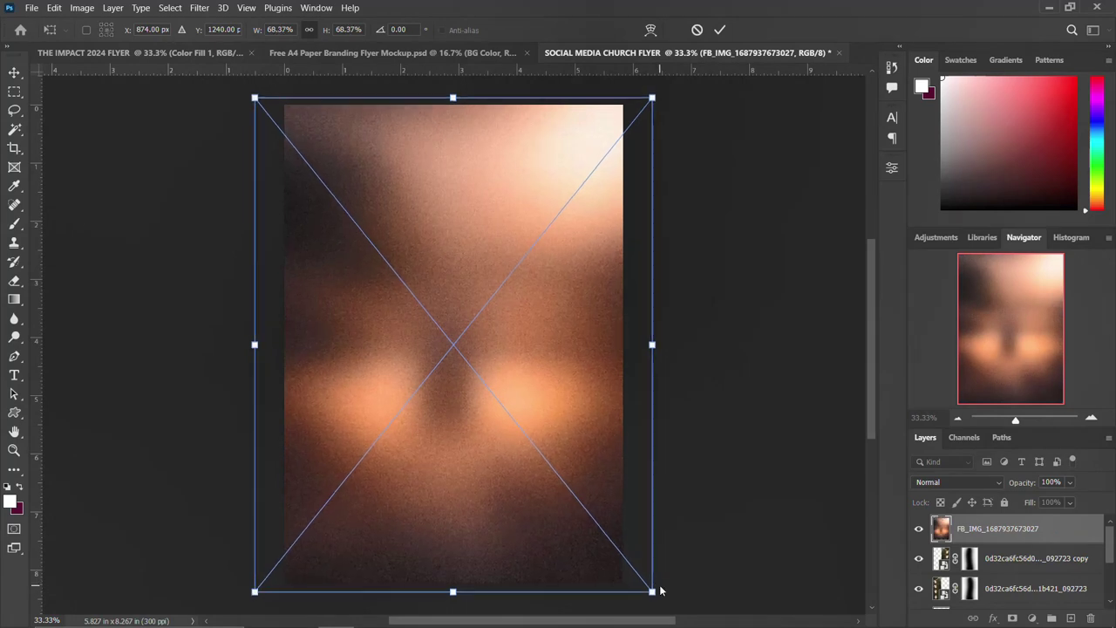
pyautogui.press('Return')
pyautogui.click(955, 483)
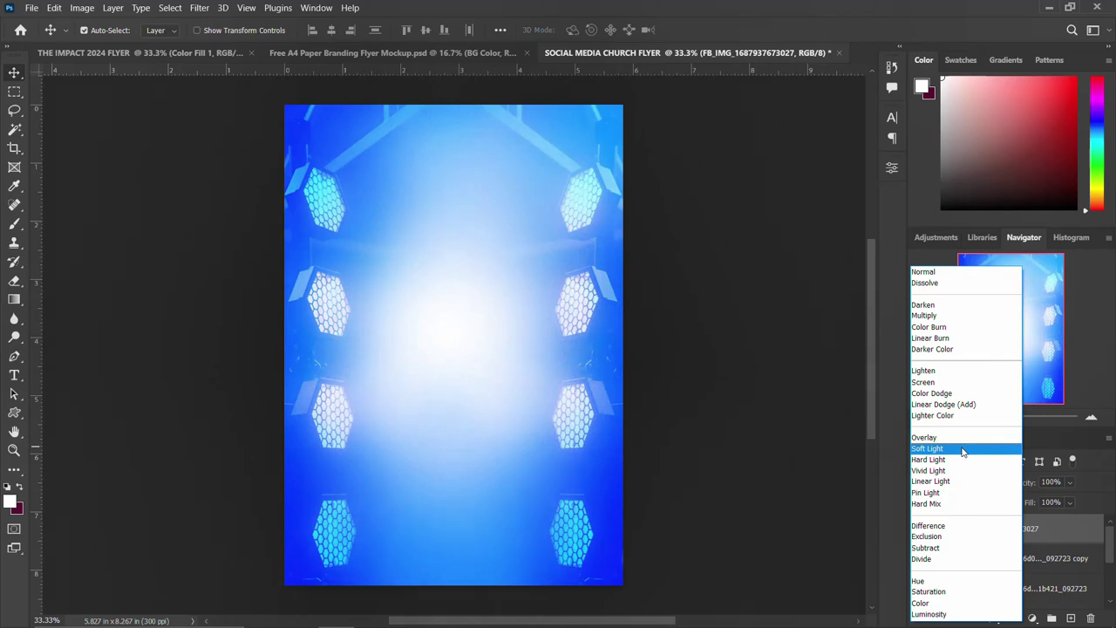
pyautogui.click(964, 450)
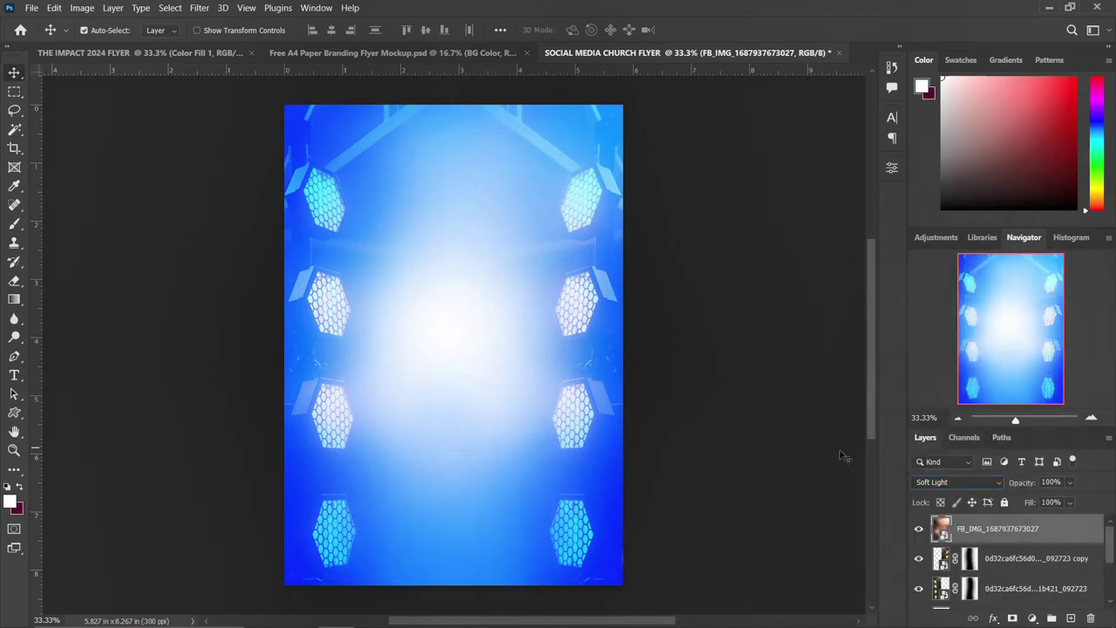
# Browse the IMPACT 2024 FLYER folder window, then return to the flyer document
pyautogui.moveTo(244, 620)
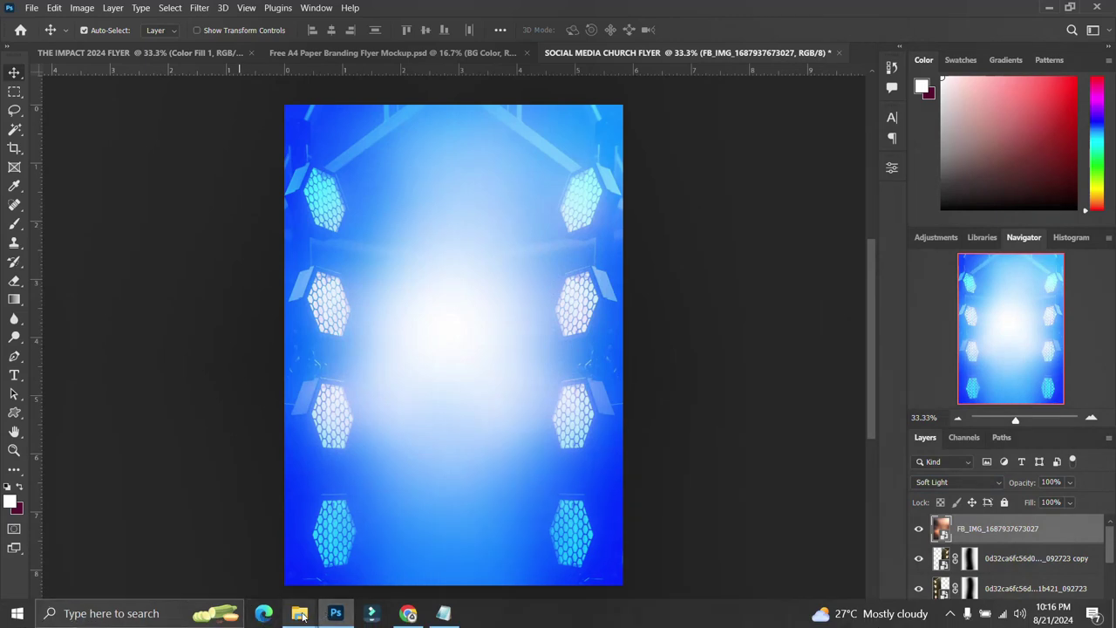
pyautogui.moveTo(299, 612)
pyautogui.click(354, 545)
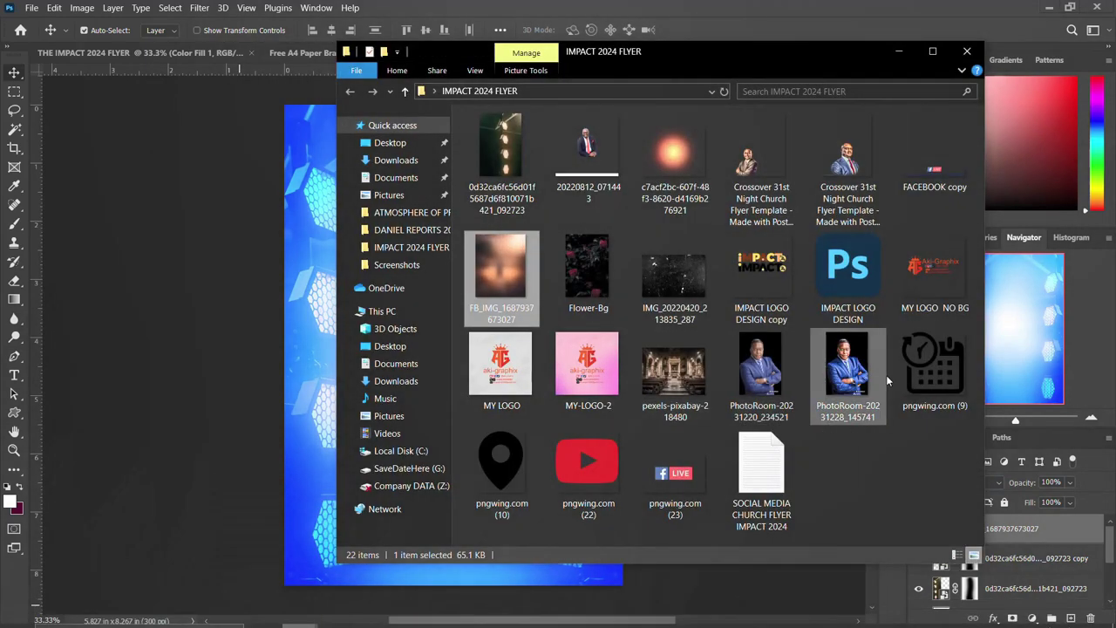
pyautogui.moveTo(682, 377); pyautogui.dragTo(675, 411)
pyautogui.click(284, 292)
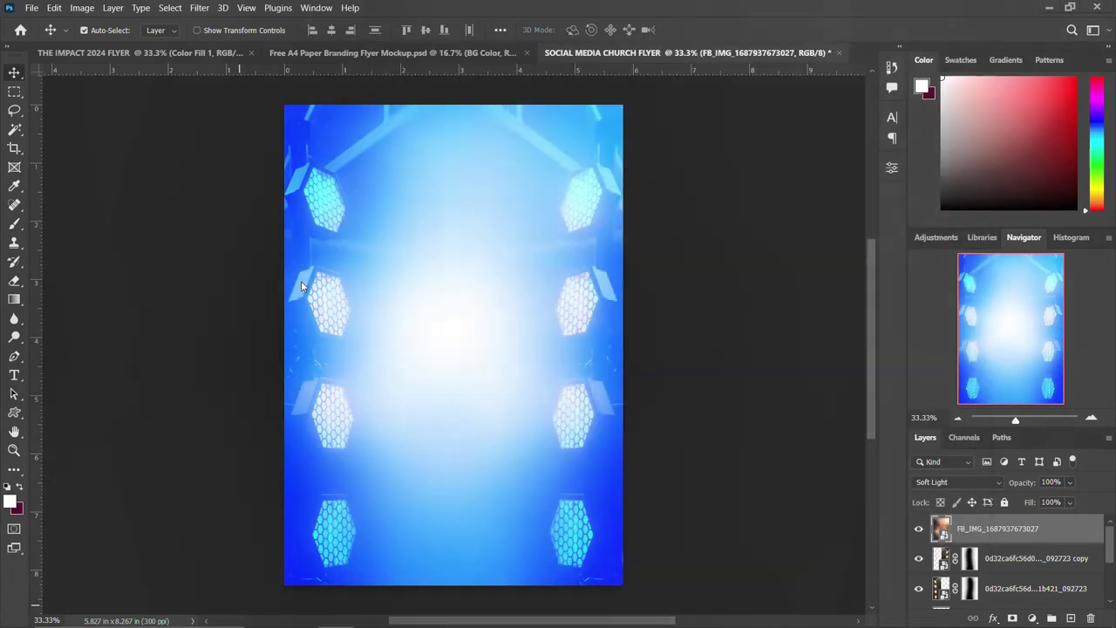
# Group all background layers as BACKGROUND and toggle its visibility to check it
pyautogui.scroll(-3, 992, 535)
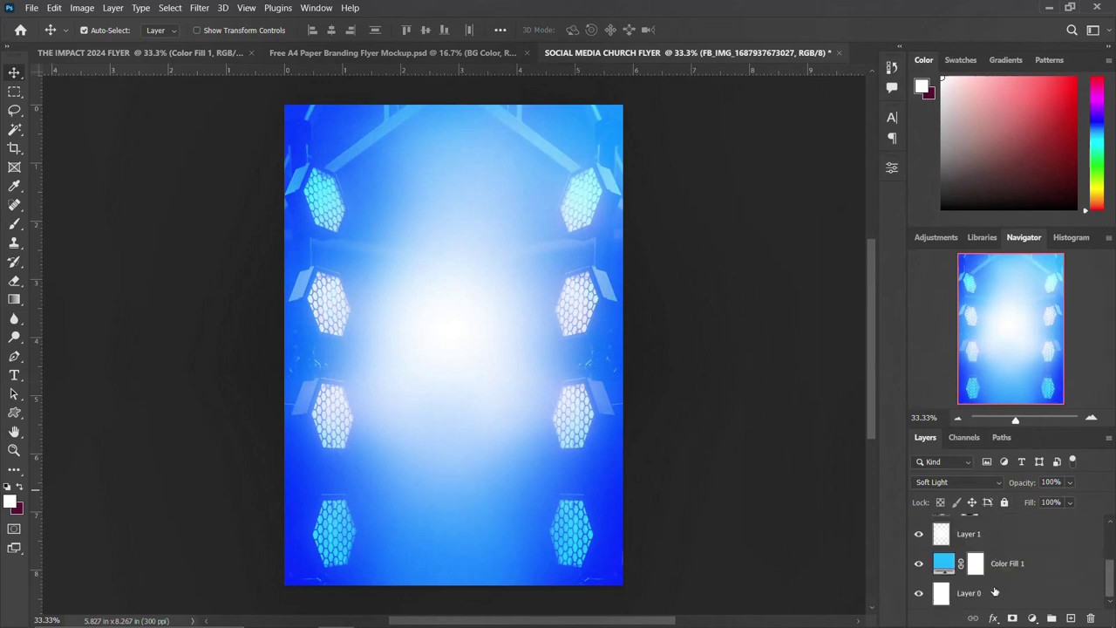
pyautogui.keyDown('shift'); pyautogui.click(994, 593); pyautogui.keyUp('shift')
pyautogui.scroll(3, 994, 591)
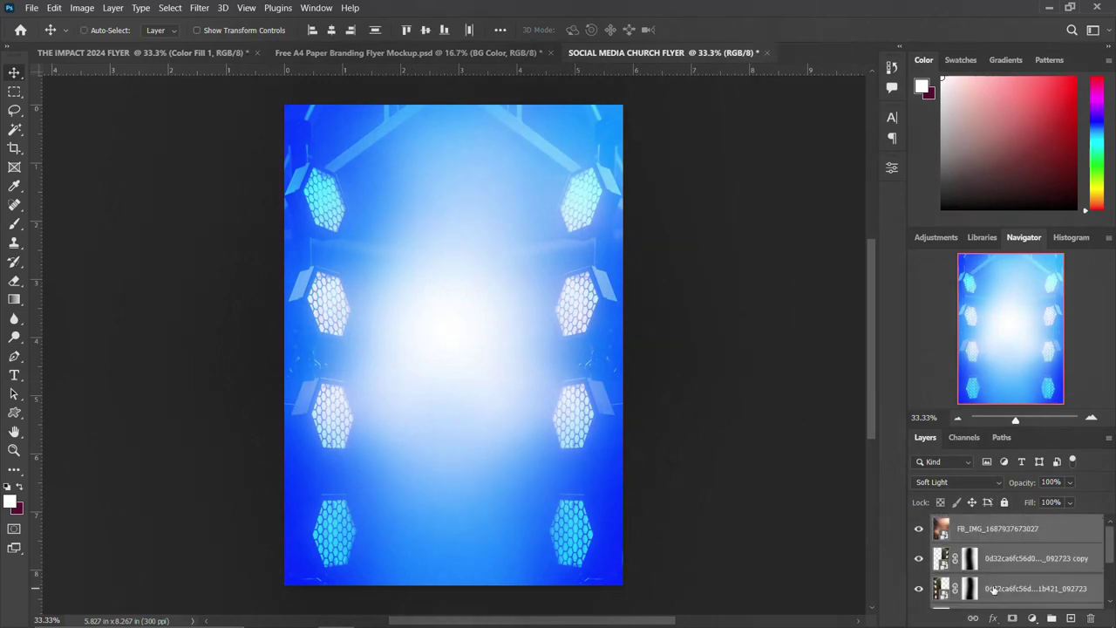
pyautogui.hotkey('ctrl', 'g')
pyautogui.doubleClick(967, 523)
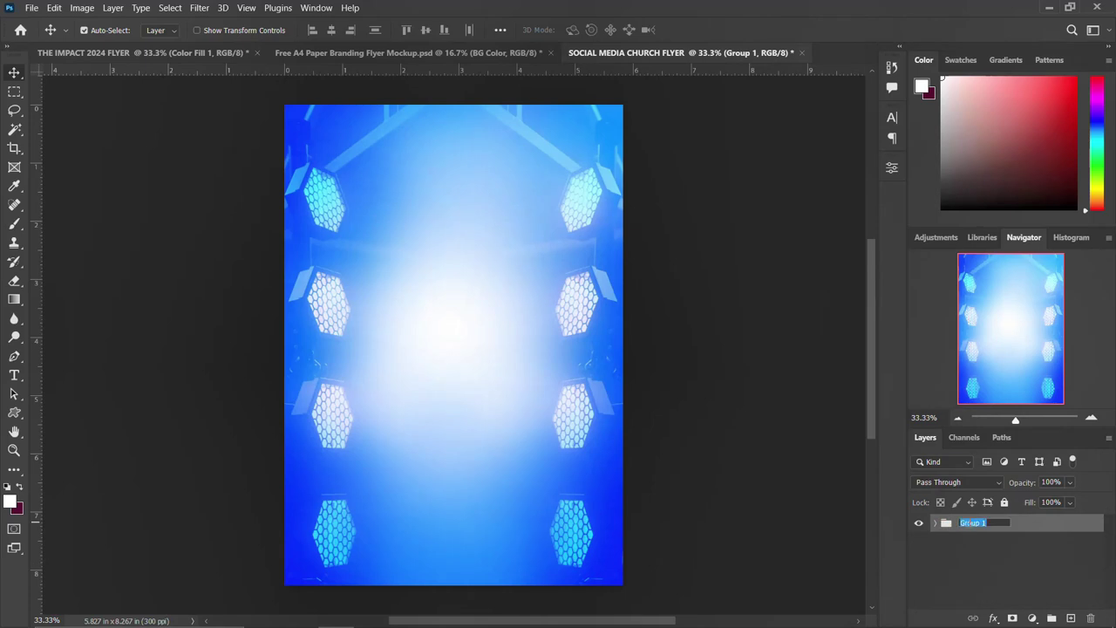
pyautogui.write('BACKGROUND')
pyautogui.press('Return')
pyautogui.click(918, 522)
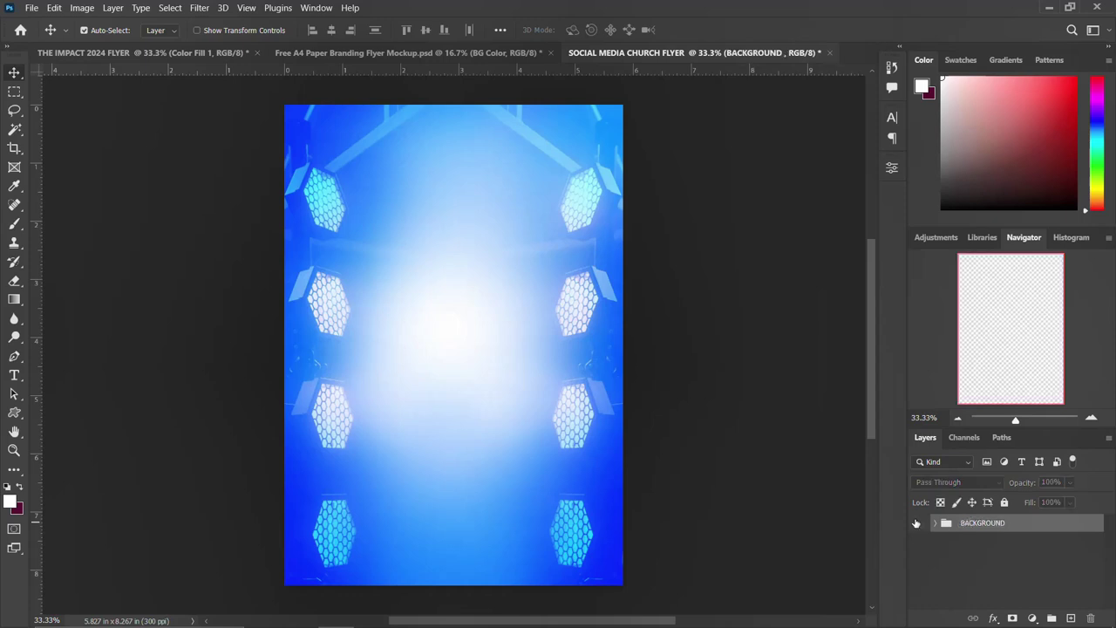
pyautogui.click(918, 523)
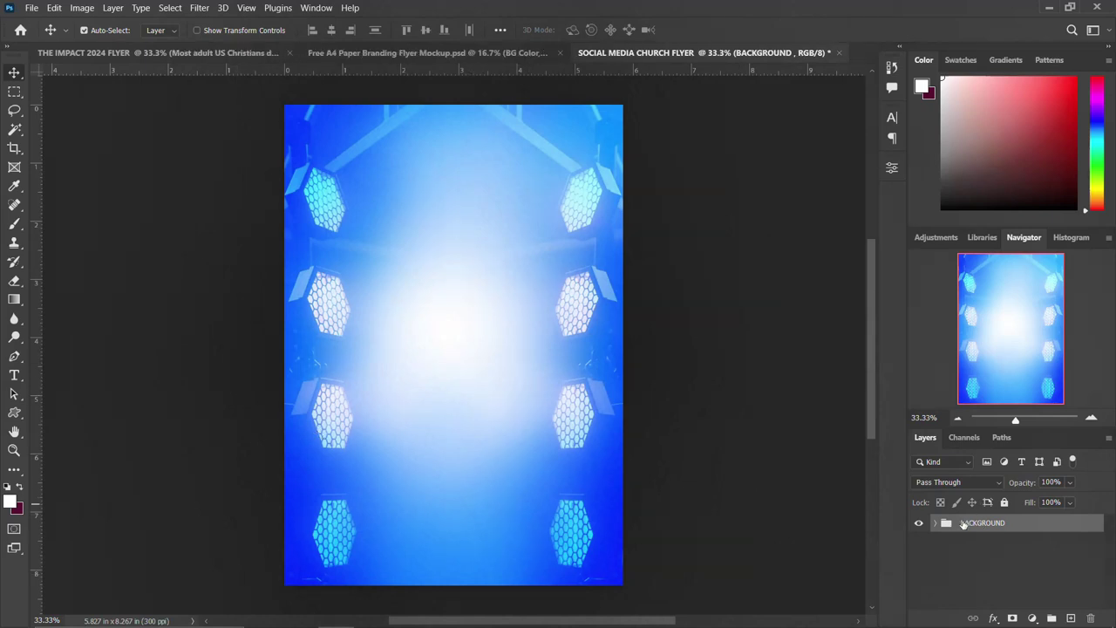
# Bring the church interior photo pexels-pixabay-218480 into the flyer
pyautogui.click(936, 523)
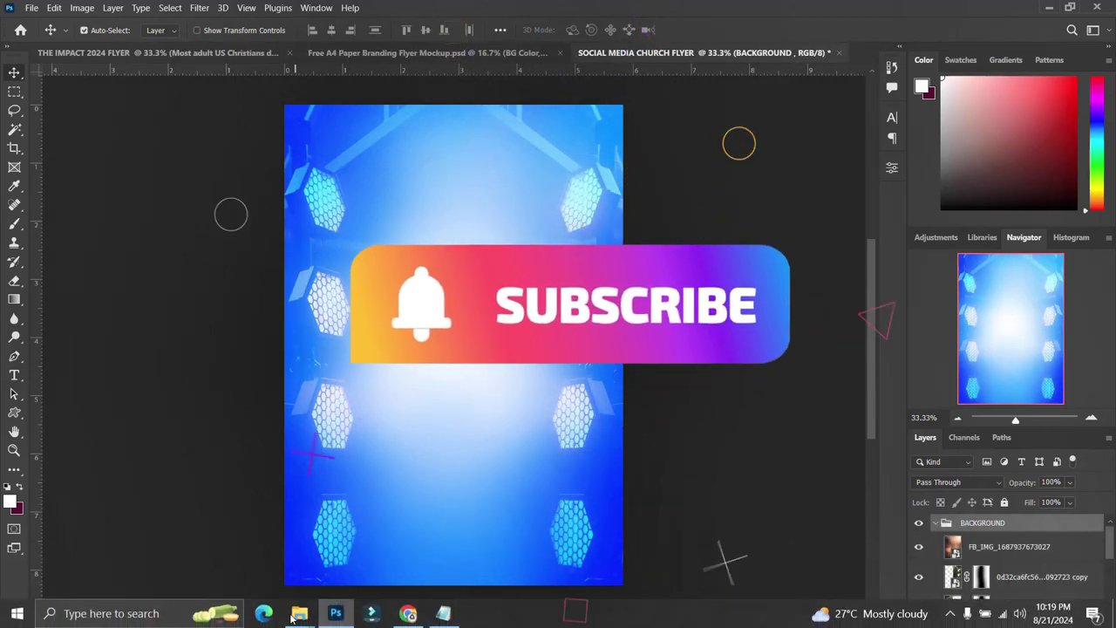
pyautogui.moveTo(298, 616)
pyautogui.click(352, 540)
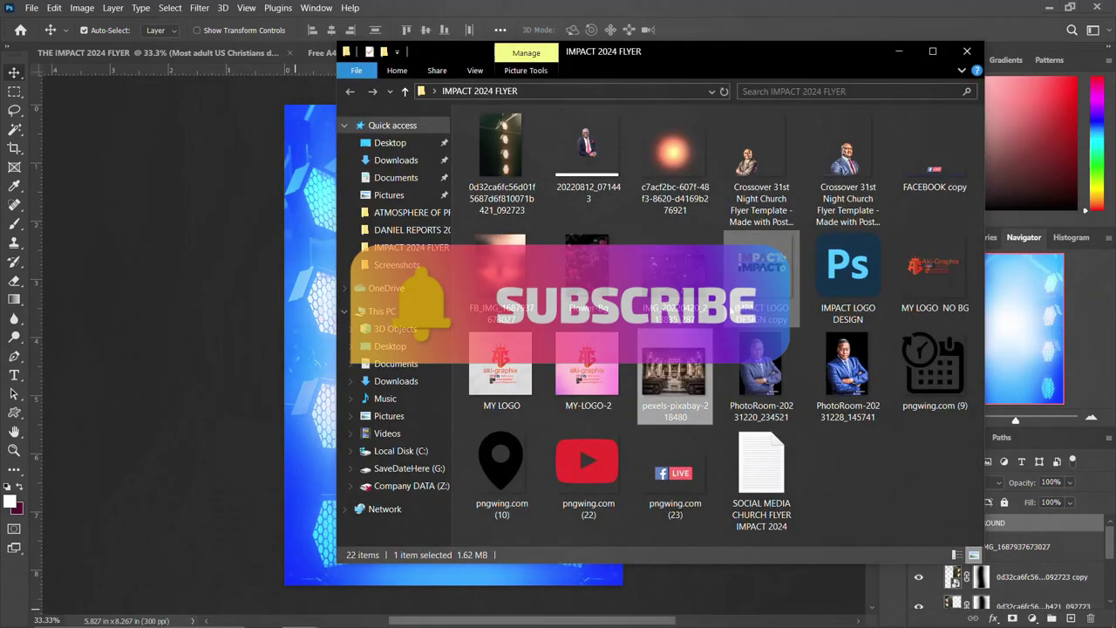
pyautogui.moveTo(683, 394); pyautogui.dragTo(303, 440)
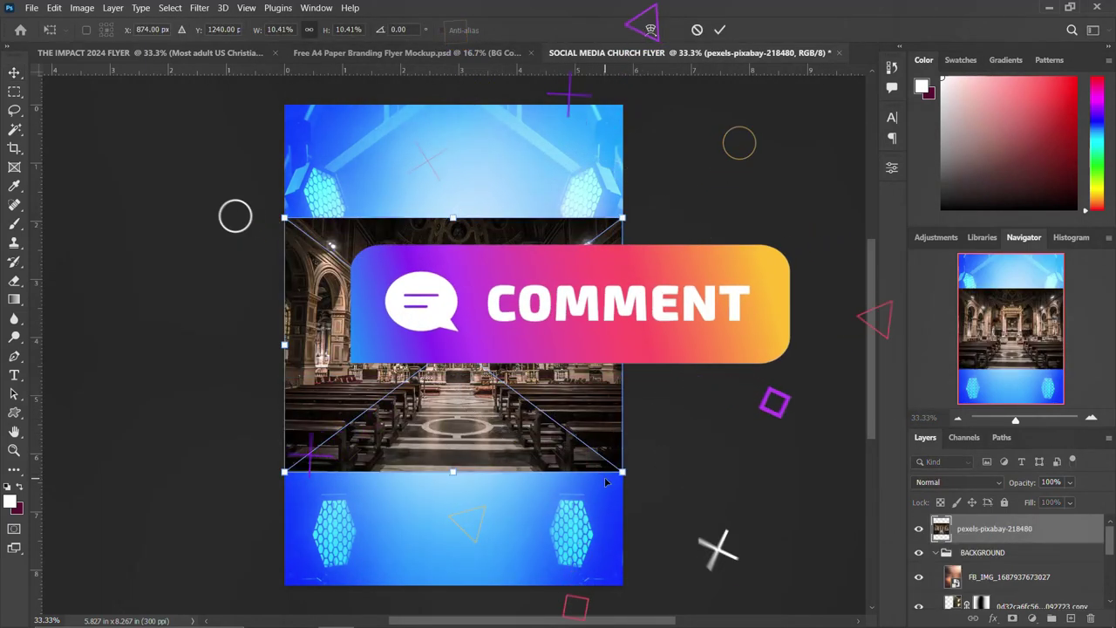
# Enlarge the church photo and move it down over the lower two-thirds, then open blend modes
pyautogui.moveTo(622, 473); pyautogui.dragTo(685, 501)
pyautogui.moveTo(495, 327); pyautogui.dragTo(495, 414)
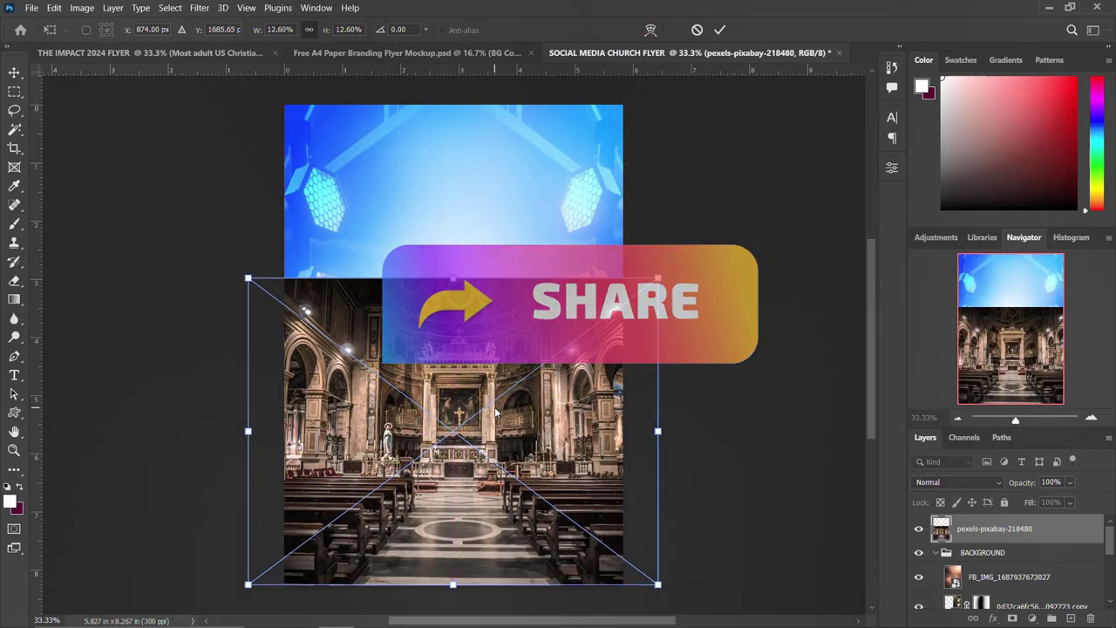
pyautogui.press('Return')
pyautogui.click(955, 479)
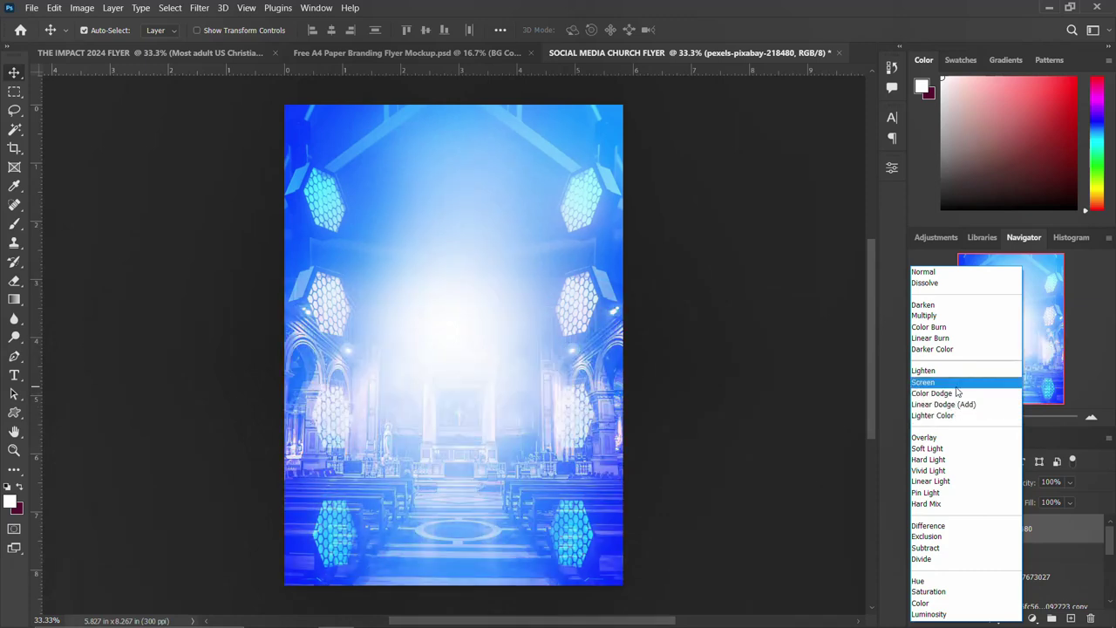
# Set the church photo's blend mode to Linear Dodge (Add) and nudge its position slightly
pyautogui.press('Escape')
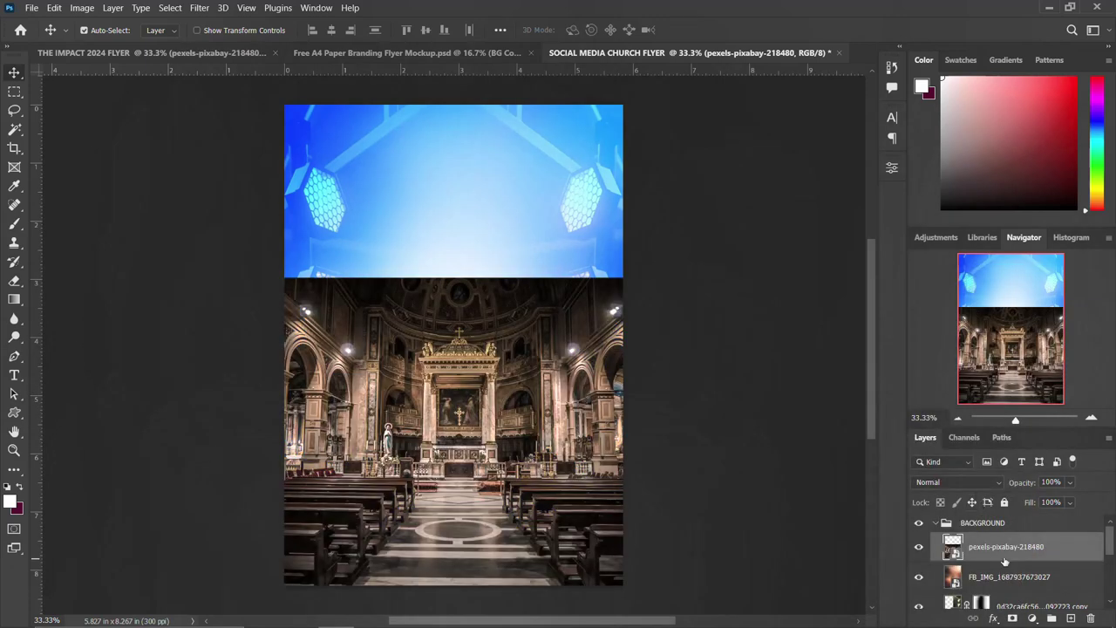
pyautogui.click(959, 480)
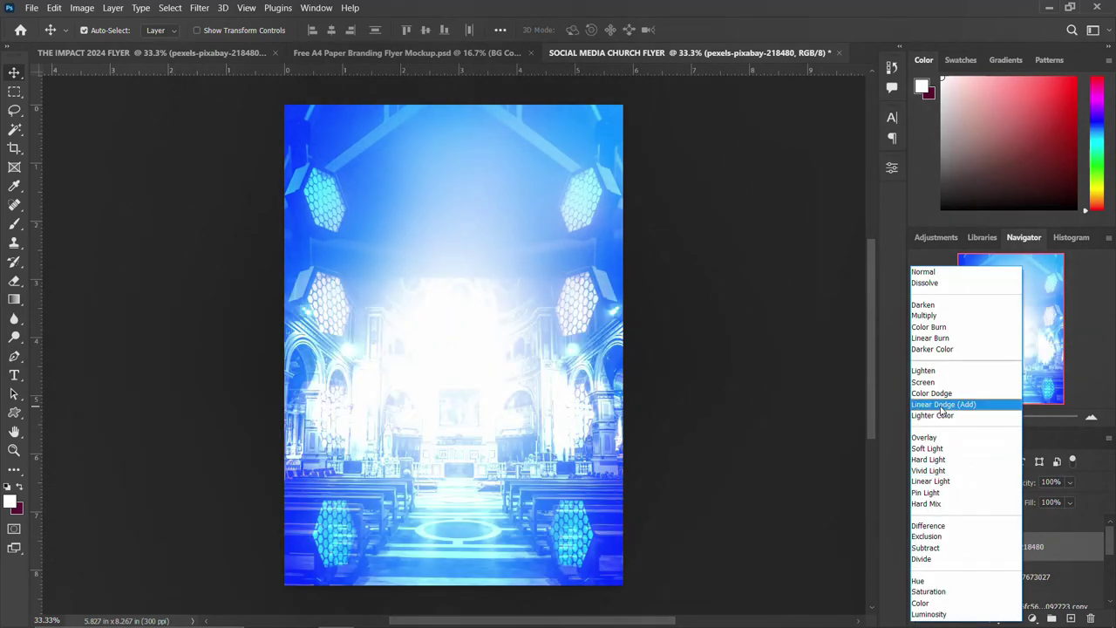
pyautogui.click(942, 405)
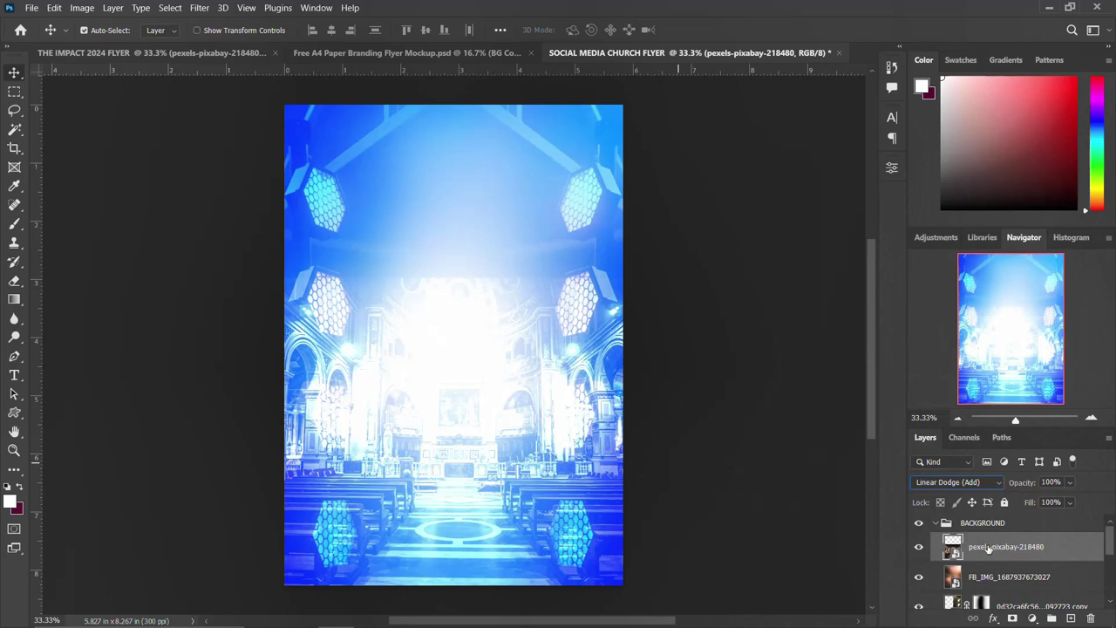
pyautogui.hotkey('ctrl', 't')
pyautogui.moveTo(575, 521); pyautogui.dragTo(581, 528)
pyautogui.press('Return')
# Add a layer mask and brush black across the bottom to fade out the floor and pews
pyautogui.click(1012, 618)
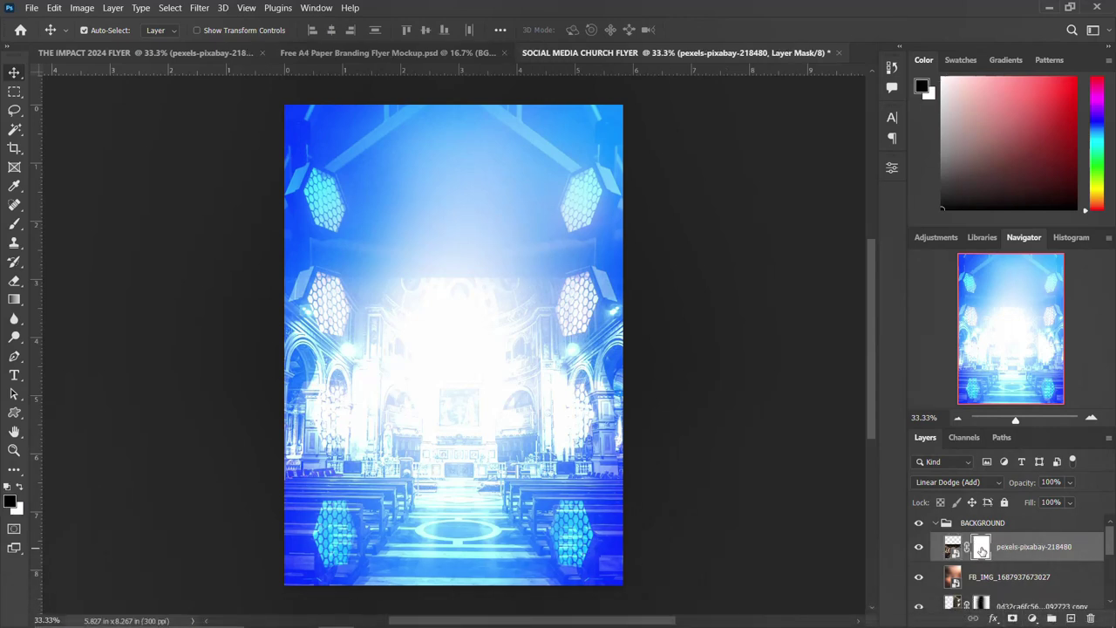
pyautogui.press('b')
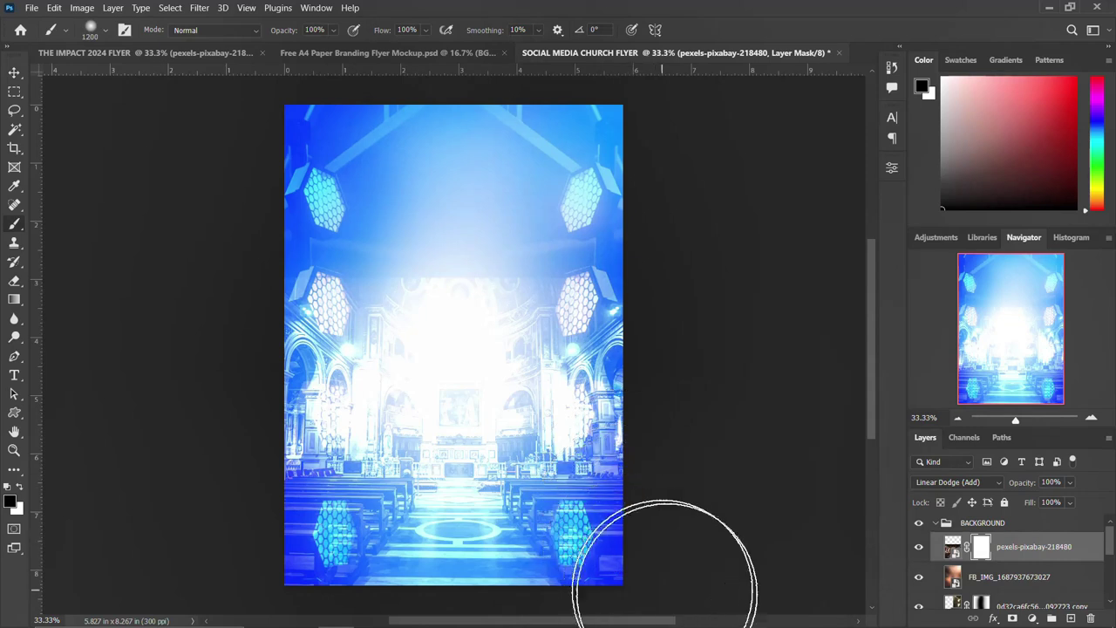
pyautogui.moveTo(663, 575); pyautogui.dragTo(218, 608)
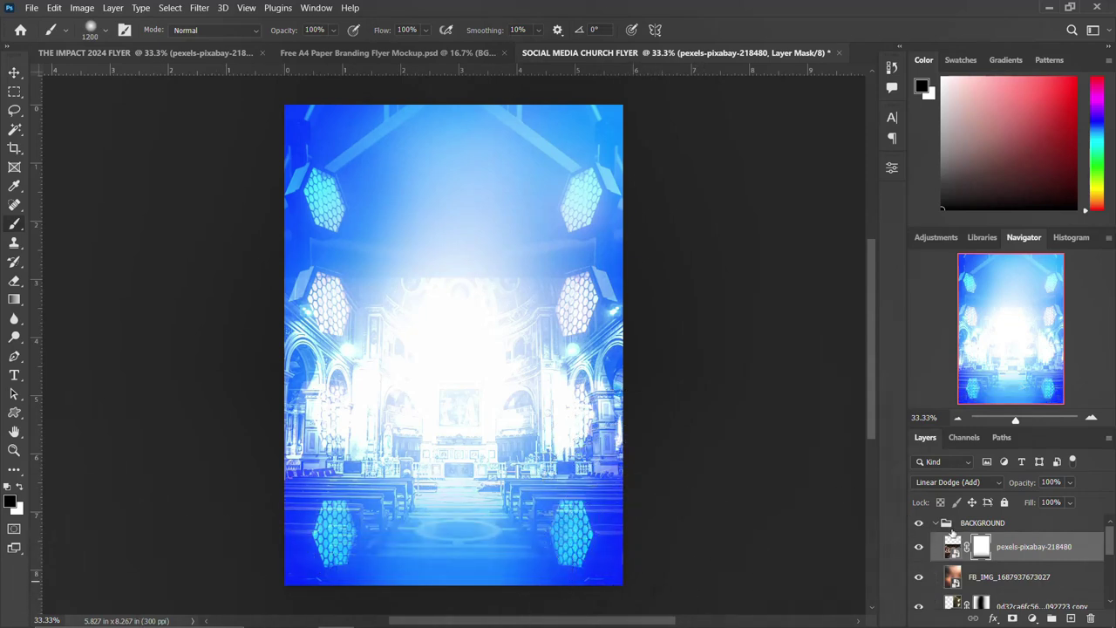
# Bring the worshipping crowd photo into the flyer, enlarged and aligned to the canvas top
pyautogui.press('v')
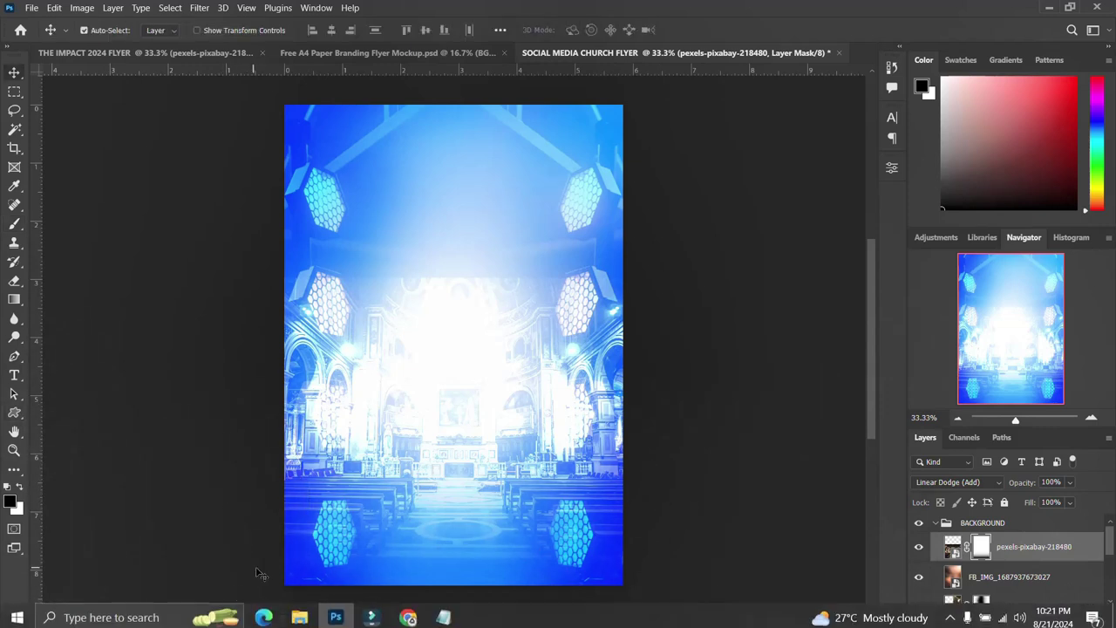
pyautogui.moveTo(299, 616)
pyautogui.click(357, 548)
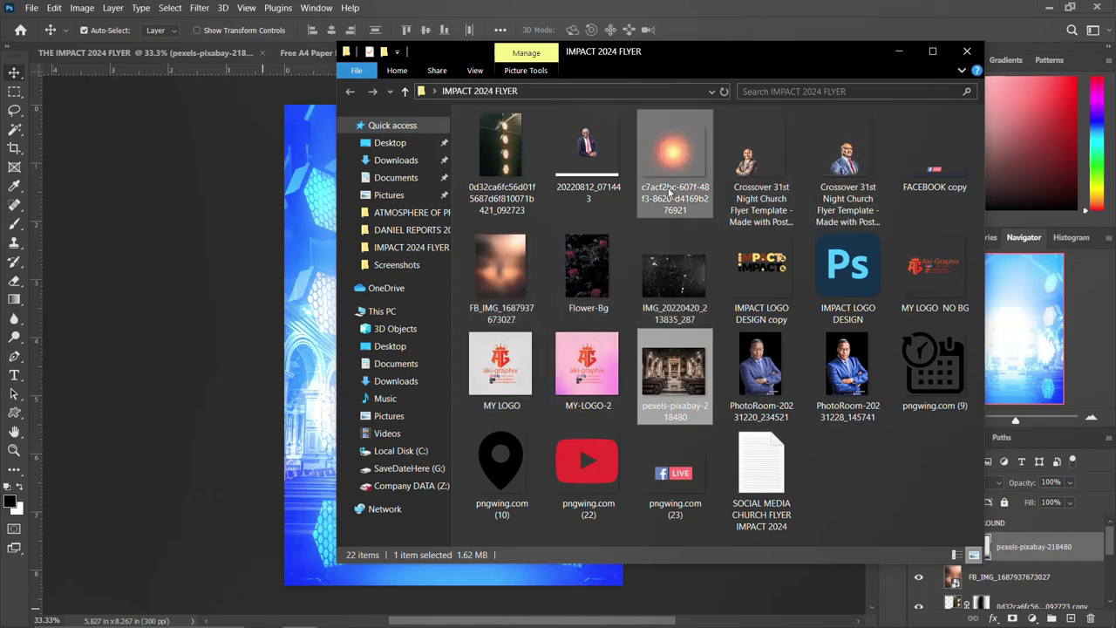
pyautogui.hotkey('alt', 'Tab')
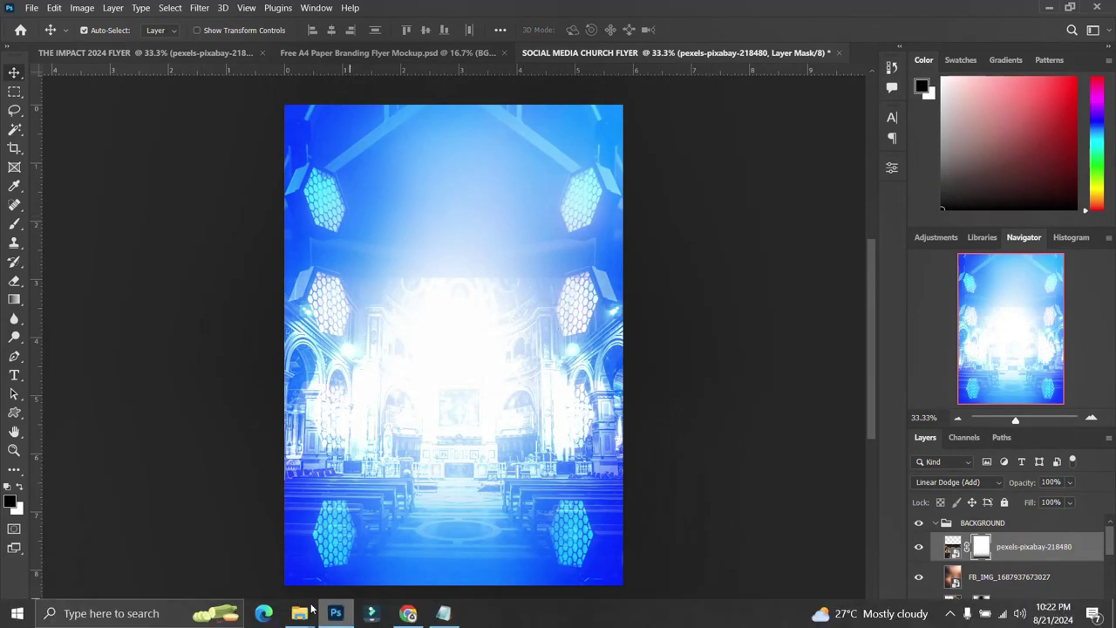
pyautogui.moveTo(299, 613)
pyautogui.click(414, 549)
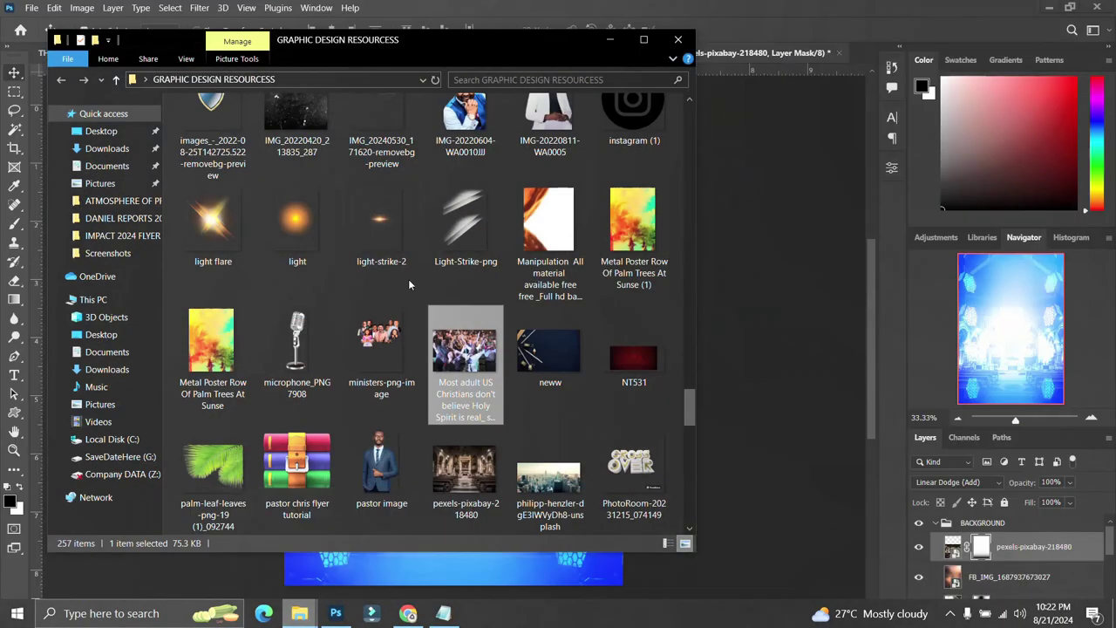
pyautogui.moveTo(465, 362); pyautogui.dragTo(585, 301)
pyautogui.moveTo(621, 233); pyautogui.dragTo(668, 201)
pyautogui.moveTo(550, 298); pyautogui.dragTo(548, 246)
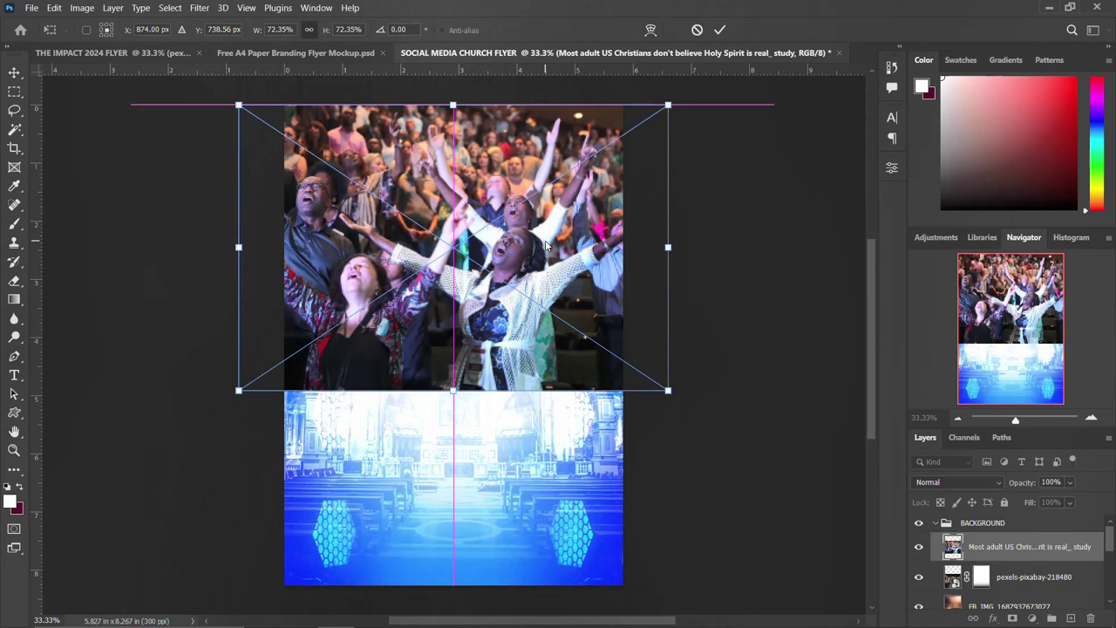
pyautogui.press('Return')
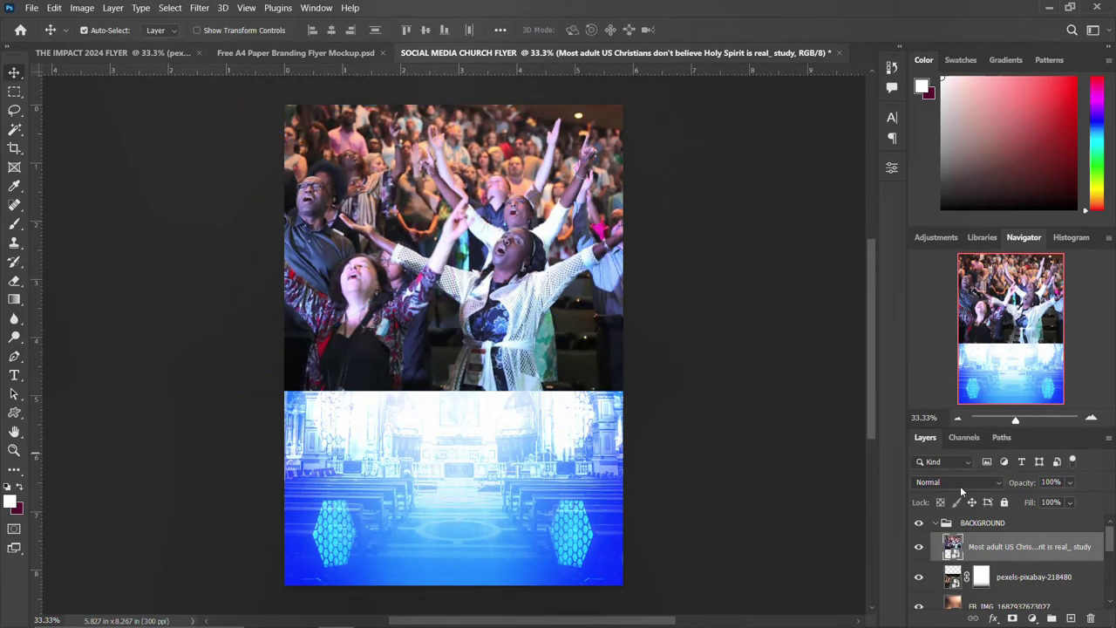
# Set the crowd layer to Soft Light at 40% opacity and mask out its edges with black
pyautogui.click(960, 484)
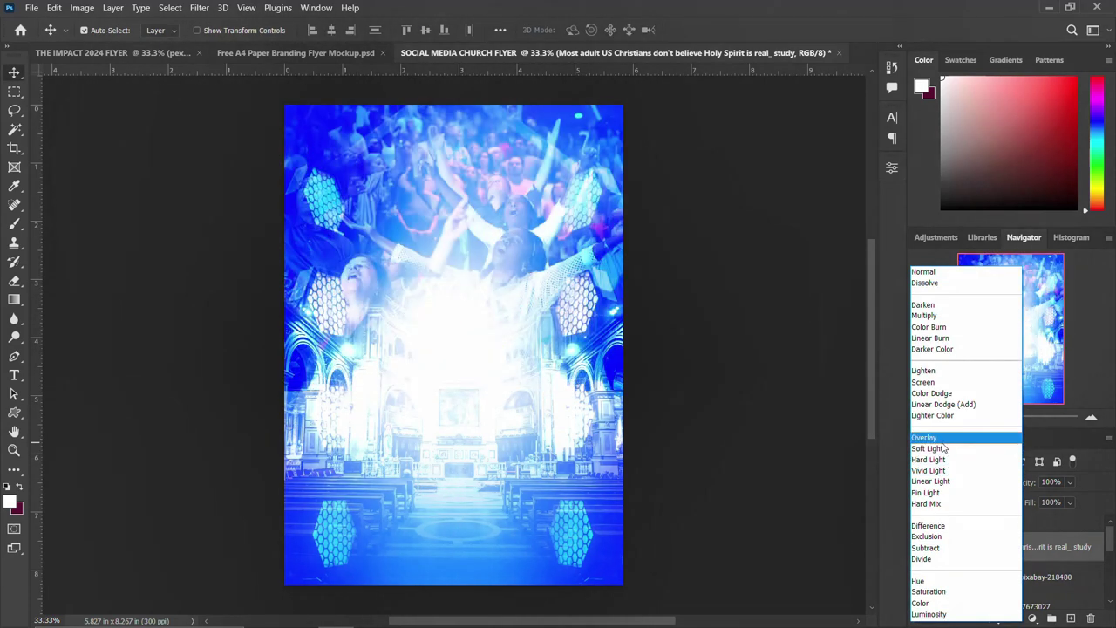
pyautogui.click(941, 448)
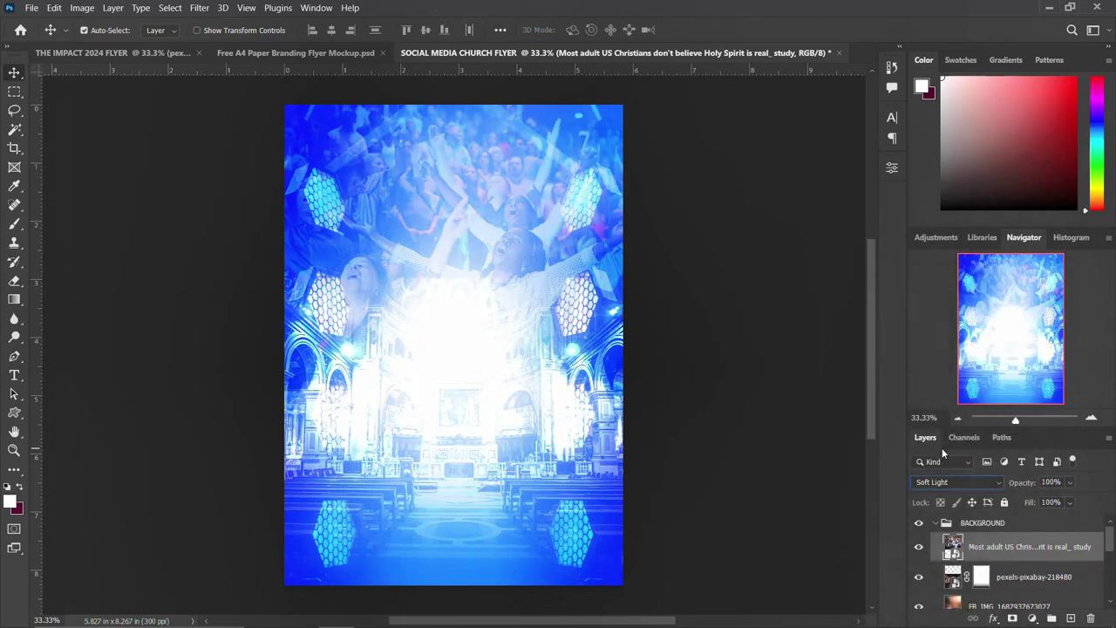
pyautogui.click(1028, 487)
pyautogui.write('40')
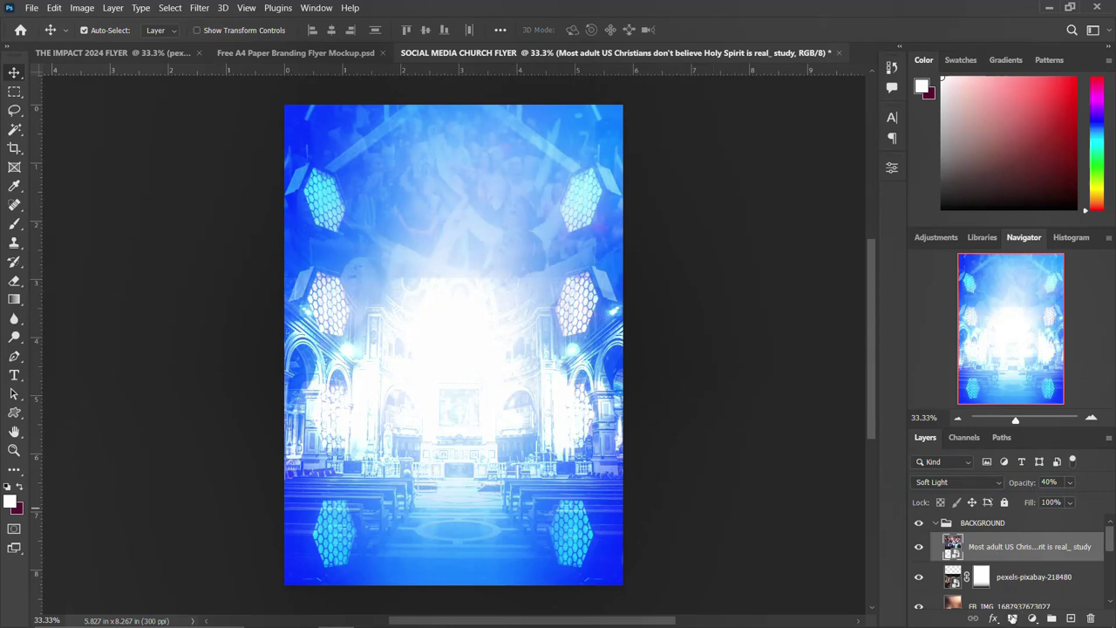
pyautogui.click(1012, 618)
pyautogui.press('b')
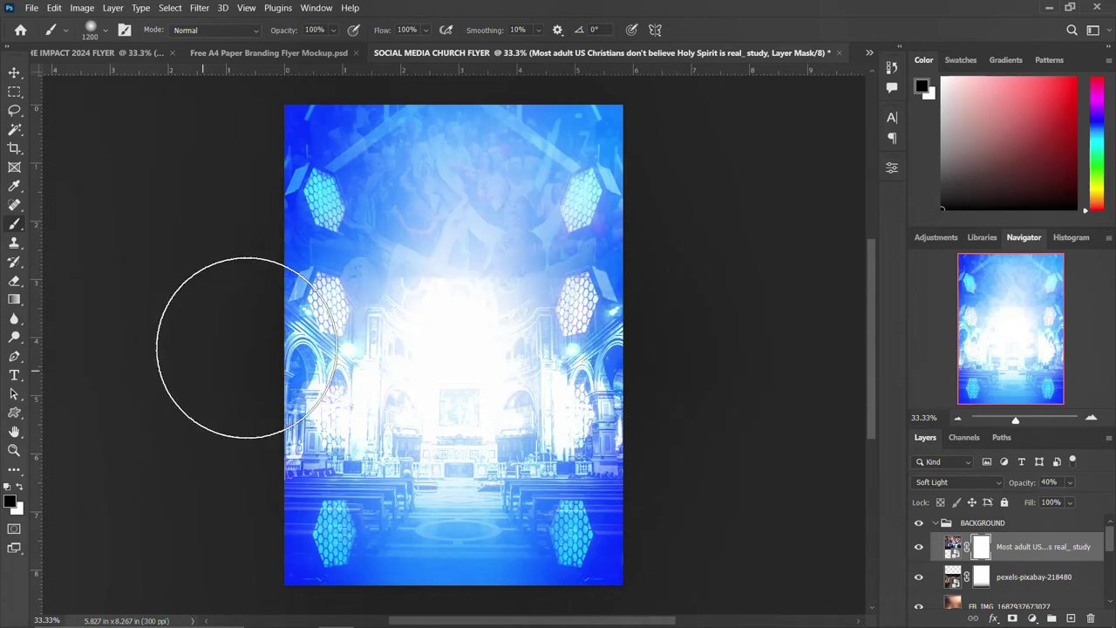
pyautogui.moveTo(203, 346)
pyautogui.mouseDown()
pyautogui.moveTo(251, 329)
pyautogui.moveTo(391, 367)
pyautogui.moveTo(694, 389)
pyautogui.moveTo(639, 396)
pyautogui.moveTo(698, 264)
pyautogui.moveTo(725, 257)
pyautogui.mouseUp()
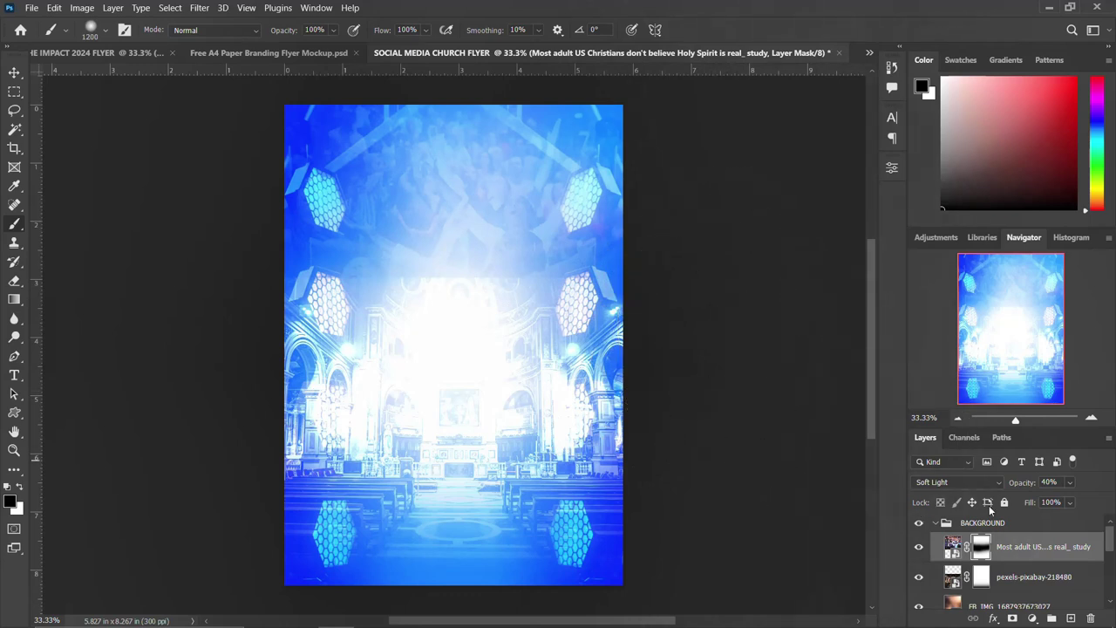
# Collapse the BACKGROUND group and toggle its visibility off and on to check the result
pyautogui.click(18, 74)
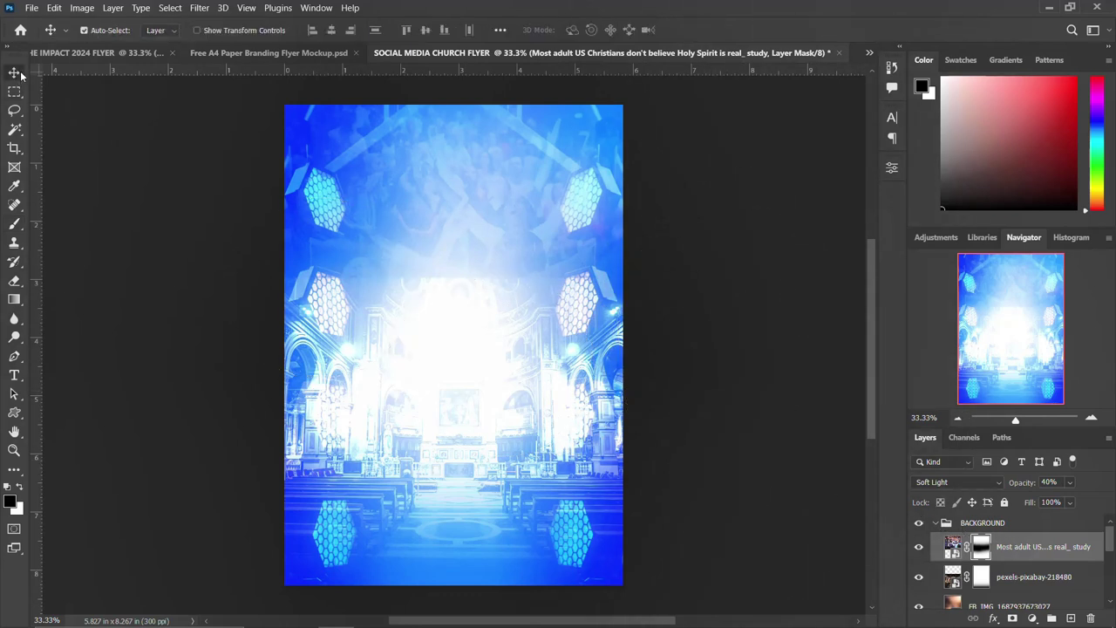
pyautogui.click(936, 523)
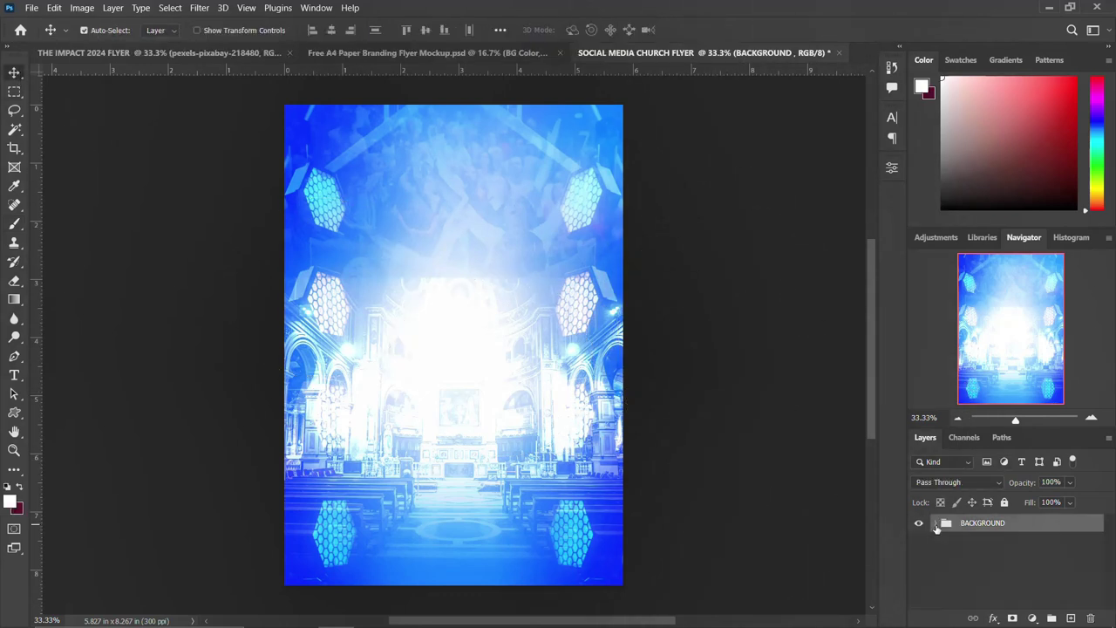
pyautogui.click(919, 523)
pyautogui.click(919, 523)
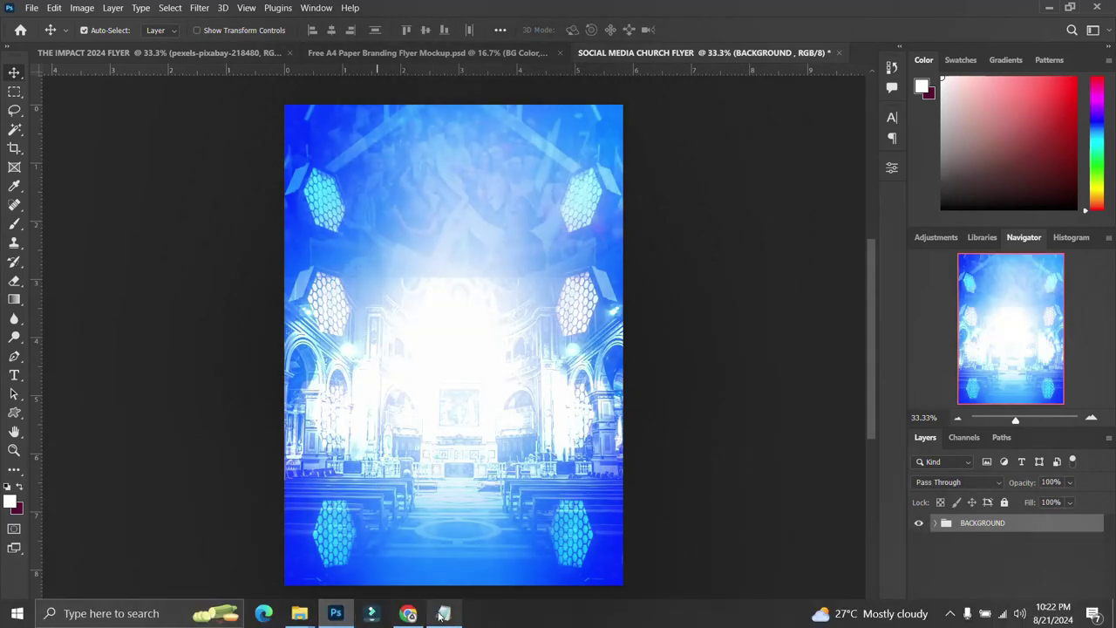
# Place the FACEBOOK copy badge near the flyer's top, then switch to THE IMPACT 2024 FLYER
pyautogui.click(442, 615)
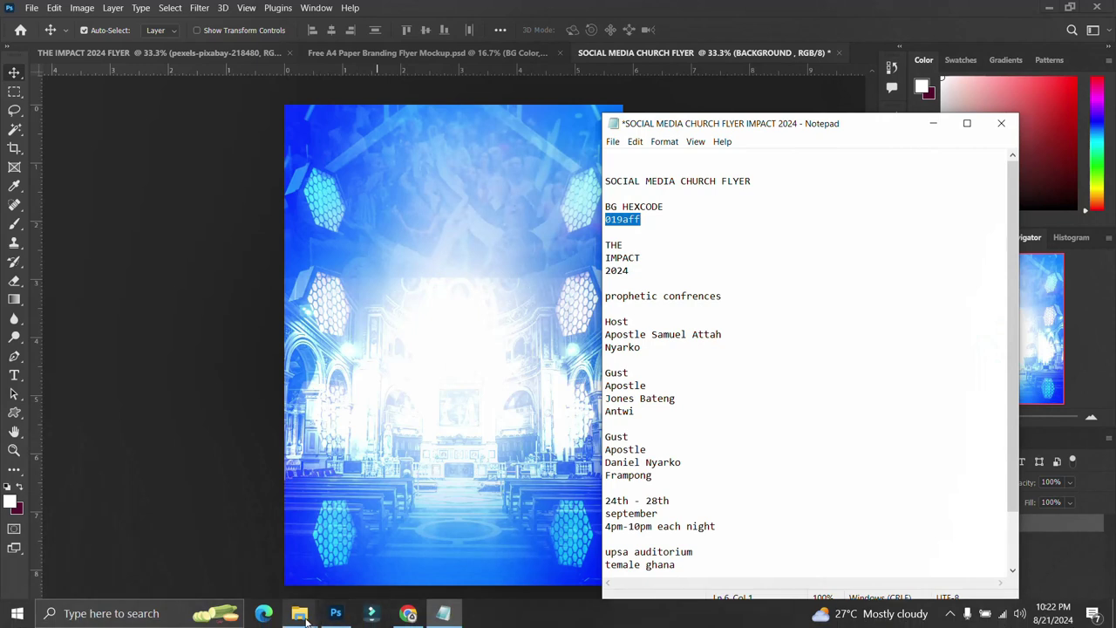
pyautogui.click(299, 615)
pyautogui.click(312, 546)
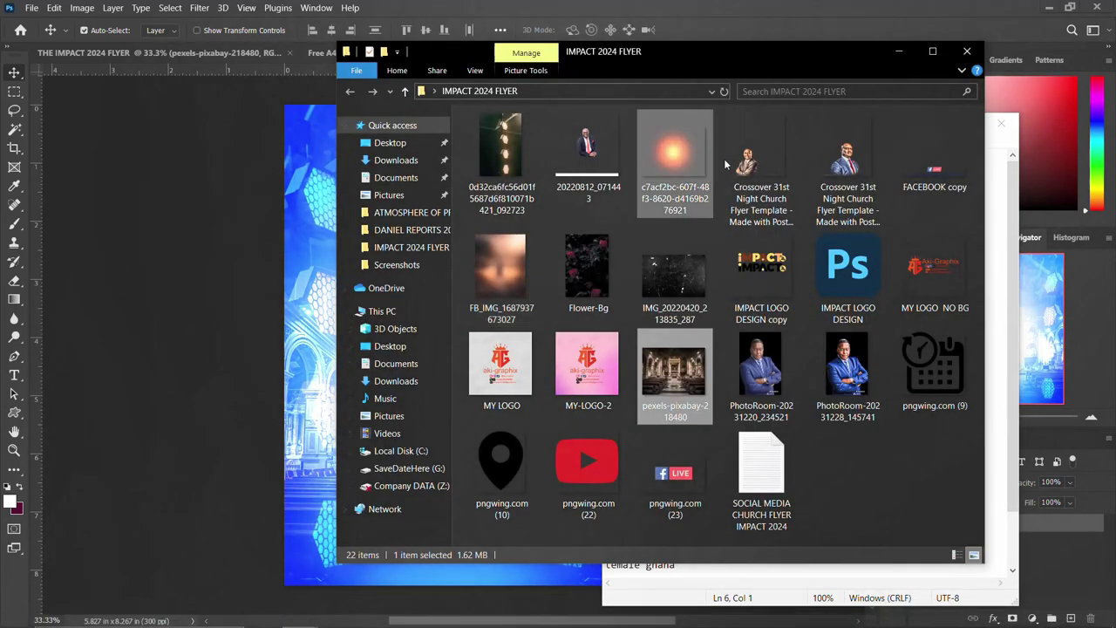
pyautogui.moveTo(931, 158); pyautogui.dragTo(206, 256)
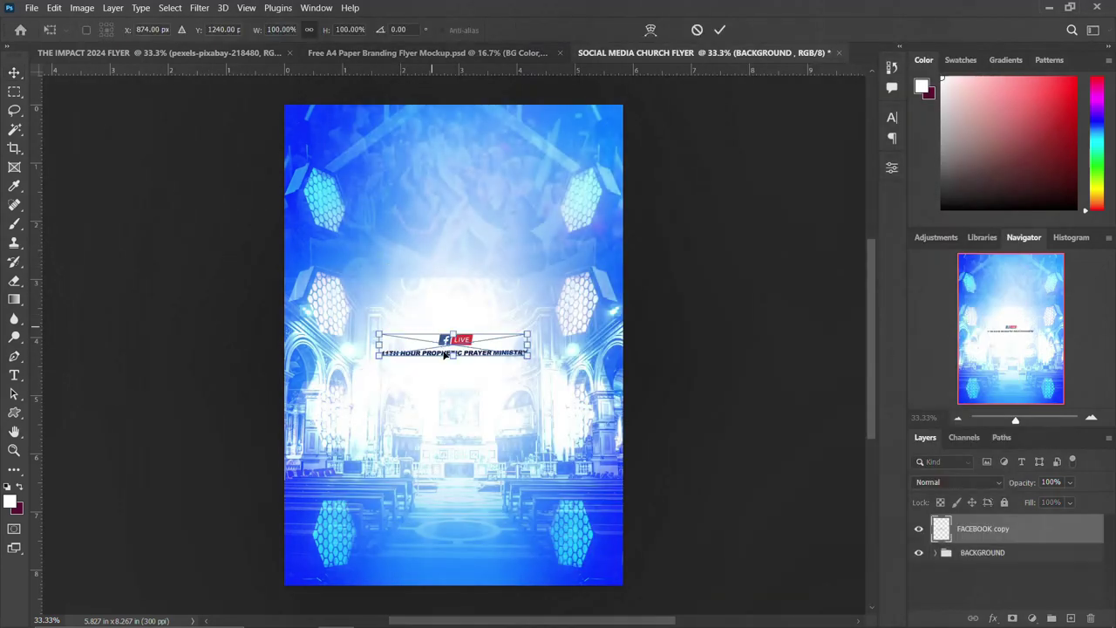
pyautogui.press('Return')
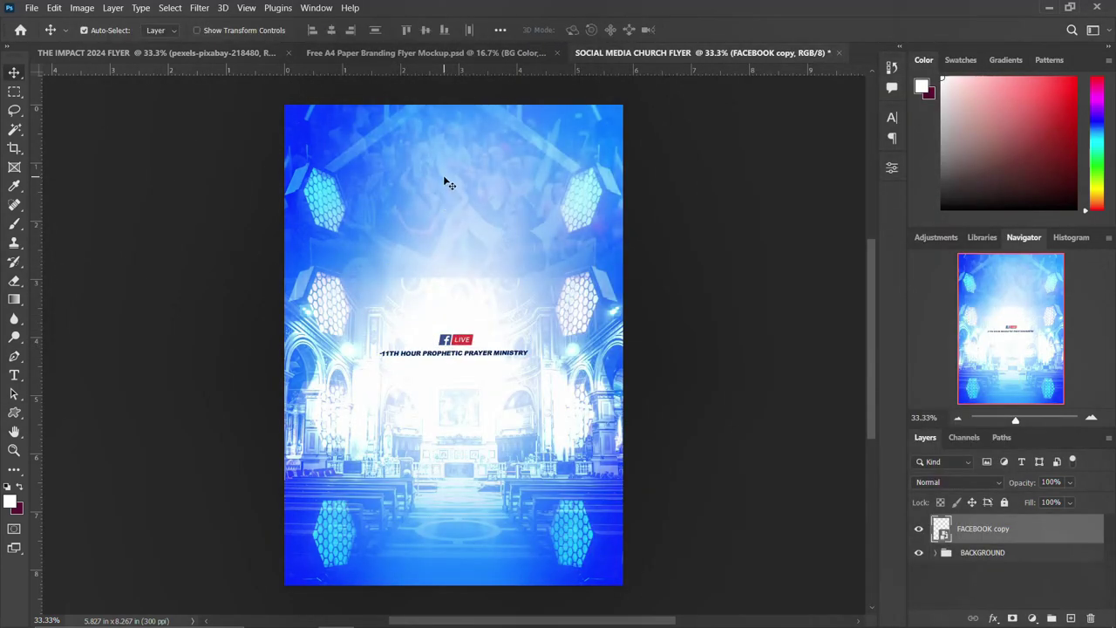
pyautogui.moveTo(463, 346); pyautogui.dragTo(464, 180)
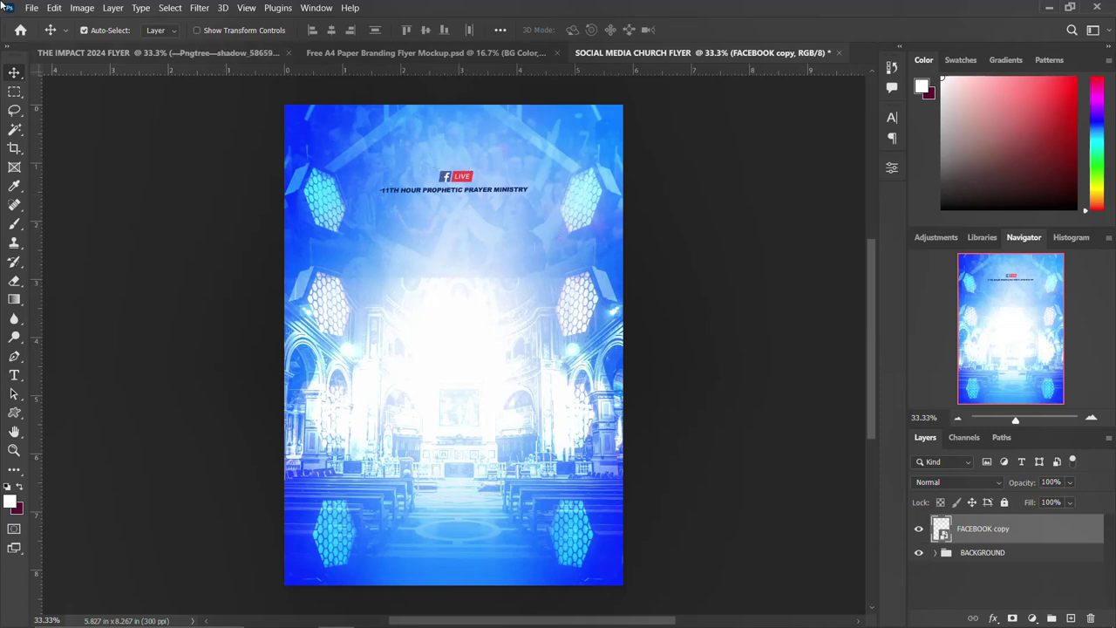
pyautogui.click(220, 56)
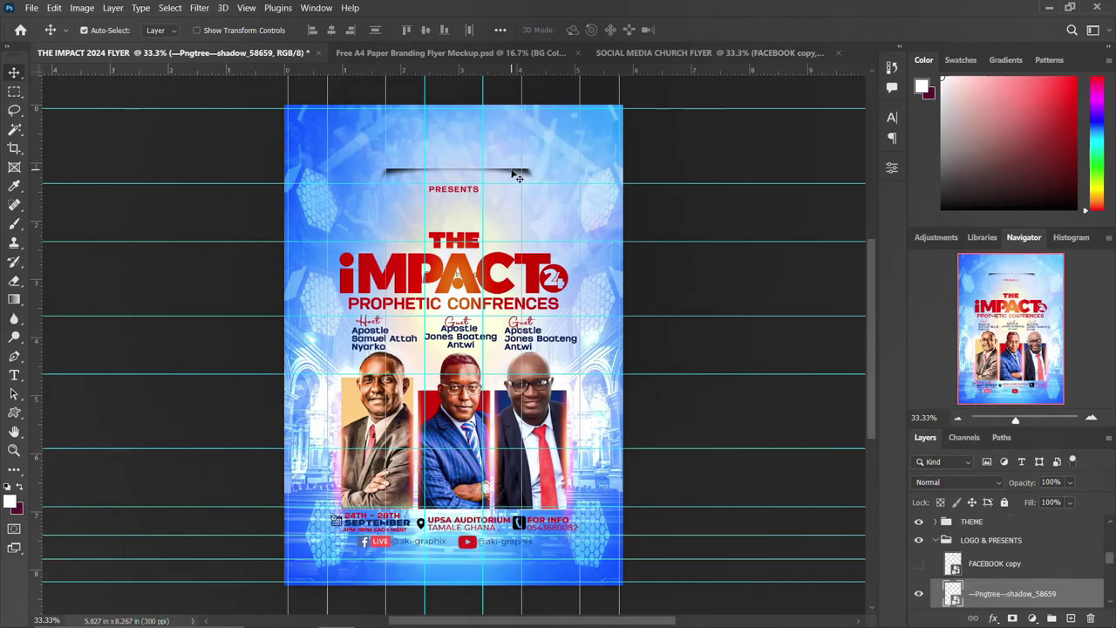
# Copy the dark Pngtree shadow graphic into the social flyer and move it under the ministry name
pyautogui.moveTo(517, 177); pyautogui.dragTo(609, 103)
pyautogui.moveTo(466, 195); pyautogui.dragTo(451, 192)
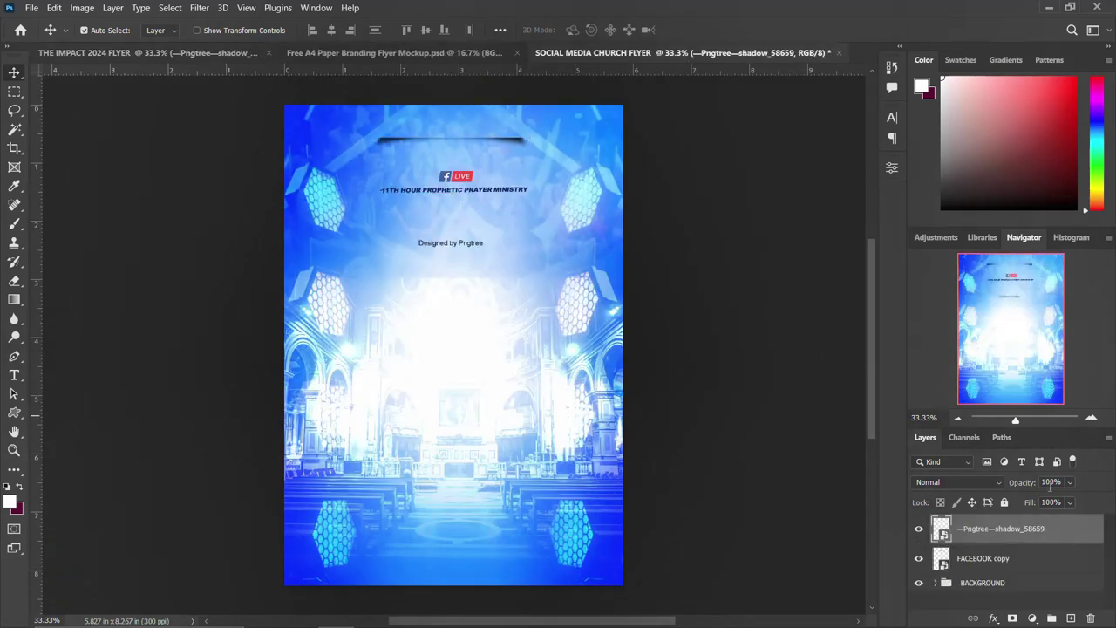
pyautogui.hotkey('ctrl', 't')
pyautogui.moveTo(513, 139); pyautogui.dragTo(511, 207)
# Fine-tune the shadow graphic's position with arrow nudges, commit it, and add a layer mask
pyautogui.press('Down')
pyautogui.press('Down')
pyautogui.press('Down')
pyautogui.press('Down')
pyautogui.press('Down')
pyautogui.press('Down')
pyautogui.press('Down')
pyautogui.press('Down')
pyautogui.press('Down')
pyautogui.press('Down')
pyautogui.press('Down')
pyautogui.press('Down')
pyautogui.press('Down')
pyautogui.press('Down')
pyautogui.press('Down')
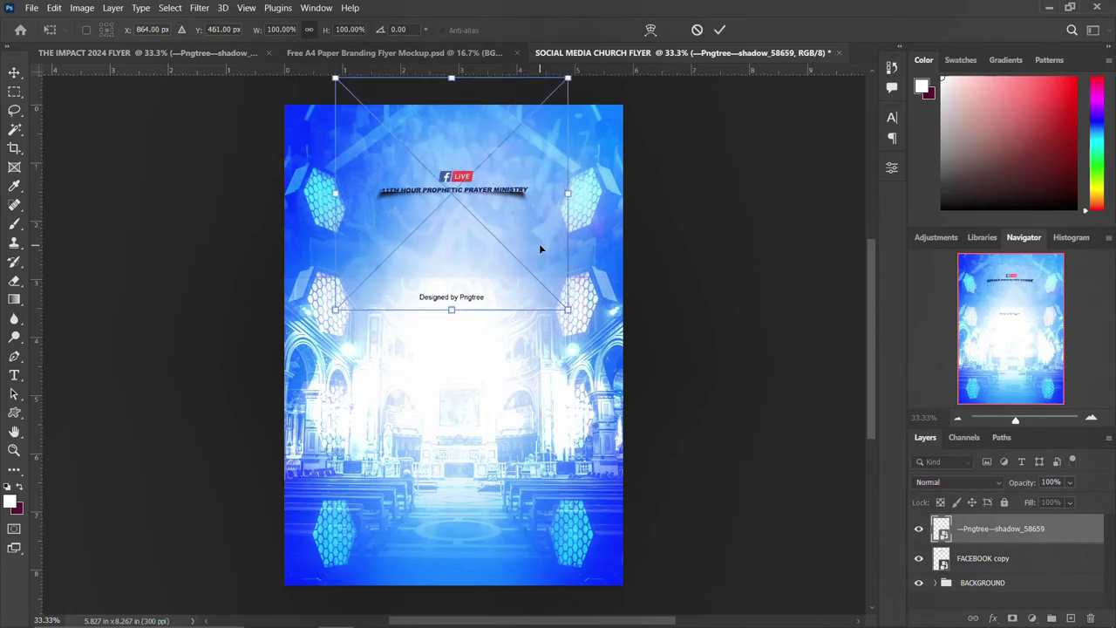
pyautogui.press('Up')
pyautogui.press('Up')
pyautogui.press('Up')
pyautogui.press('Up')
pyautogui.press('Up')
pyautogui.press('Up')
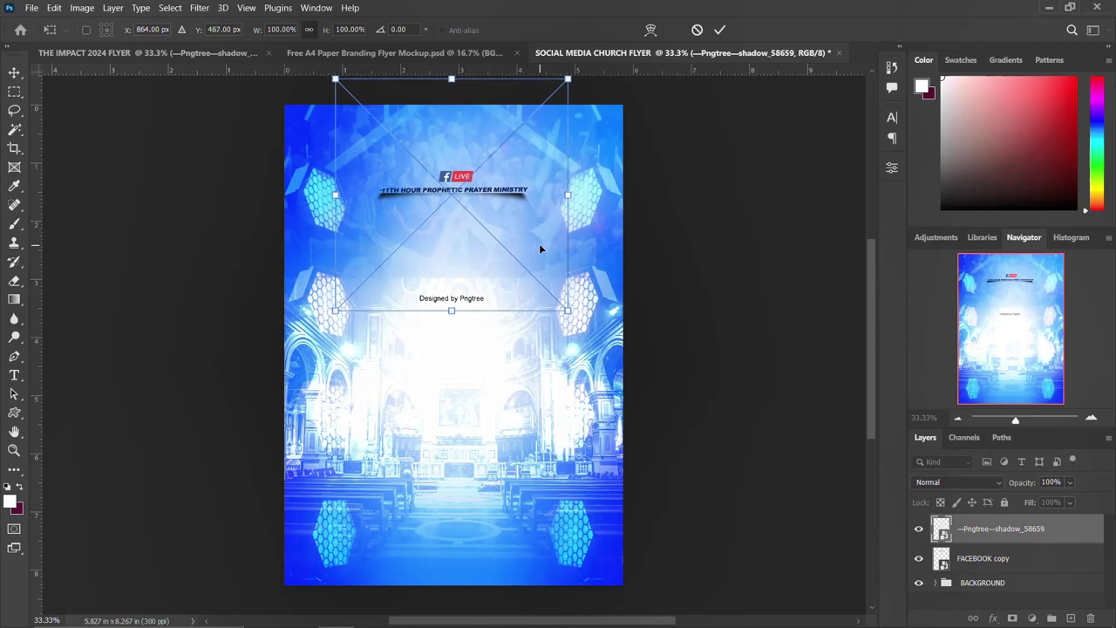
pyautogui.press('Down')
pyautogui.press('Down')
pyautogui.press('Down')
pyautogui.press('Right')
pyautogui.press('Right')
pyautogui.press('Right')
pyautogui.press('Right')
pyautogui.press('Right')
pyautogui.press('Right')
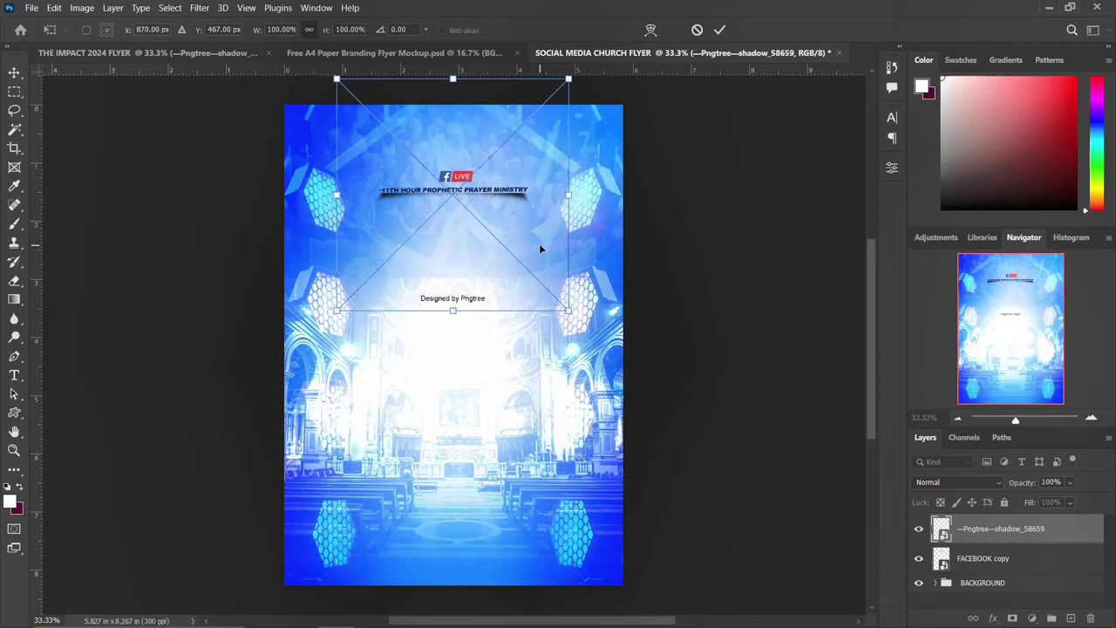
pyautogui.press('Right')
pyautogui.press('Right')
pyautogui.press('Right')
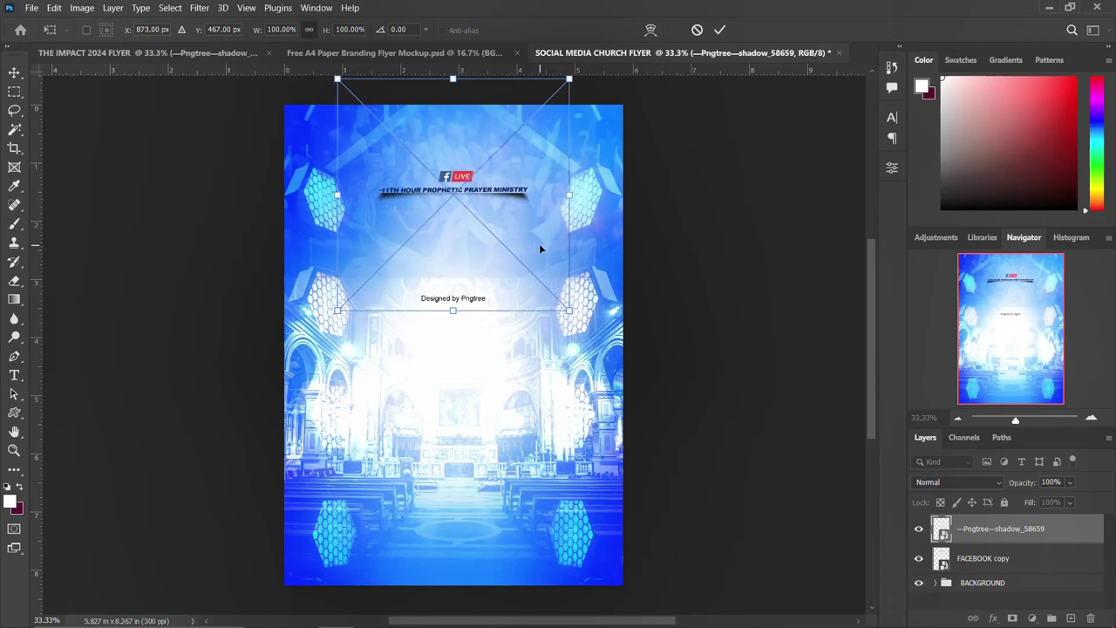
pyautogui.press('Return')
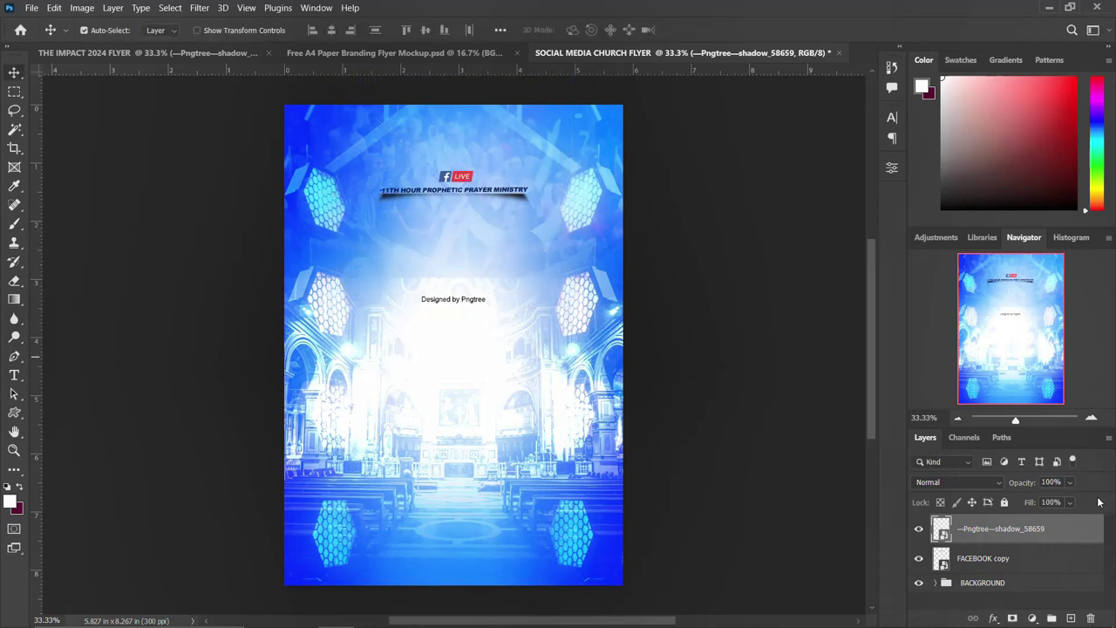
pyautogui.click(1012, 618)
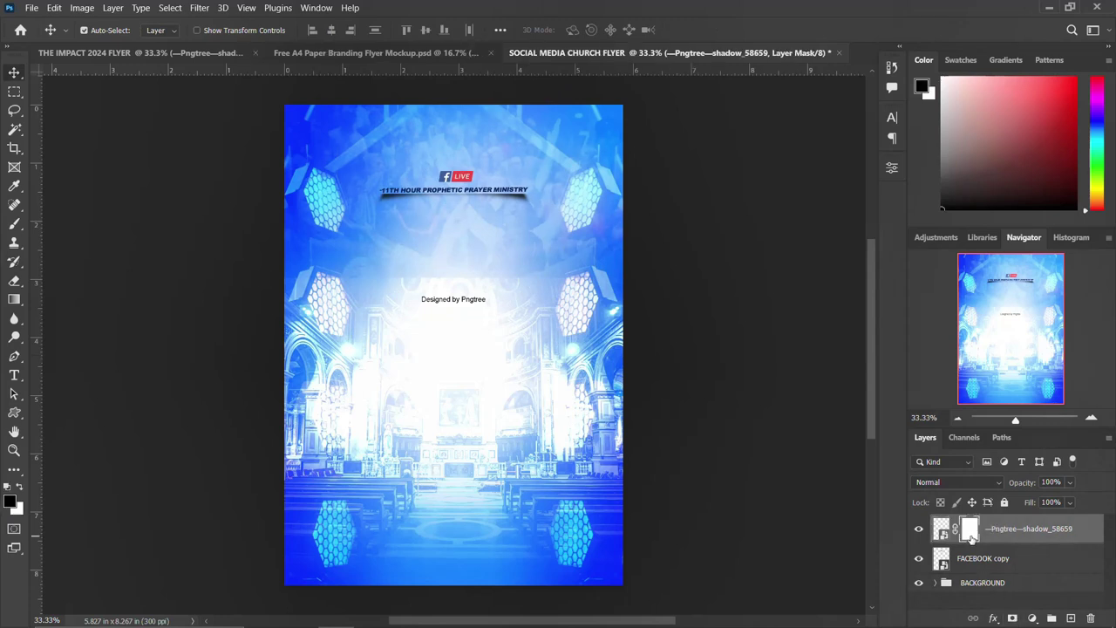
# Mask out the Designed by Pngtree watermark and group the shadow and FACEBOOK copy layers as LOGO
pyautogui.press('b')
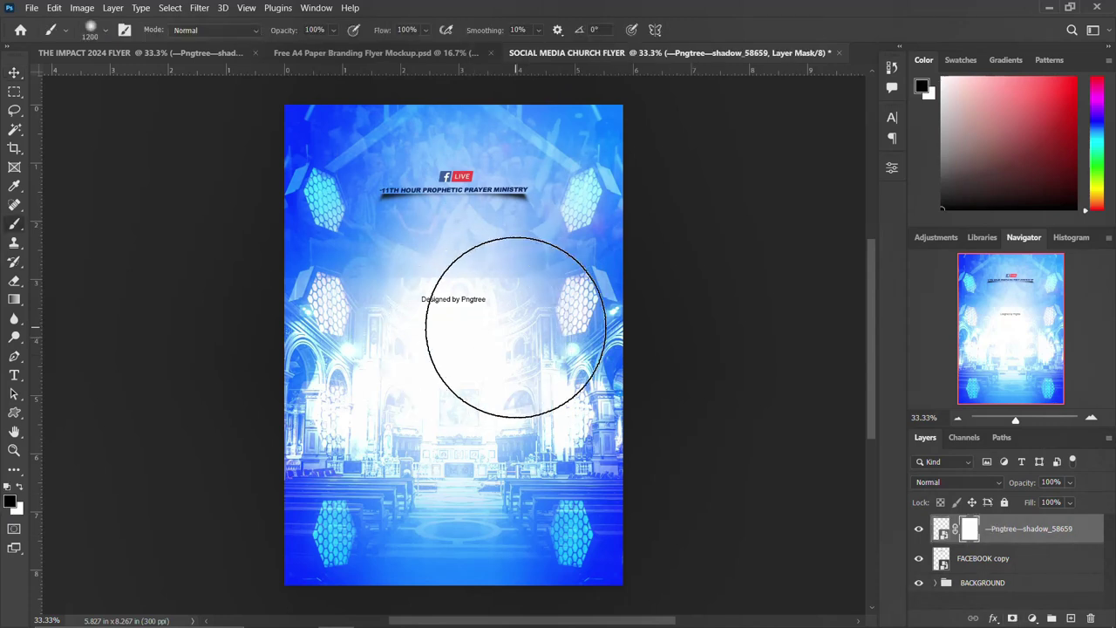
pyautogui.moveTo(366, 323); pyautogui.dragTo(478, 330)
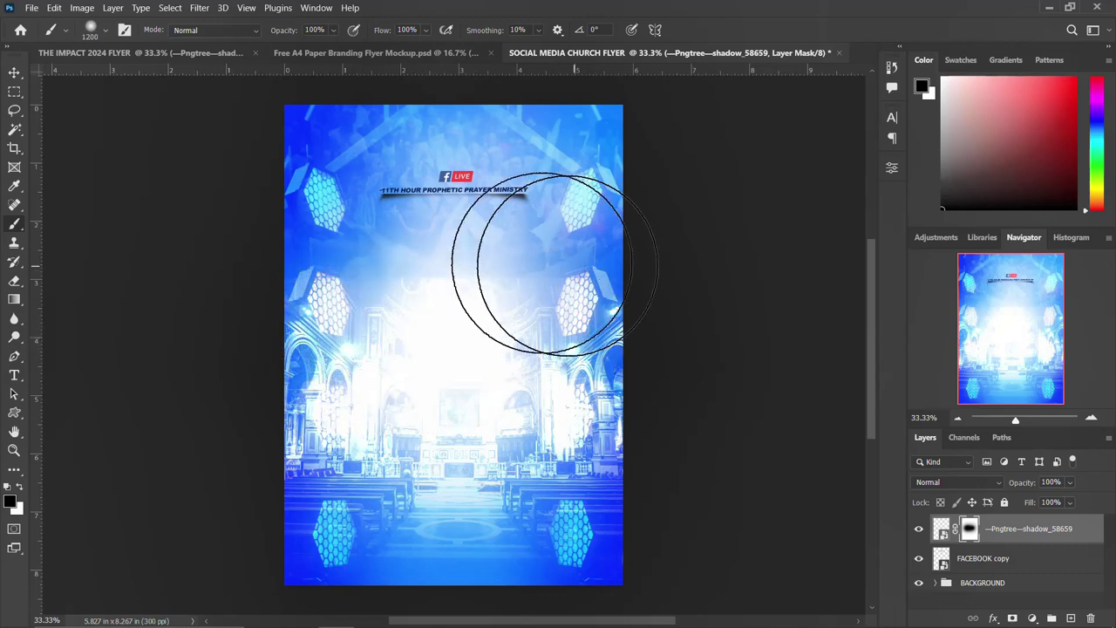
pyautogui.click(14, 72)
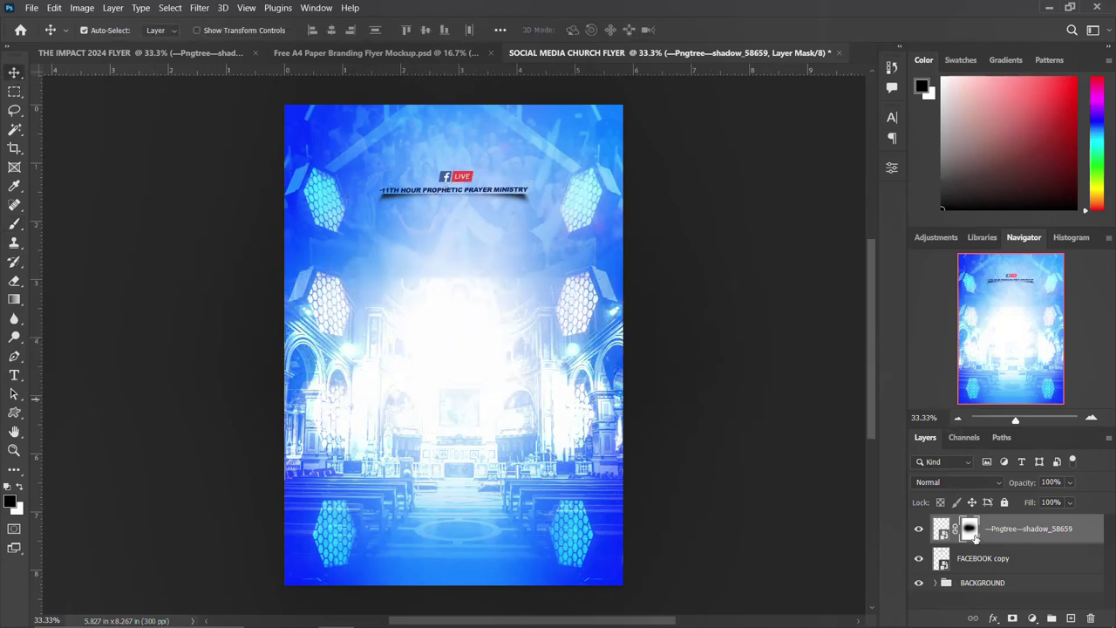
pyautogui.keyDown('shift'); pyautogui.click(977, 561); pyautogui.keyUp('shift')
pyautogui.hotkey('ctrl', 'g')
pyautogui.doubleClick(972, 523)
pyautogui.write('LOGO')
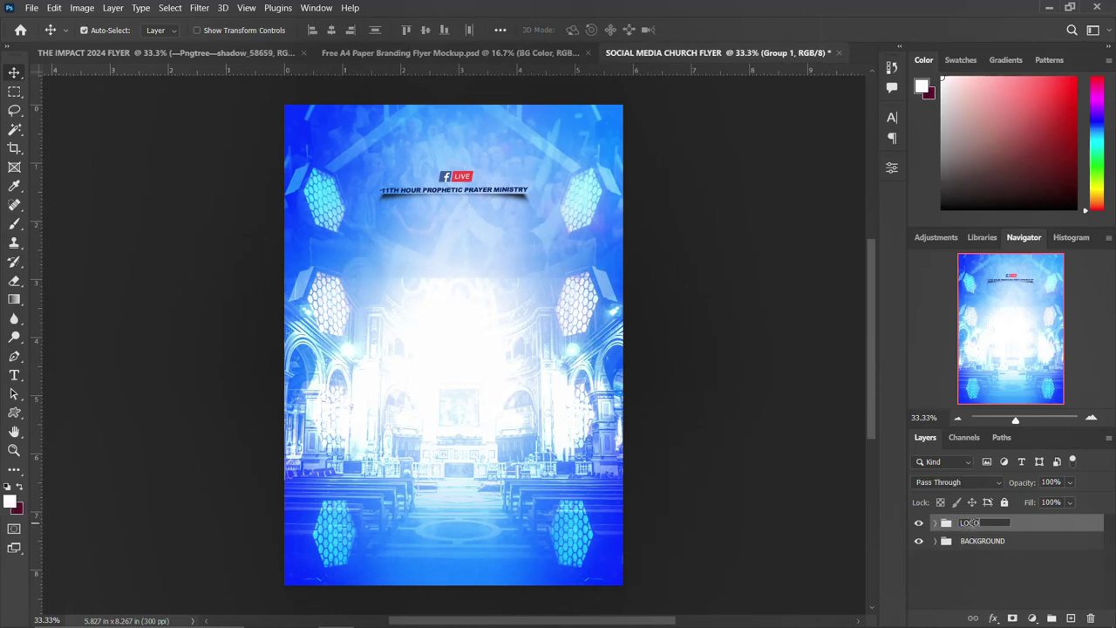
pyautogui.press('Return')
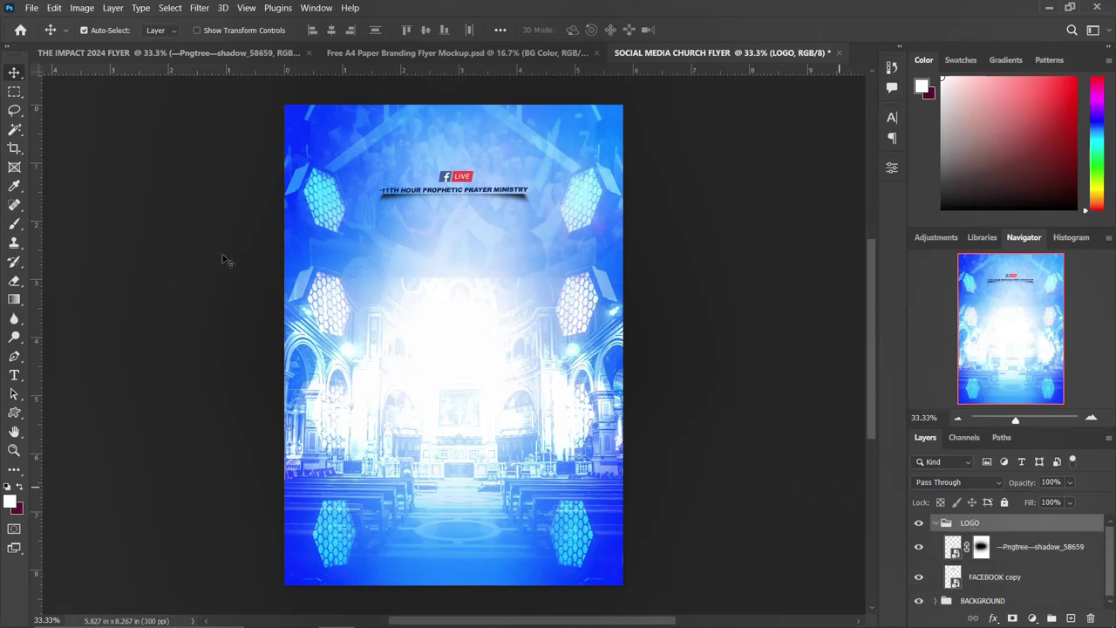
# Add a 'presents' text layer just below the ministry banner
pyautogui.click(14, 375)
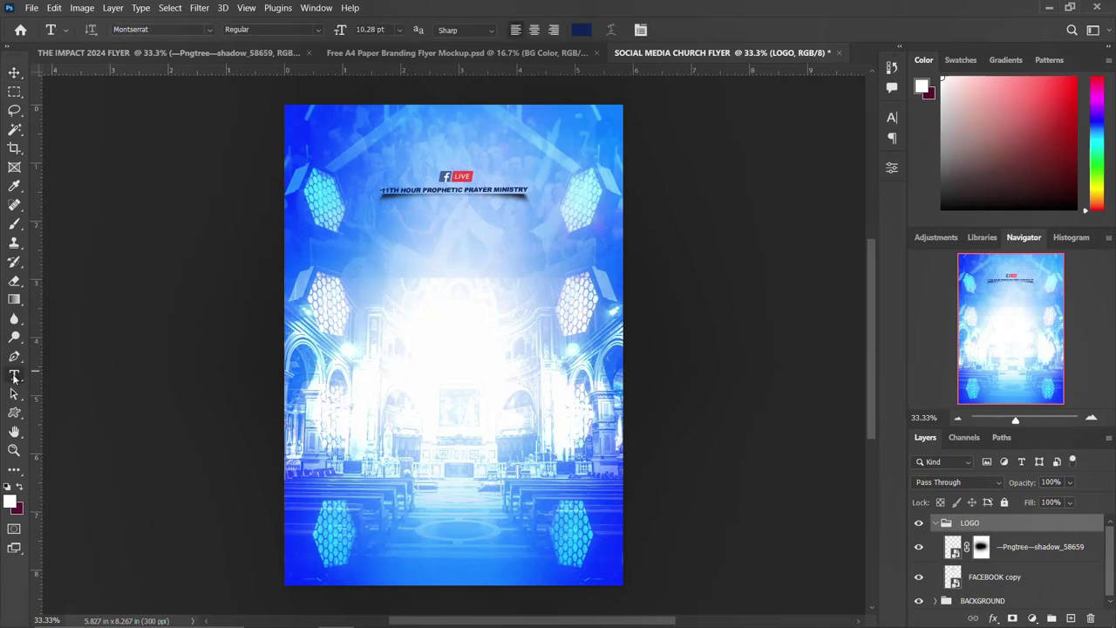
pyautogui.click(425, 234)
pyautogui.write('Join')
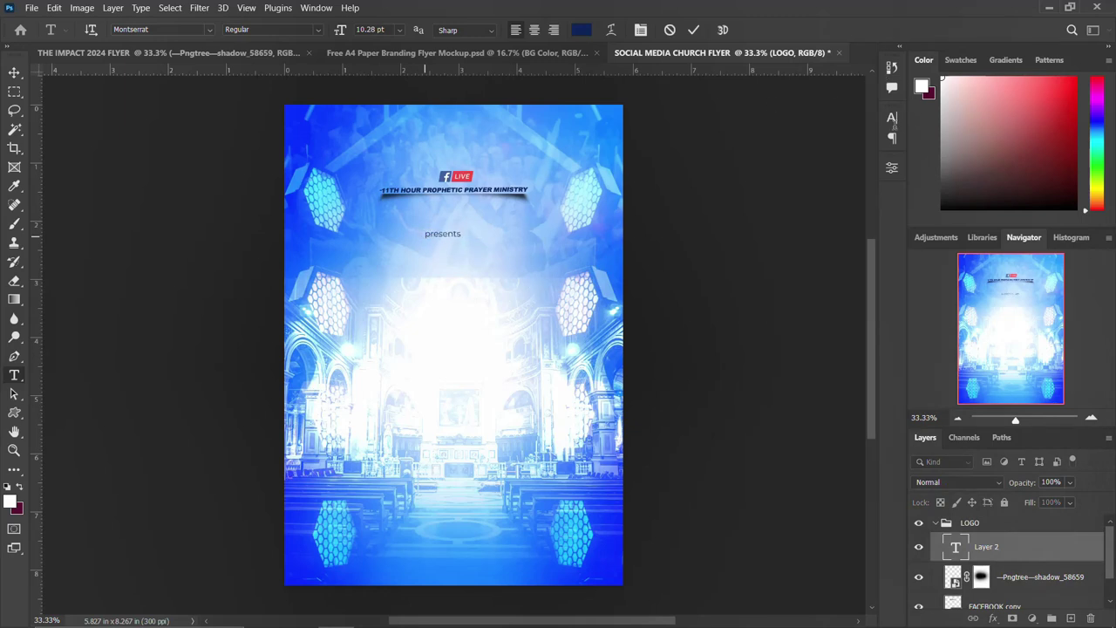
pyautogui.hotkey('ctrl', 'Return')
pyautogui.press('v')
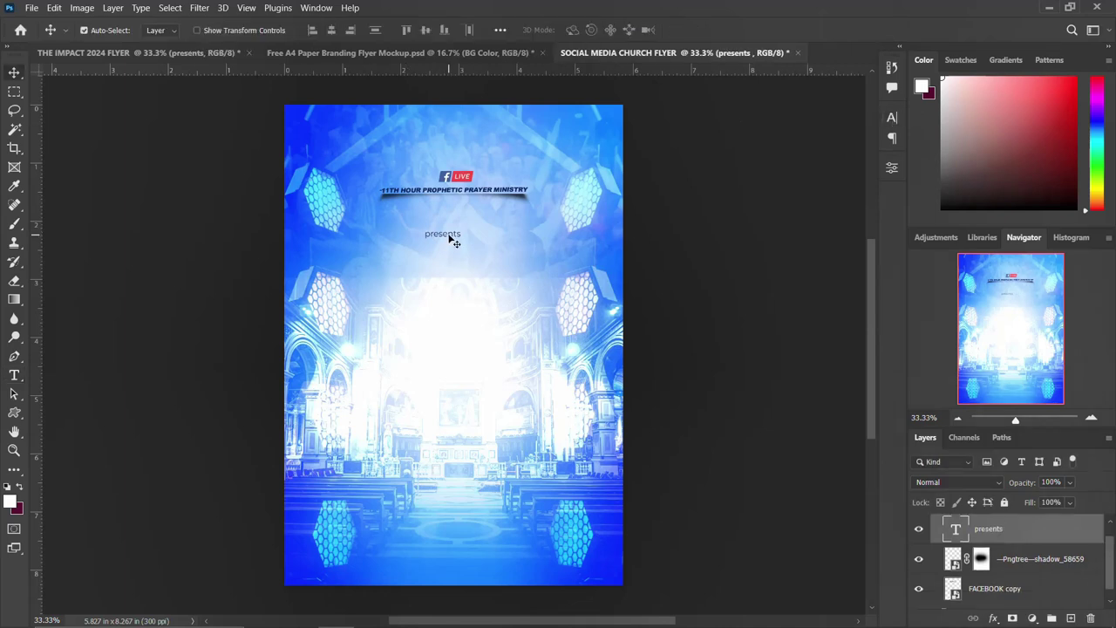
# Change the presents text's font from Montserrat to Ballega
pyautogui.click(891, 118)
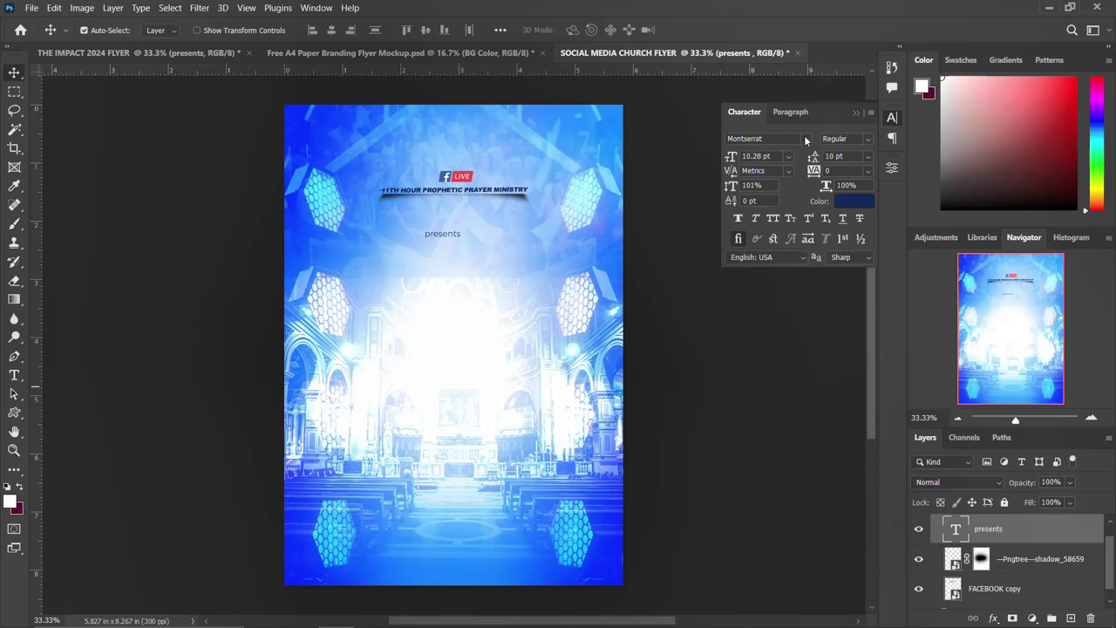
pyautogui.click(805, 139)
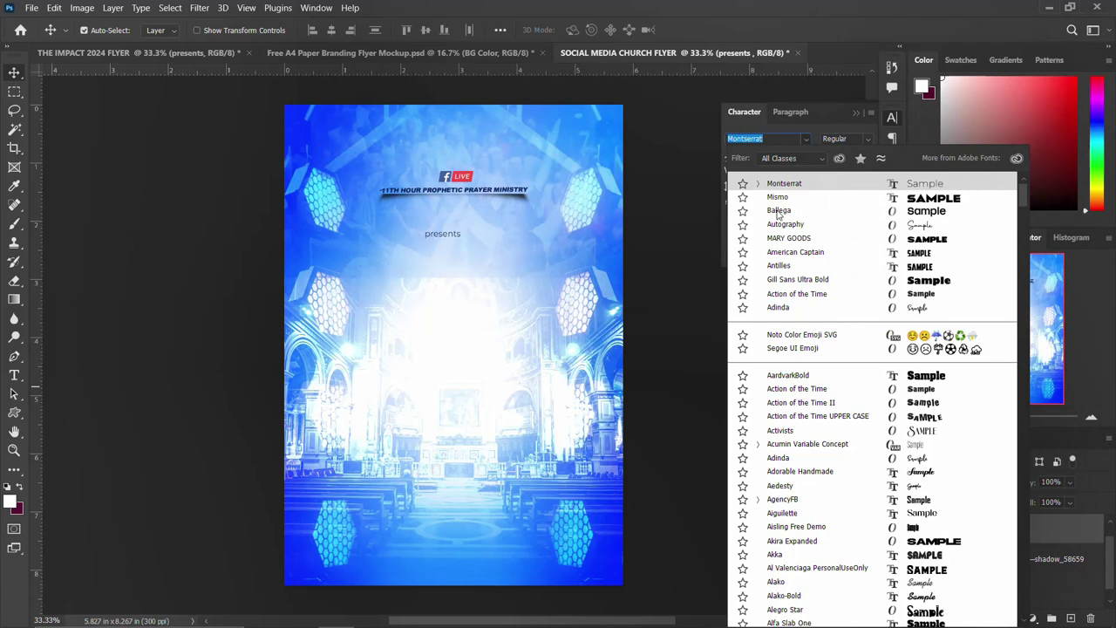
pyautogui.click(779, 212)
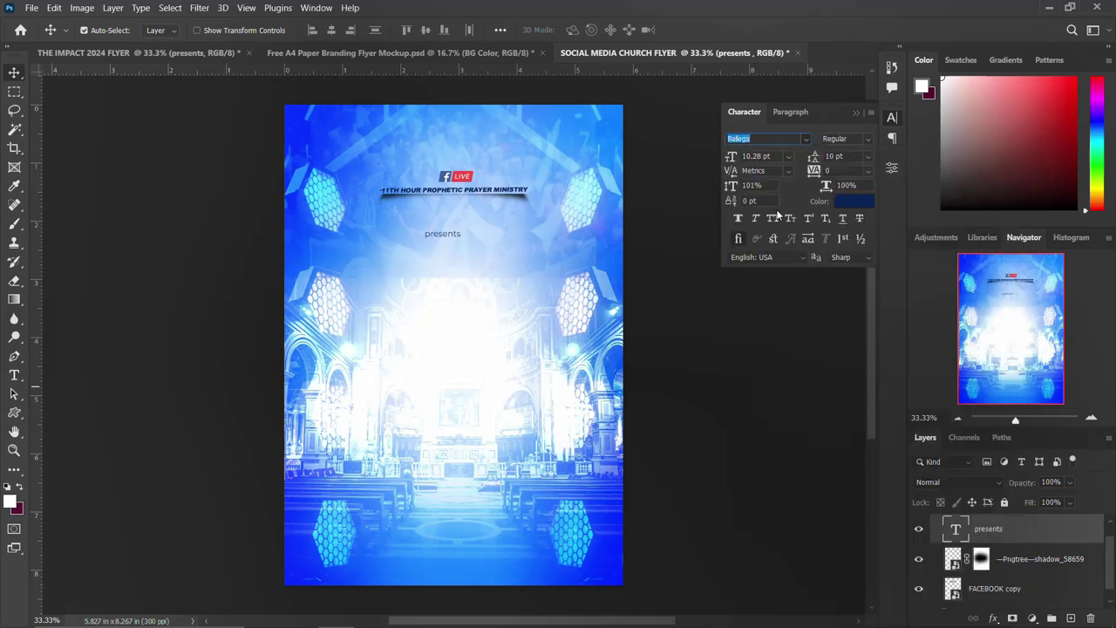
# Make PRESENTS bright red, all caps, 10 pt with 100 letter spacing
pyautogui.click(854, 202)
pyautogui.moveTo(879, 289); pyautogui.dragTo(879, 203)
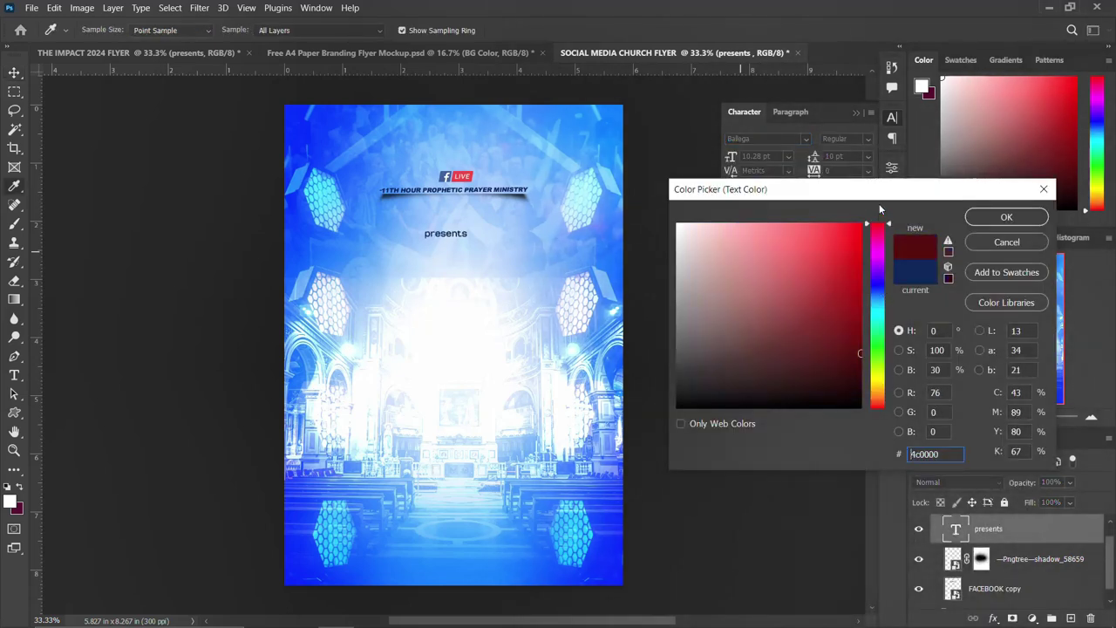
pyautogui.moveTo(840, 240)
pyautogui.mouseDown()
pyautogui.moveTo(877, 225)
pyautogui.moveTo(879, 242)
pyautogui.mouseUp()
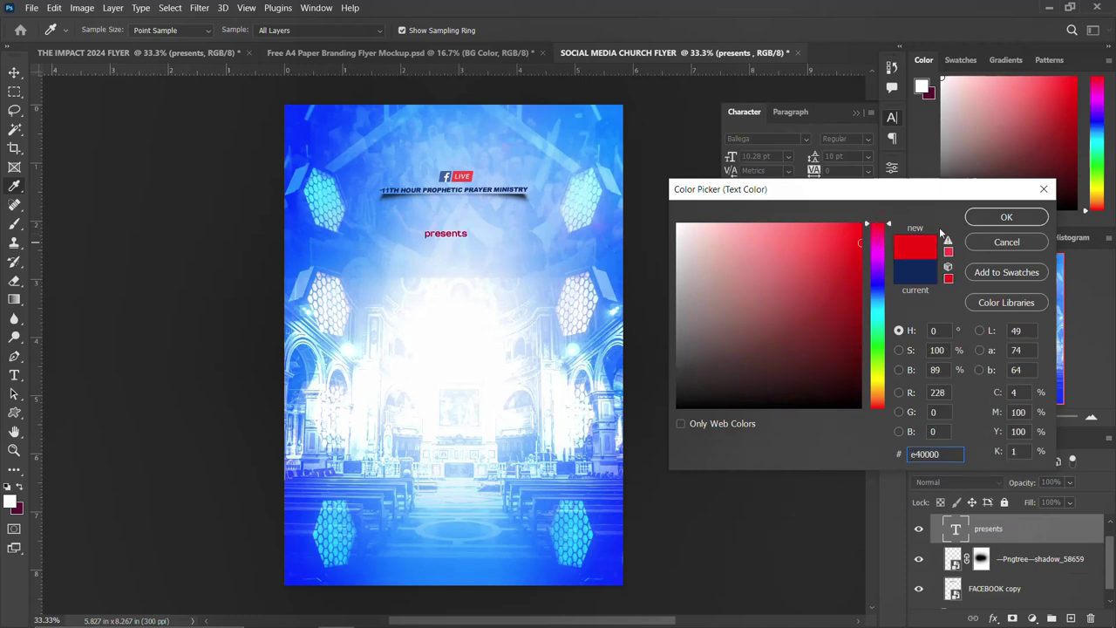
pyautogui.click(1006, 217)
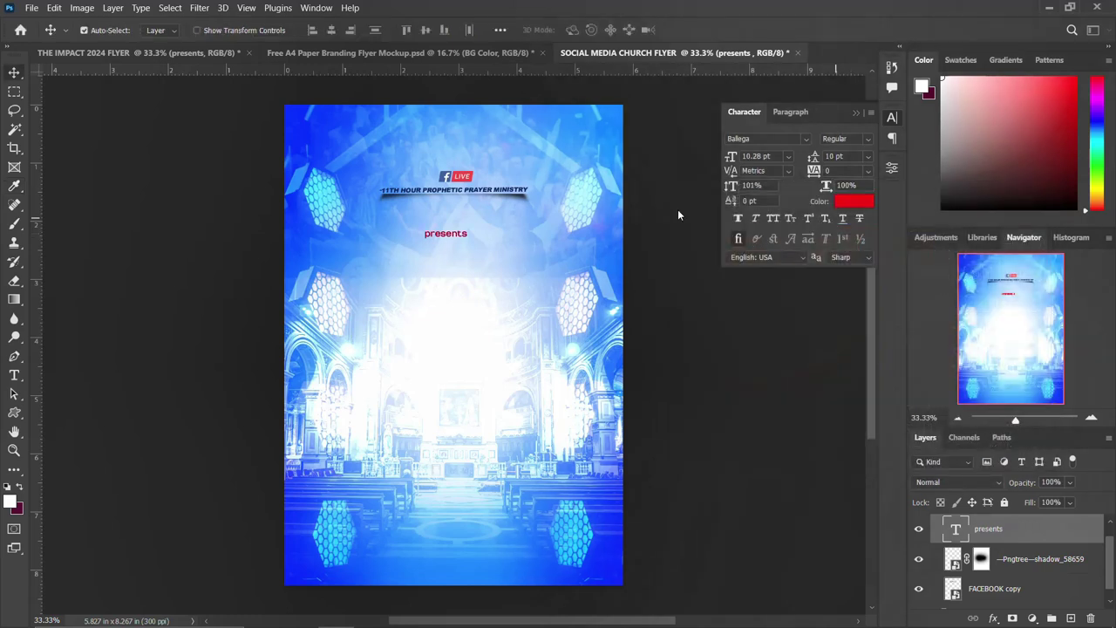
pyautogui.click(772, 219)
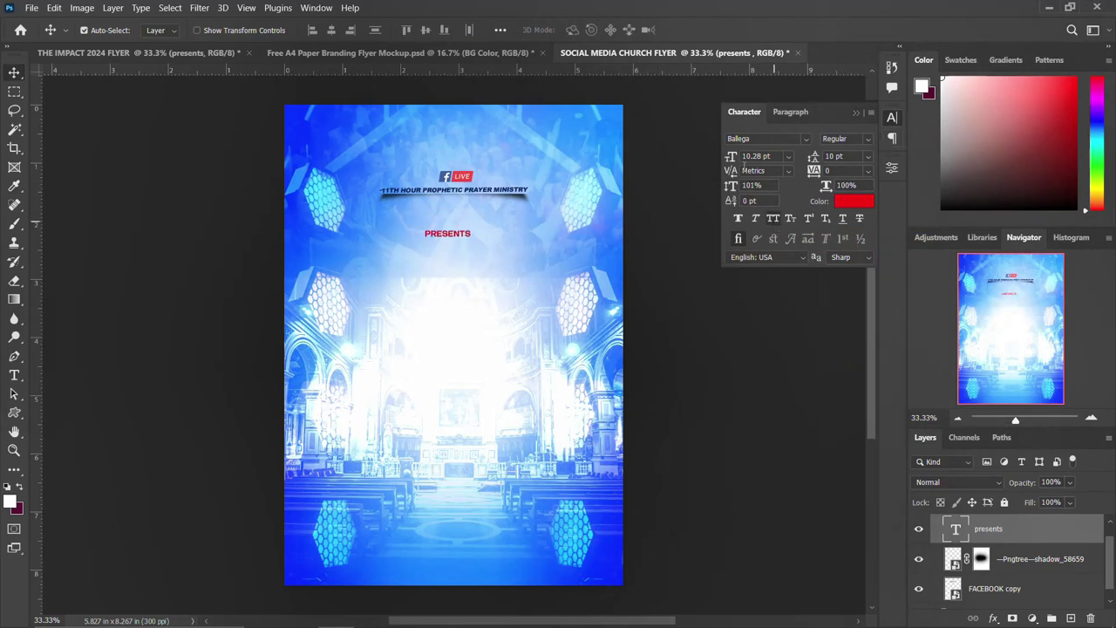
pyautogui.doubleClick(755, 156)
pyautogui.write('10pt')
pyautogui.doubleClick(828, 170)
pyautogui.press('Return')
pyautogui.click(891, 120)
# Centre PRESENTS horizontally on the page and nudge it up under the banner
pyautogui.hotkey('ctrl', 'a')
pyautogui.click(332, 30)
pyautogui.hotkey('ctrl', 'd')
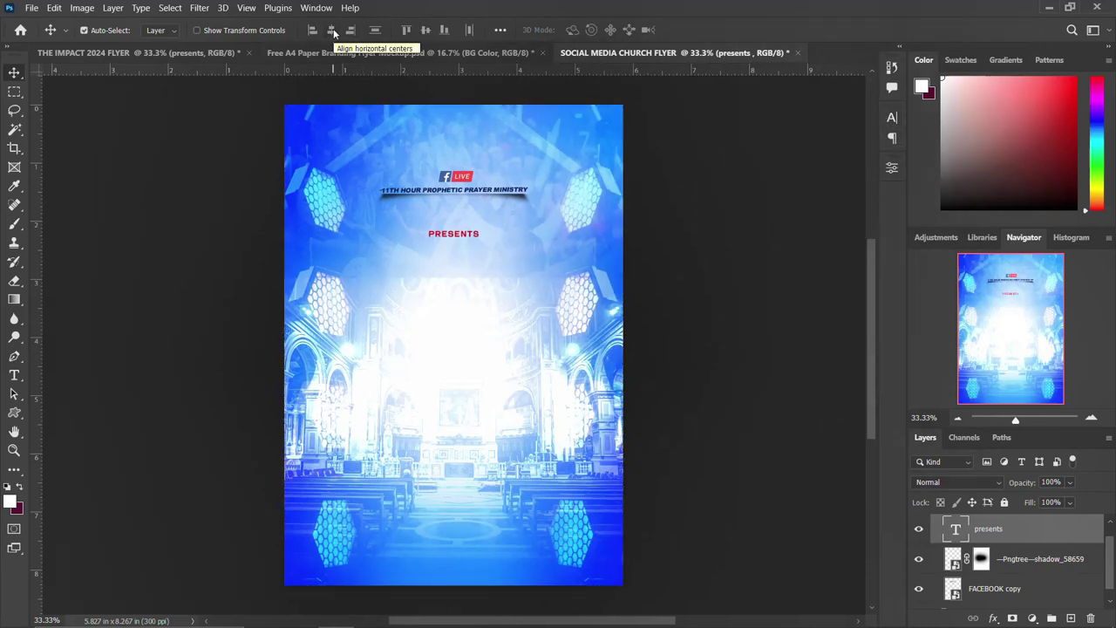
pyautogui.hotkey('shift', 'Up')
pyautogui.hotkey('shift', 'Up')
pyautogui.hotkey('shift', 'Up')
pyautogui.hotkey('shift', 'Up')
pyautogui.hotkey('shift', 'Up')
pyautogui.hotkey('shift', 'Up')
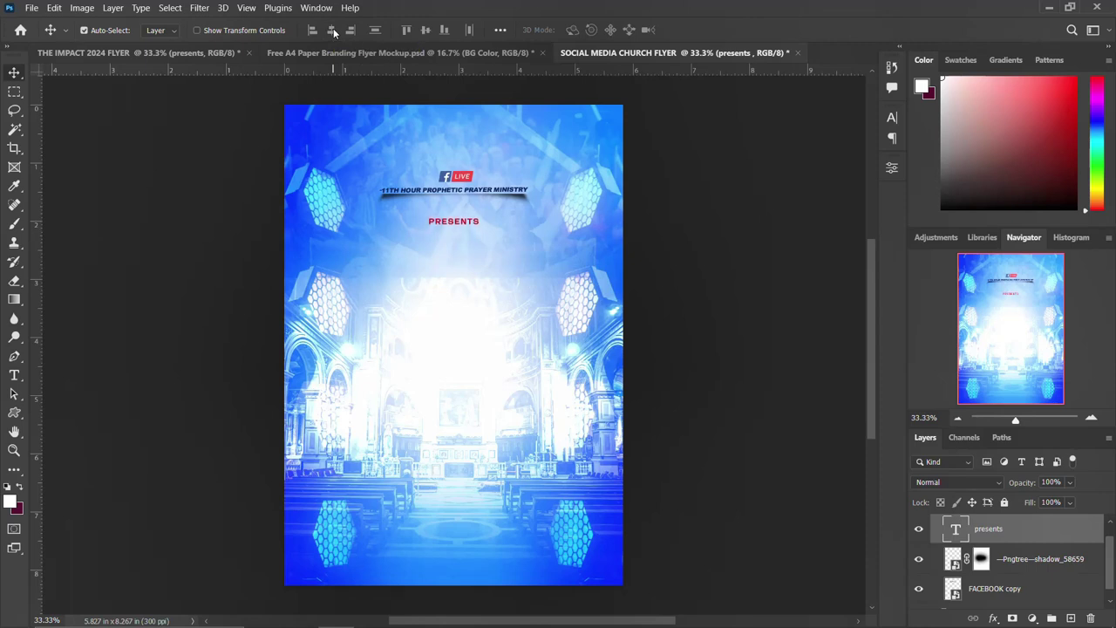
pyautogui.press('Up')
pyautogui.press('Up')
pyautogui.press('Up')
pyautogui.press('Up')
pyautogui.press('Up')
pyautogui.press('Up')
pyautogui.press('Up')
pyautogui.press('Up')
pyautogui.press('Up')
pyautogui.press('Up')
pyautogui.press('Up')
pyautogui.press('Up')
pyautogui.press('Up')
pyautogui.press('Up')
pyautogui.press('Up')
pyautogui.press('Up')
pyautogui.press('Up')
pyautogui.press('Up')
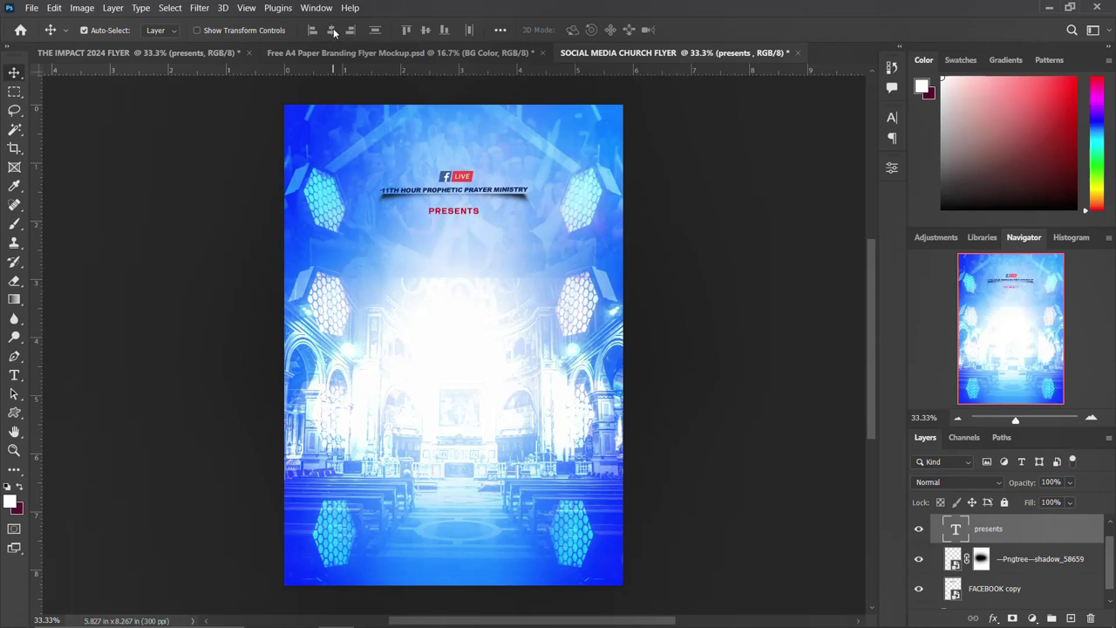
pyautogui.scroll(1, 937, 541)
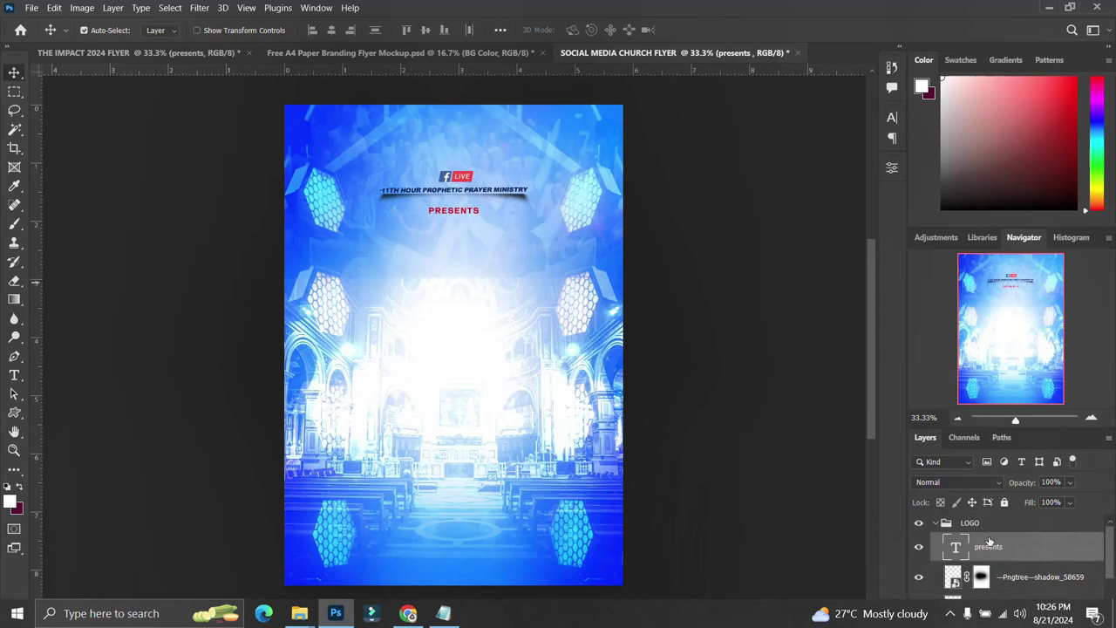
pyautogui.click(936, 523)
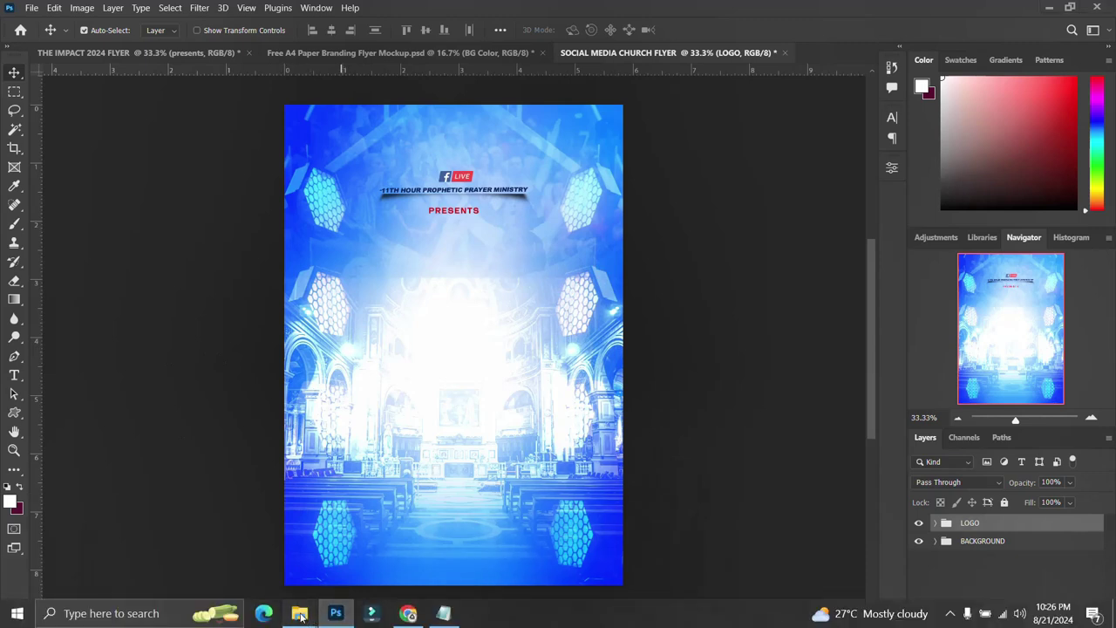
# Place IMPACT LOGO DESIGN beneath PRESENTS and scale it down to about 73.46%
pyautogui.moveTo(299, 613)
pyautogui.click(318, 567)
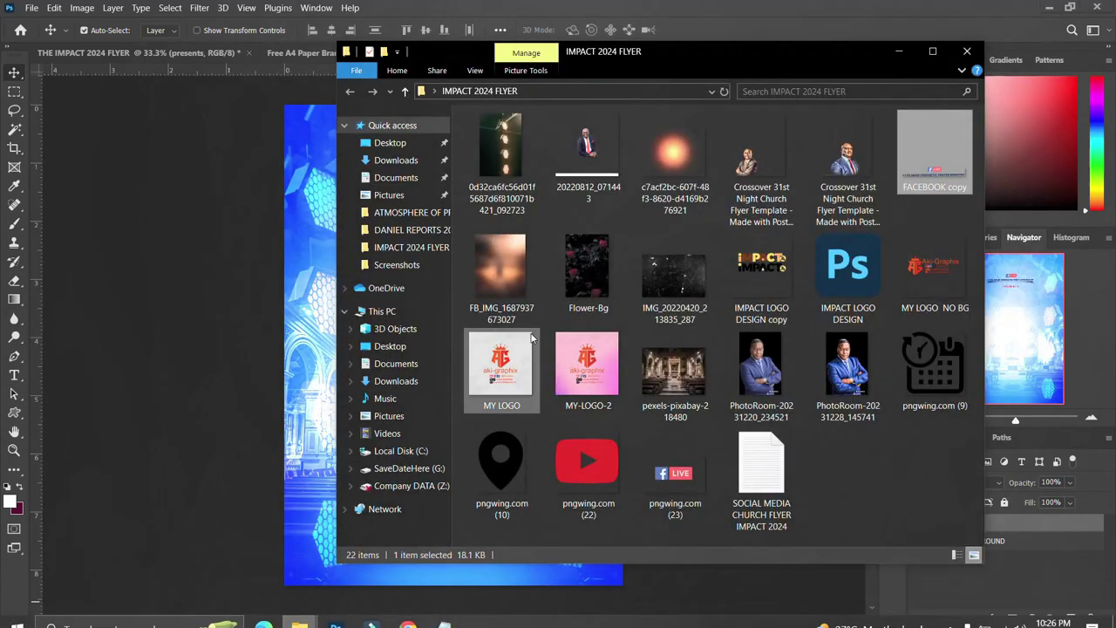
pyautogui.moveTo(844, 271); pyautogui.dragTo(245, 333)
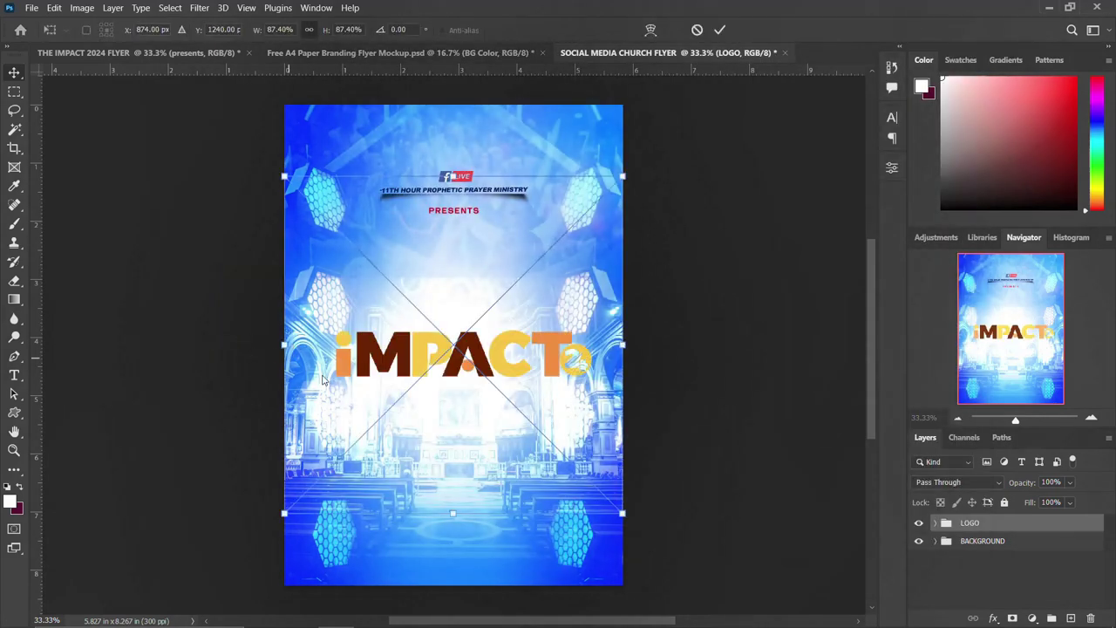
pyautogui.moveTo(473, 360); pyautogui.dragTo(469, 291)
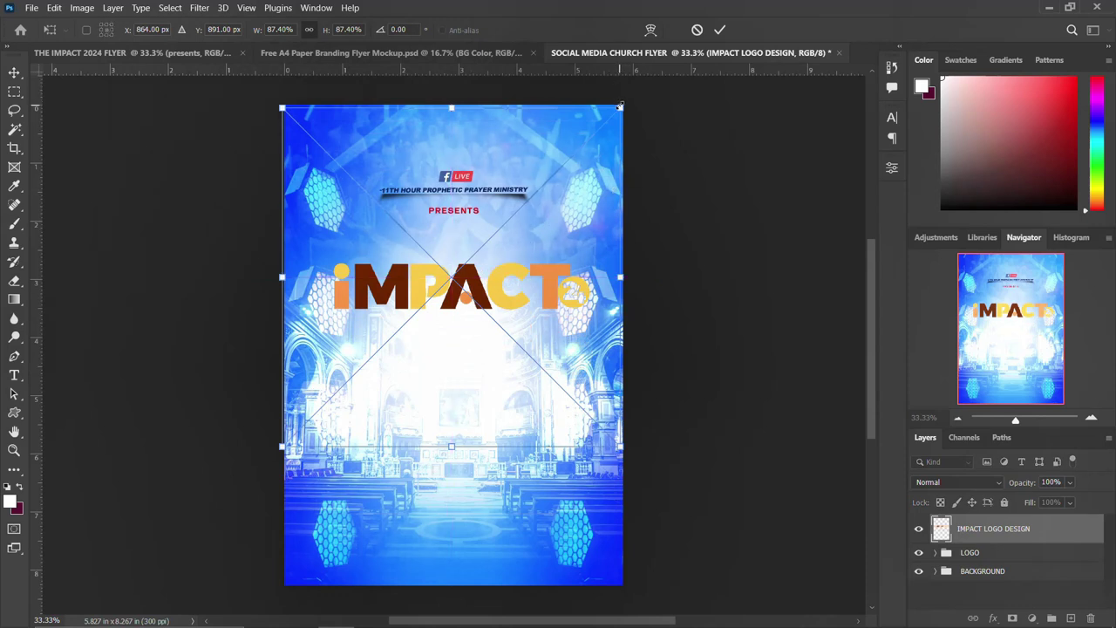
pyautogui.moveTo(620, 106); pyautogui.dragTo(592, 139)
# Commit the IMPACT logo's placement and give it a red Color Overlay layer style
pyautogui.press('Return')
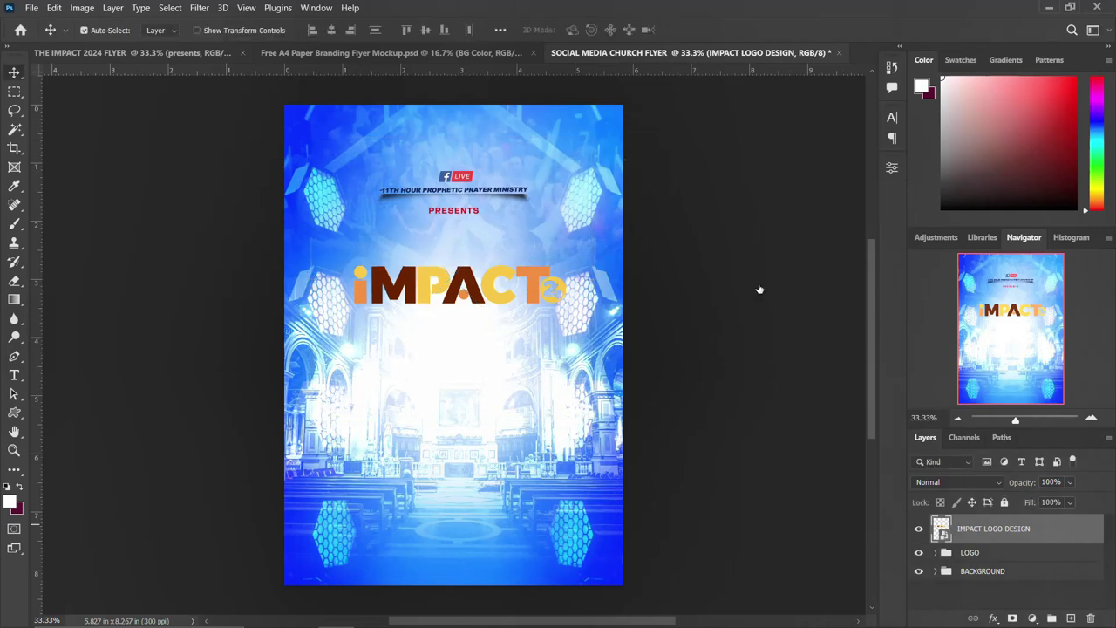
pyautogui.hotkey('ctrl', 'alt', 'b')
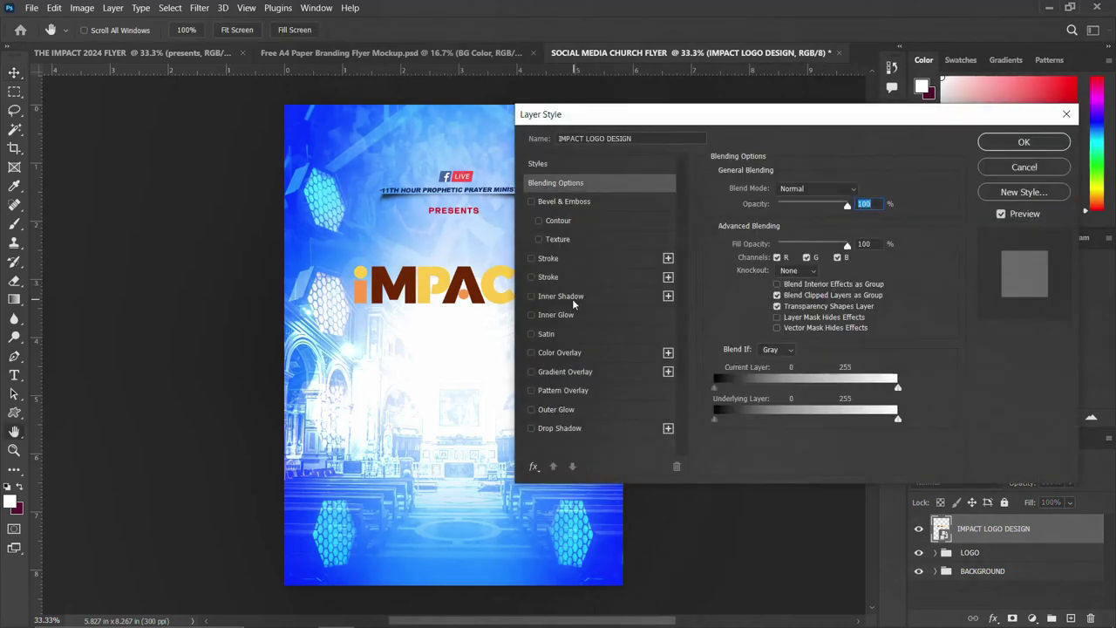
pyautogui.click(560, 353)
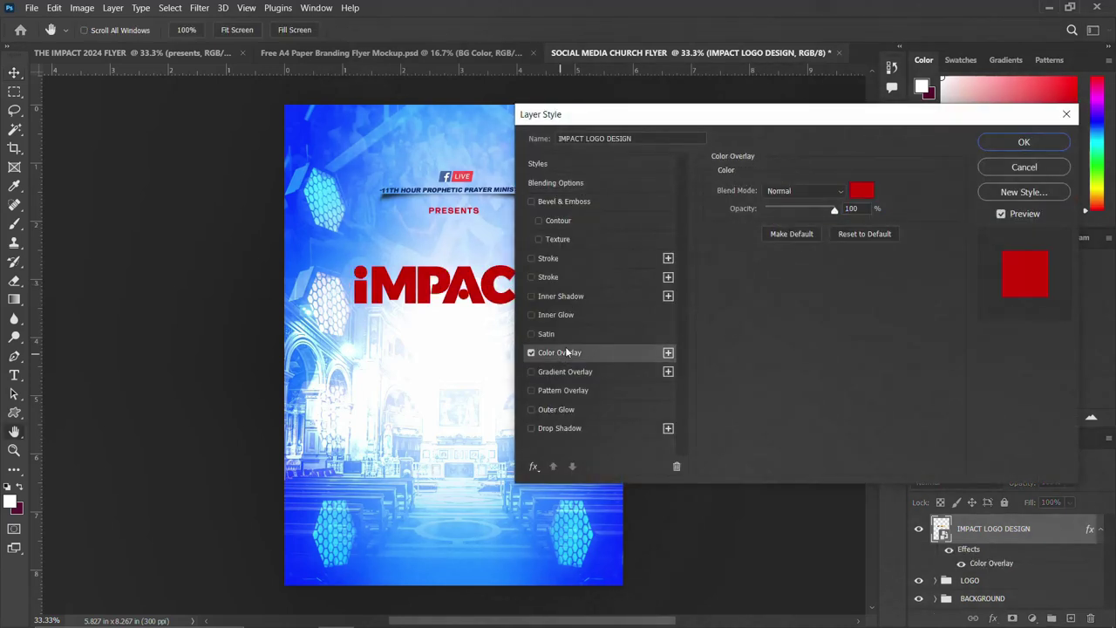
pyautogui.click(1024, 144)
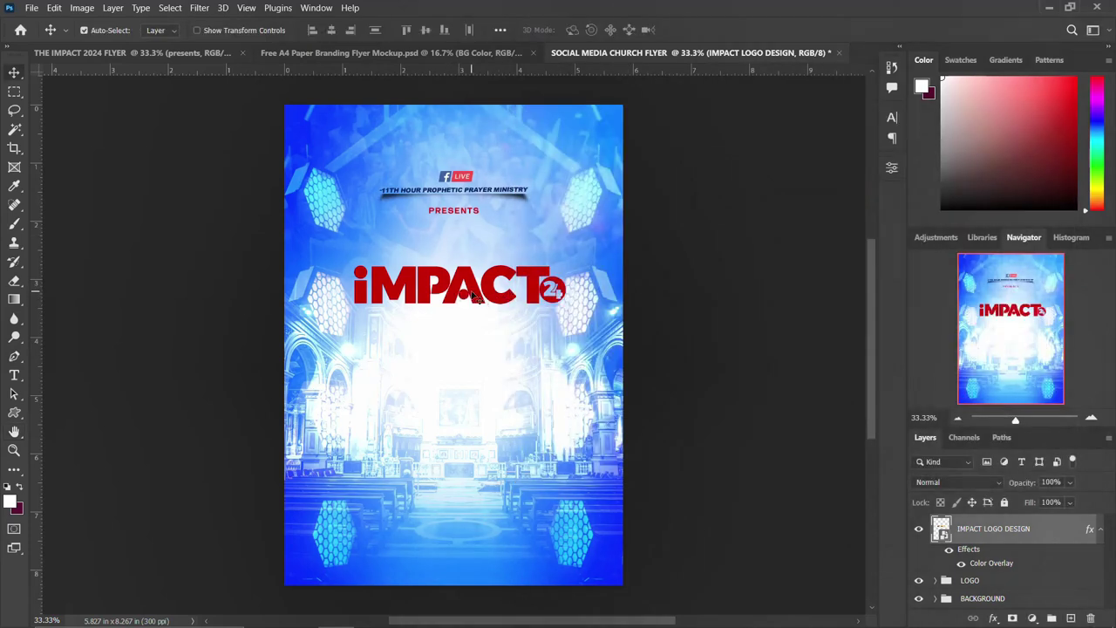
# Add a 'THE' text layer just above the IMPACT logo
pyautogui.press('t')
pyautogui.click(453, 245)
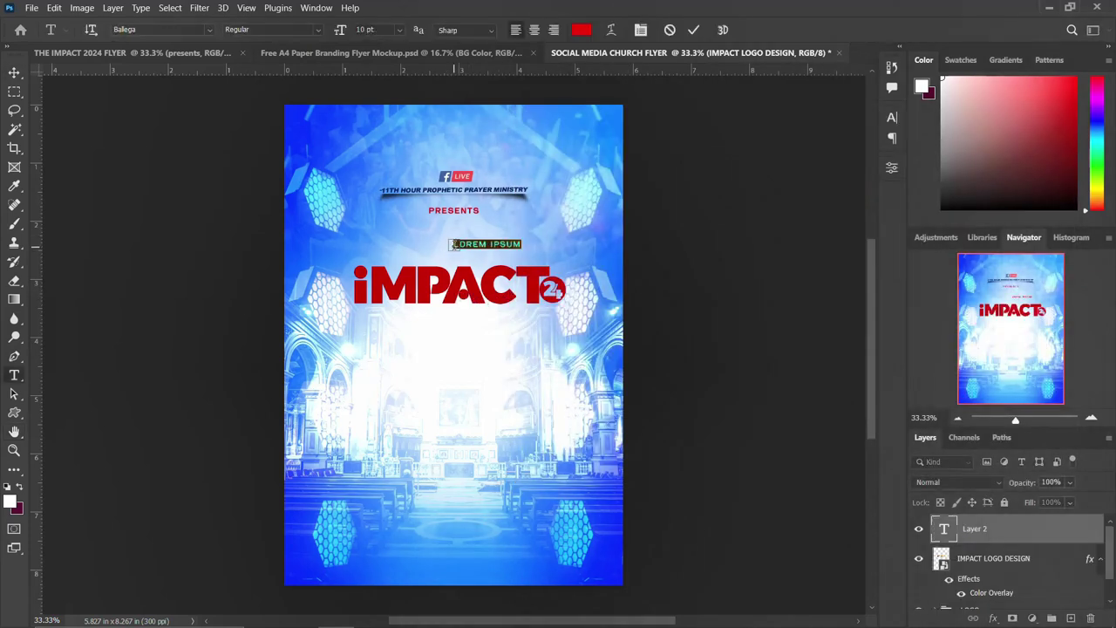
pyautogui.press('BackSpace')
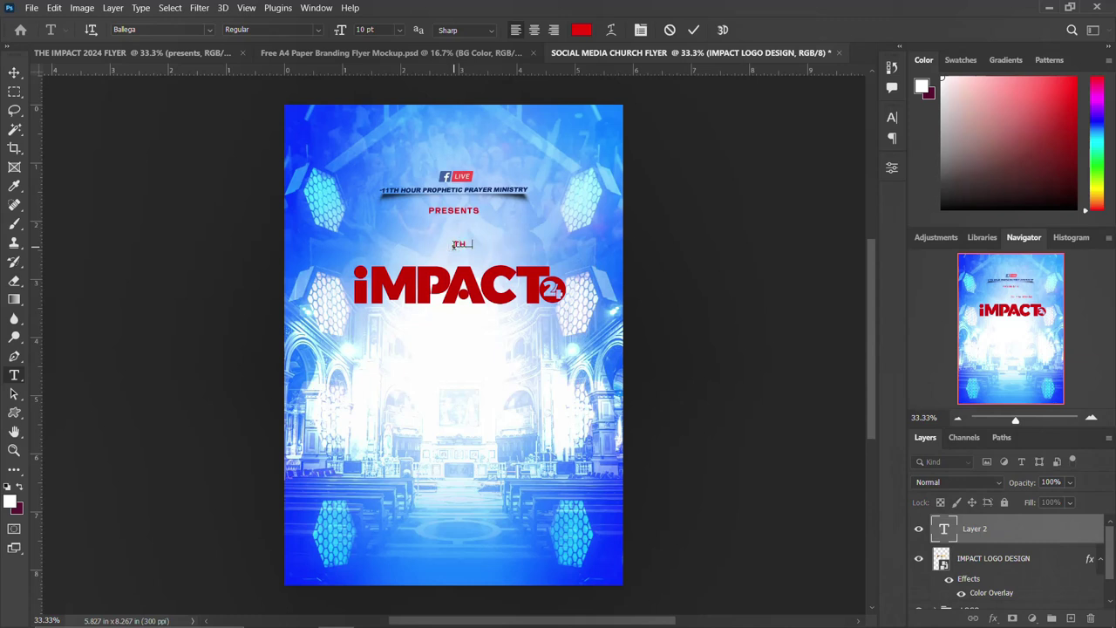
pyautogui.hotkey('ctrl', 'Return')
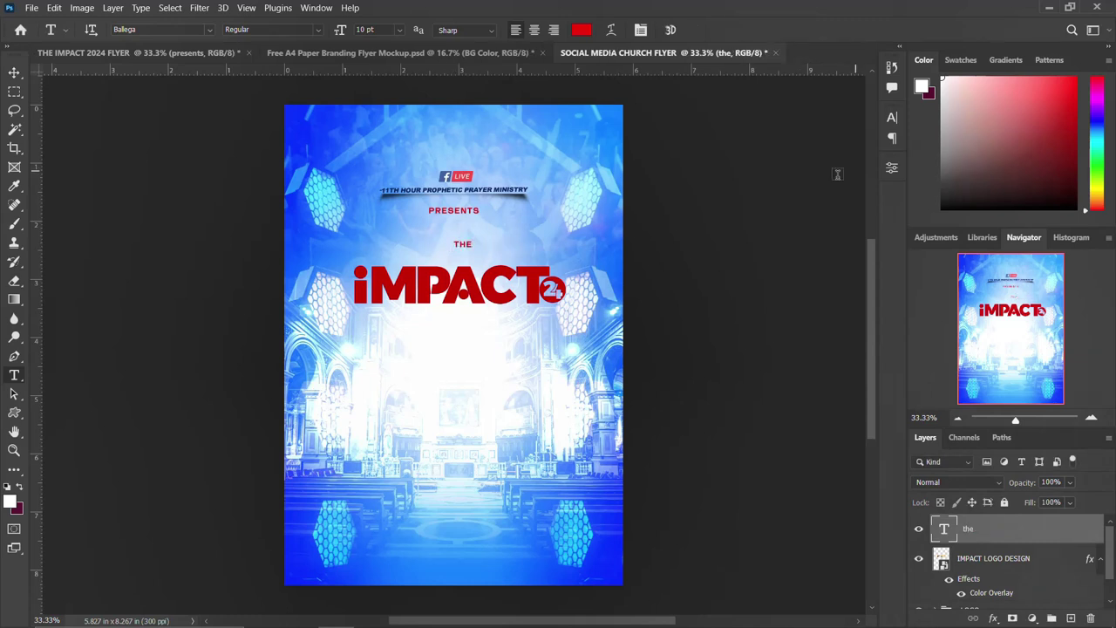
# Set THE in the MARY GOODS font at 20 pt
pyautogui.click(891, 116)
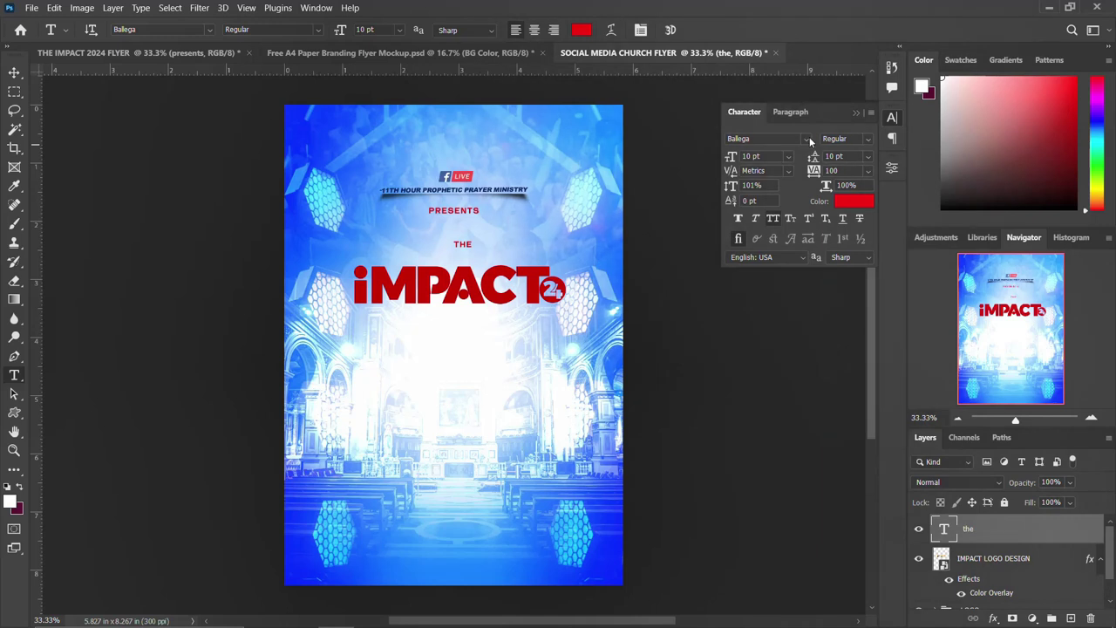
pyautogui.click(809, 137)
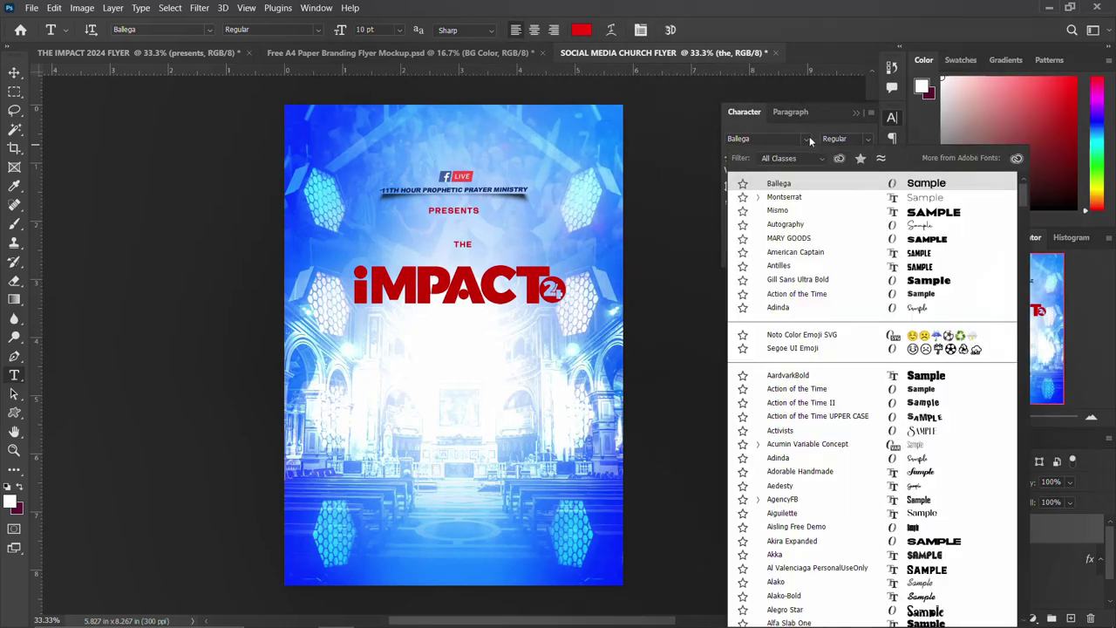
pyautogui.click(788, 242)
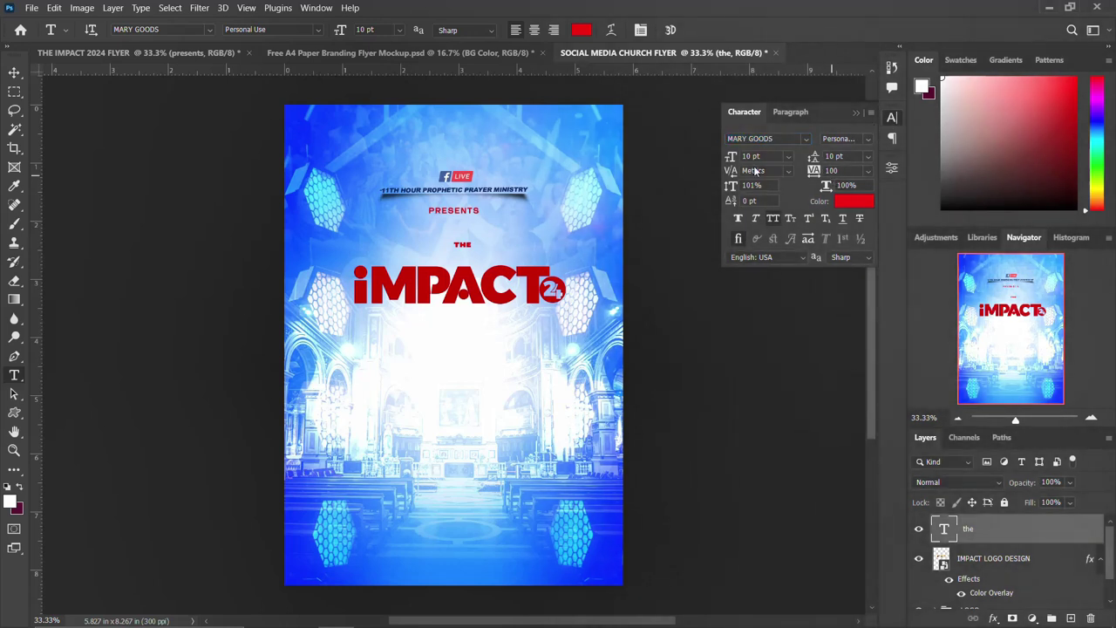
pyautogui.write('2')
pyautogui.press('Return')
pyautogui.click(891, 117)
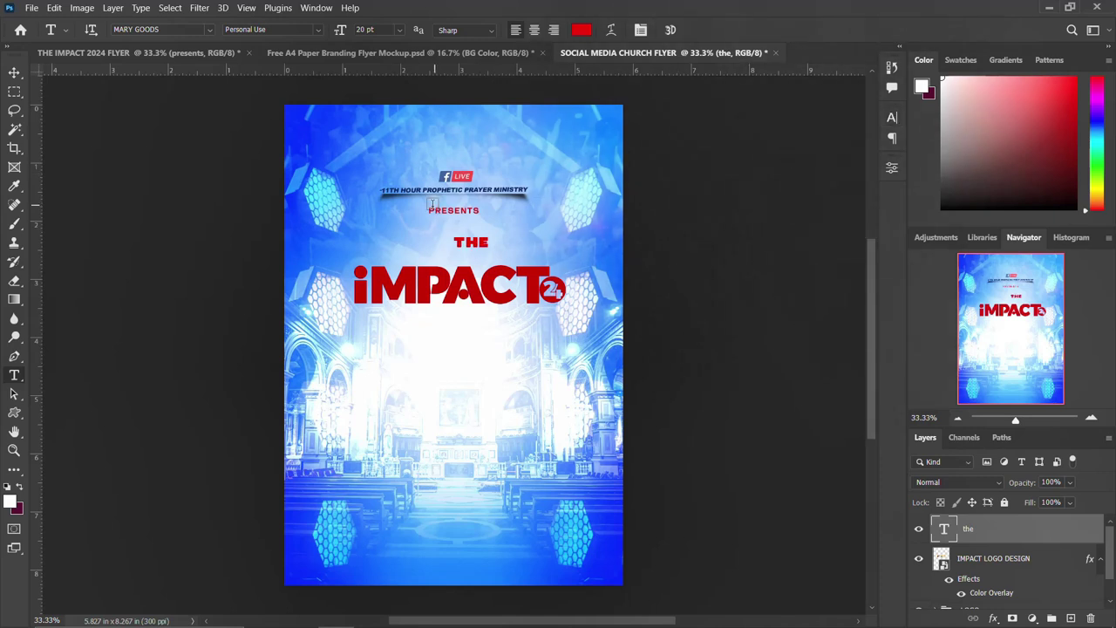
# Centre THE horizontally on the canvas and nudge it down toward the logo
pyautogui.hotkey('ctrl', 'a')
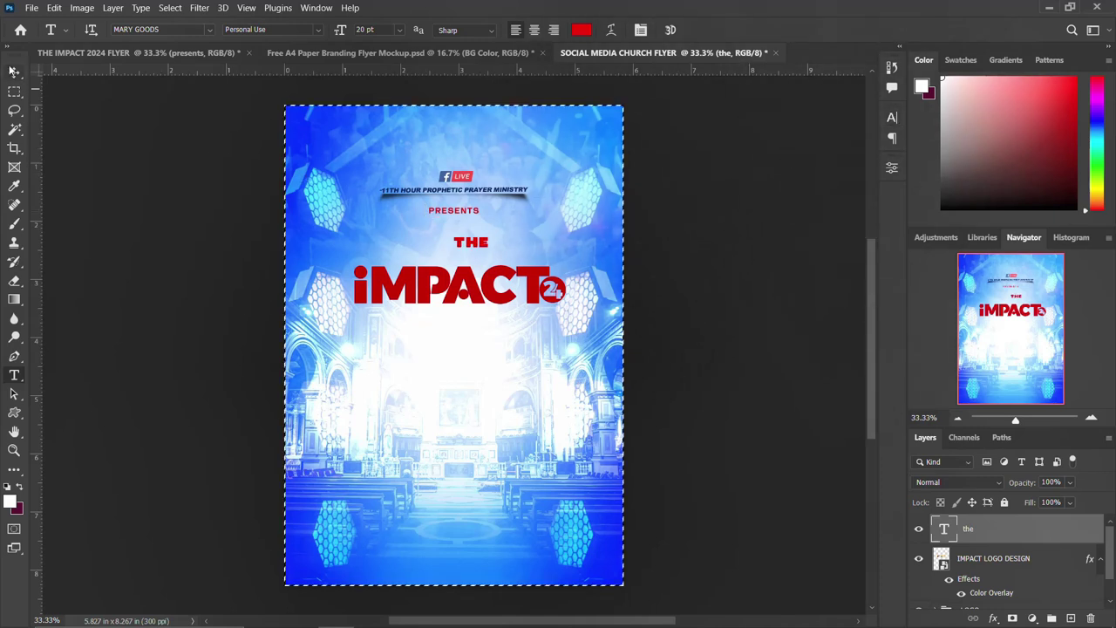
pyautogui.click(14, 72)
pyautogui.click(332, 29)
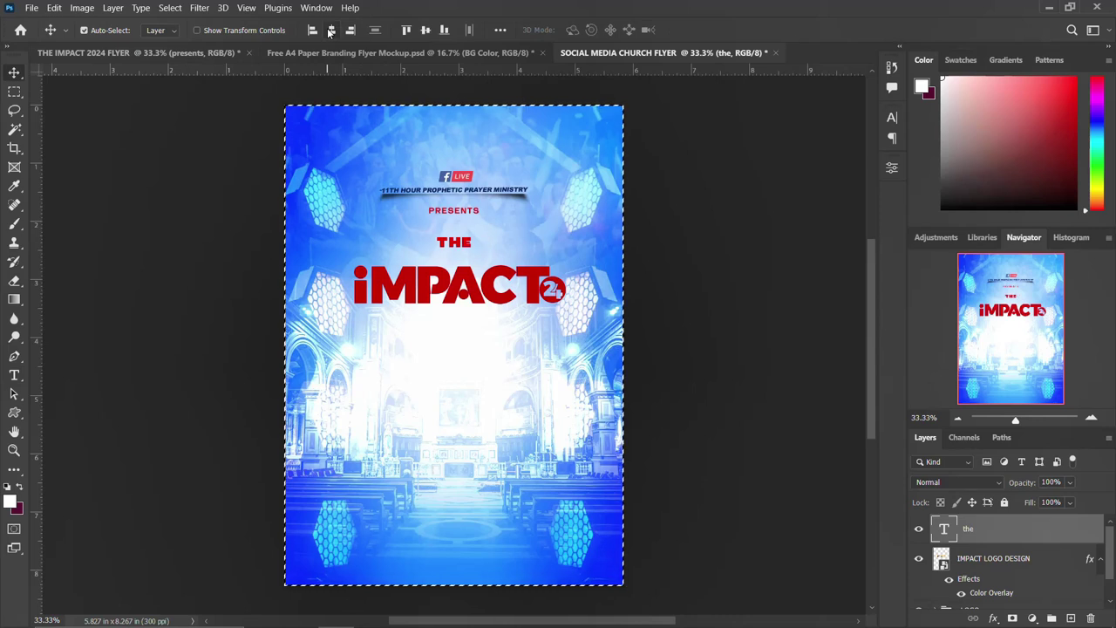
pyautogui.hotkey('ctrl', 'd')
pyautogui.hotkey('shift', 'Down')
pyautogui.hotkey('shift', 'Down')
pyautogui.hotkey('shift', 'Down')
pyautogui.hotkey('shift', 'Down')
pyautogui.hotkey('shift', 'Down')
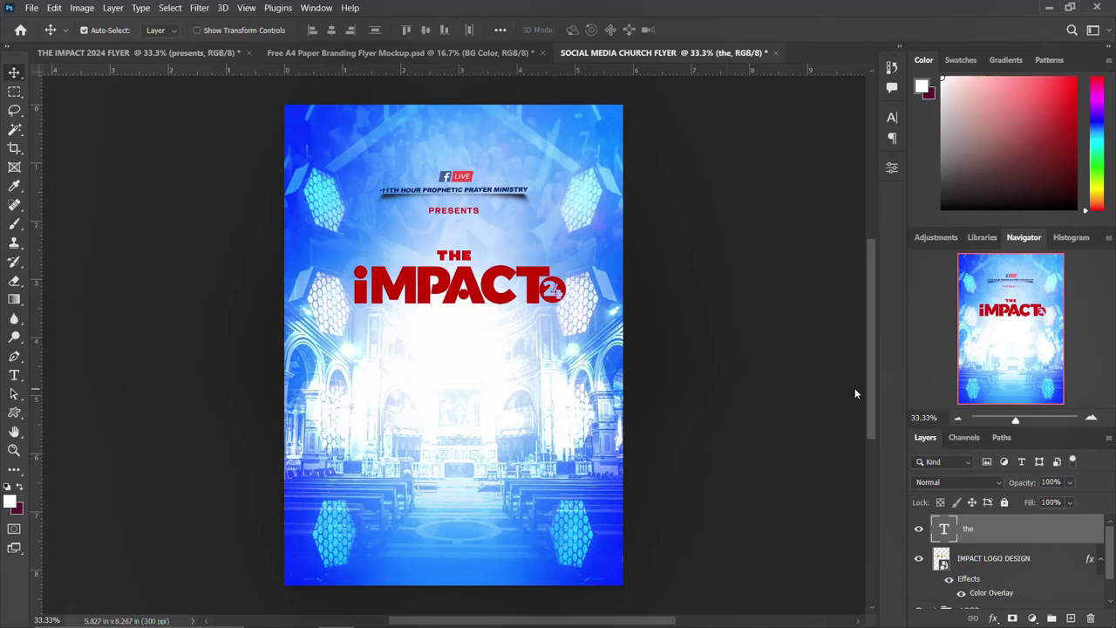
# Copy the PROPHETIC CONFRENCES line from the notes and paste it as a text layer below the logo
pyautogui.click(443, 617)
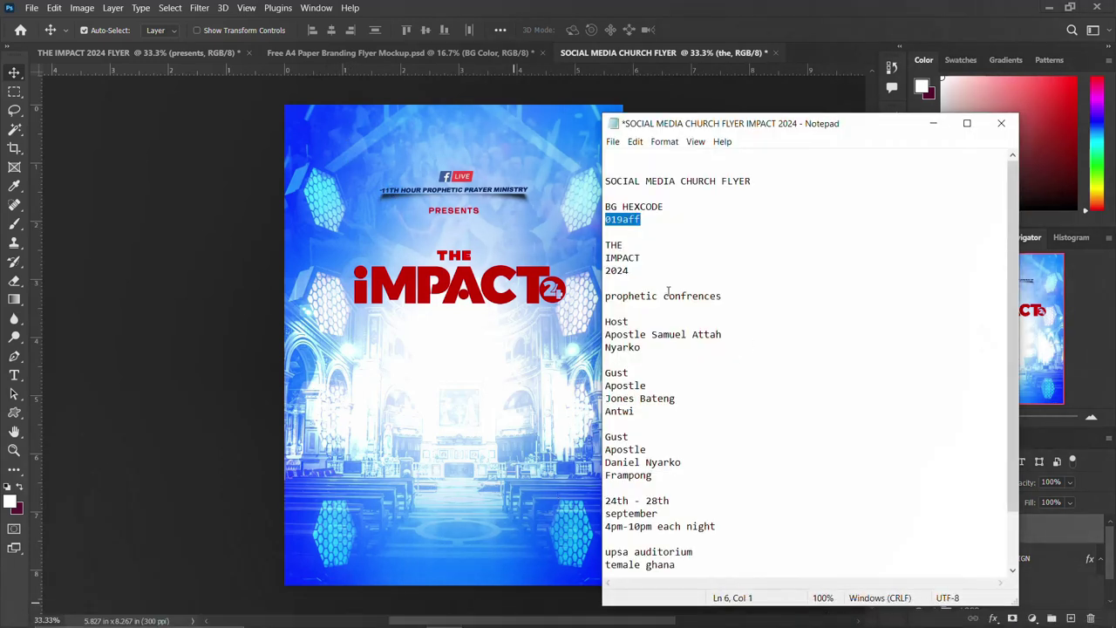
pyautogui.moveTo(732, 298); pyautogui.dragTo(607, 293)
pyautogui.hotkey('ctrl', 'c')
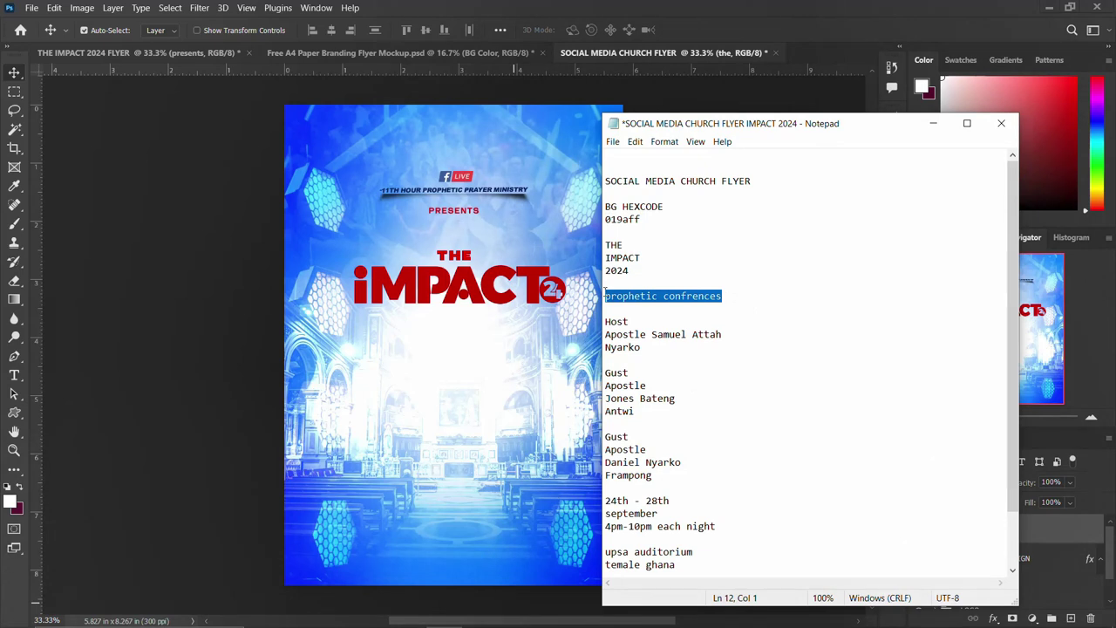
pyautogui.click(546, 53)
pyautogui.press('t')
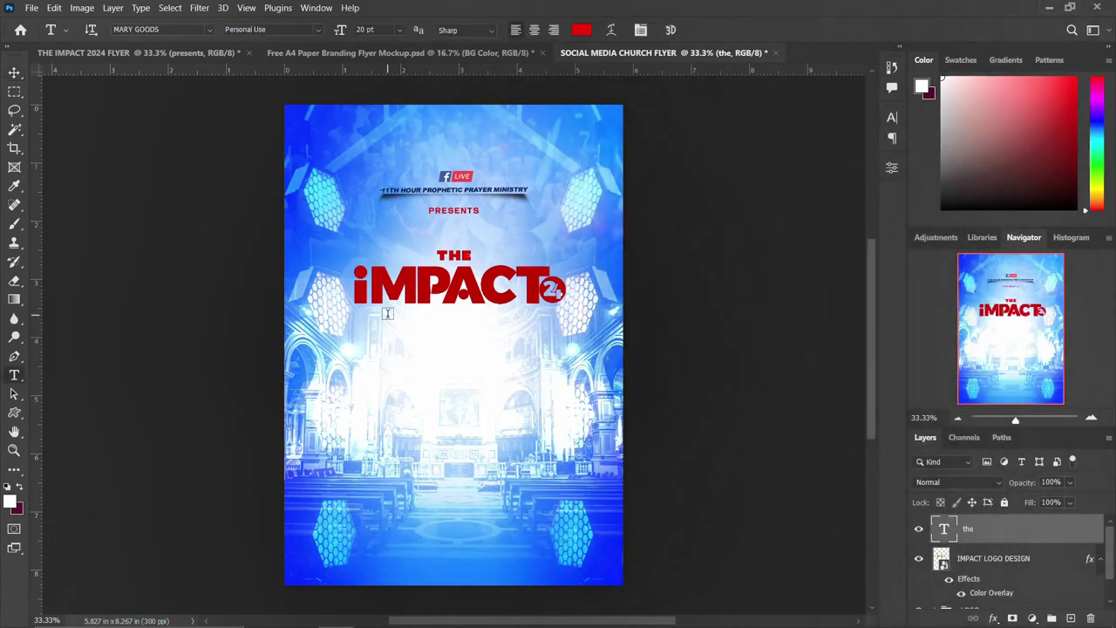
pyautogui.click(411, 324)
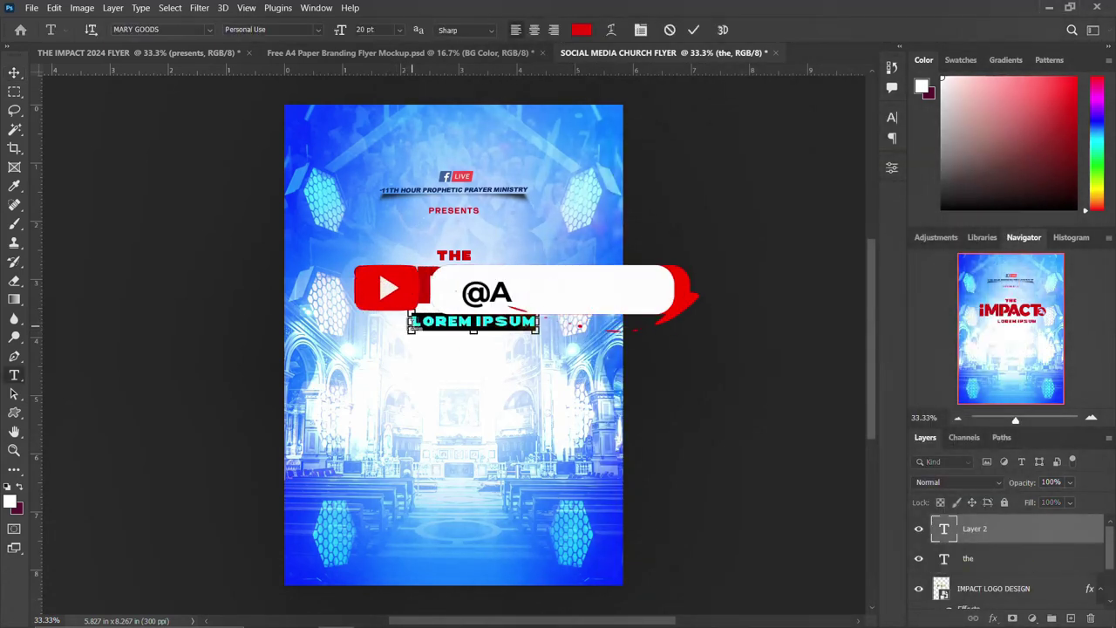
pyautogui.hotkey('ctrl', 'v')
pyautogui.hotkey('ctrl', 'Return')
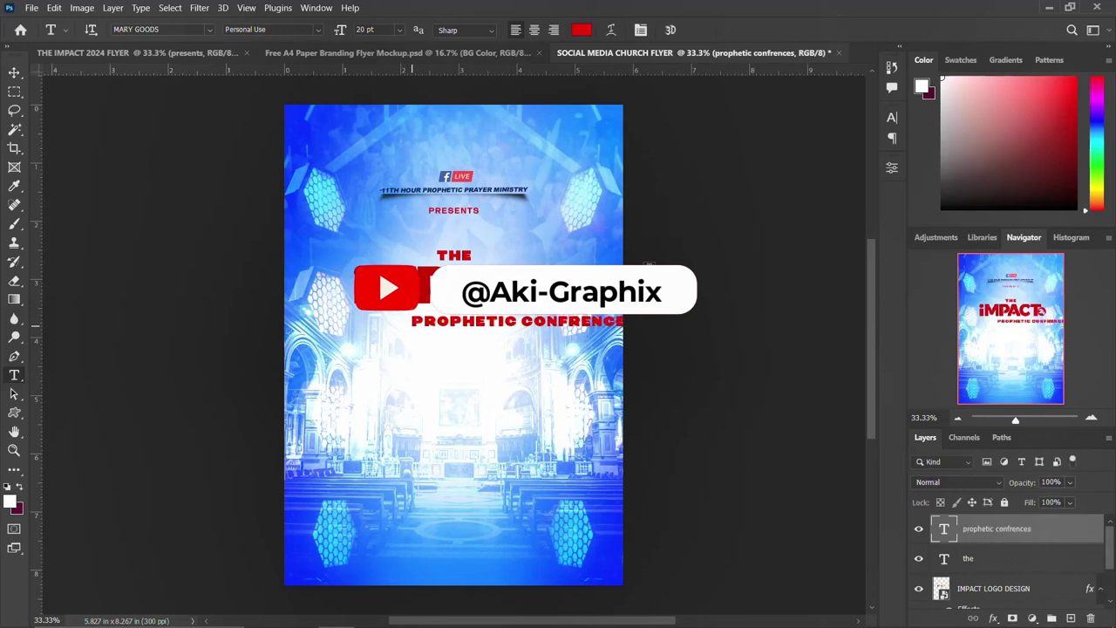
# Set the conference title's font to Ballega with 0 letter spacing
pyautogui.click(891, 117)
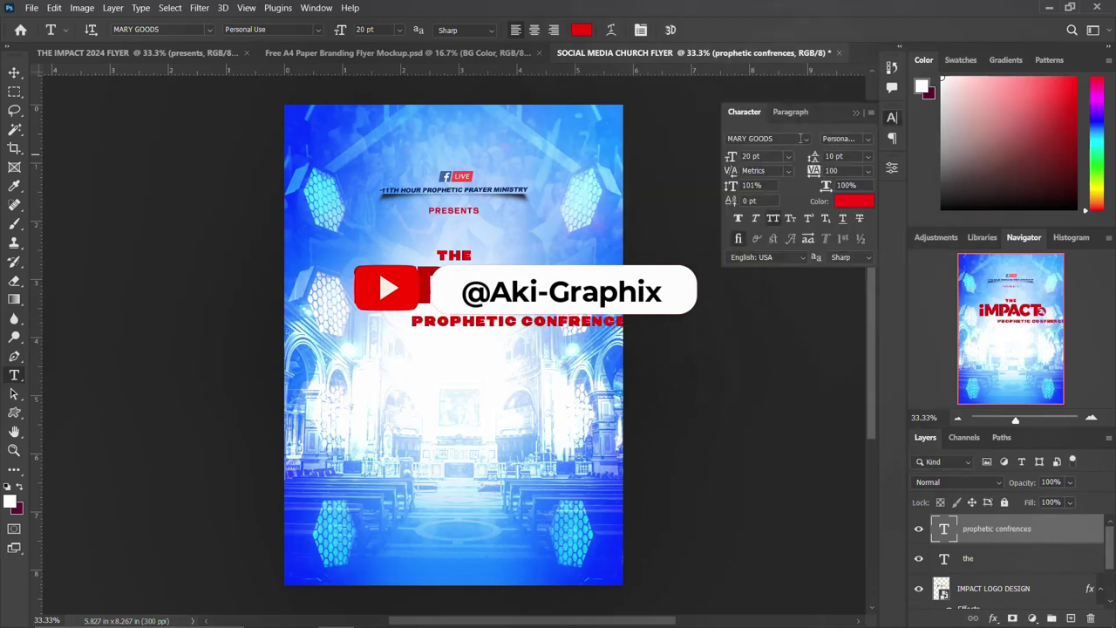
pyautogui.click(806, 138)
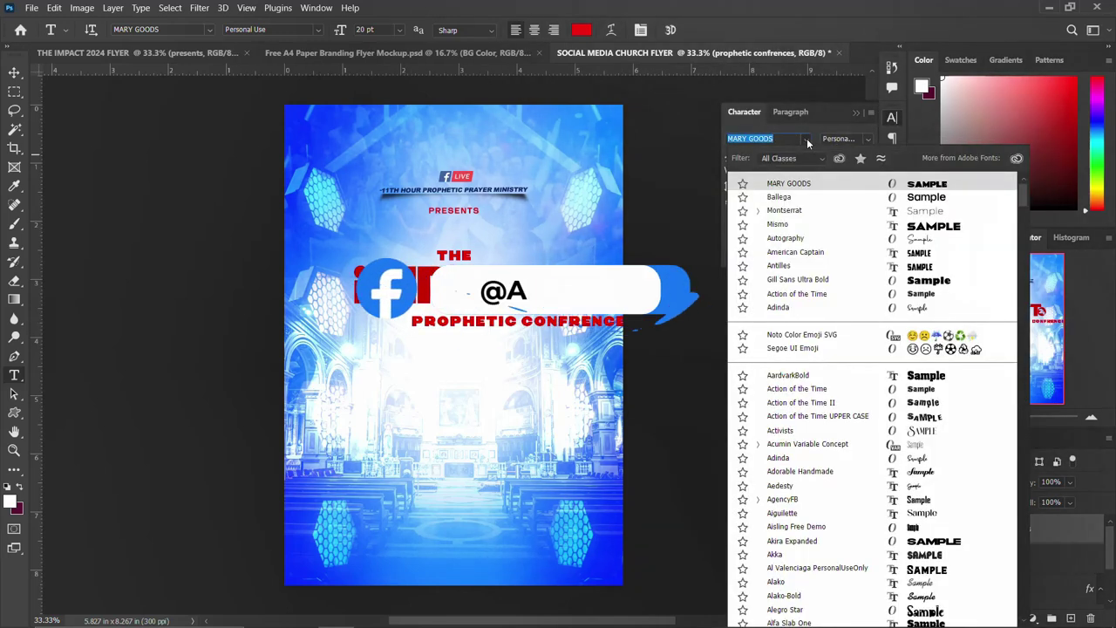
pyautogui.click(788, 198)
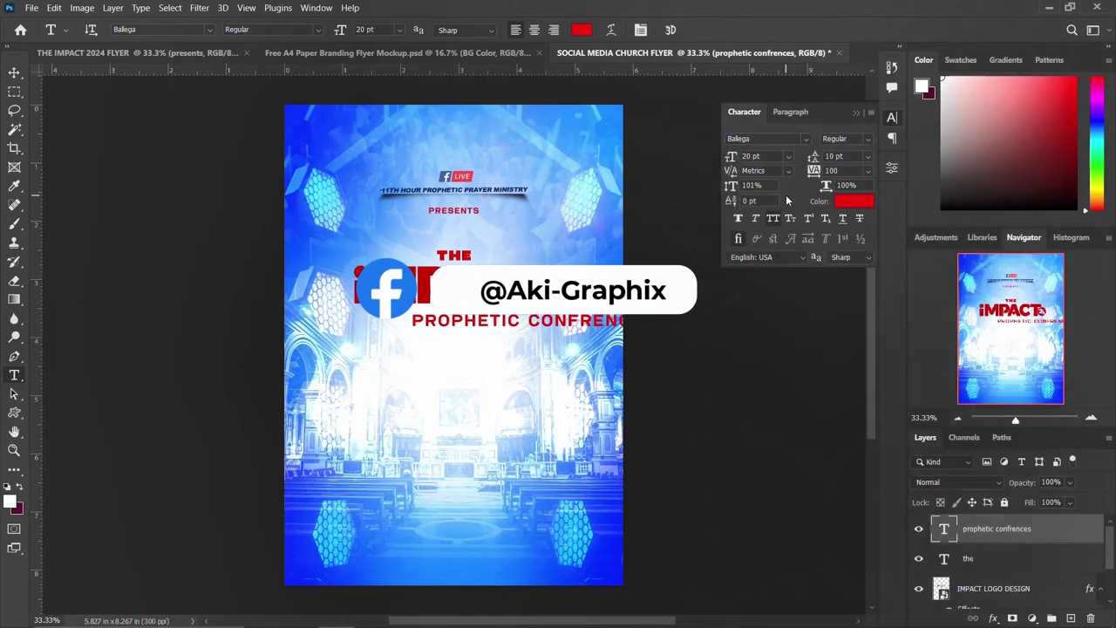
pyautogui.click(813, 171)
pyautogui.write('0')
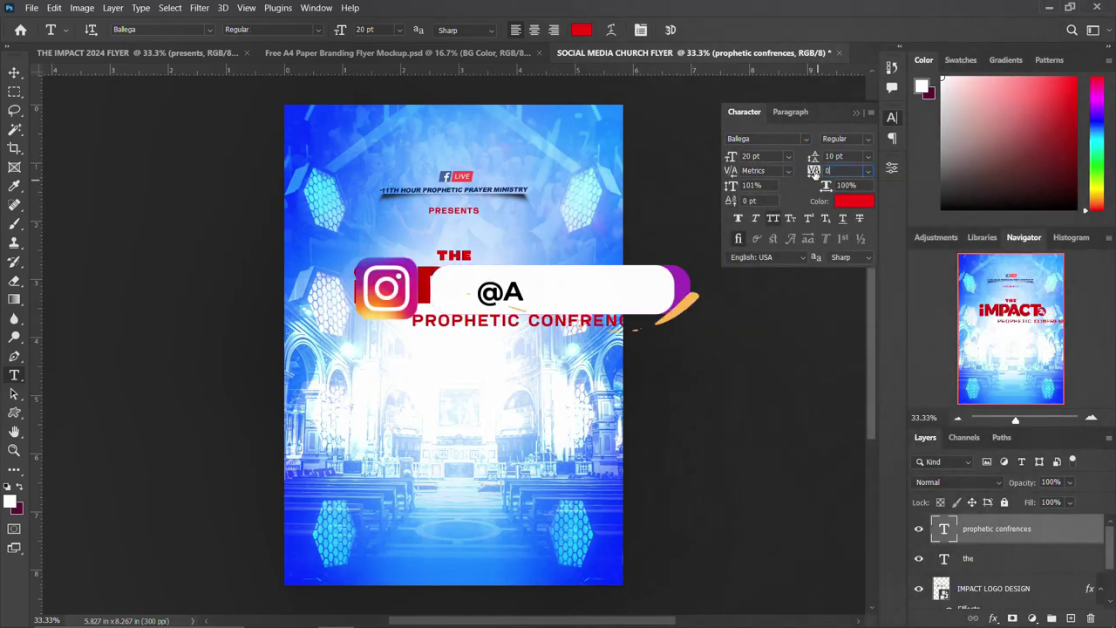
pyautogui.press('Return')
pyautogui.click(889, 117)
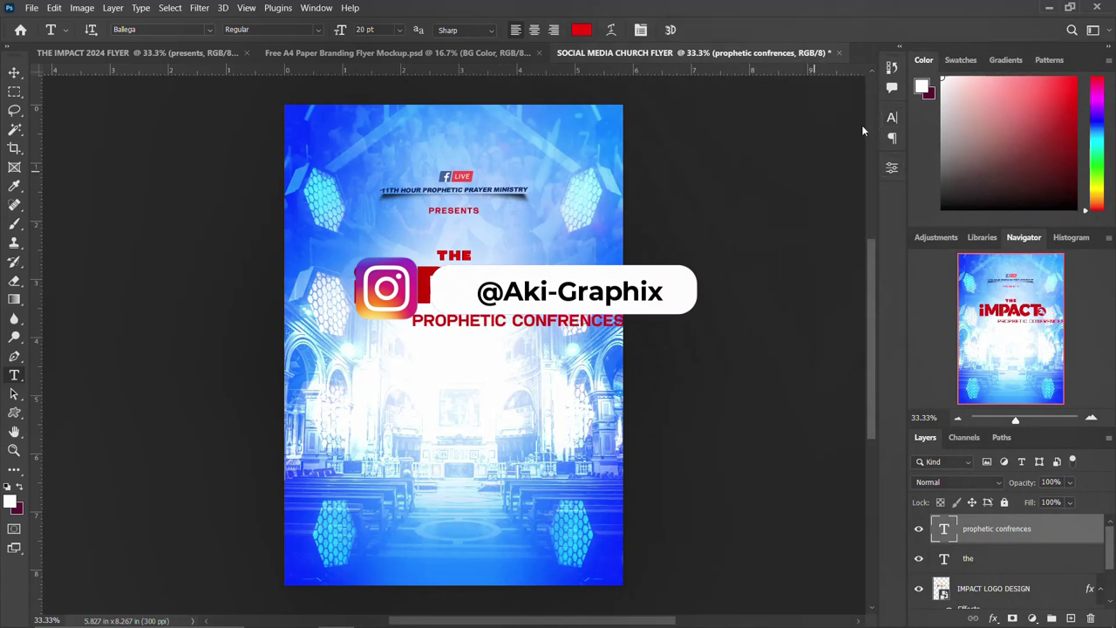
# Centre the conference title horizontally on the canvas
pyautogui.hotkey('ctrl', 'a')
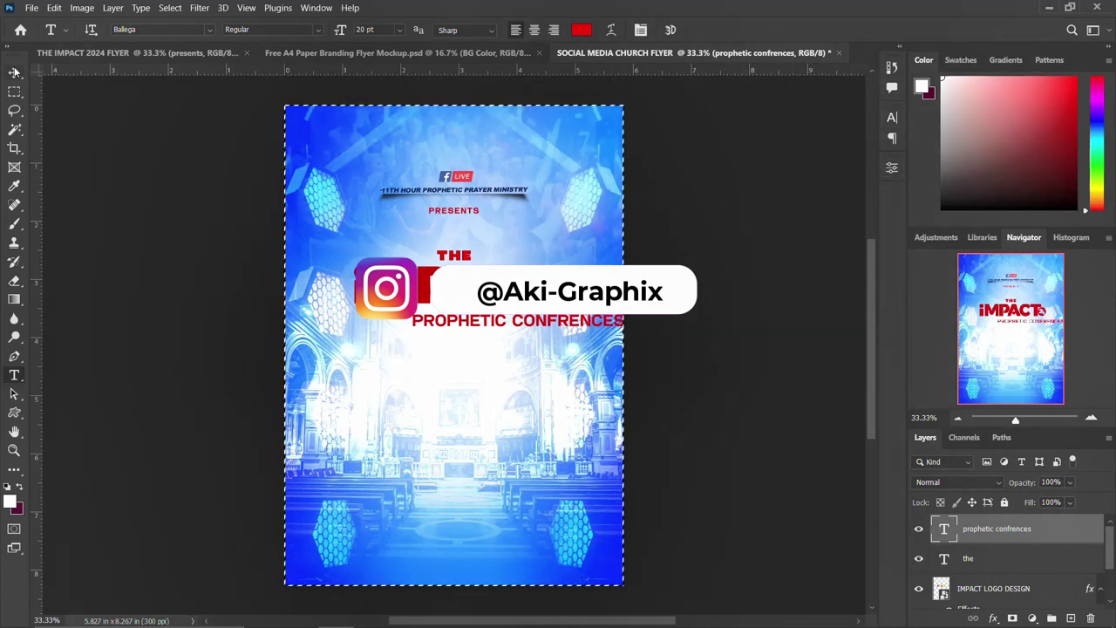
pyautogui.press('v')
pyautogui.click(332, 31)
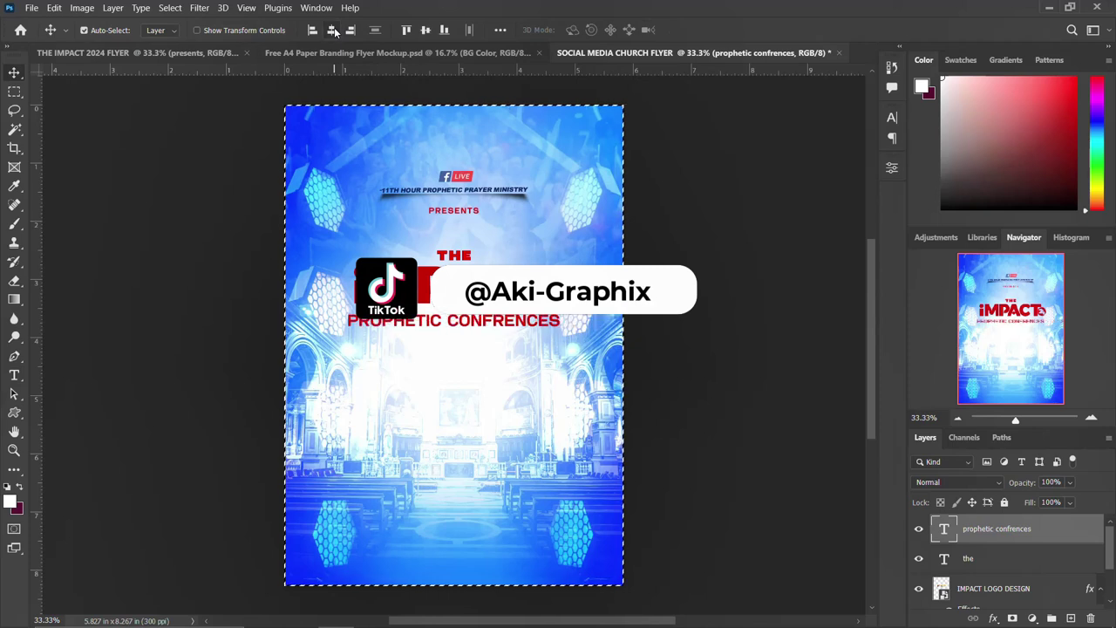
pyautogui.hotkey('ctrl', 'd')
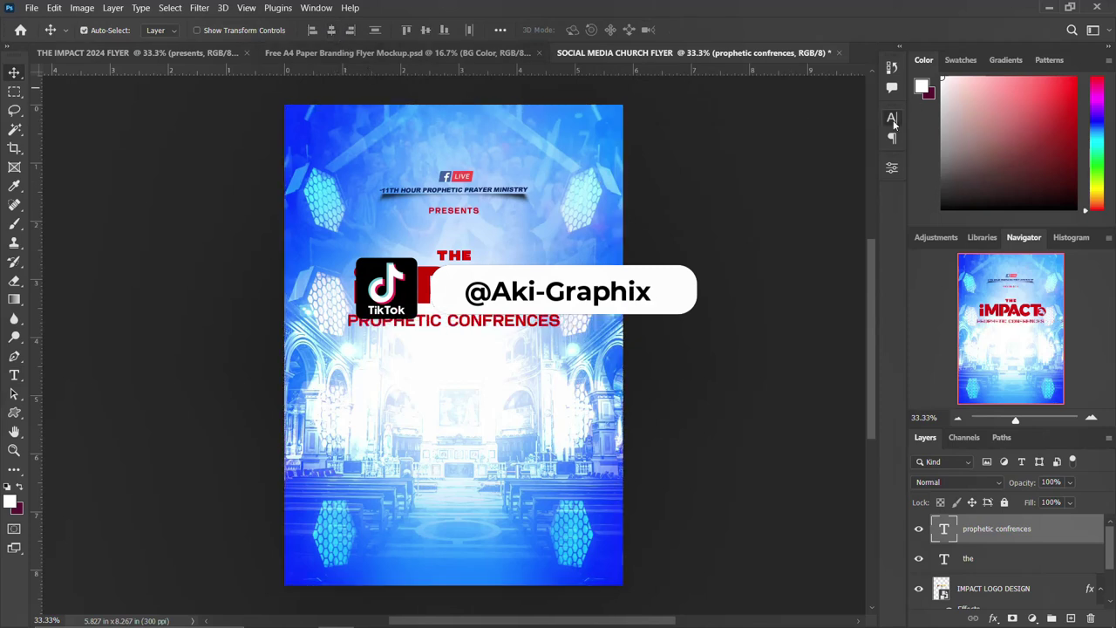
# Resize the conference title, trying 15 pt and settling on 18 pt
pyautogui.click(891, 117)
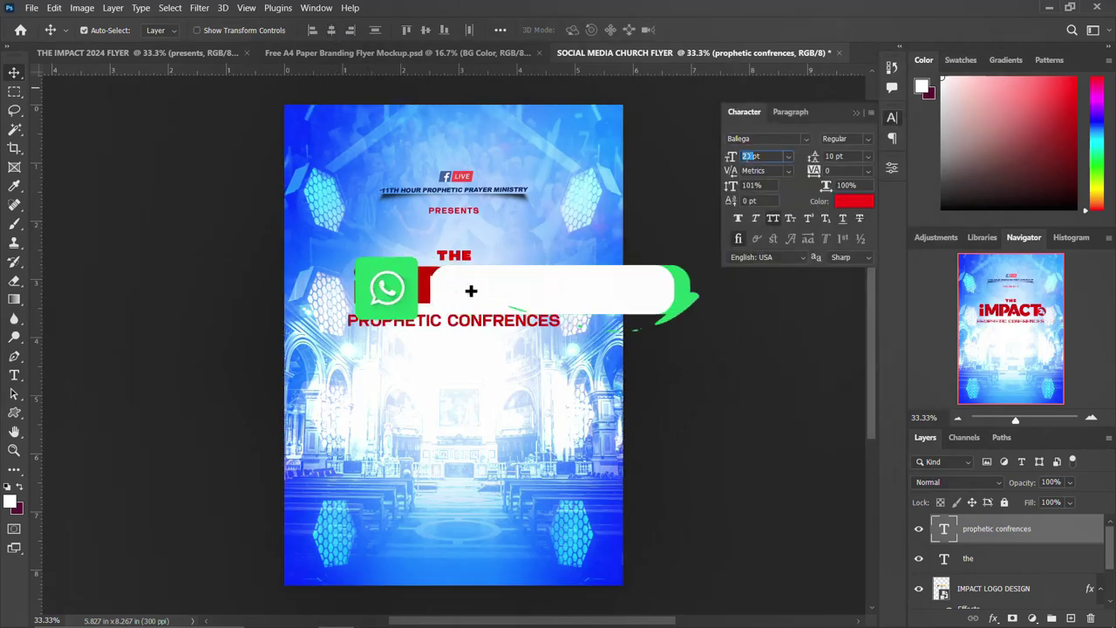
pyautogui.write('15')
pyautogui.press('Return')
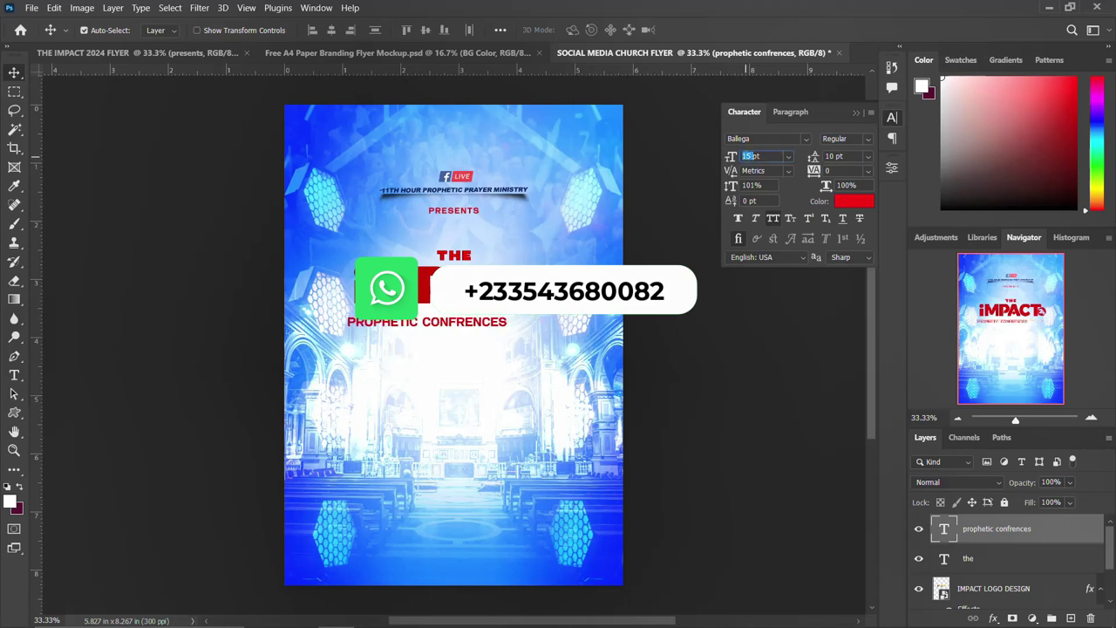
pyautogui.write('18')
pyautogui.press('Return')
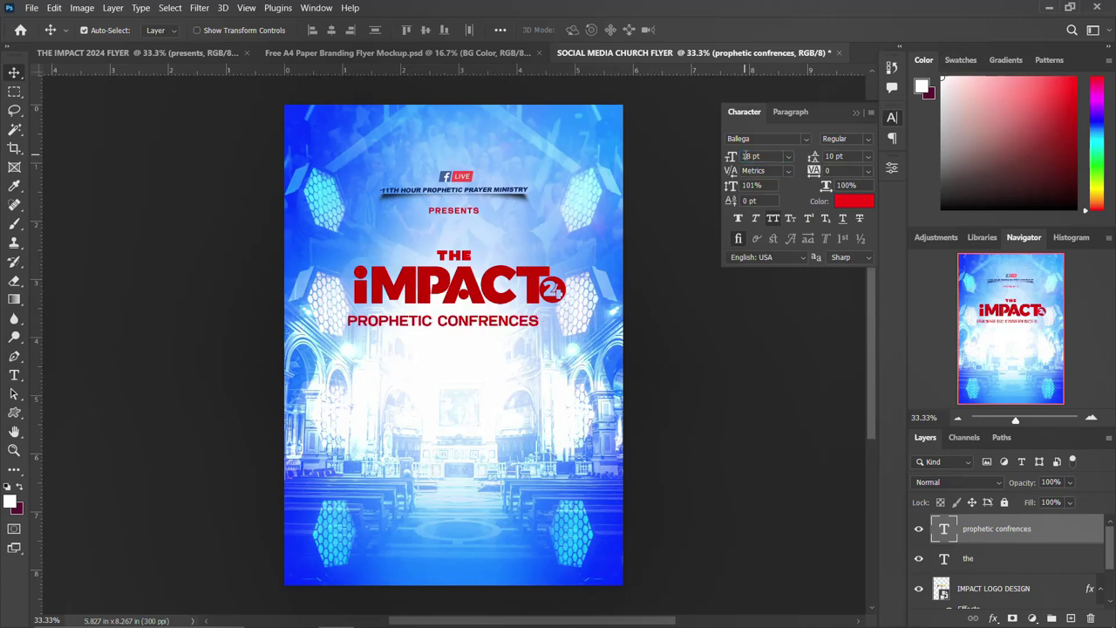
pyautogui.click(891, 117)
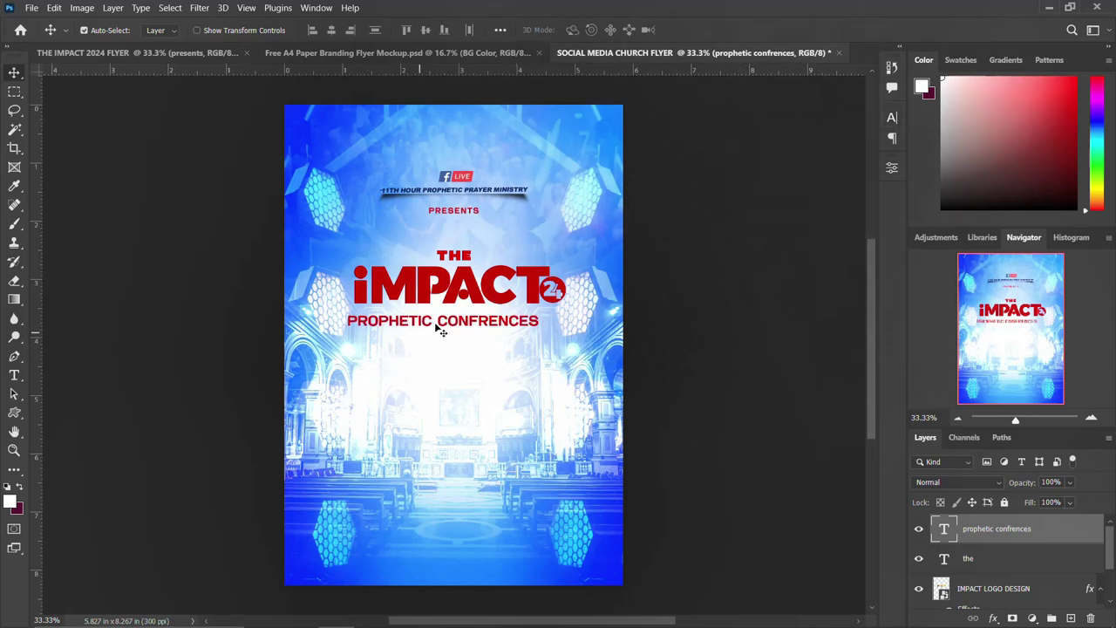
# Move the title up under the logo and re-centre it horizontally on the canvas
pyautogui.moveTo(467, 327); pyautogui.dragTo(482, 320)
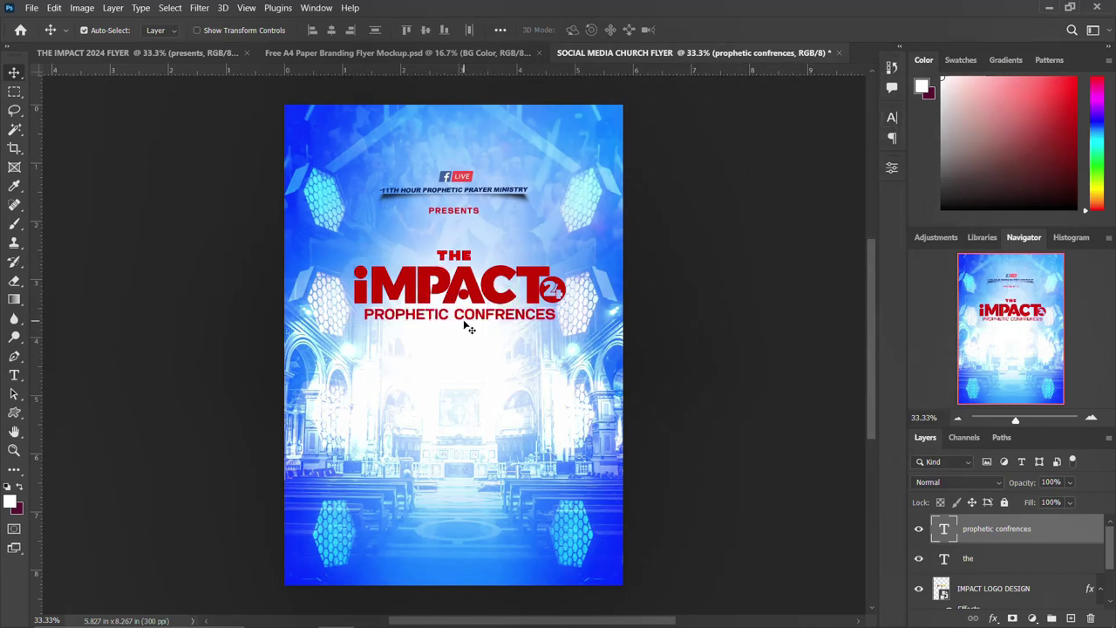
pyautogui.hotkey('ctrl', 'a')
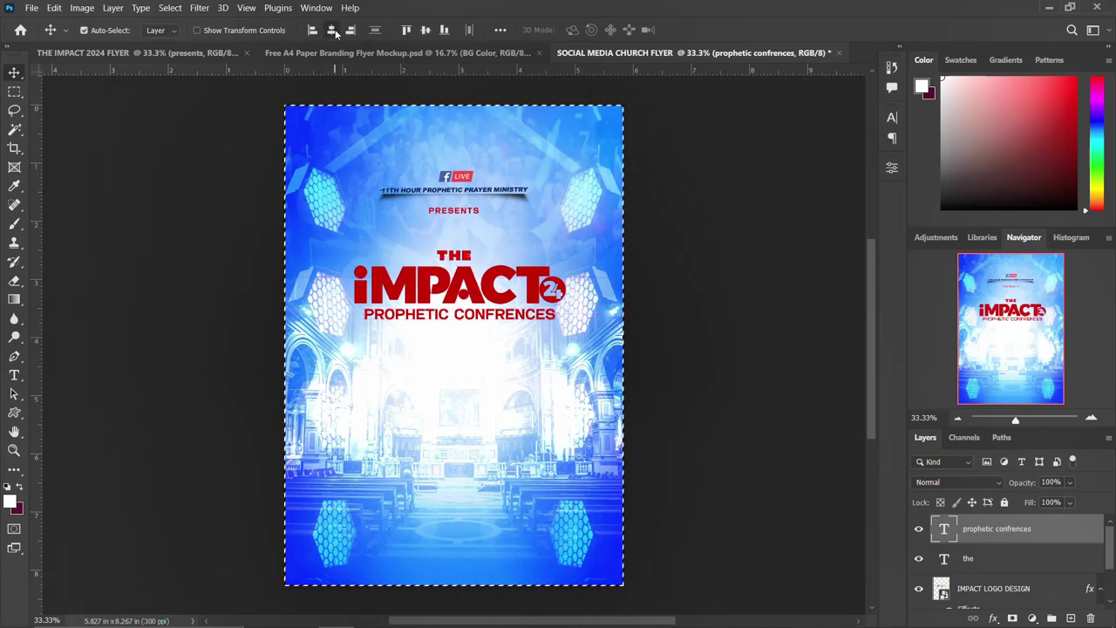
pyautogui.click(332, 30)
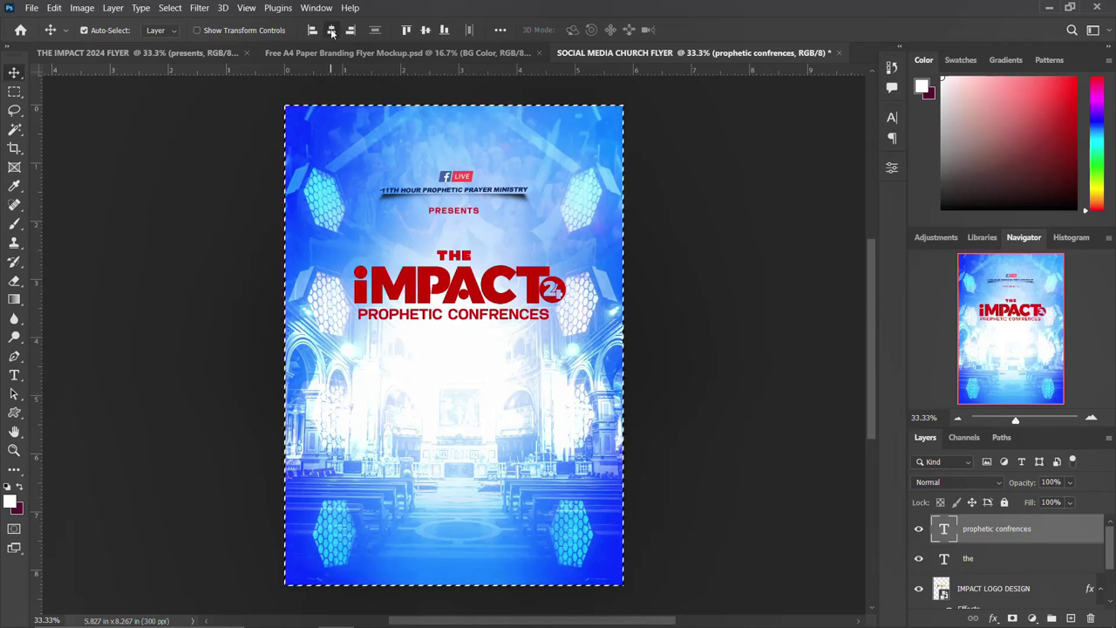
pyautogui.hotkey('ctrl', 'd')
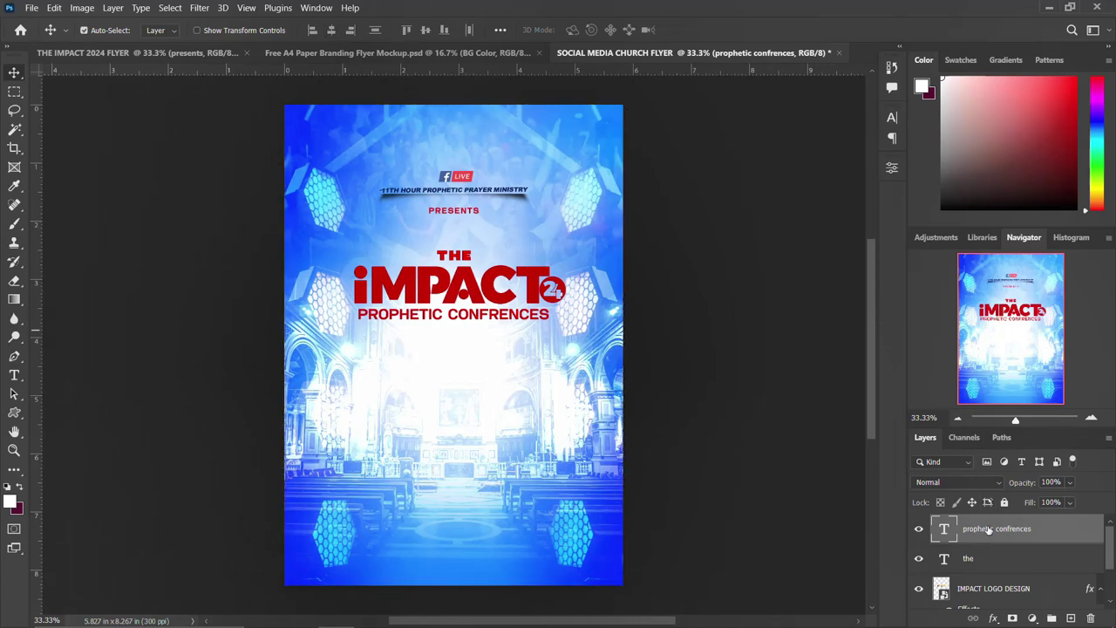
# Enlarge the word THE to about double size and nudge it slightly upward
pyautogui.click(980, 567)
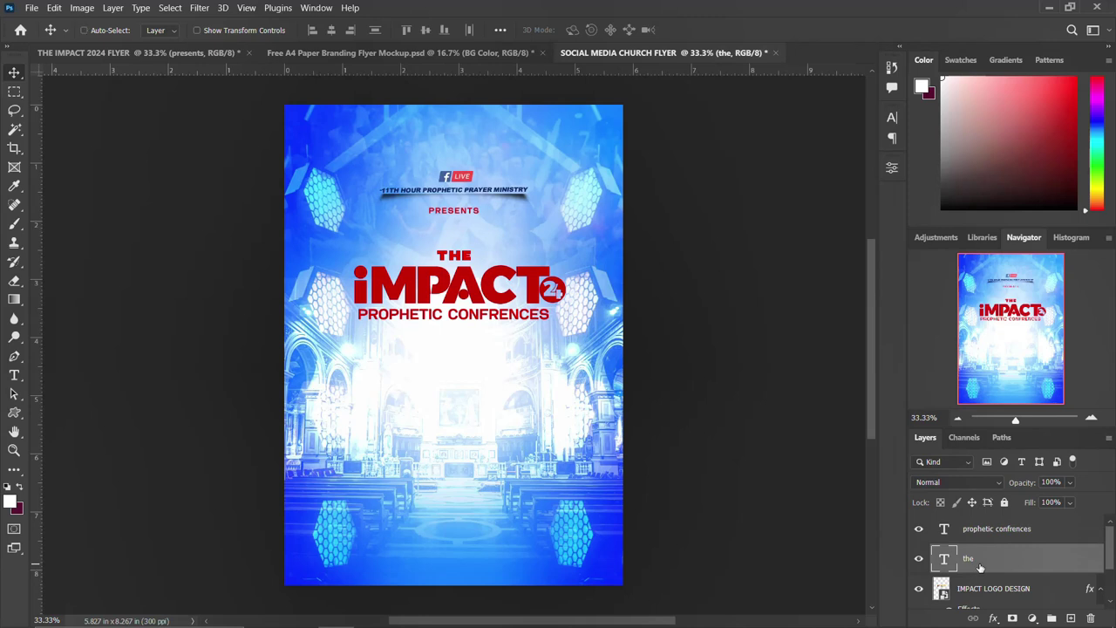
pyautogui.hotkey('ctrl', 't')
pyautogui.moveTo(474, 271); pyautogui.dragTo(491, 281)
pyautogui.press('Return')
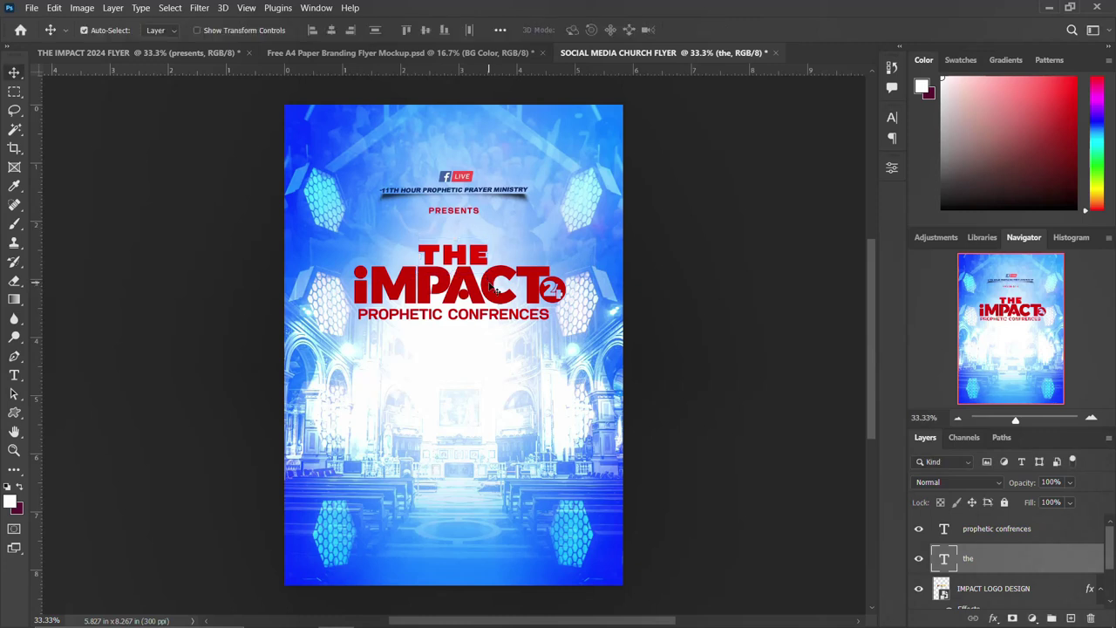
pyautogui.hotkey('shift', 'Up')
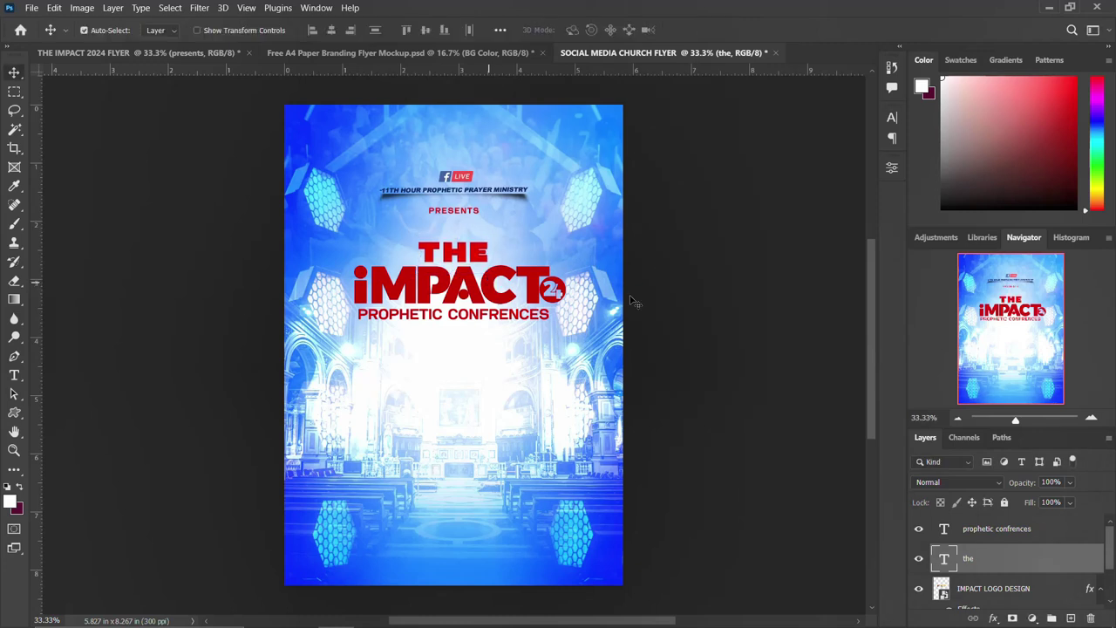
# Group the IMPACT LOGO DESIGN layer together with the title text layers
pyautogui.scroll(-1, 985, 571)
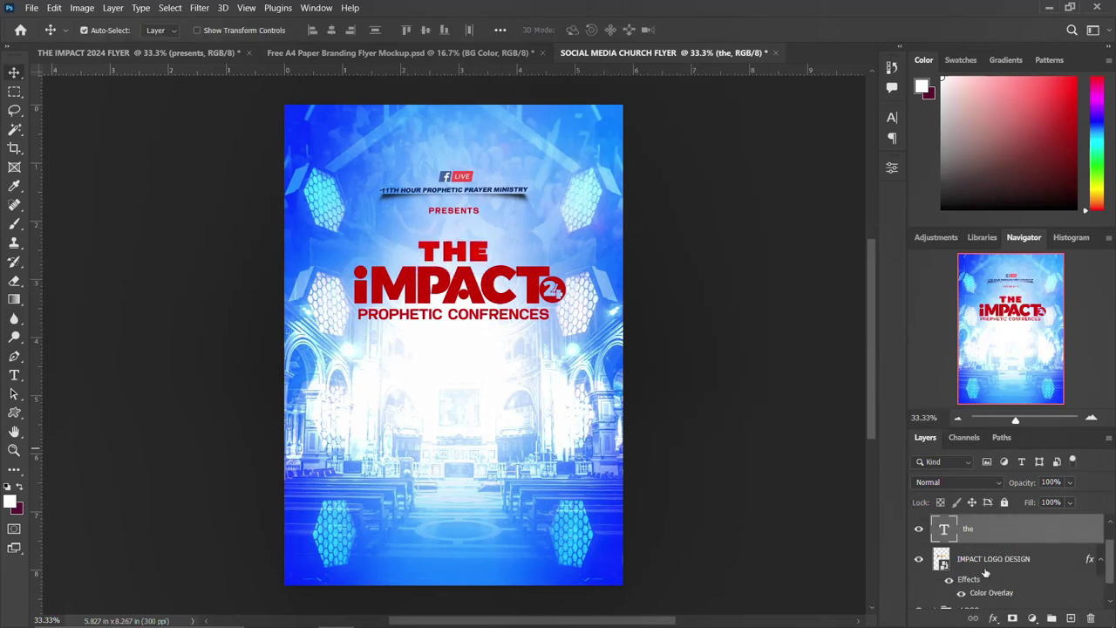
pyautogui.click(1100, 559)
pyautogui.click(987, 563)
pyautogui.scroll(1, 988, 563)
pyautogui.keyDown('shift'); pyautogui.click(988, 529); pyautogui.keyUp('shift')
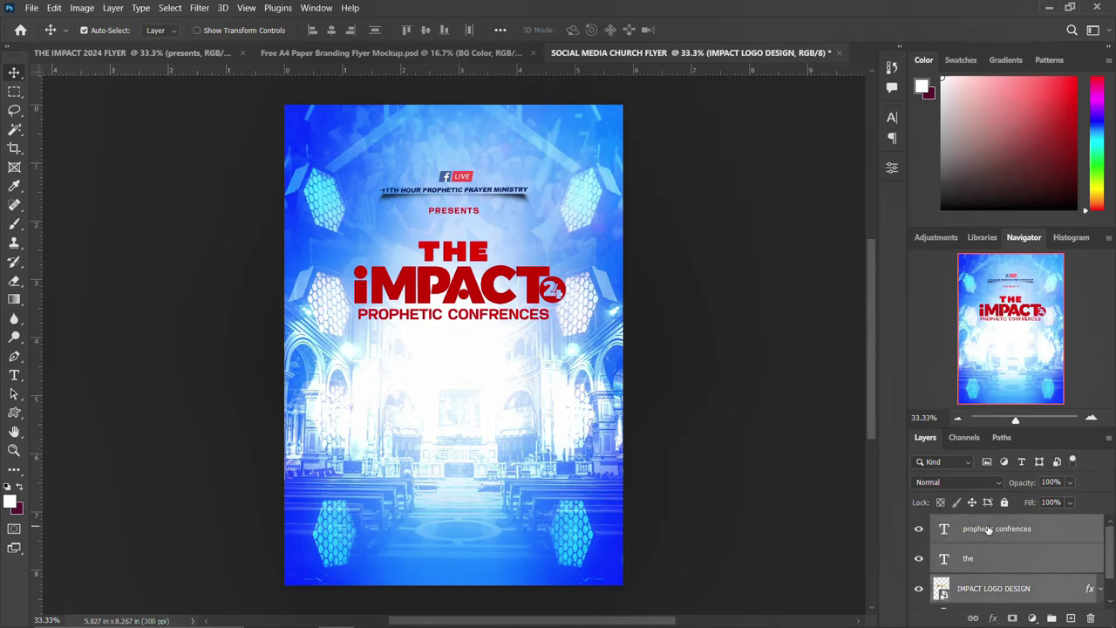
pyautogui.hotkey('ctrl', 'g')
# Rename Group 1 to THEME
pyautogui.doubleClick(972, 523)
pyautogui.write('THE')
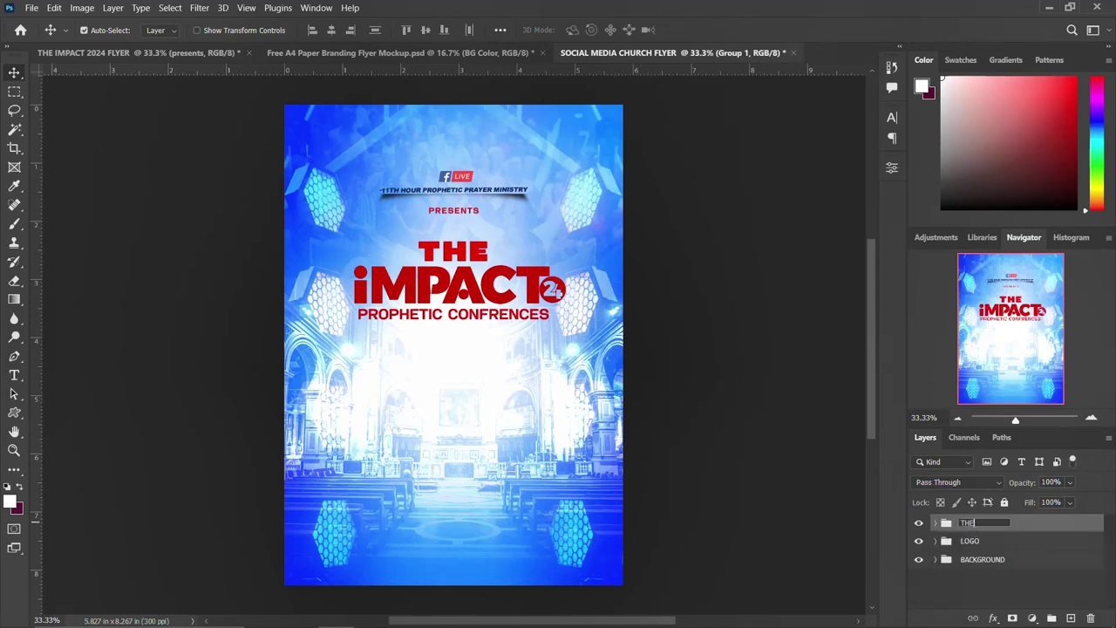
pyautogui.write('ME')
pyautogui.press('Return')
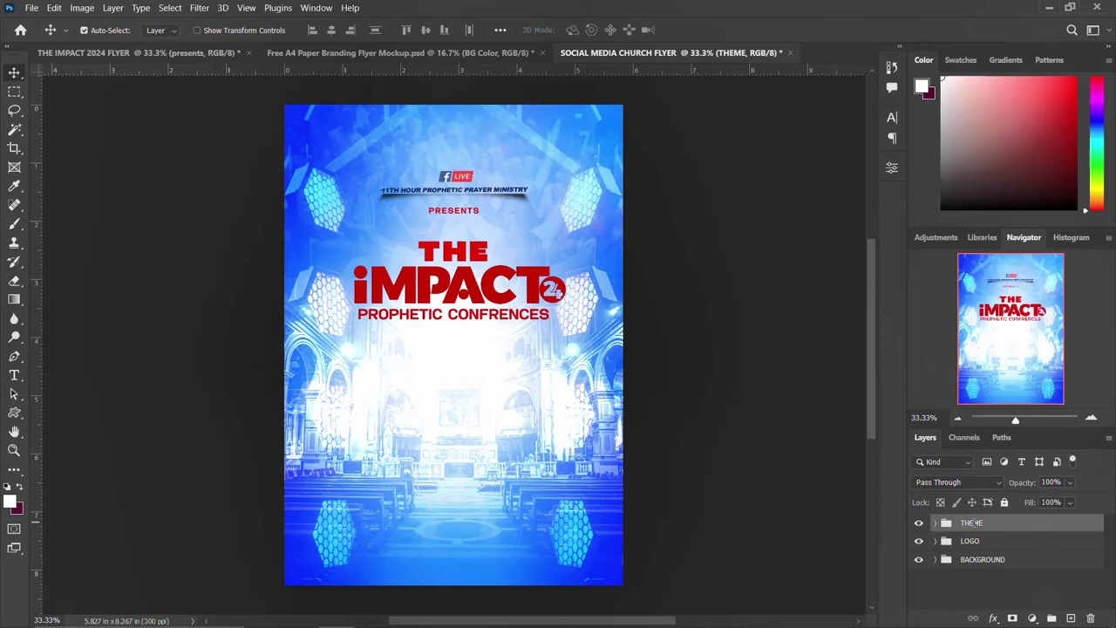
# Shift the THEME title group down slightly, then view the finished THE IMPACT 2024 FLYER
pyautogui.click(918, 523)
pyautogui.click(918, 523)
pyautogui.hotkey('shift', 'Down')
pyautogui.hotkey('shift', 'Down')
pyautogui.hotkey('shift', 'Down')
pyautogui.hotkey('shift', 'Down')
pyautogui.hotkey('shift', 'Down')
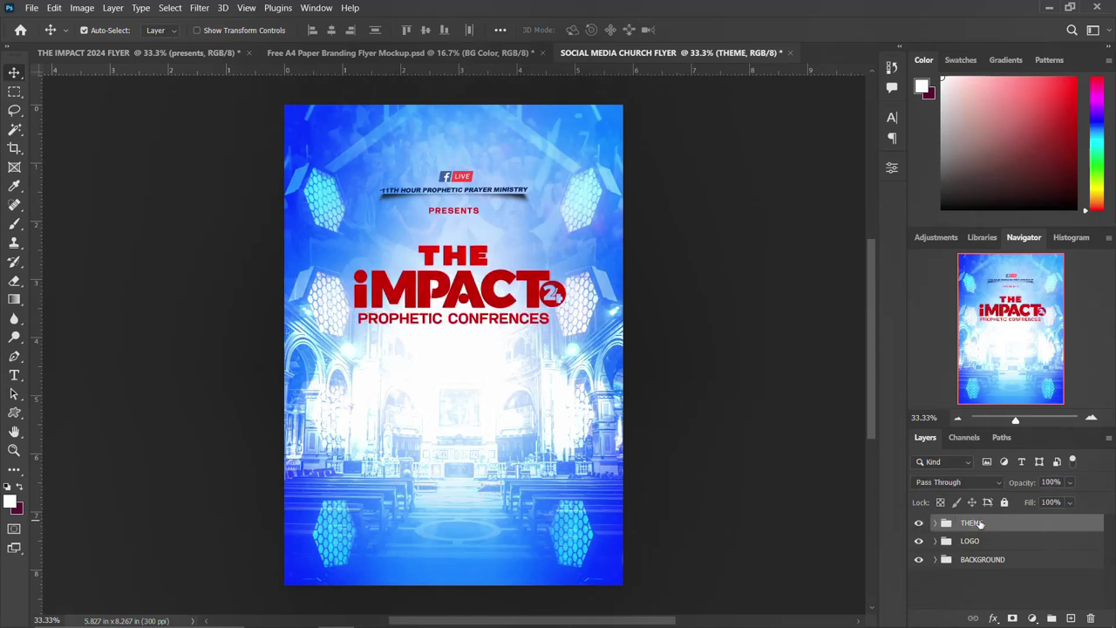
pyautogui.hotkey('shift', 'Down')
pyautogui.hotkey('shift', 'Down')
pyautogui.hotkey('shift', 'Down')
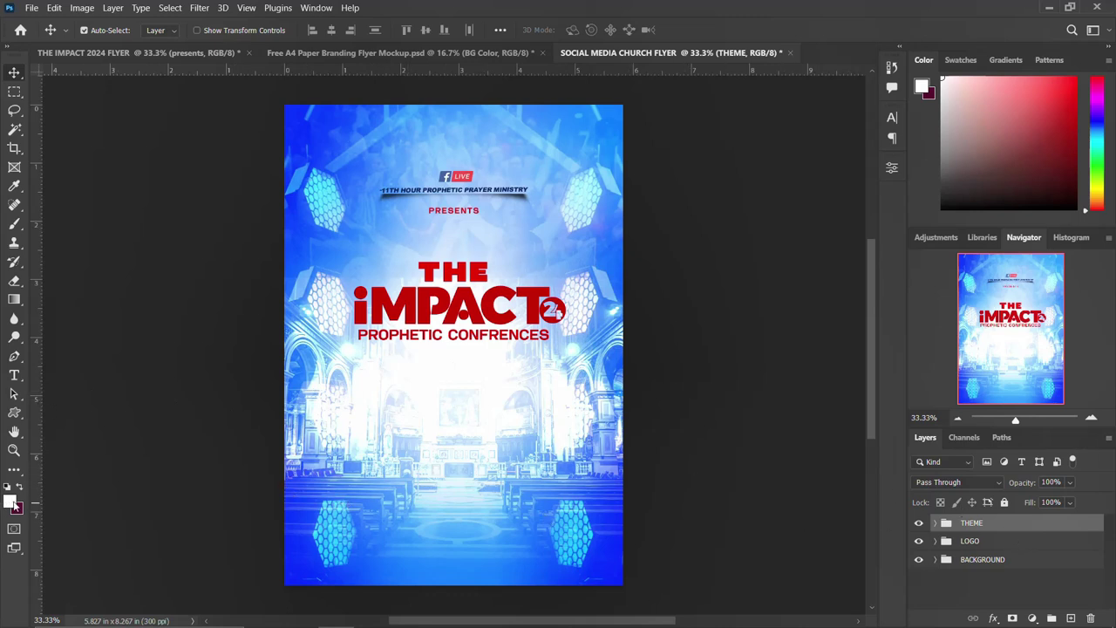
pyautogui.click(160, 49)
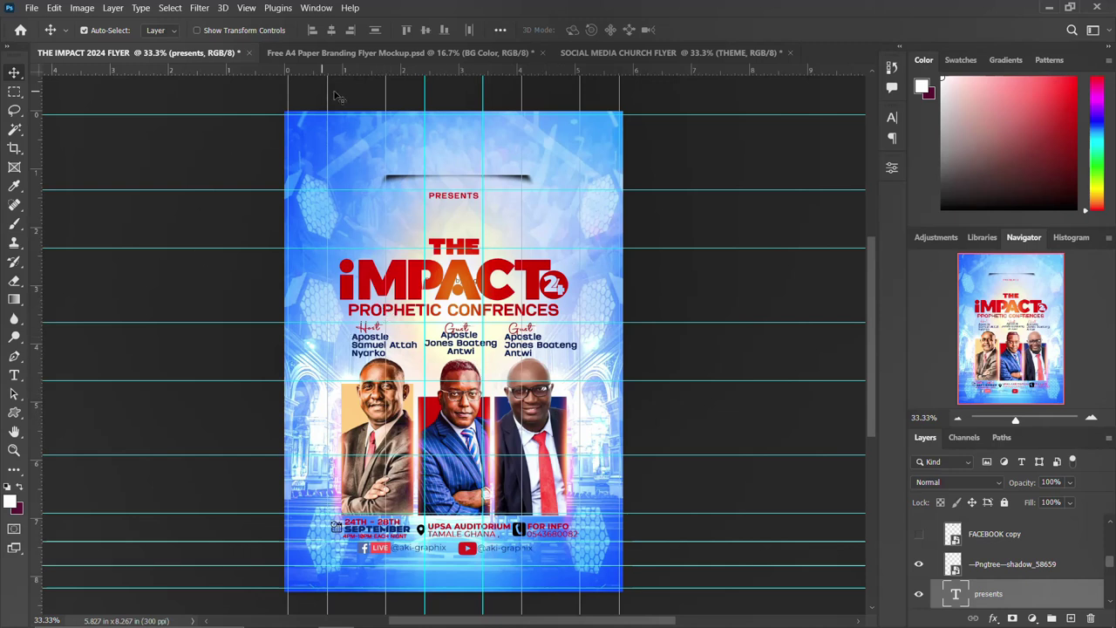
# Draw Rectangle 1 as a tall shape on the SOCIAL MEDIA CHURCH FLYER's lower left, filled dark navy
pyautogui.click(654, 53)
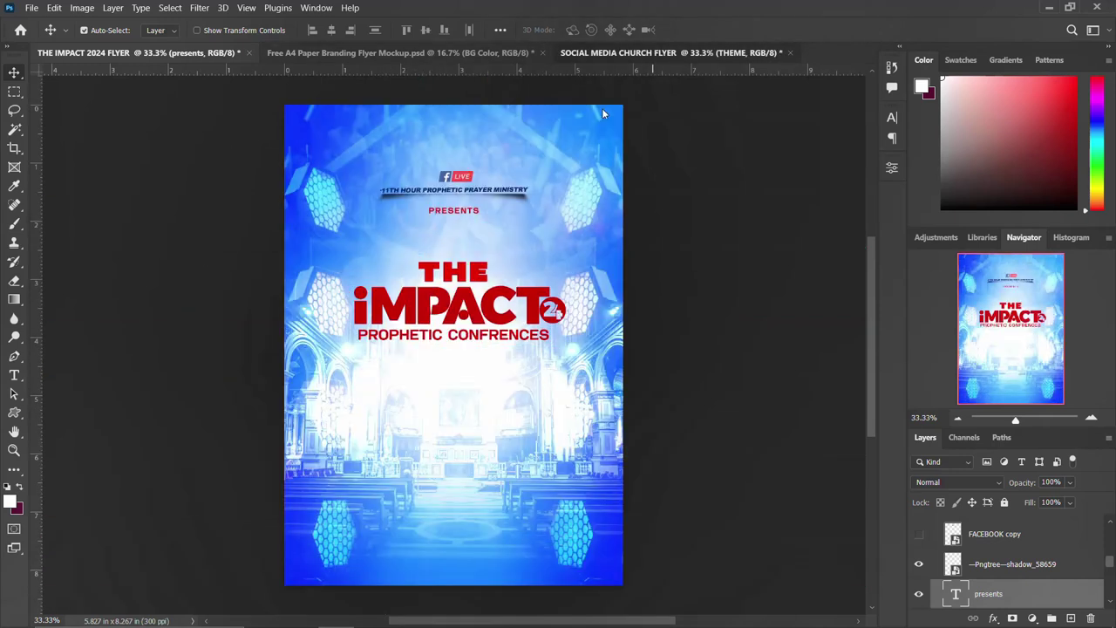
pyautogui.click(15, 412)
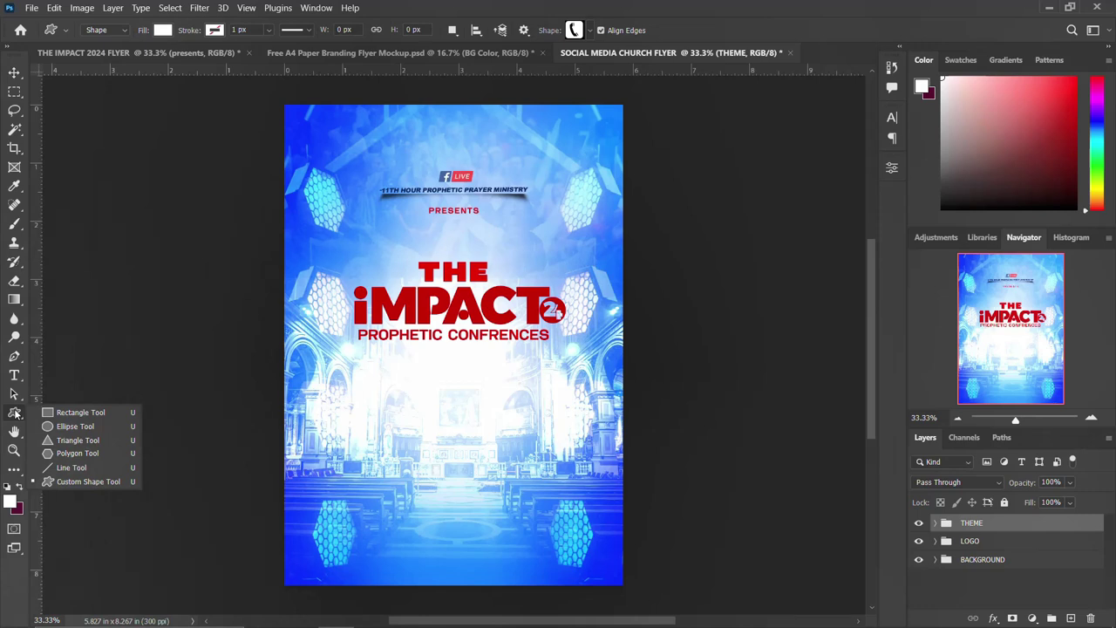
pyautogui.click(87, 413)
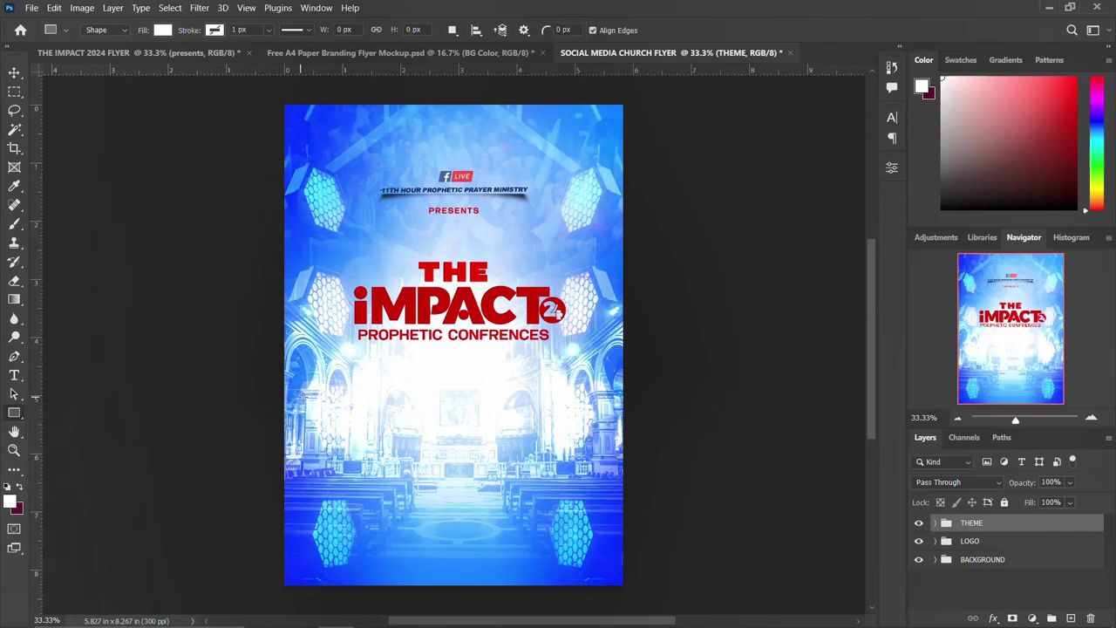
pyautogui.moveTo(363, 377)
pyautogui.mouseDown()
pyautogui.moveTo(382, 396)
pyautogui.moveTo(414, 522)
pyautogui.moveTo(437, 531)
pyautogui.mouseUp()
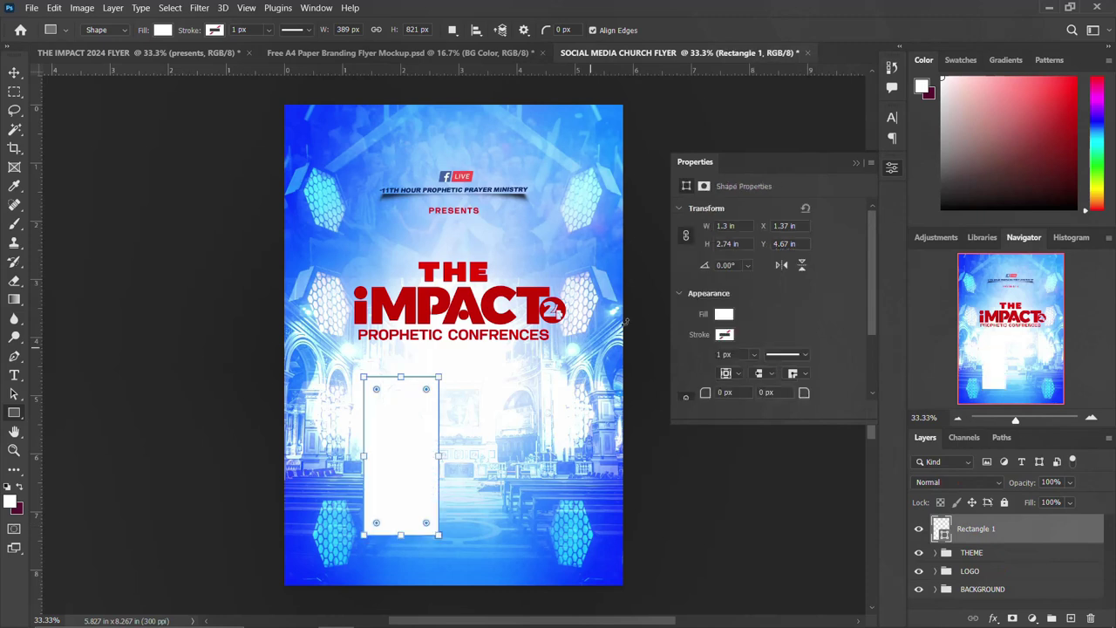
pyautogui.click(724, 315)
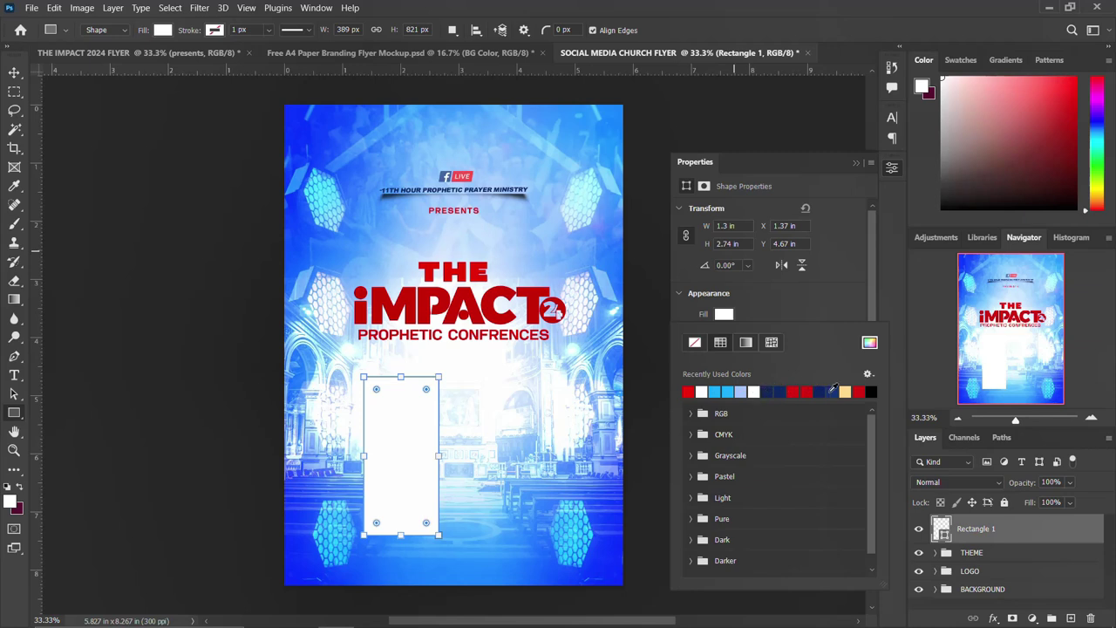
pyautogui.click(768, 391)
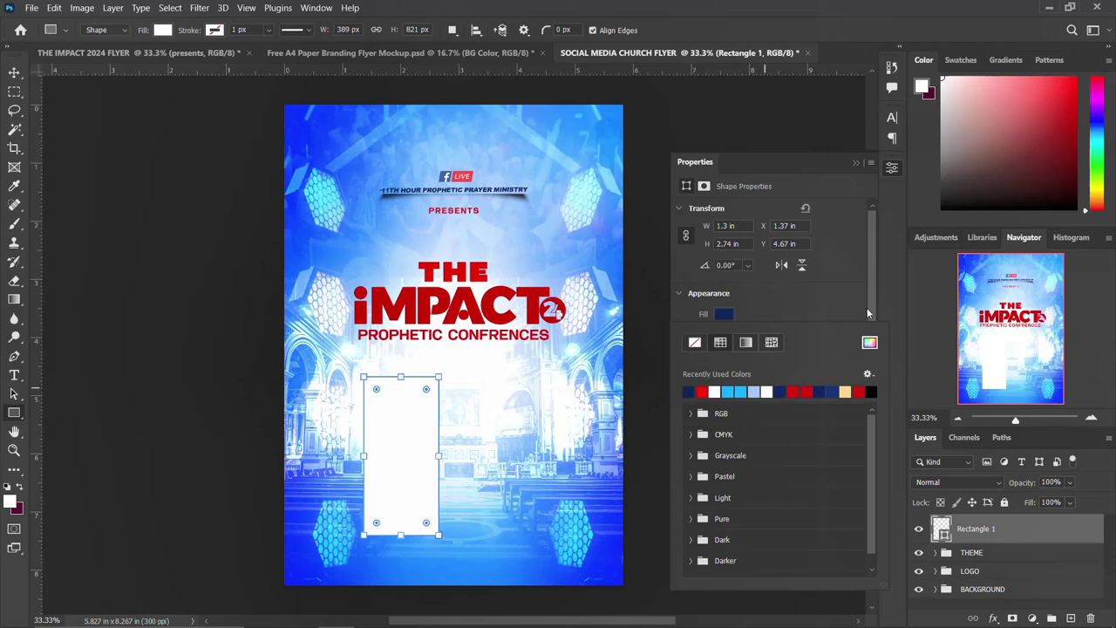
pyautogui.click(891, 167)
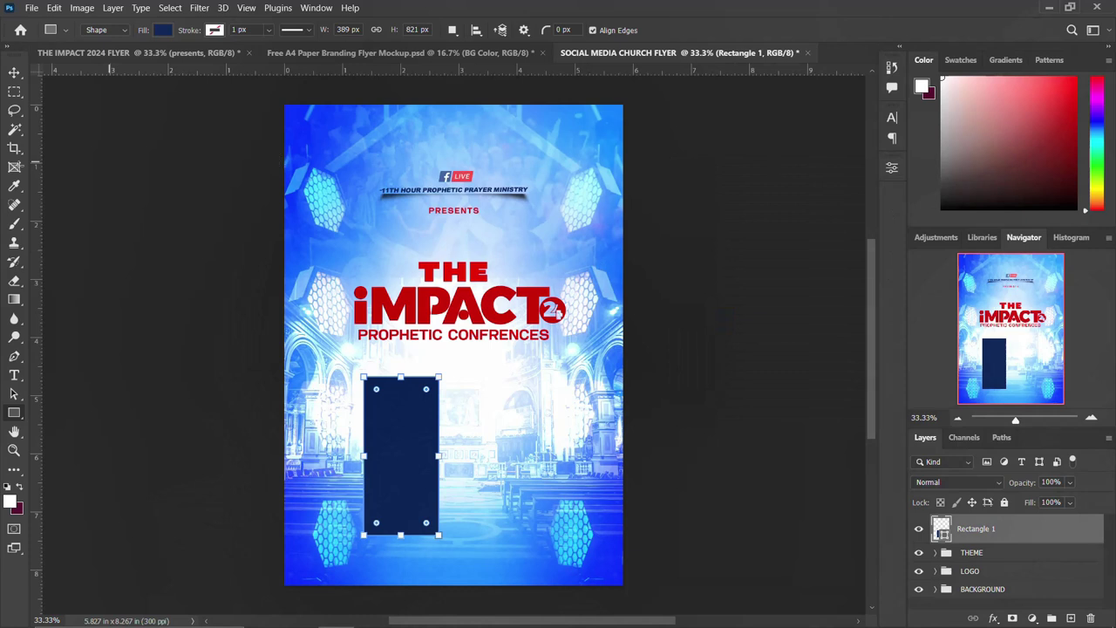
pyautogui.click(15, 73)
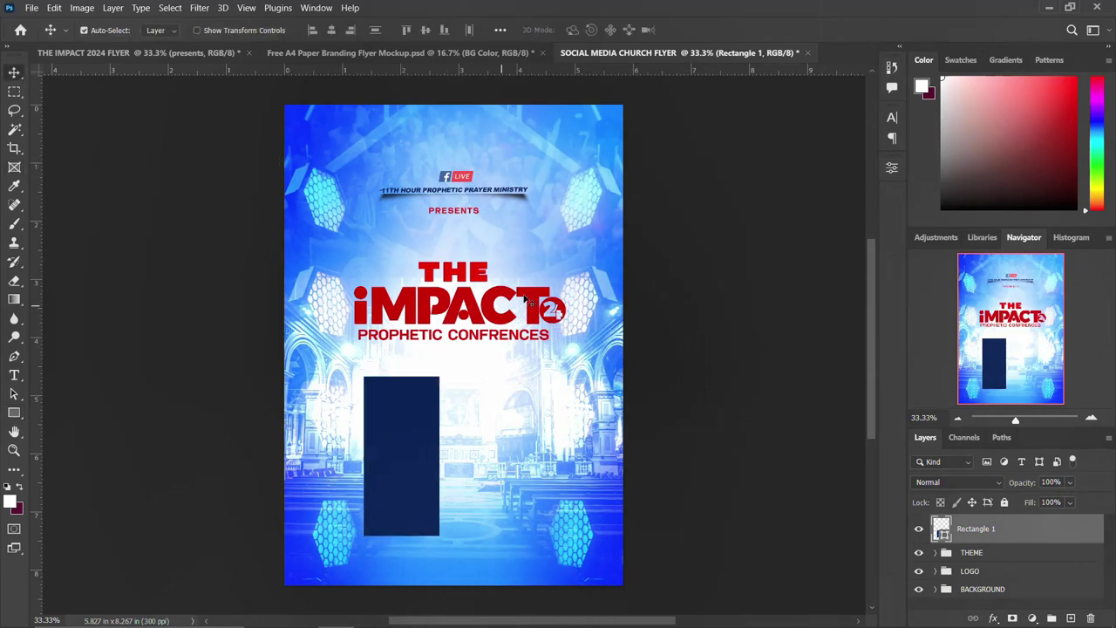
# Create a New Guide Layout with 4 columns, 4 rows and 1 in gutters
pyautogui.click(247, 9)
pyautogui.moveTo(270, 371)
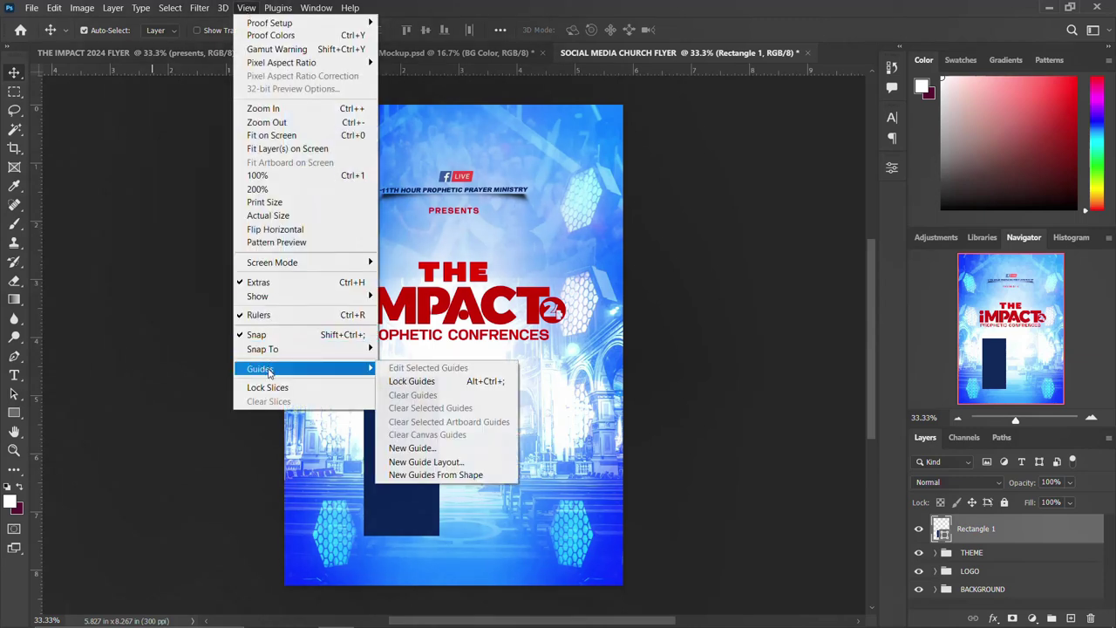
pyautogui.click(426, 461)
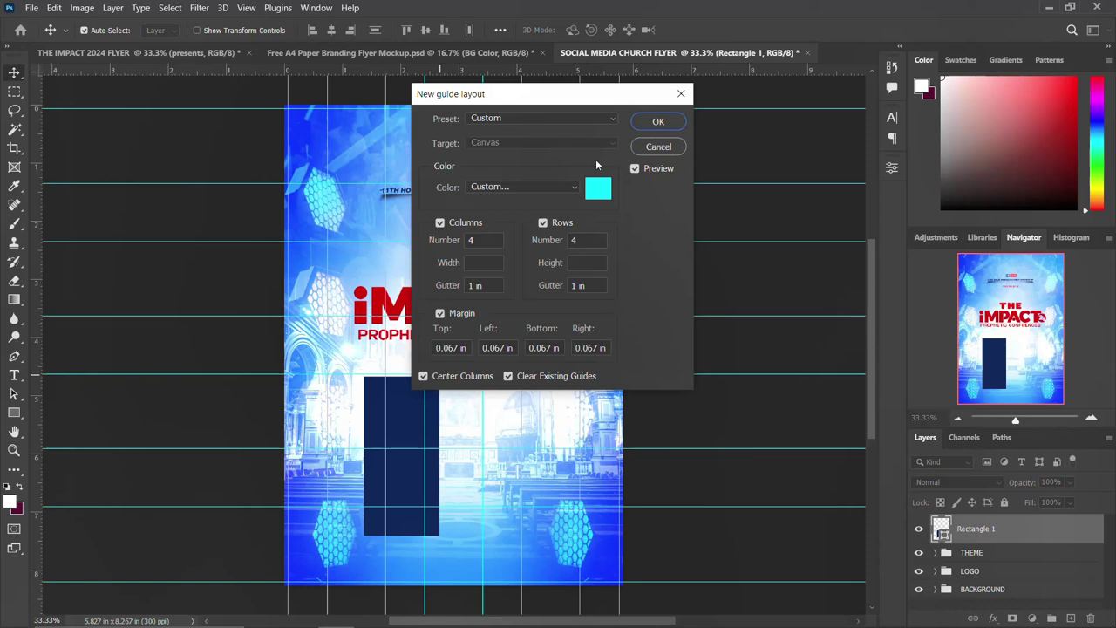
pyautogui.click(475, 239)
pyautogui.press('Tab')
pyautogui.click(666, 127)
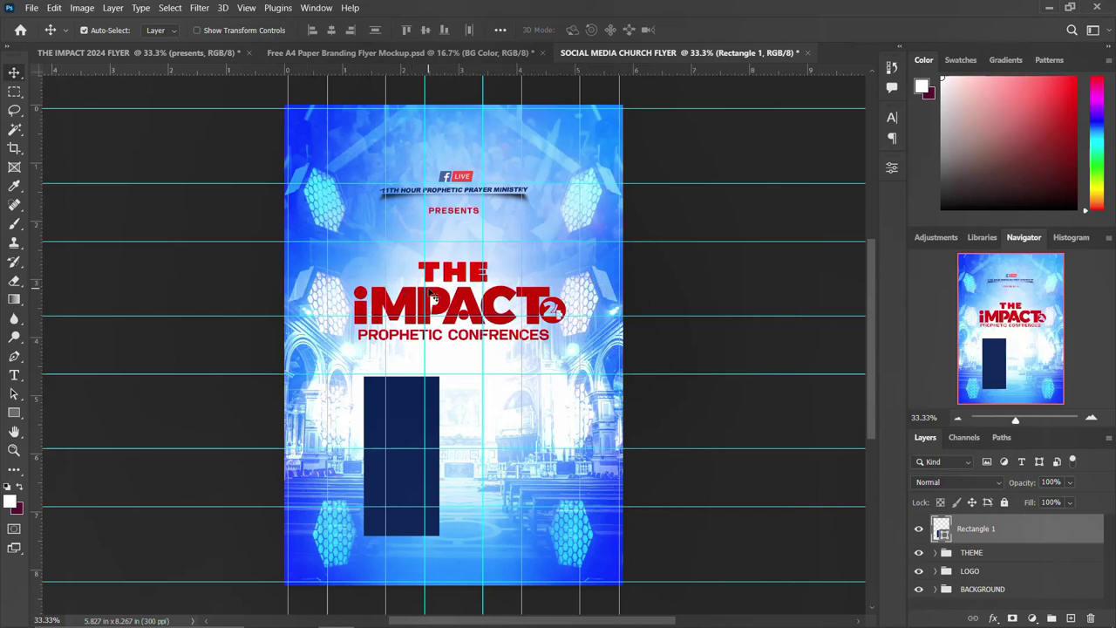
# Nudge the middle and right navy rectangles slightly to the left
pyautogui.moveTo(405, 430); pyautogui.dragTo(552, 435)
pyautogui.hotkey('shift', 'Left')
pyautogui.hotkey('shift', 'Left')
pyautogui.hotkey('shift', 'Left')
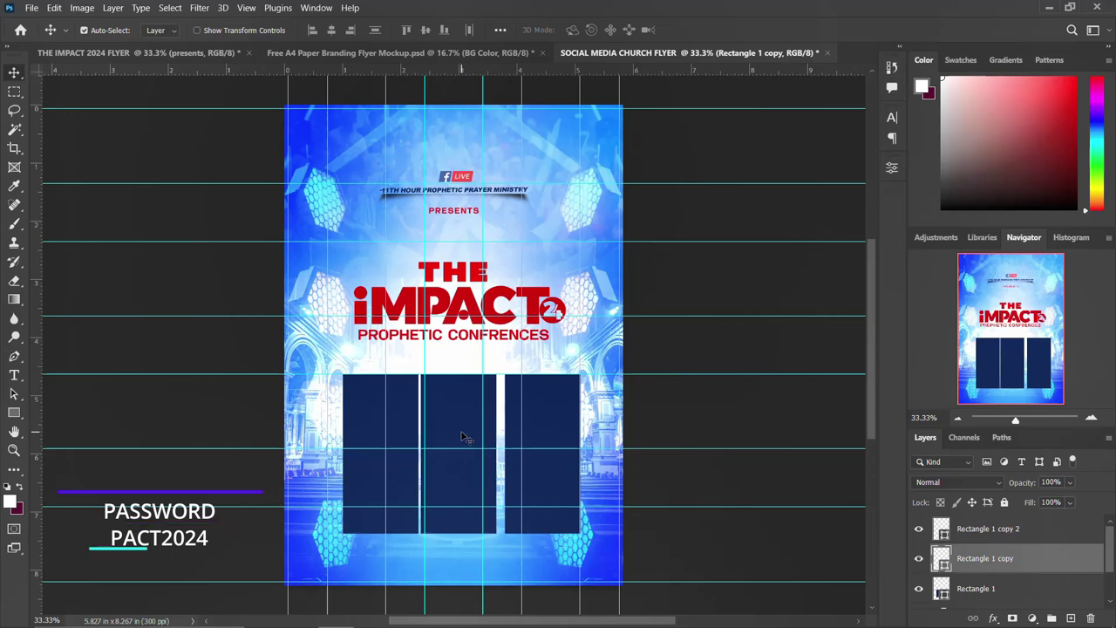
pyautogui.click(530, 429)
pyautogui.hotkey('shift', 'Left')
pyautogui.hotkey('shift', 'Left')
pyautogui.hotkey('shift', 'Left')
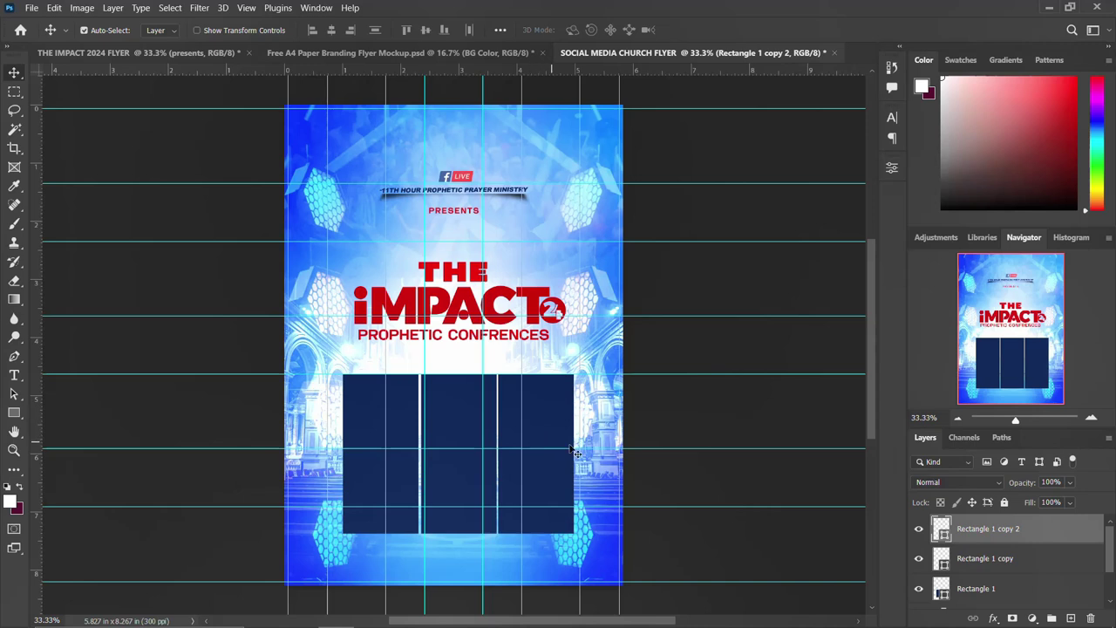
# Scale all three rectangle panels together to about 95% and reposition them slightly
pyautogui.keyDown('ctrl'); pyautogui.click(962, 589); pyautogui.keyUp('ctrl')
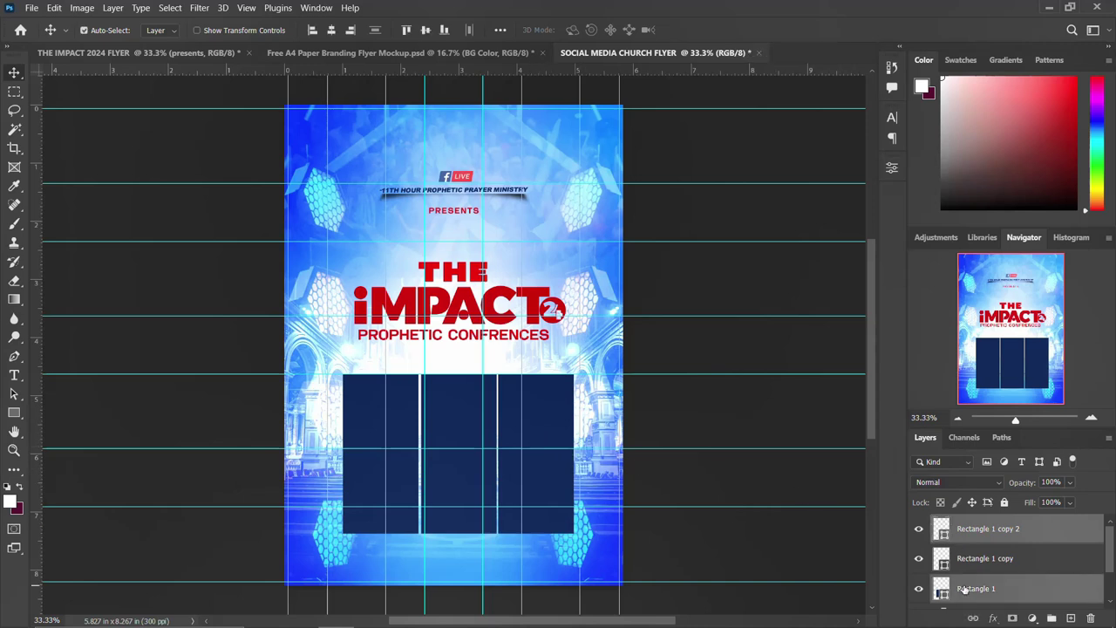
pyautogui.keyDown('ctrl'); pyautogui.click(976, 564); pyautogui.keyUp('ctrl')
pyautogui.hotkey('ctrl', 't')
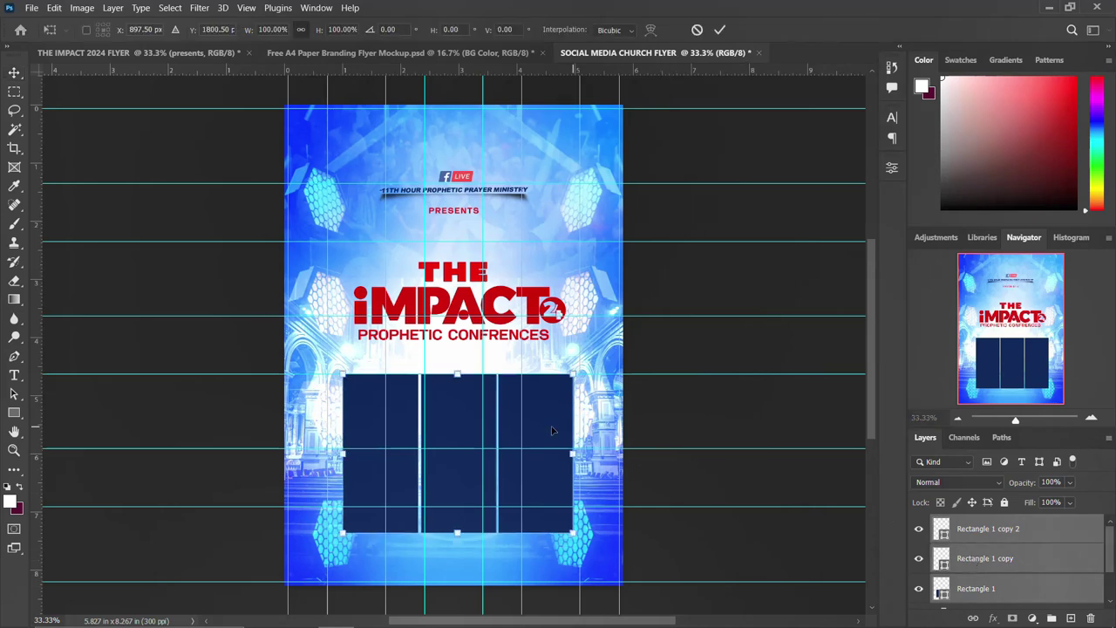
pyautogui.moveTo(458, 372); pyautogui.dragTo(458, 381)
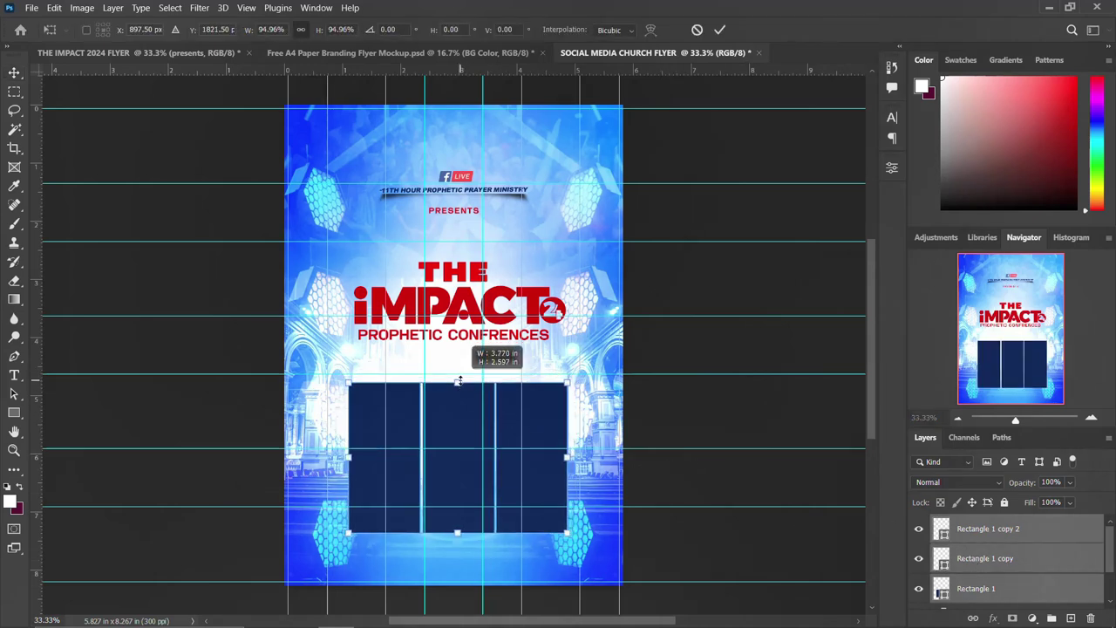
pyautogui.moveTo(466, 426); pyautogui.dragTo(455, 424)
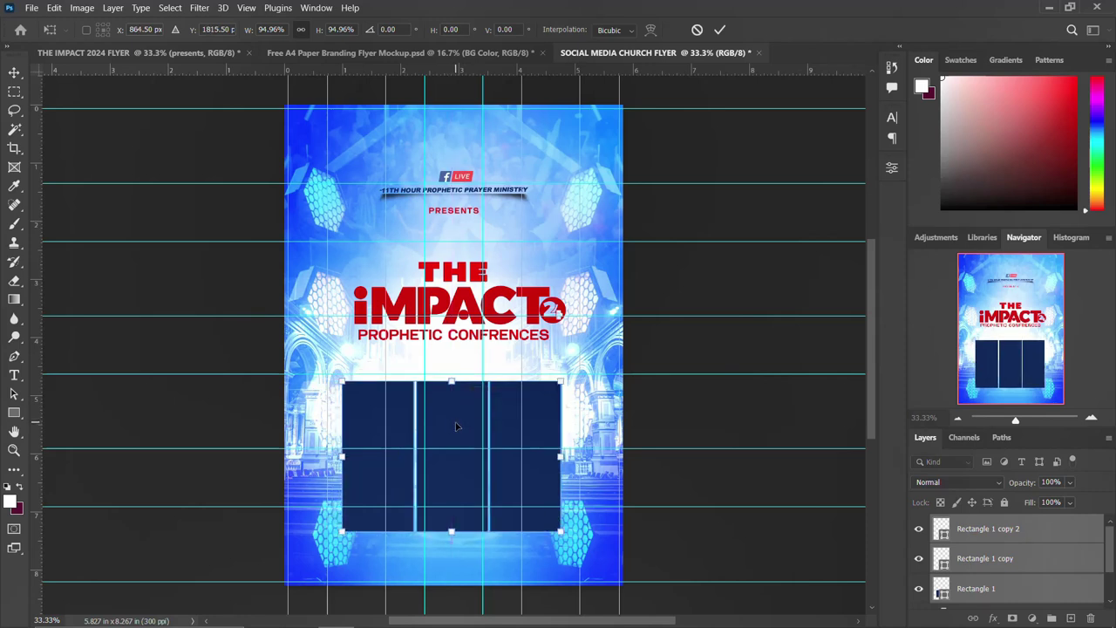
pyautogui.press('Return')
pyautogui.click(532, 469)
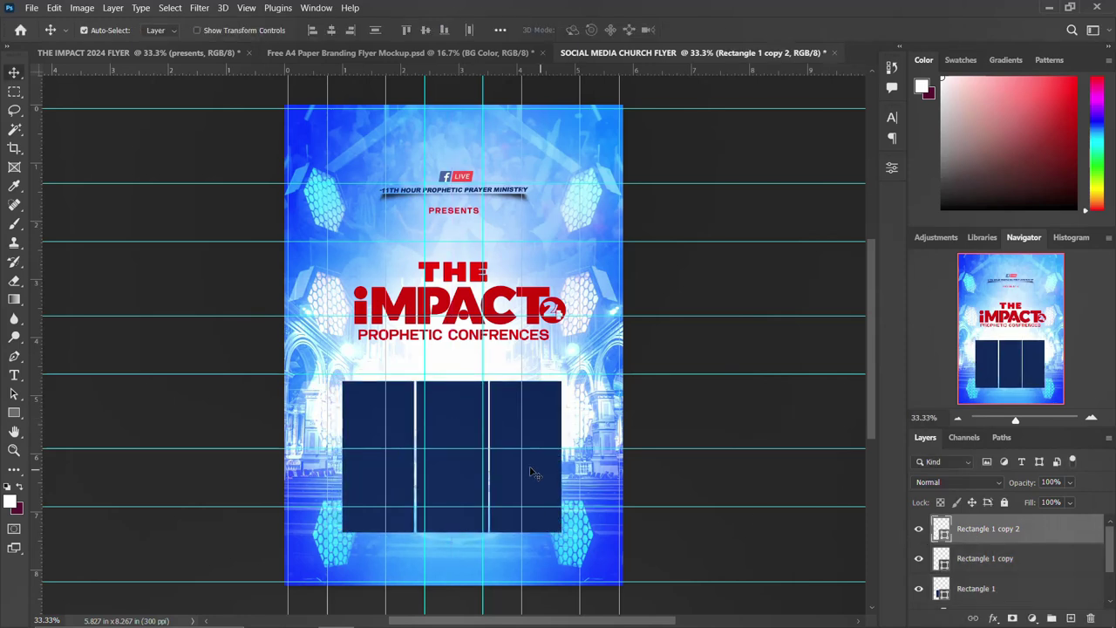
pyautogui.click(366, 426)
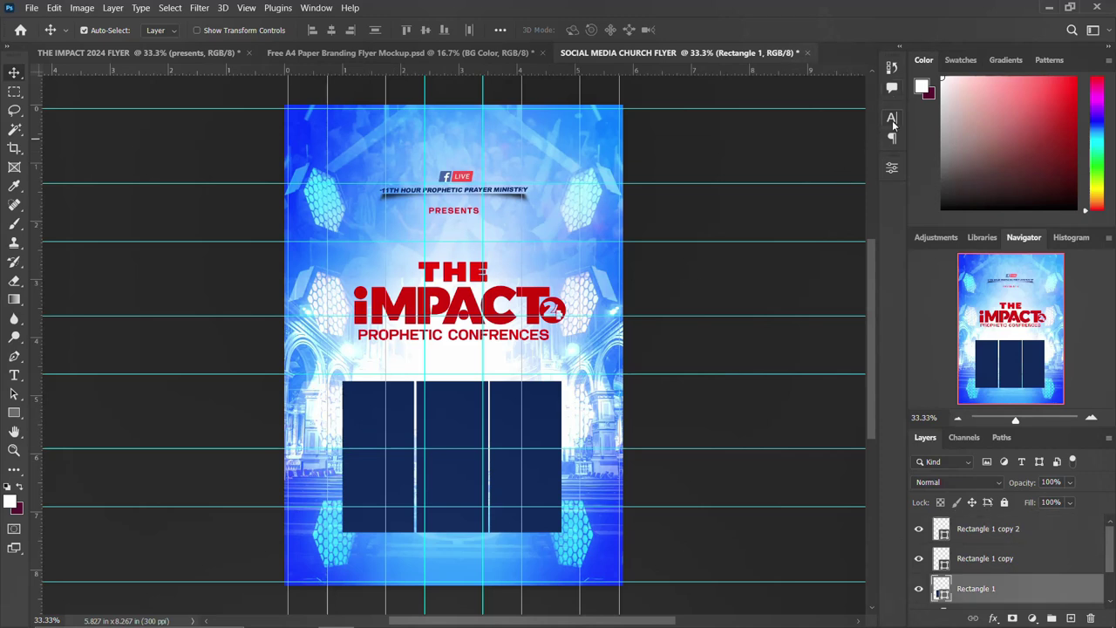
# Fill the left column panel (Rectangle 1) light peach
pyautogui.click(893, 166)
pyautogui.click(725, 314)
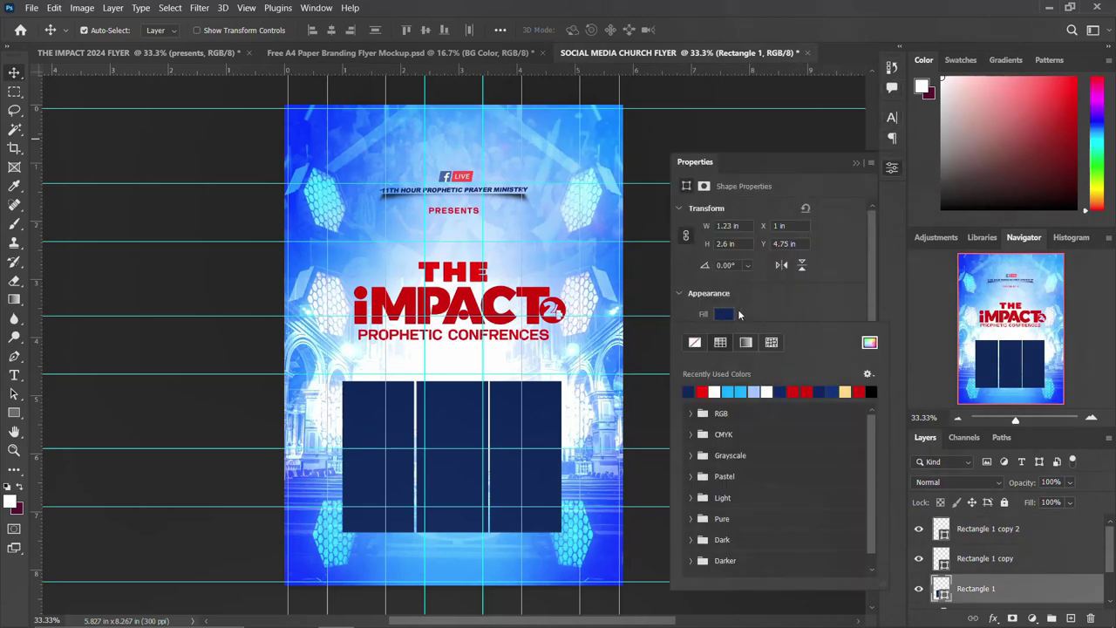
pyautogui.click(845, 391)
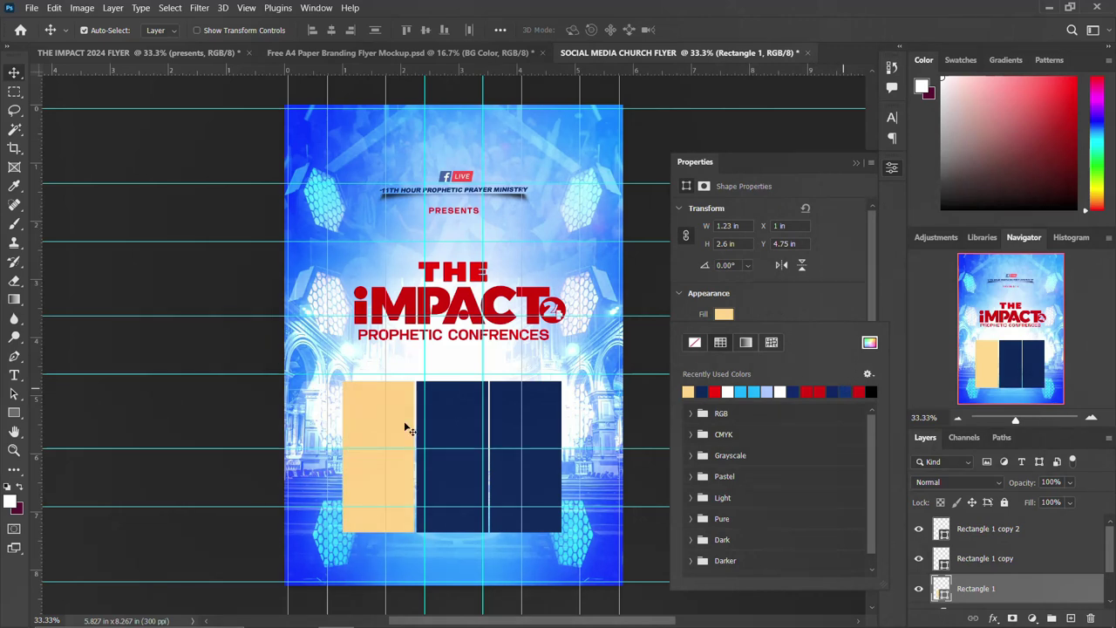
pyautogui.click(370, 428)
# Fill the middle panel (Rectangle 1 copy) red, leaving the right panel navy
pyautogui.click(452, 429)
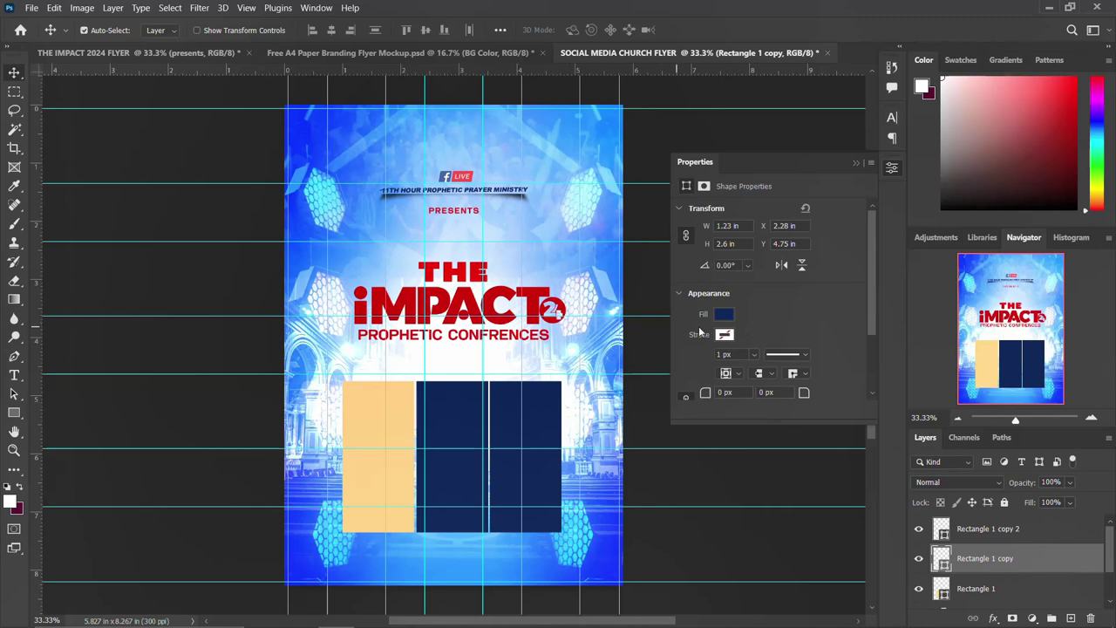
pyautogui.click(724, 315)
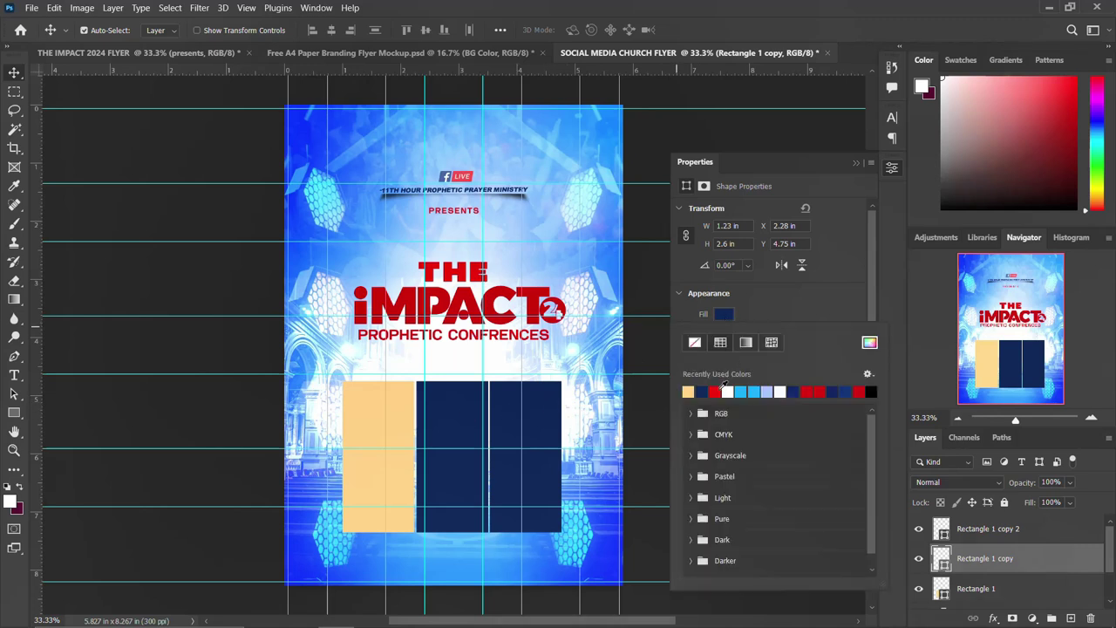
pyautogui.click(713, 392)
pyautogui.click(559, 408)
pyautogui.click(560, 408)
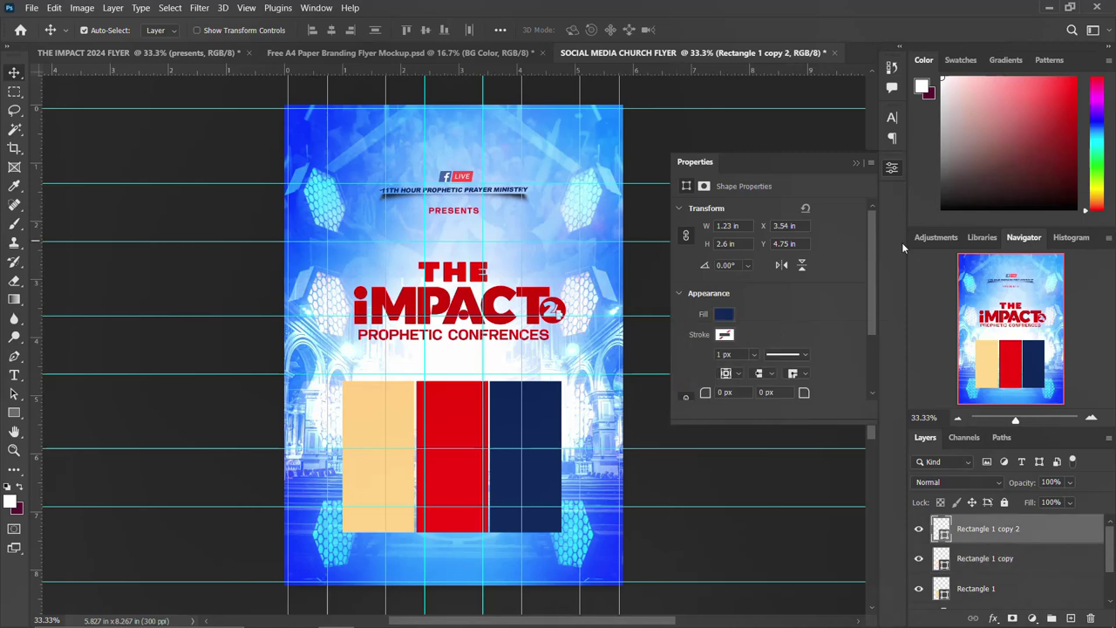
pyautogui.click(891, 173)
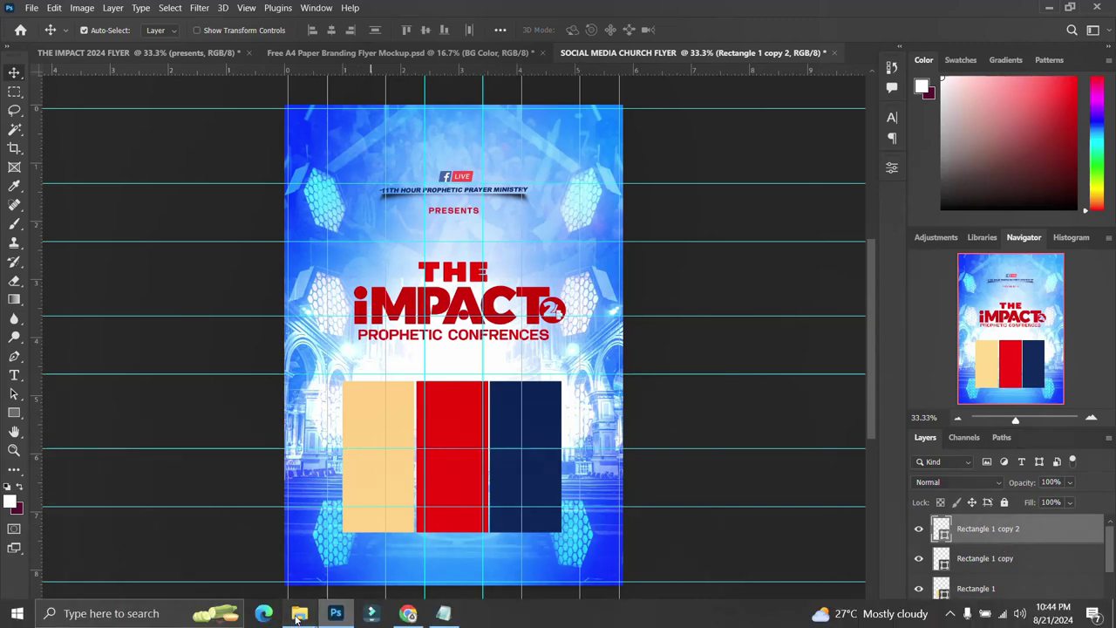
# Drag PhotoRoom-20231228_145741 from the IMPACT 2024 FLYER folder onto the SOCIAL MEDIA CHURCH FLYER canvas
pyautogui.moveTo(299, 613)
pyautogui.click(345, 579)
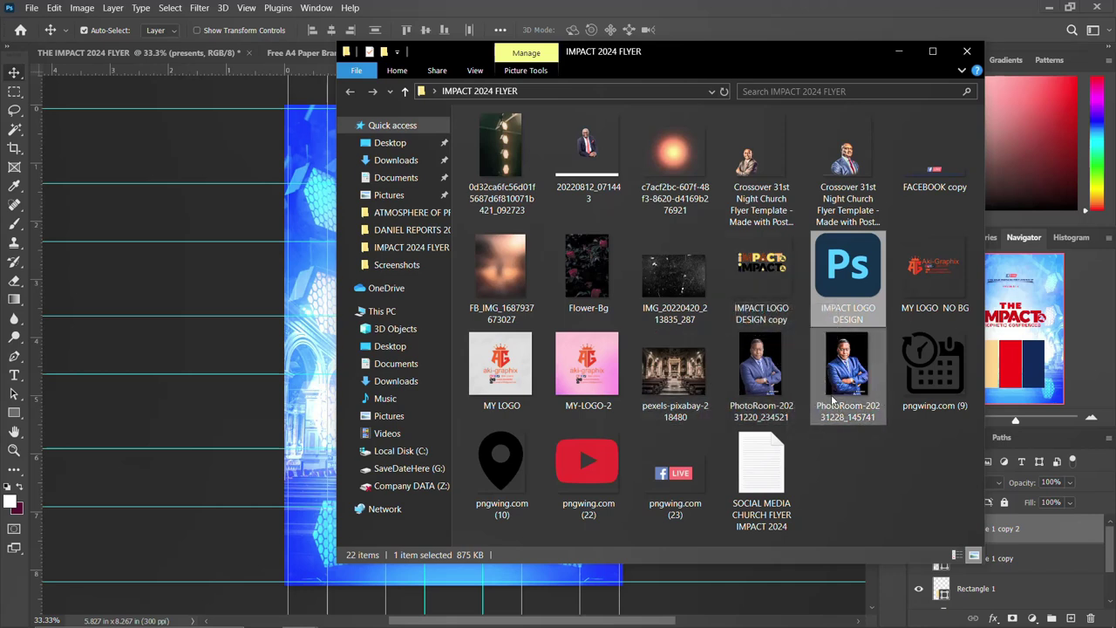
pyautogui.moveTo(848, 375); pyautogui.dragTo(230, 447)
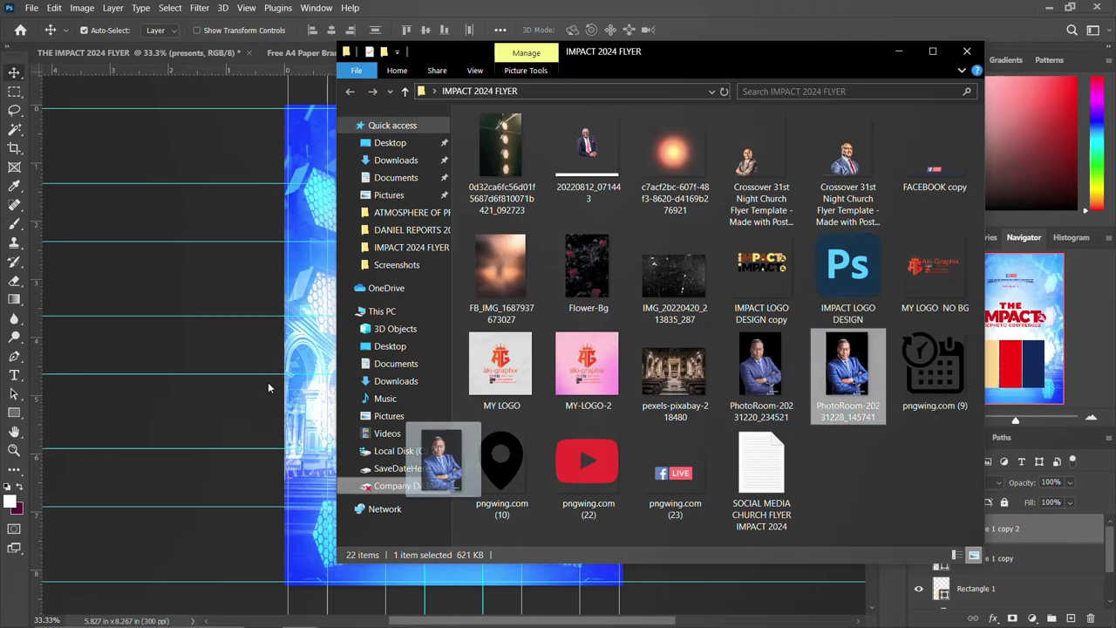
pyautogui.moveTo(268, 386); pyautogui.dragTo(269, 386)
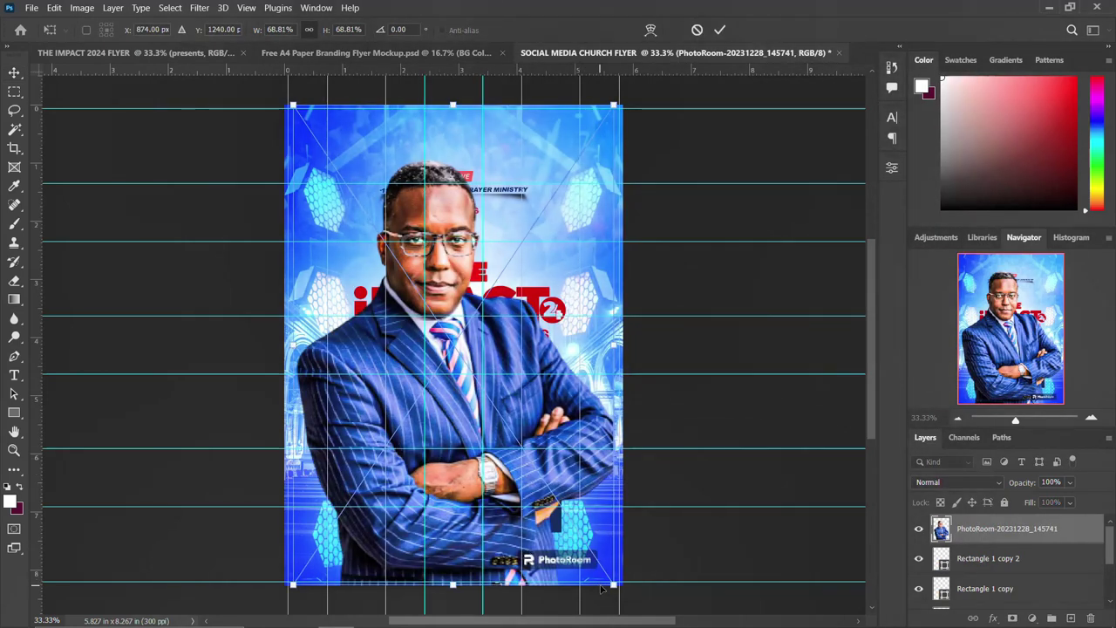
# Shrink the speaker photo to about a third and clip it to the panel below
pyautogui.moveTo(613, 584); pyautogui.dragTo(529, 458)
pyautogui.moveTo(455, 411); pyautogui.dragTo(391, 485)
pyautogui.press('Return')
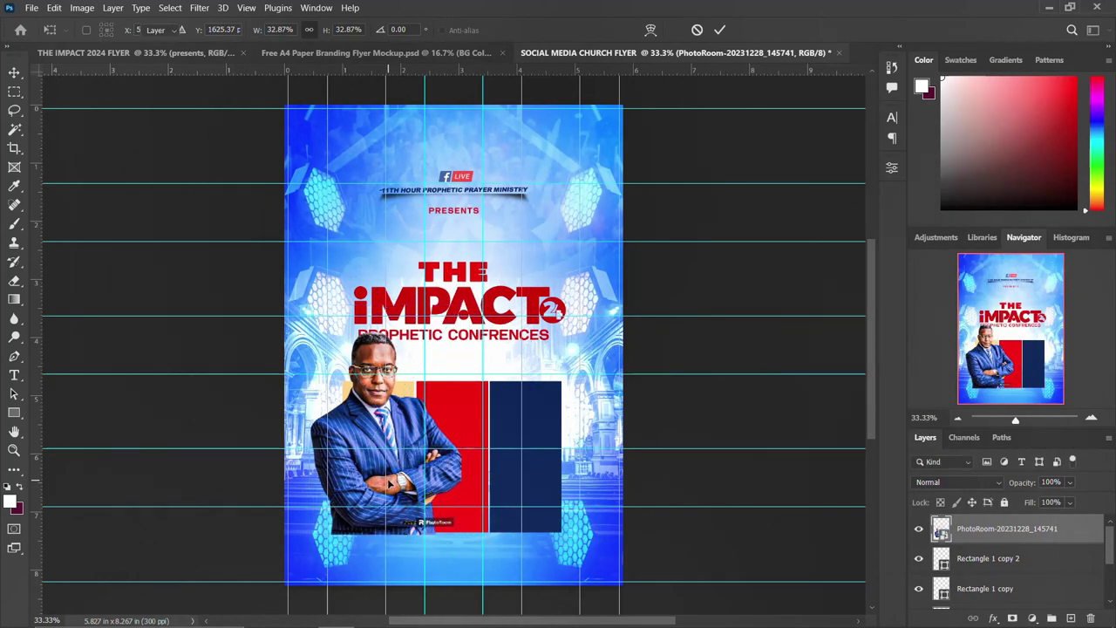
pyautogui.rightClick(1009, 527)
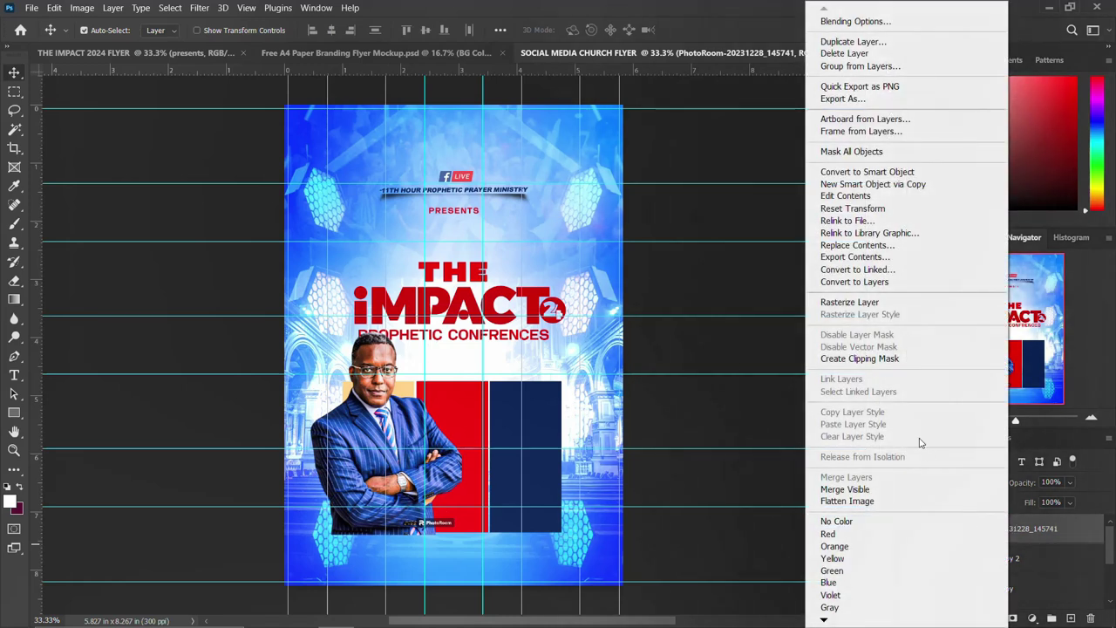
pyautogui.click(891, 358)
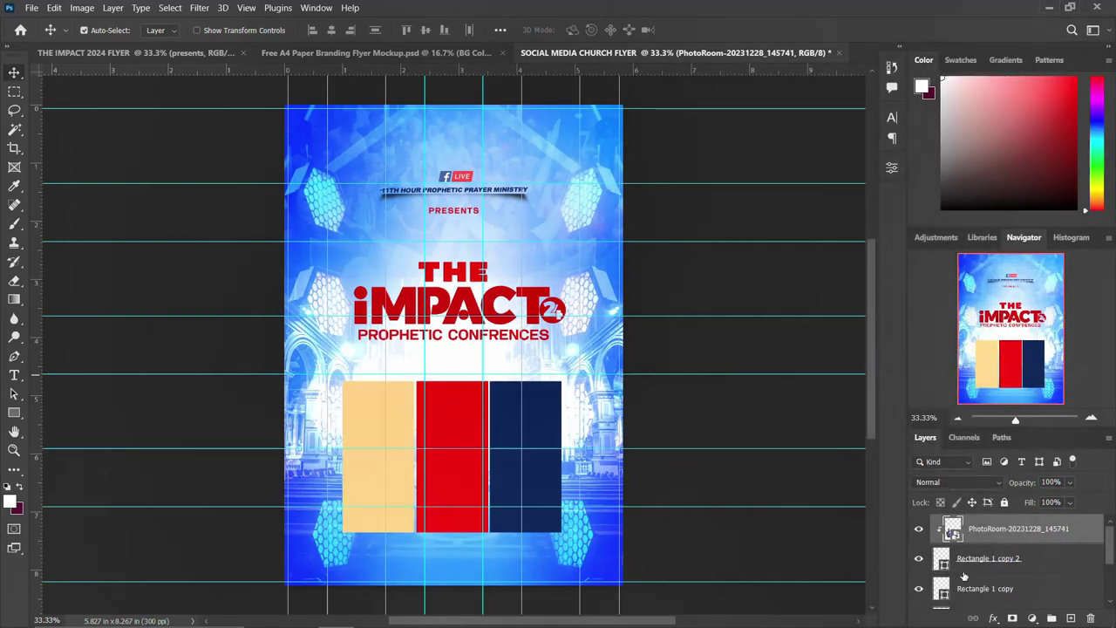
pyautogui.click(918, 559)
# Slide the clipped photo right into the navy panel and duplicate it as an unclipped copy
pyautogui.hotkey('ctrl', 't')
pyautogui.moveTo(386, 432); pyautogui.dragTo(527, 434)
pyautogui.press('Return')
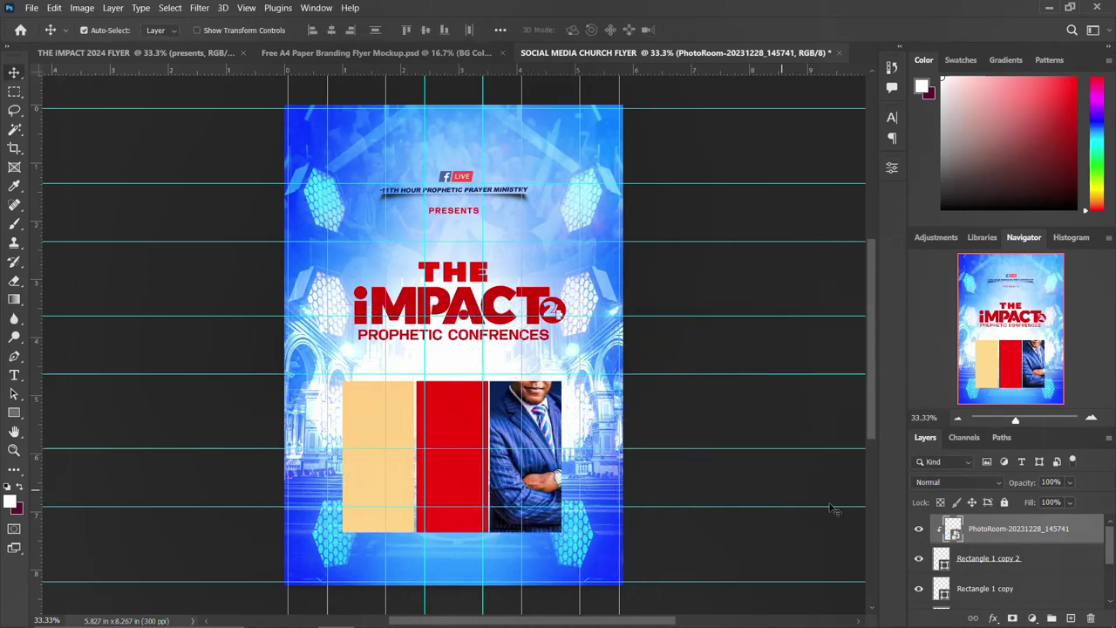
pyautogui.hotkey('ctrl', 'j')
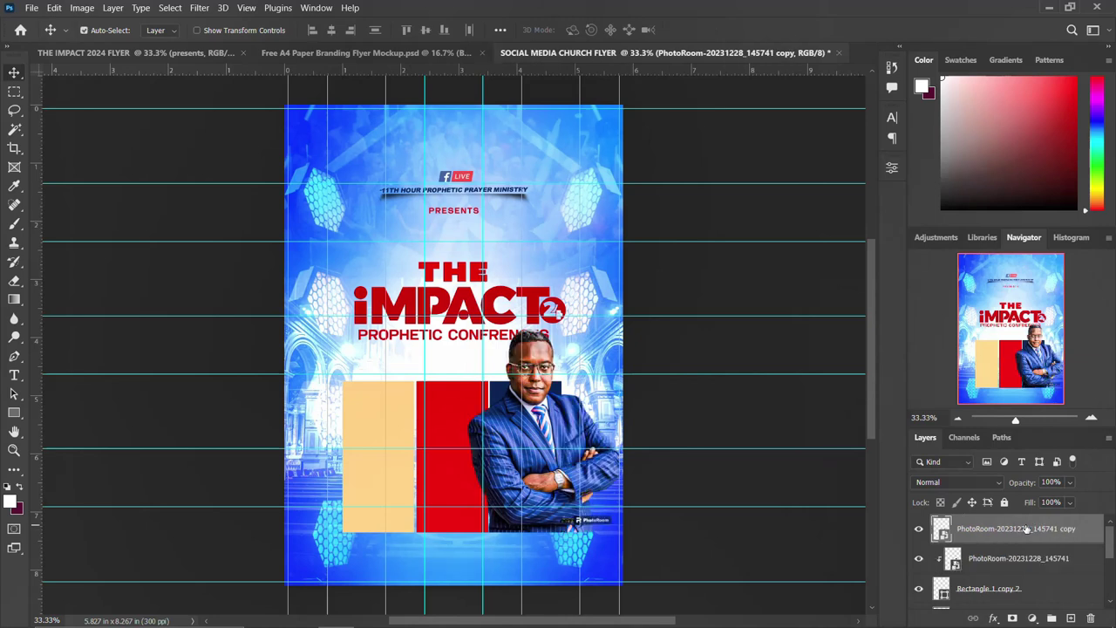
# Add a layer mask to the copy and brush black to hide the background around the figure
pyautogui.click(1032, 618)
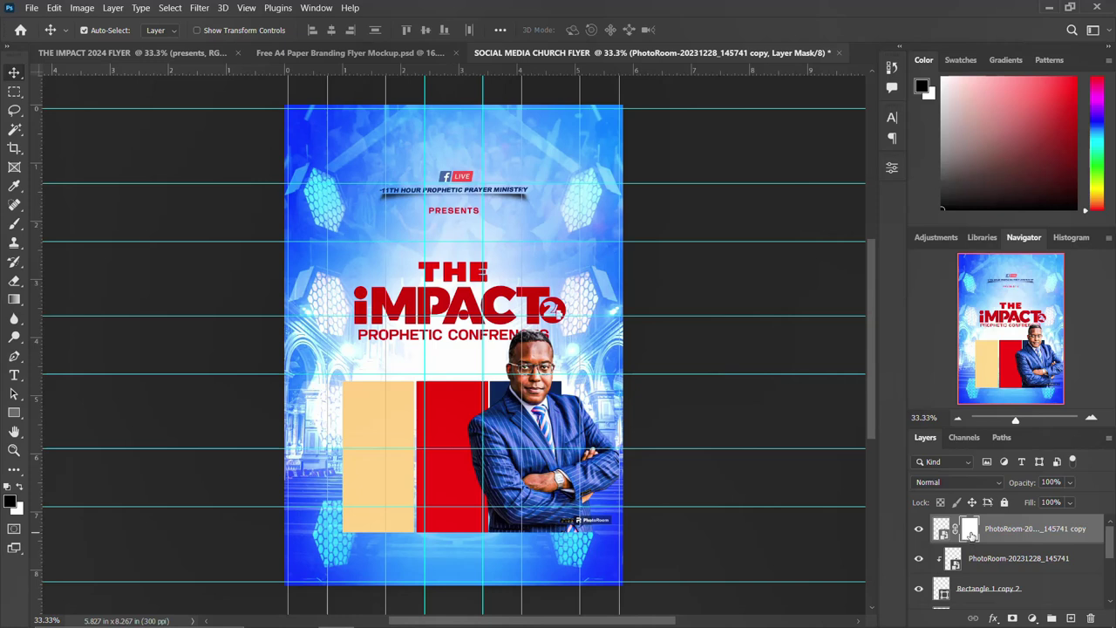
pyautogui.press('b')
pyautogui.moveTo(523, 436)
pyautogui.mouseDown()
pyautogui.moveTo(610, 471)
pyautogui.moveTo(642, 498)
pyautogui.mouseUp()
pyautogui.press('[')
pyautogui.press('[')
pyautogui.press('[')
pyautogui.press('[')
pyautogui.press('[')
pyautogui.press('[')
pyautogui.press('[')
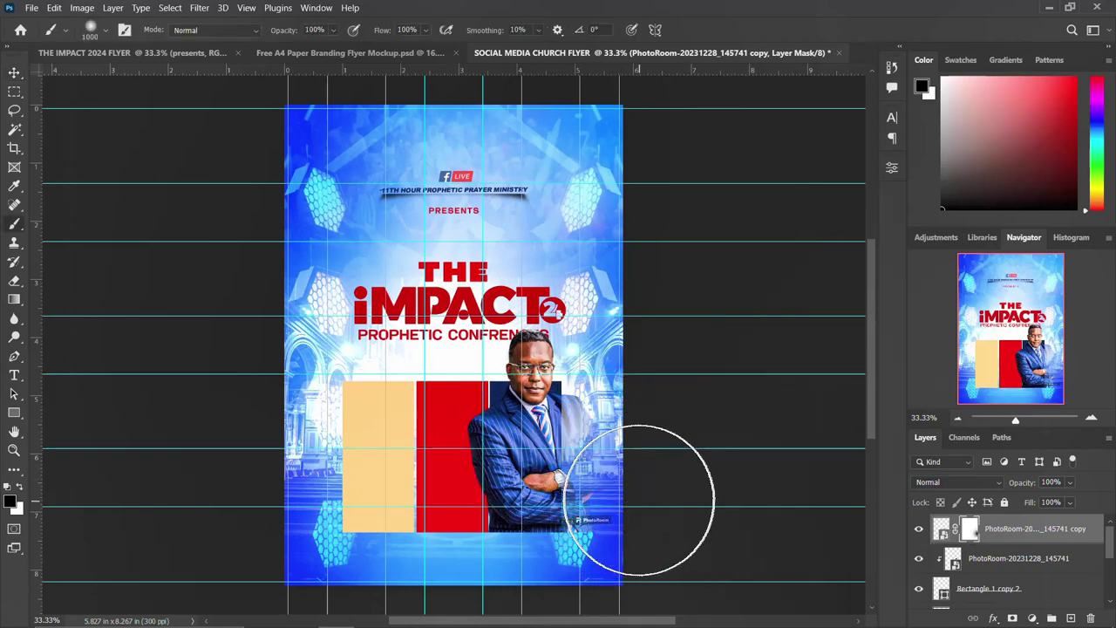
pyautogui.moveTo(591, 412)
pyautogui.mouseDown()
pyautogui.moveTo(598, 550)
pyautogui.moveTo(488, 533)
pyautogui.moveTo(452, 398)
pyautogui.moveTo(471, 457)
pyautogui.moveTo(473, 392)
pyautogui.moveTo(486, 521)
pyautogui.mouseUp()
pyautogui.hotkey('ctrl', 'z')
pyautogui.hotkey('ctrl', 'z')
pyautogui.hotkey('ctrl', 'z')
pyautogui.hotkey('ctrl', 'z')
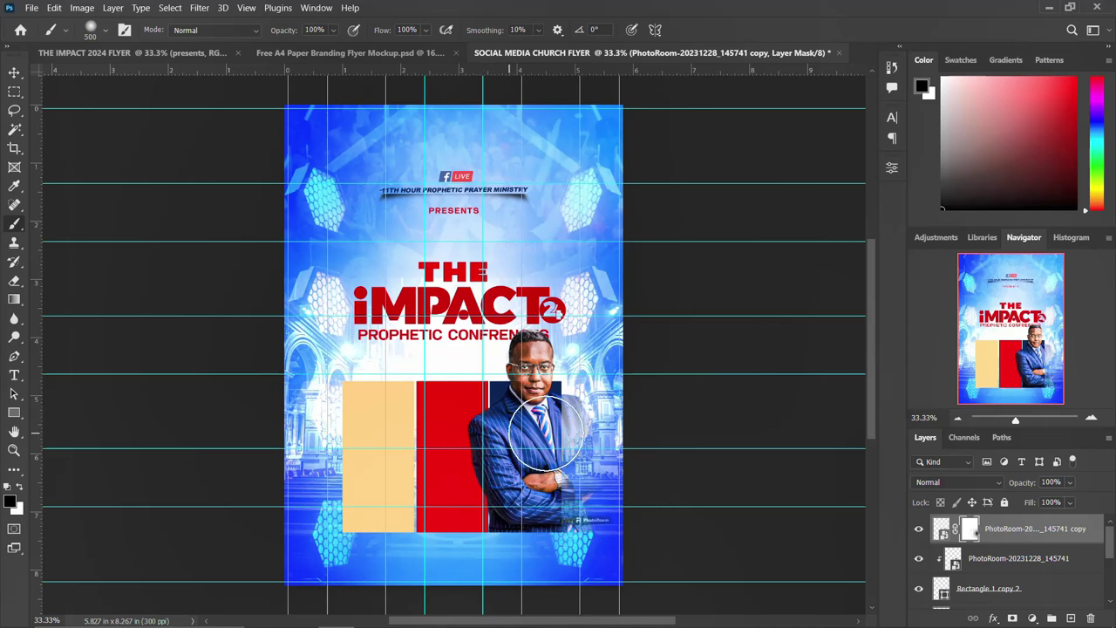
pyautogui.moveTo(605, 483)
pyautogui.mouseDown()
pyautogui.moveTo(573, 399)
pyautogui.moveTo(590, 398)
pyautogui.moveTo(473, 551)
pyautogui.moveTo(490, 475)
pyautogui.moveTo(454, 405)
pyautogui.moveTo(459, 425)
pyautogui.mouseUp()
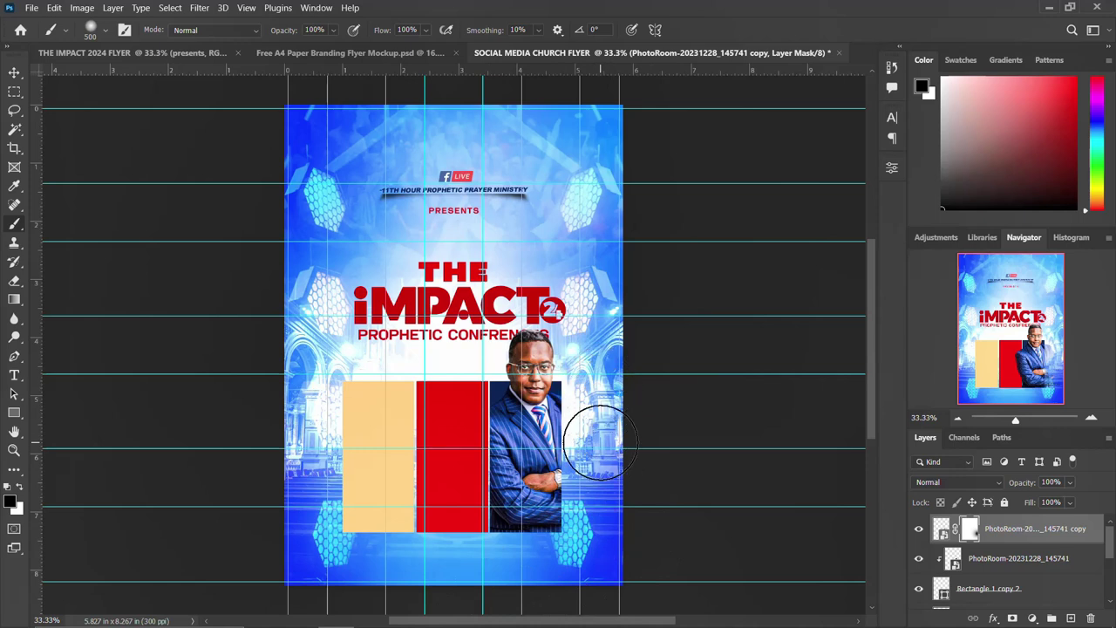
pyautogui.moveTo(410, 429)
pyautogui.mouseDown()
pyautogui.moveTo(443, 410)
pyautogui.moveTo(473, 424)
pyautogui.mouseUp()
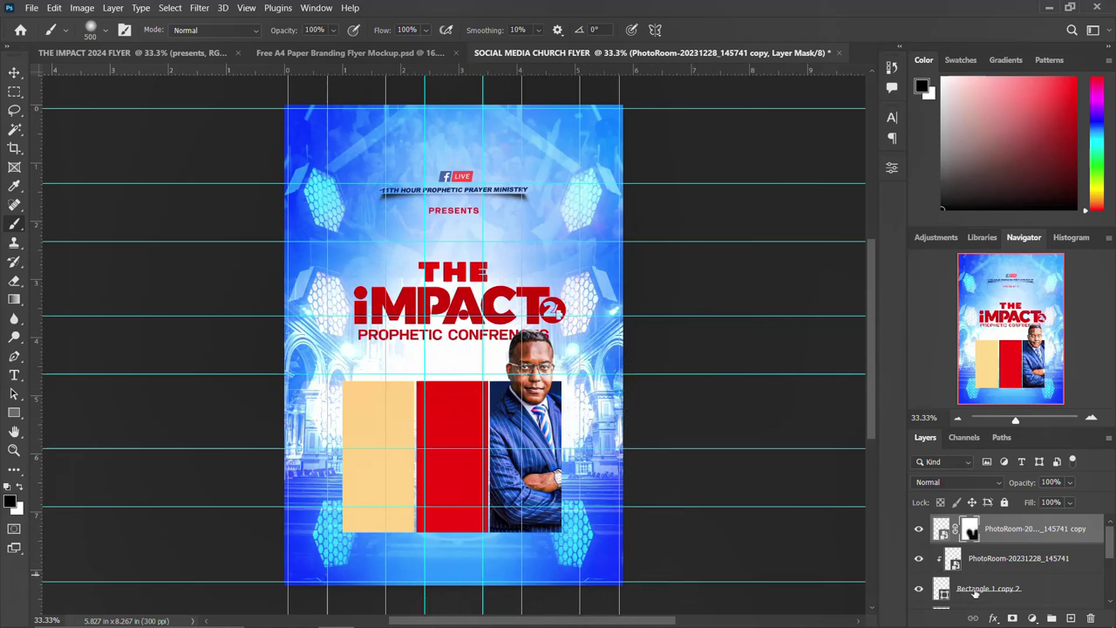
# Hide the right panel to check the masked copy, then select the middle panel's layer
pyautogui.click(974, 591)
pyautogui.click(944, 593)
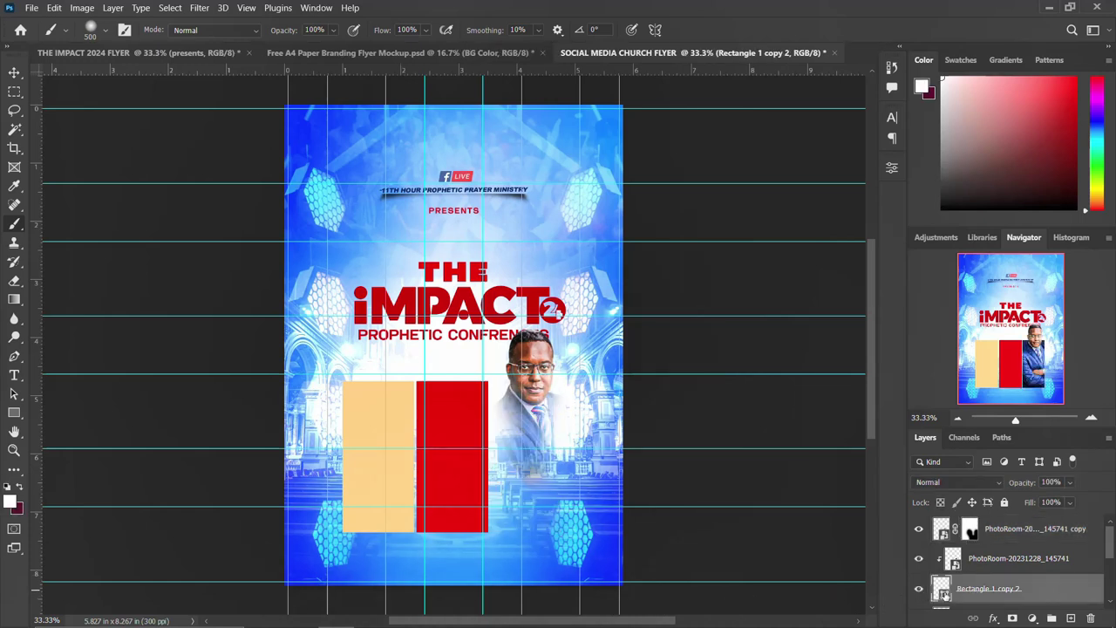
pyautogui.scroll(-1, 945, 593)
pyautogui.click(991, 593)
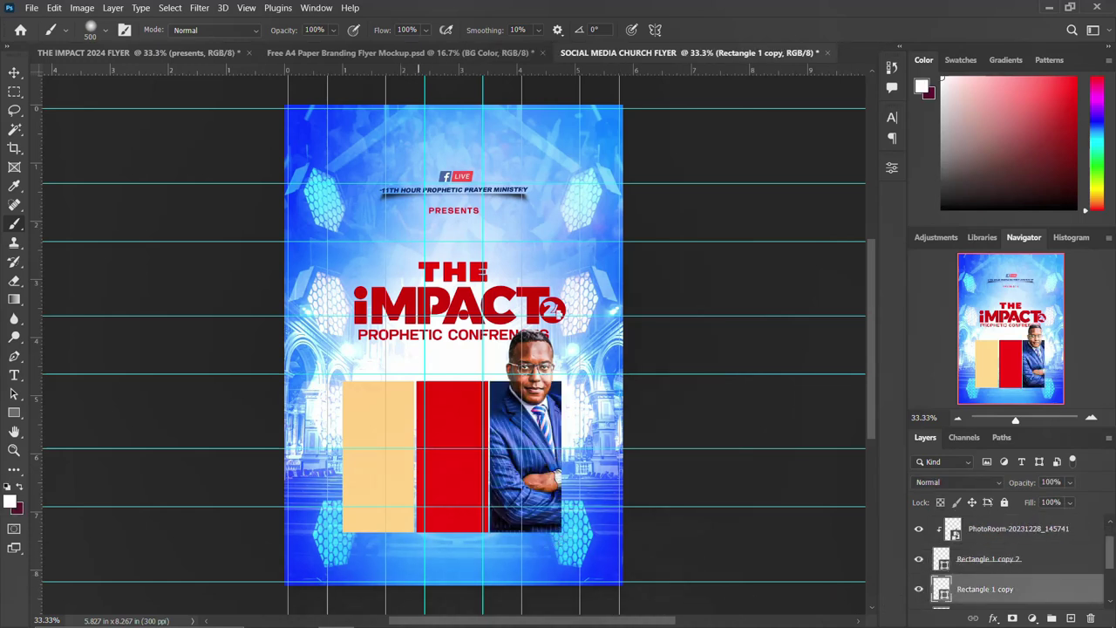
pyautogui.click(18, 74)
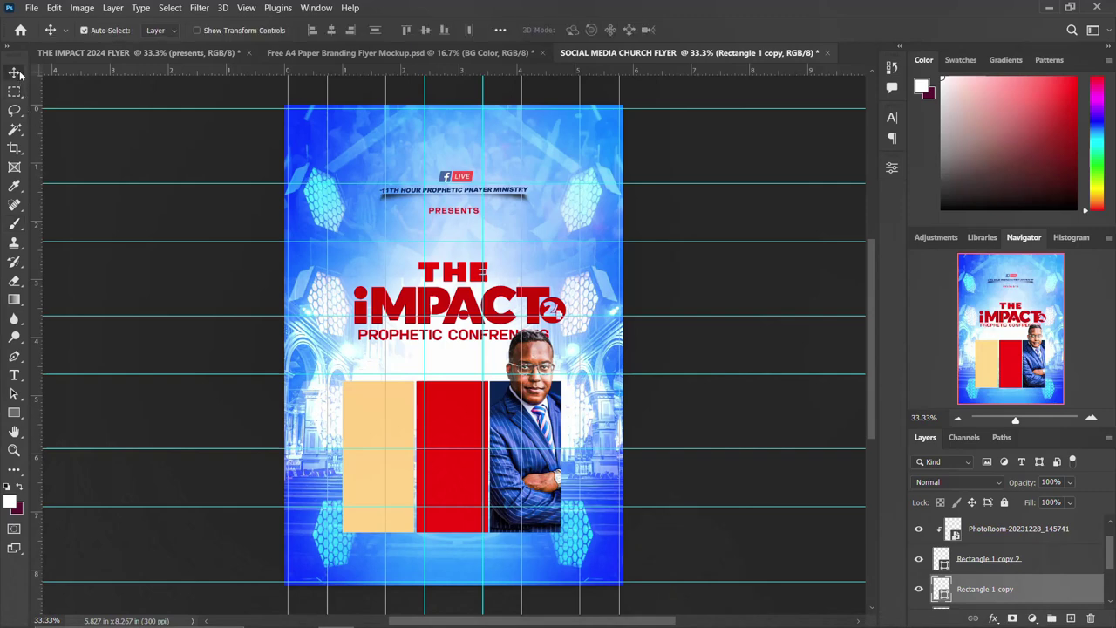
# Drag the 20220812_071443 photo from the IMPACT 2024 FLYER folder into the flyer over the left panel
pyautogui.moveTo(299, 612)
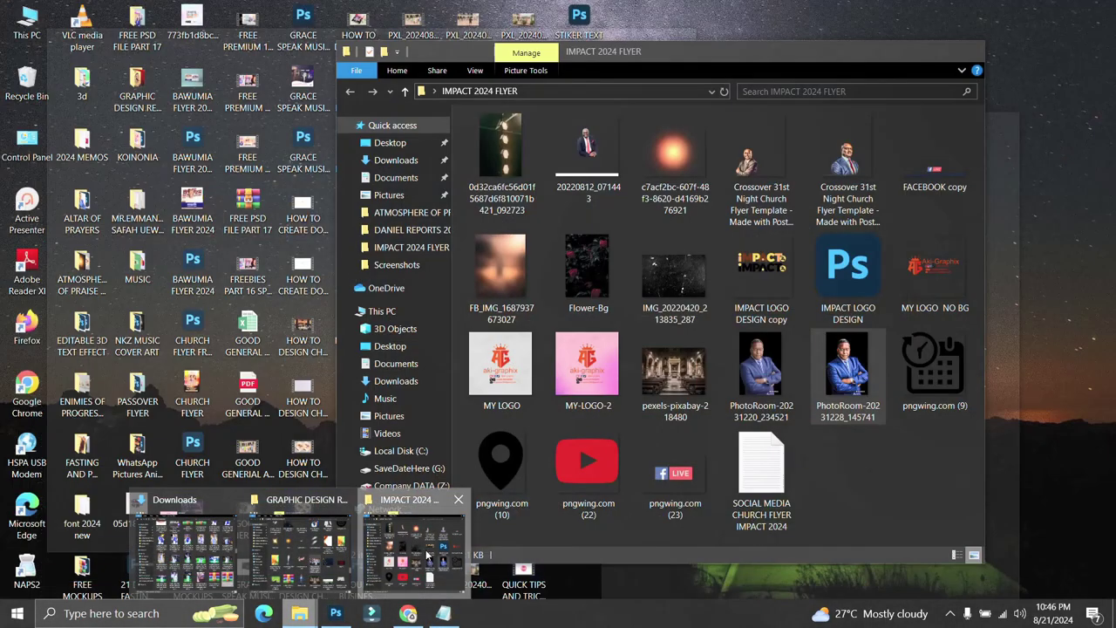
pyautogui.click(408, 551)
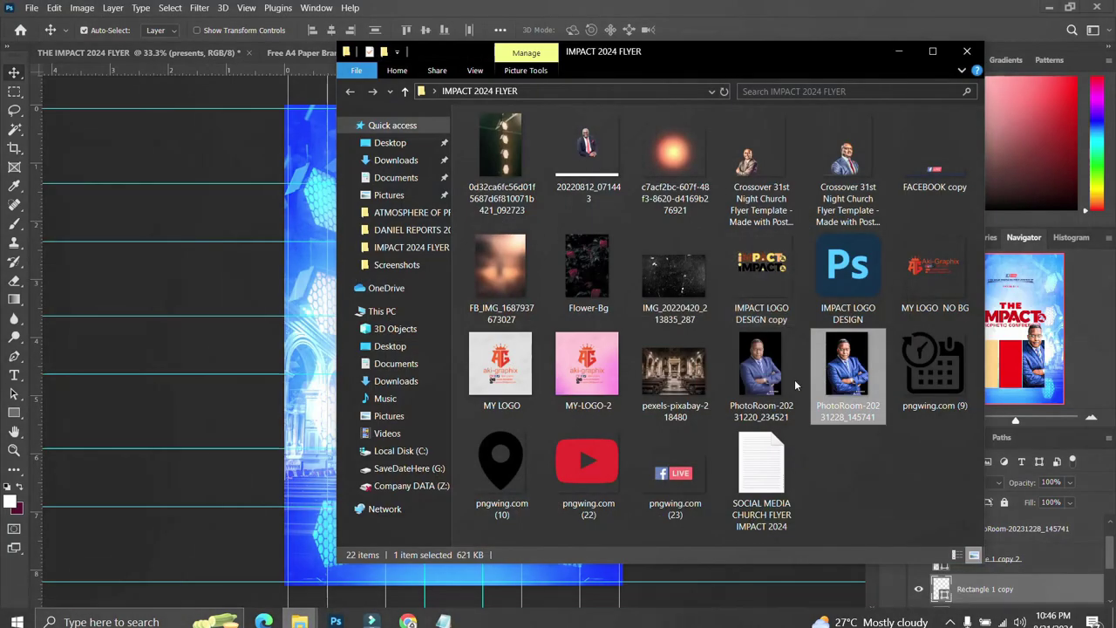
pyautogui.click(587, 150)
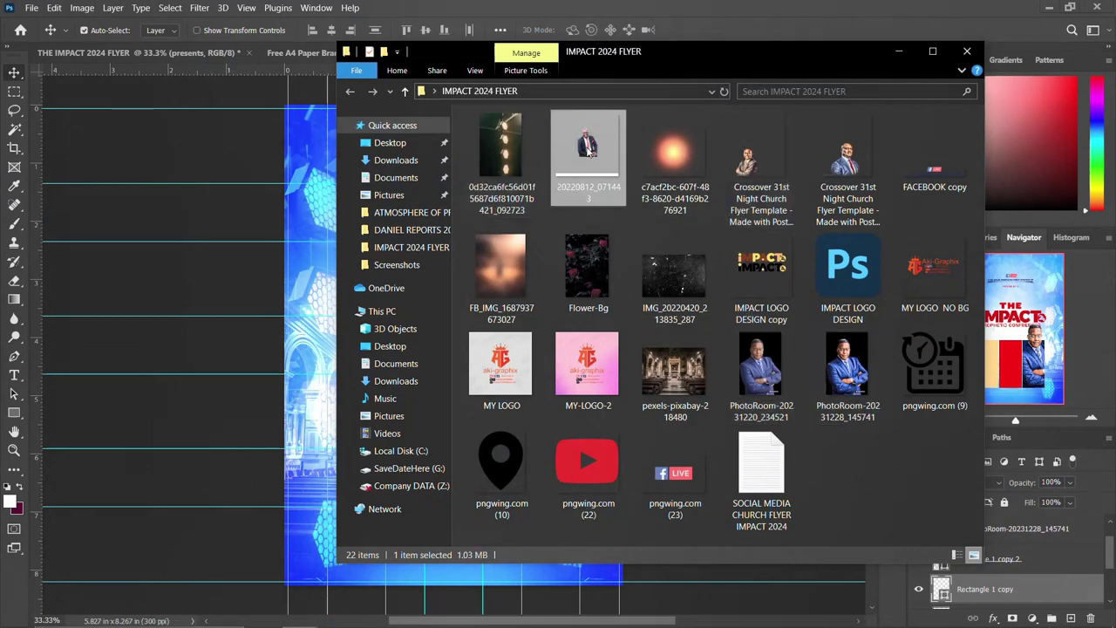
pyautogui.moveTo(735, 160); pyautogui.dragTo(420, 384)
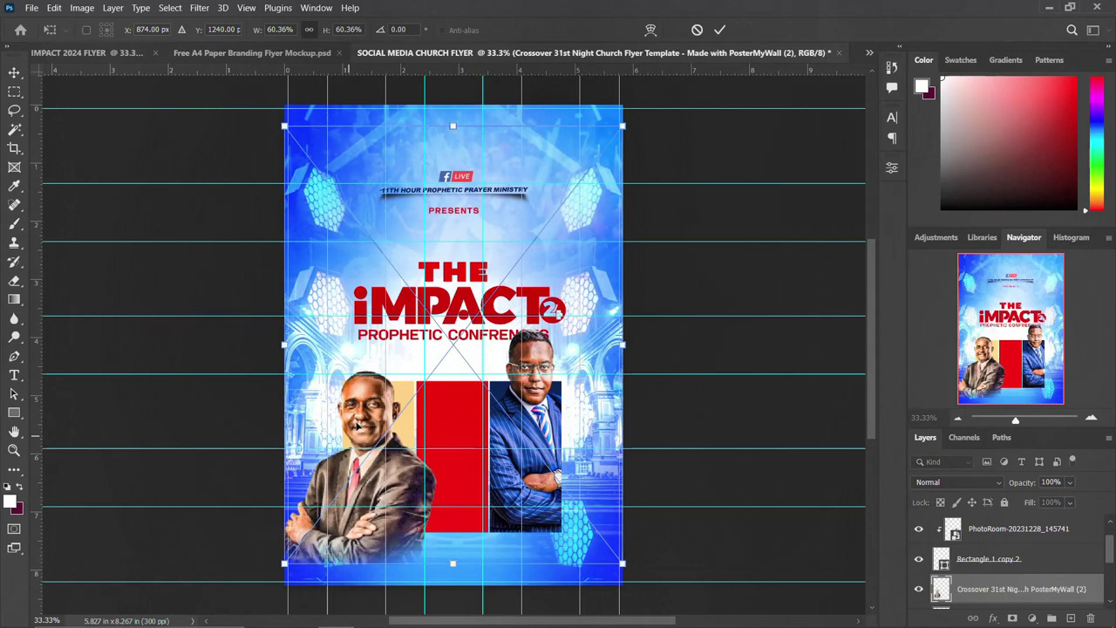
pyautogui.rightClick(358, 425)
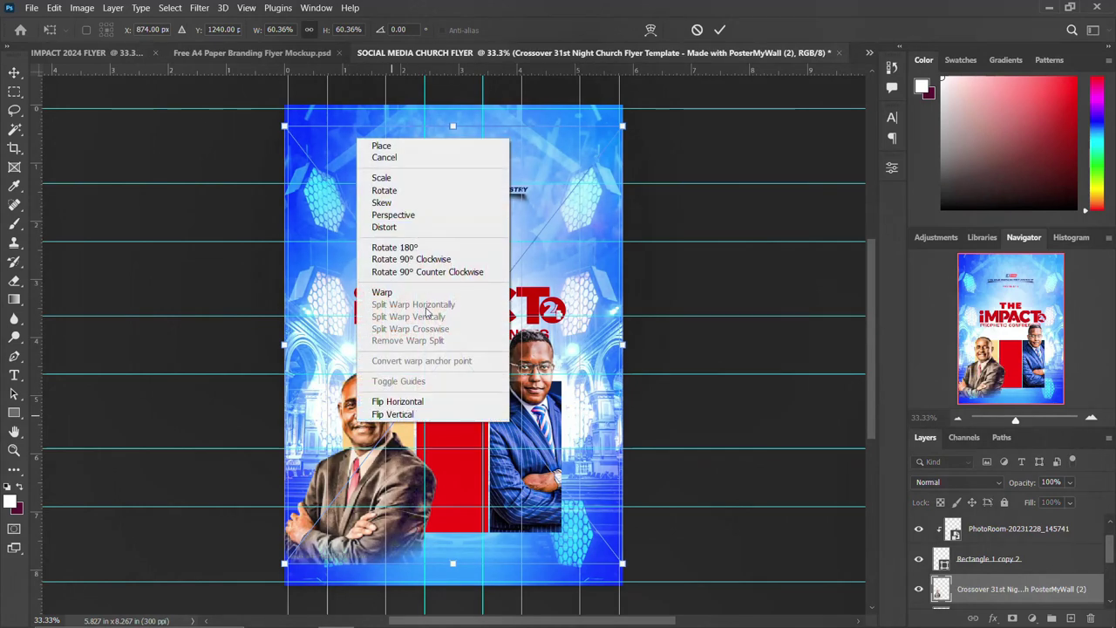
pyautogui.press('Escape')
pyautogui.press('Return')
pyautogui.moveTo(367, 427); pyautogui.dragTo(394, 399)
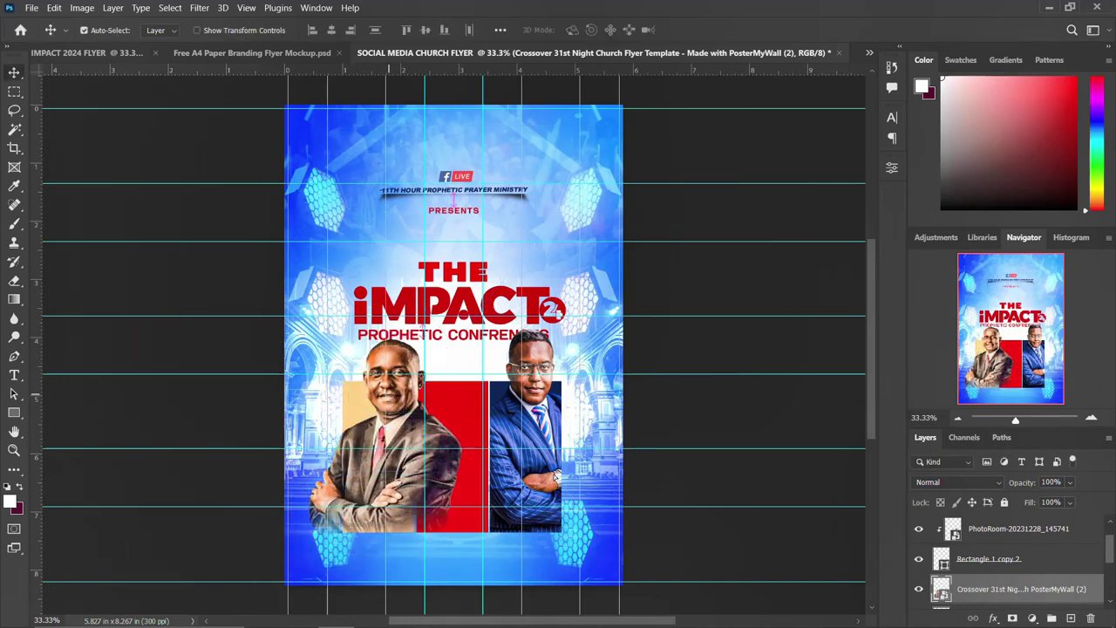
# Clip the brown-suited speaker to the rectangle, slide him into the red panel, and add an unclipped duplicate
pyautogui.rightClick(1049, 588)
pyautogui.click(901, 366)
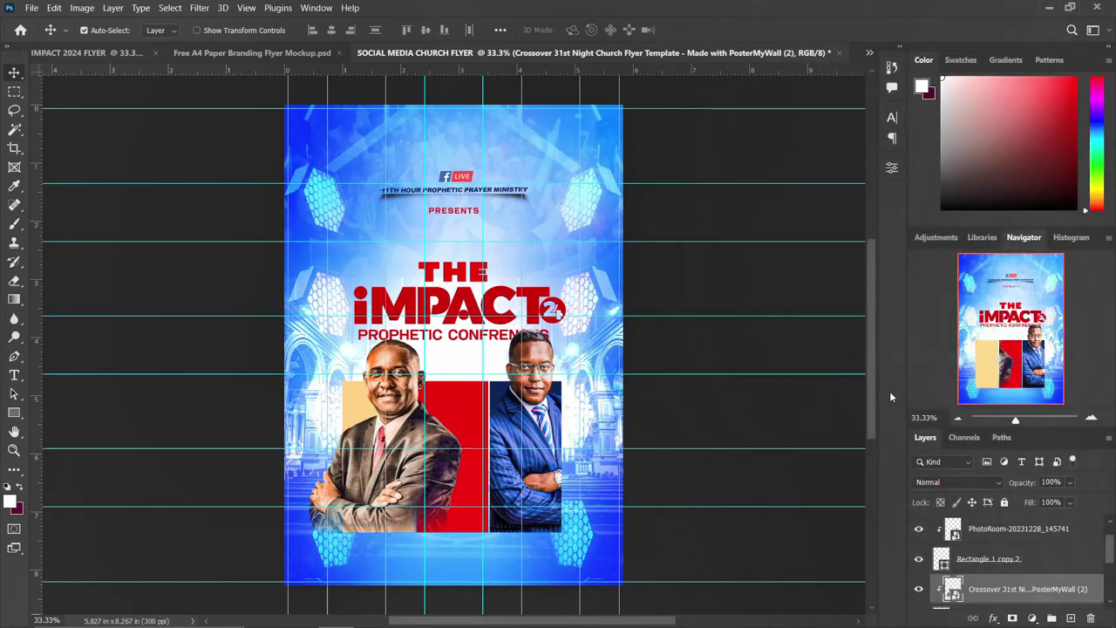
pyautogui.hotkey('ctrl', 't')
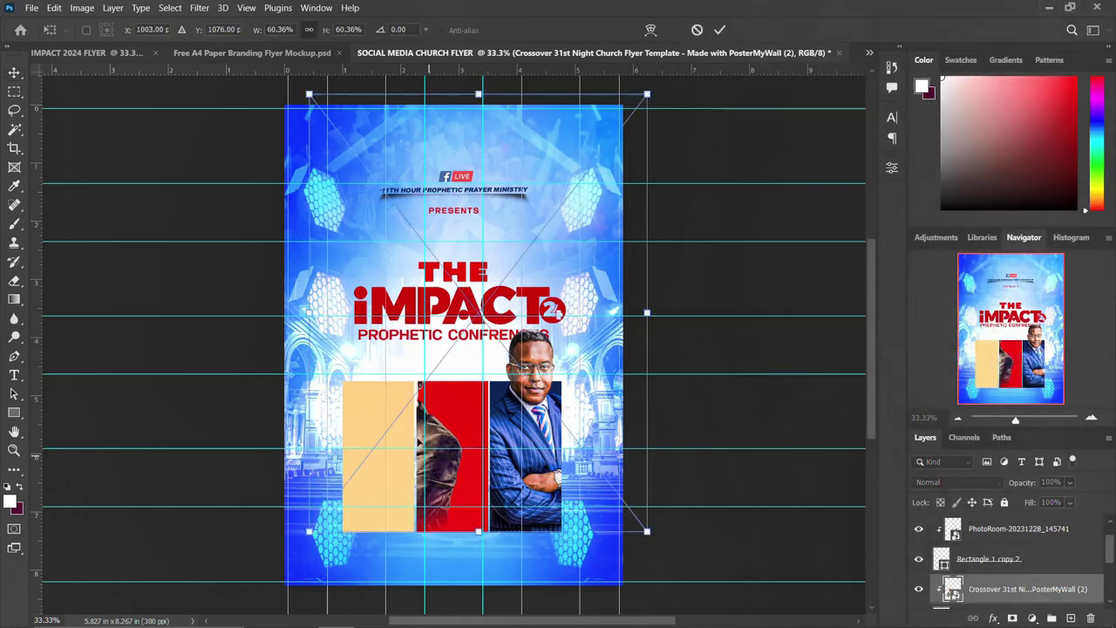
pyautogui.moveTo(376, 410); pyautogui.dragTo(445, 407)
pyautogui.press('Return')
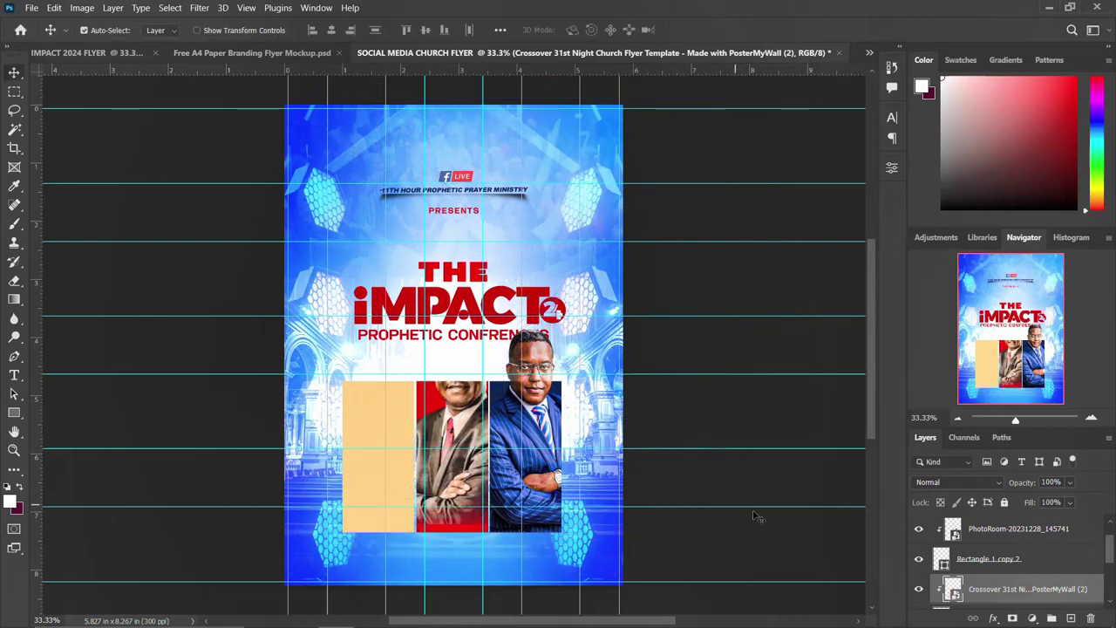
pyautogui.hotkey('ctrl', 'j')
pyautogui.hotkey('ctrl', 'alt', 'g')
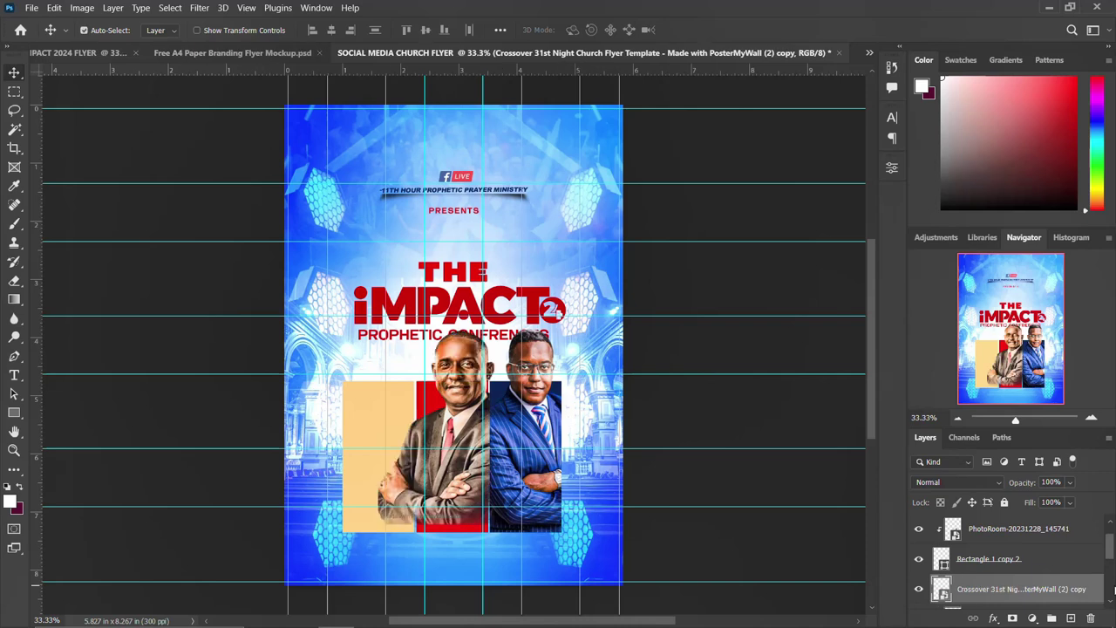
# Mask the brown-suited speaker's copy, invert the mask, and paint his head back above the panel top
pyautogui.click(1012, 618)
pyautogui.press('b')
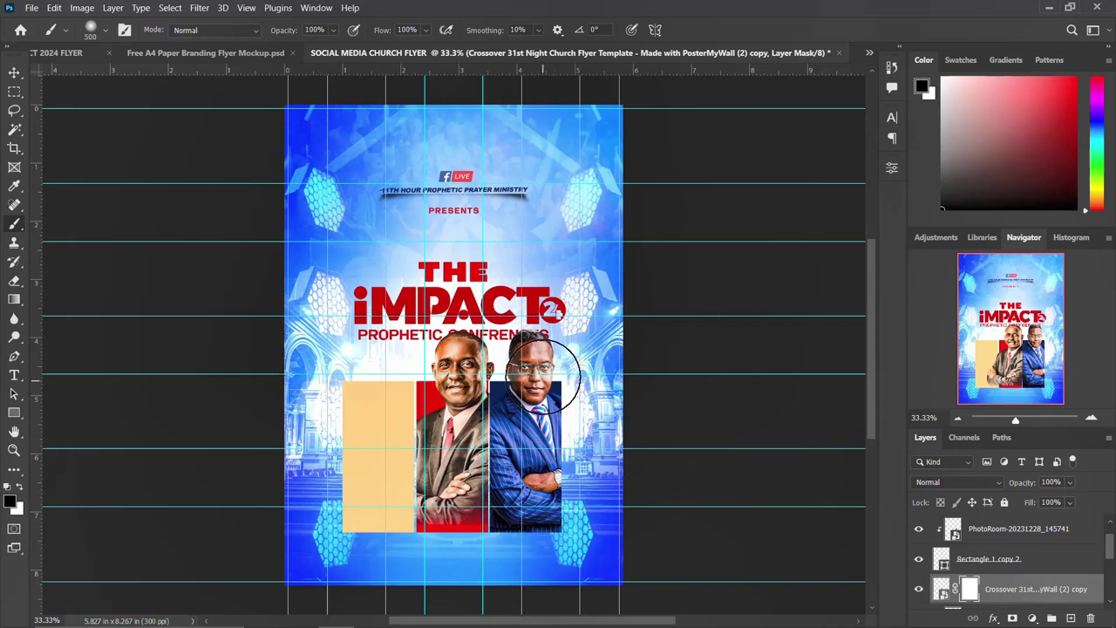
pyautogui.hotkey('ctrl', 'i')
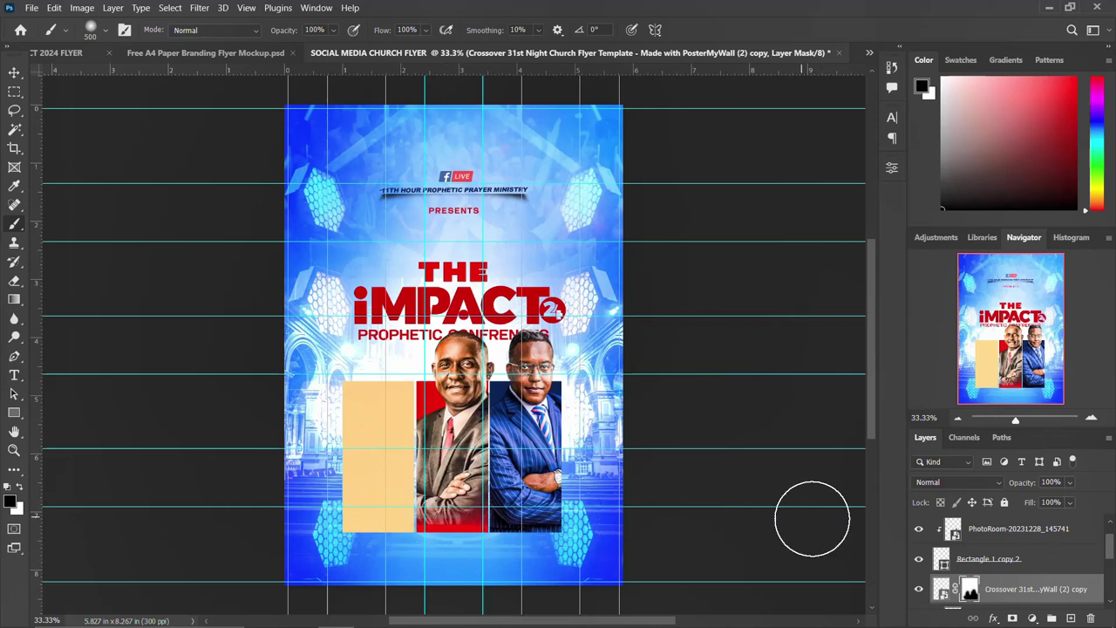
pyautogui.click(14, 72)
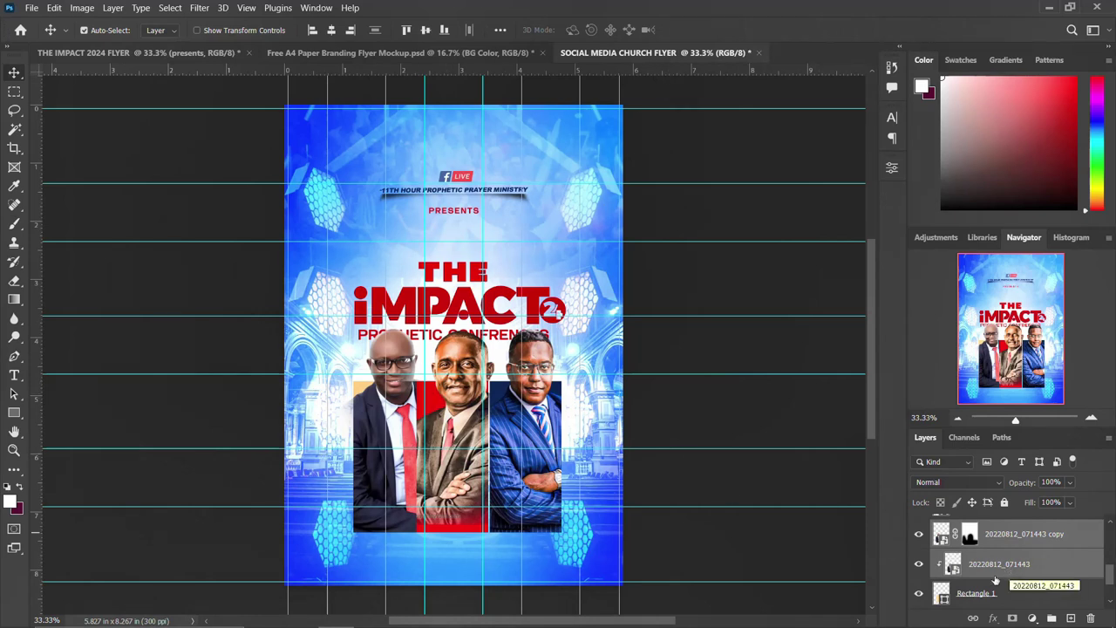
# Toggle the top portrait copy to compare, then touch up the 20220812_071443 copy's mask
pyautogui.keyDown('ctrl'); pyautogui.click(966, 598); pyautogui.keyUp('ctrl')
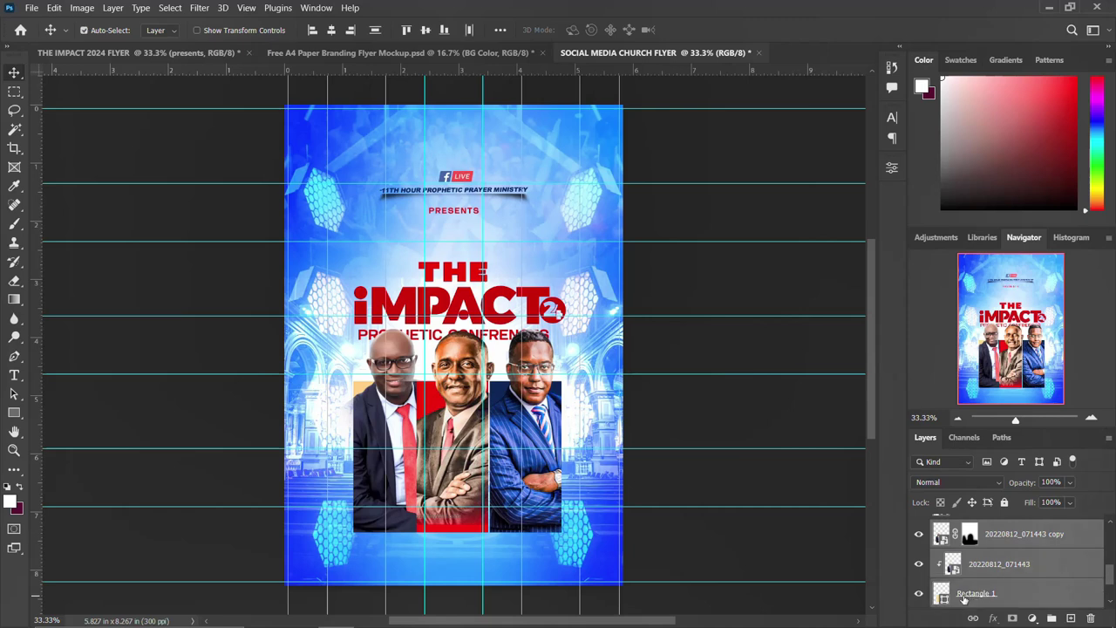
pyautogui.click(920, 537)
pyautogui.click(920, 537)
pyautogui.click(920, 537)
pyautogui.click(919, 537)
pyautogui.click(920, 537)
pyautogui.click(920, 537)
pyautogui.click(920, 537)
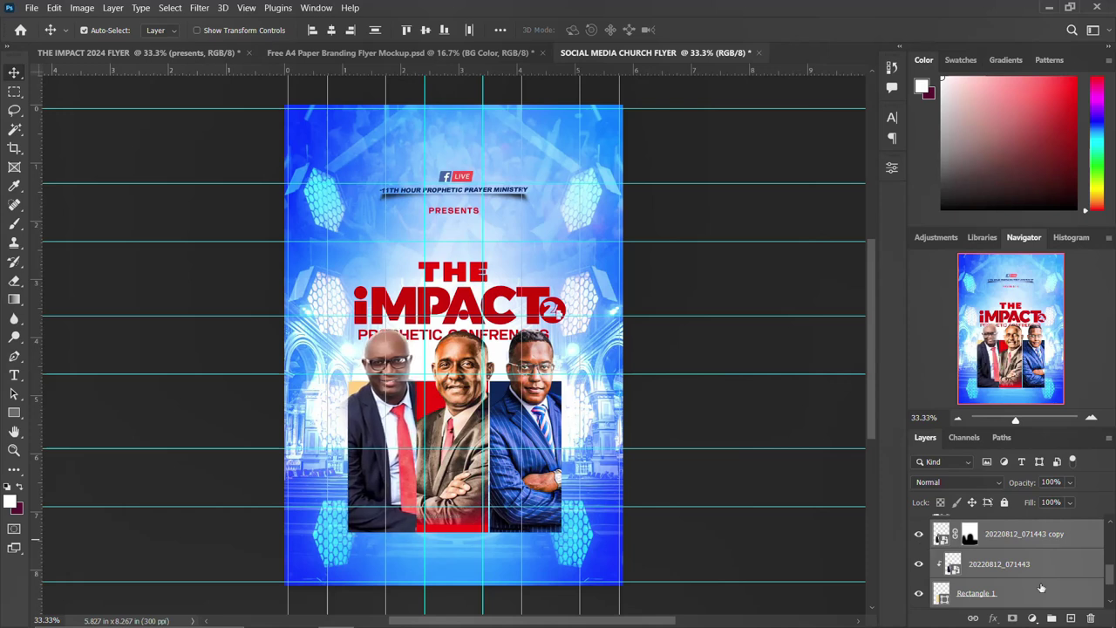
pyautogui.scroll(-1, 1041, 589)
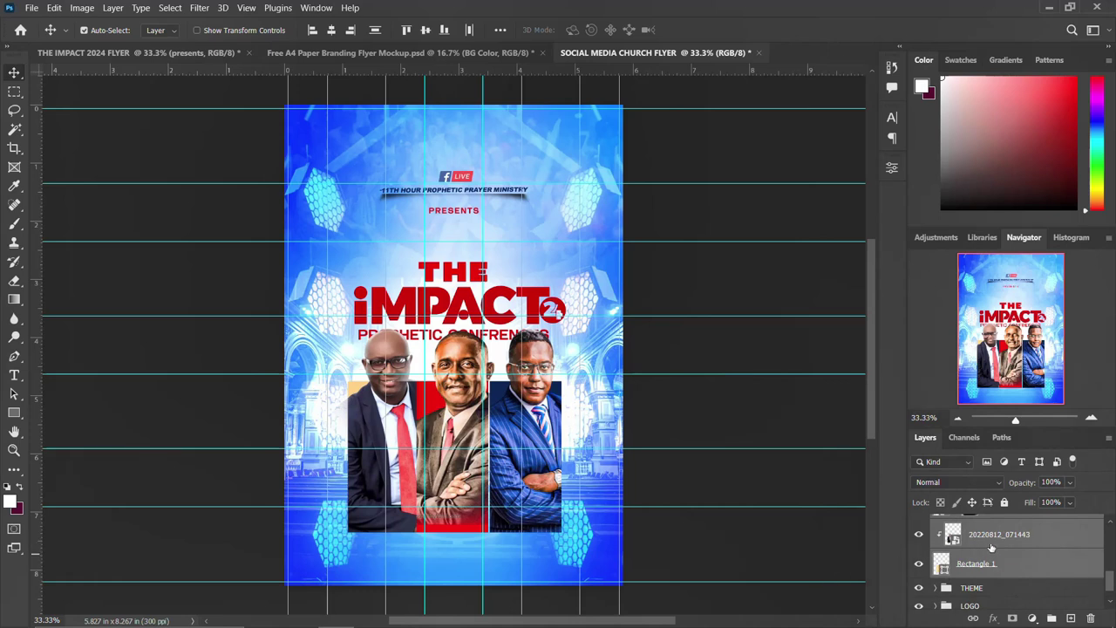
pyautogui.scroll(2, 991, 546)
pyautogui.click(968, 565)
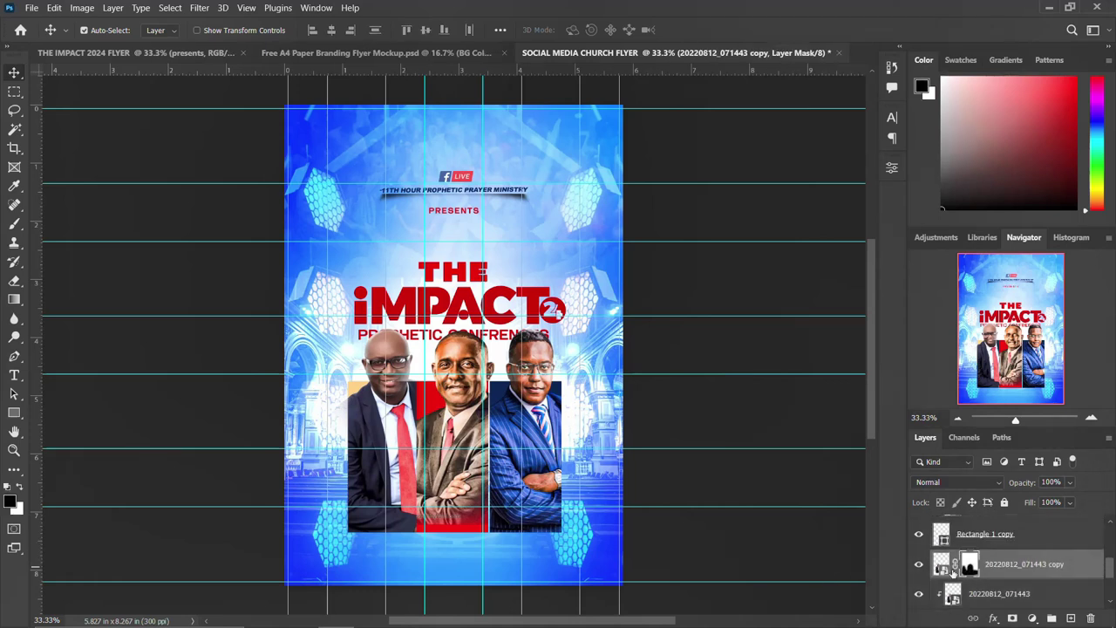
pyautogui.press('b')
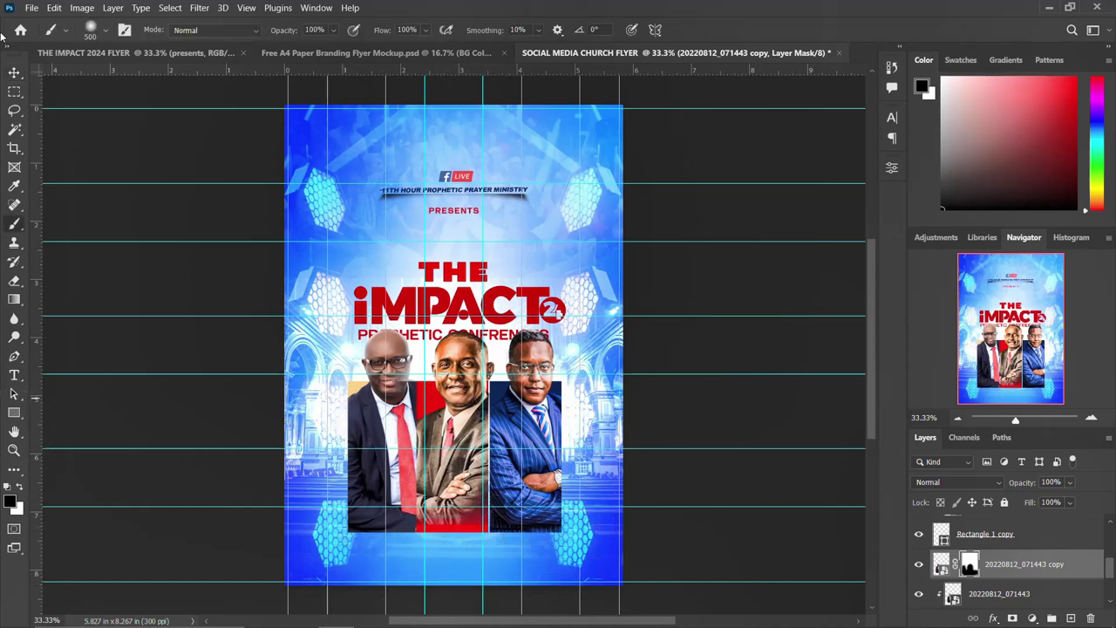
pyautogui.click(14, 72)
pyautogui.scroll(2, 993, 535)
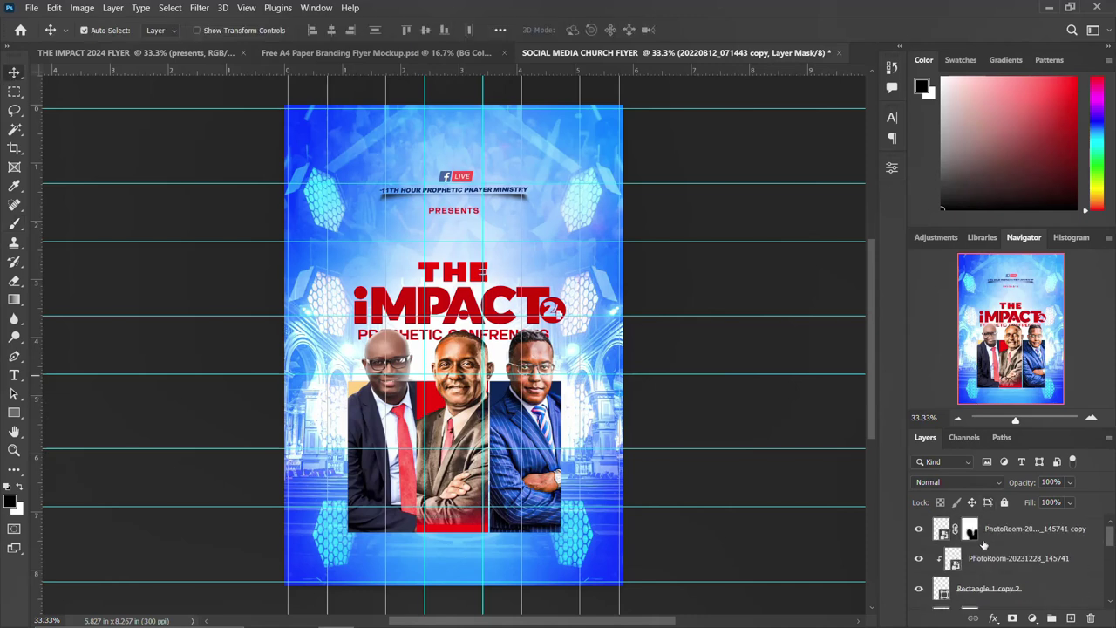
pyautogui.scroll(-3, 970, 532)
pyautogui.scroll(-2, 1000, 575)
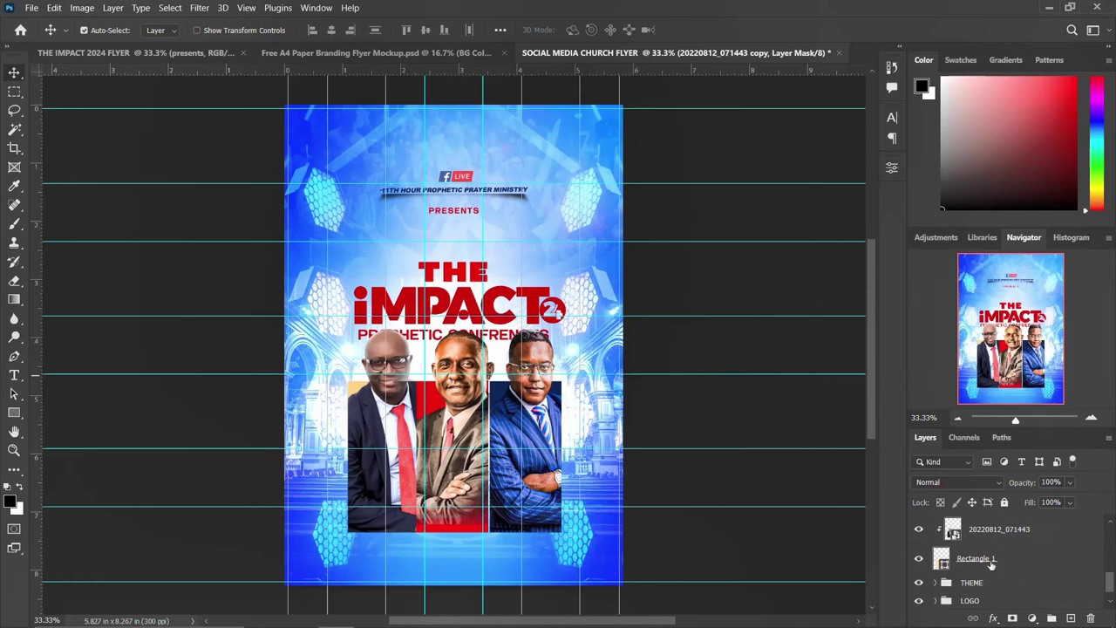
# Group the Rectangle 1 and speaker photo layers into Group 1 and convert it to a smart object
pyautogui.click(991, 561)
pyautogui.scroll(3, 991, 565)
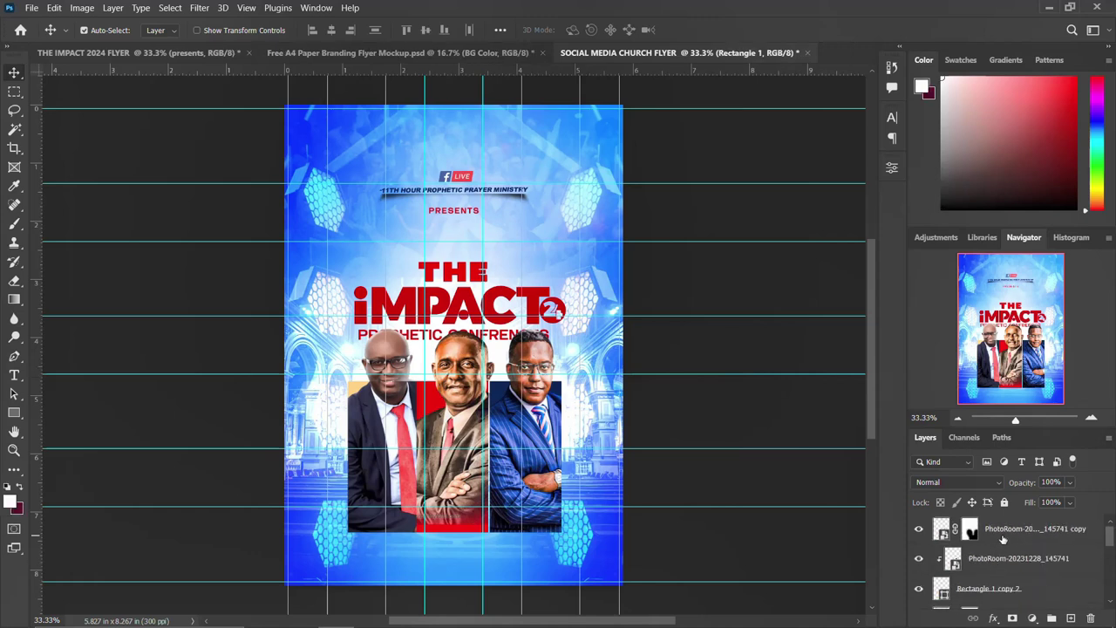
pyautogui.keyDown('shift'); pyautogui.click(1001, 539); pyautogui.keyUp('shift')
pyautogui.hotkey('ctrl', 'g')
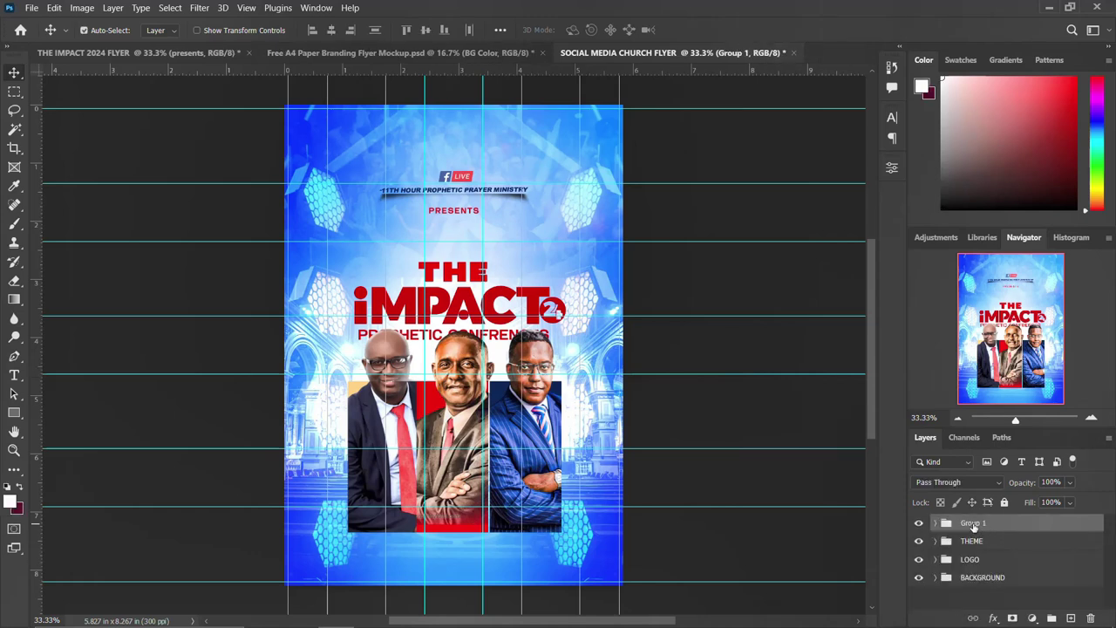
pyautogui.rightClick(974, 525)
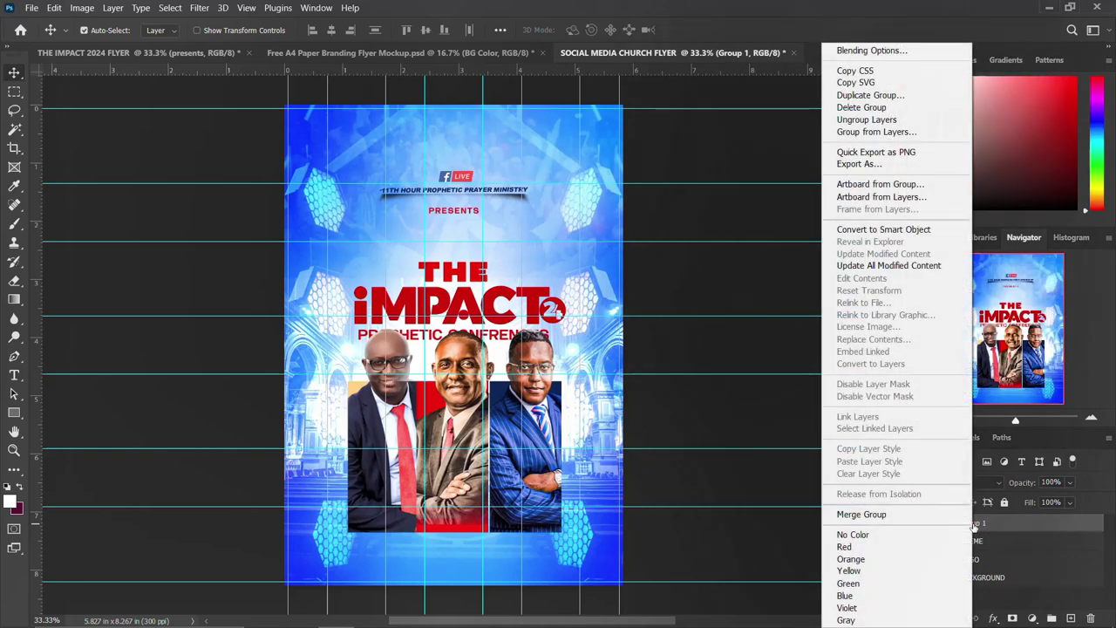
pyautogui.click(883, 230)
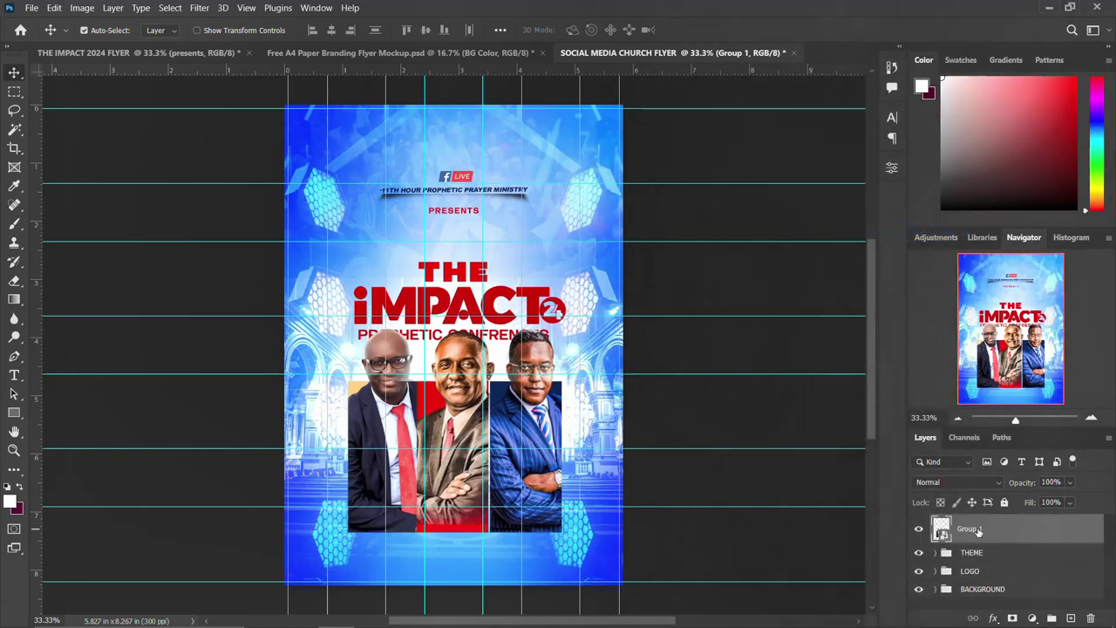
# Place the orange glow PNG from the IMPACT 2024 FLYER folder and narrow it into a vertical streak
pyautogui.moveTo(299, 613)
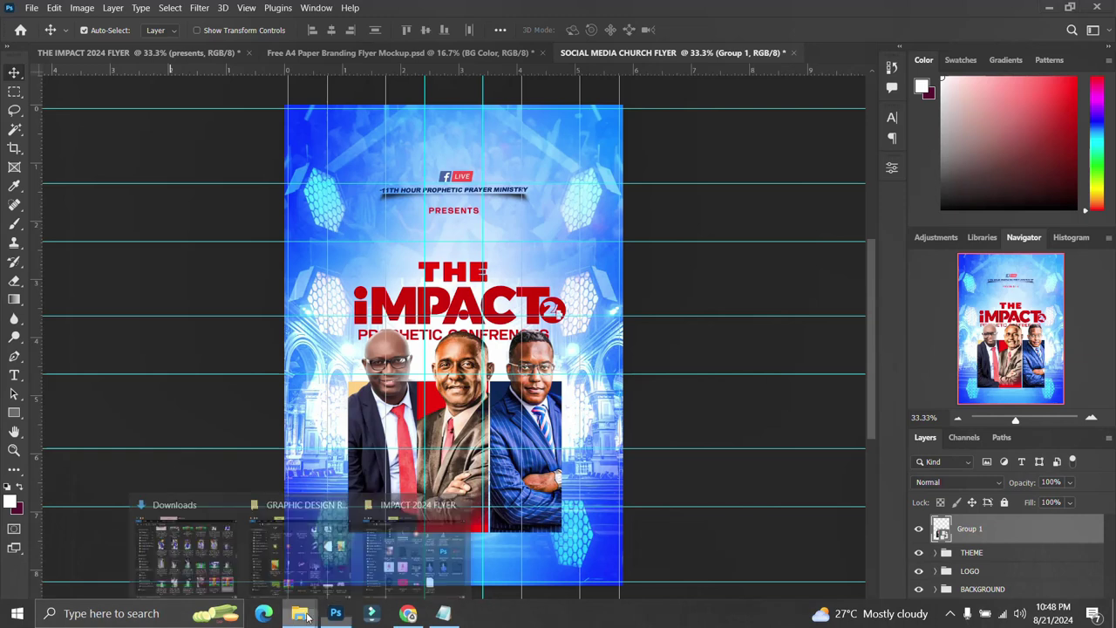
pyautogui.click(404, 554)
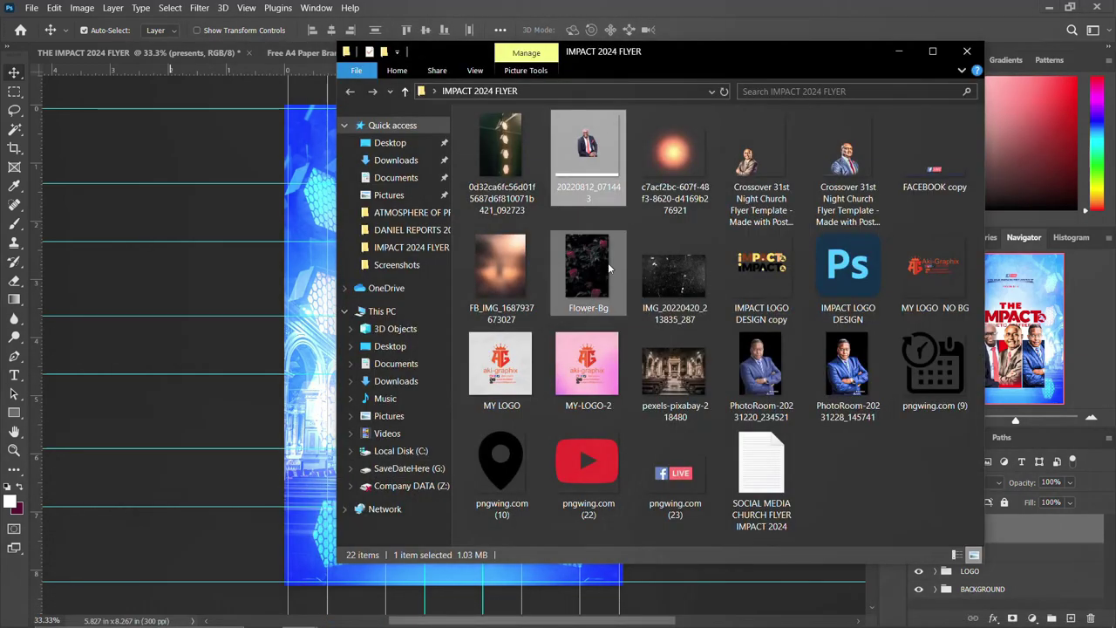
pyautogui.moveTo(669, 150); pyautogui.dragTo(155, 387)
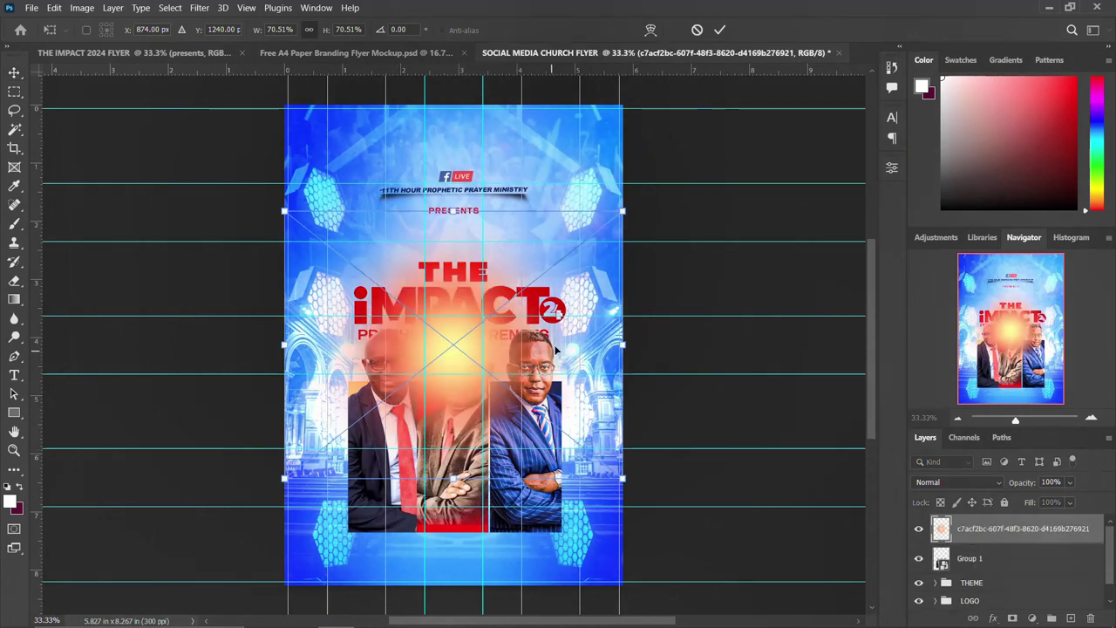
pyautogui.moveTo(535, 356); pyautogui.dragTo(347, 445)
pyautogui.press('Return')
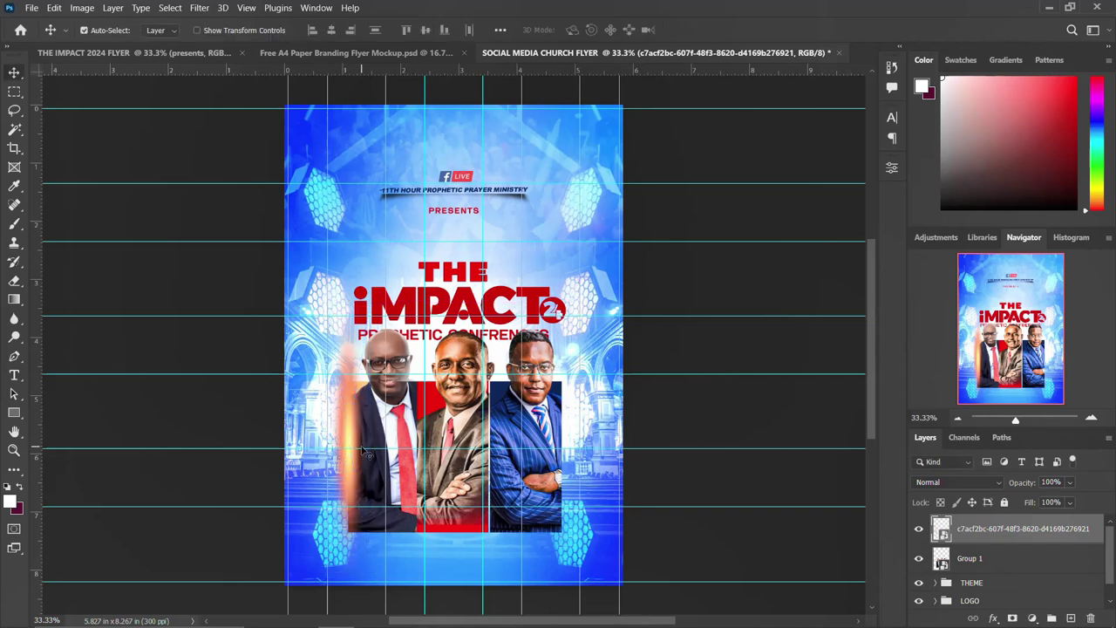
# Duplicate the glow streak beside the next panel, then preview blend modes on all glow layers
pyautogui.moveTo(354, 436); pyautogui.dragTo(567, 441)
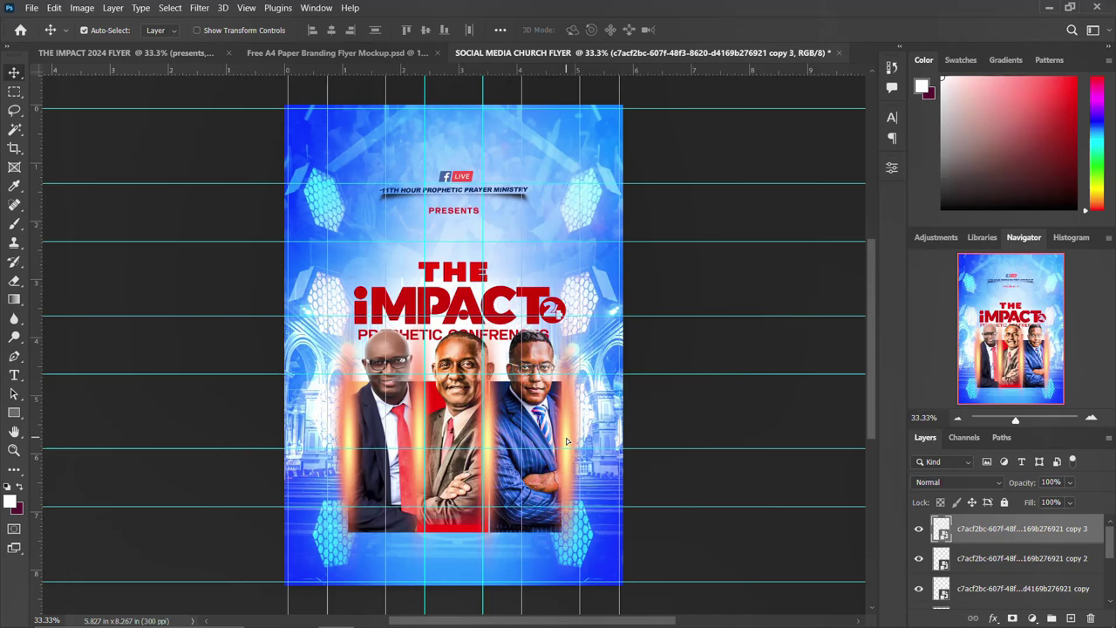
pyautogui.click(971, 483)
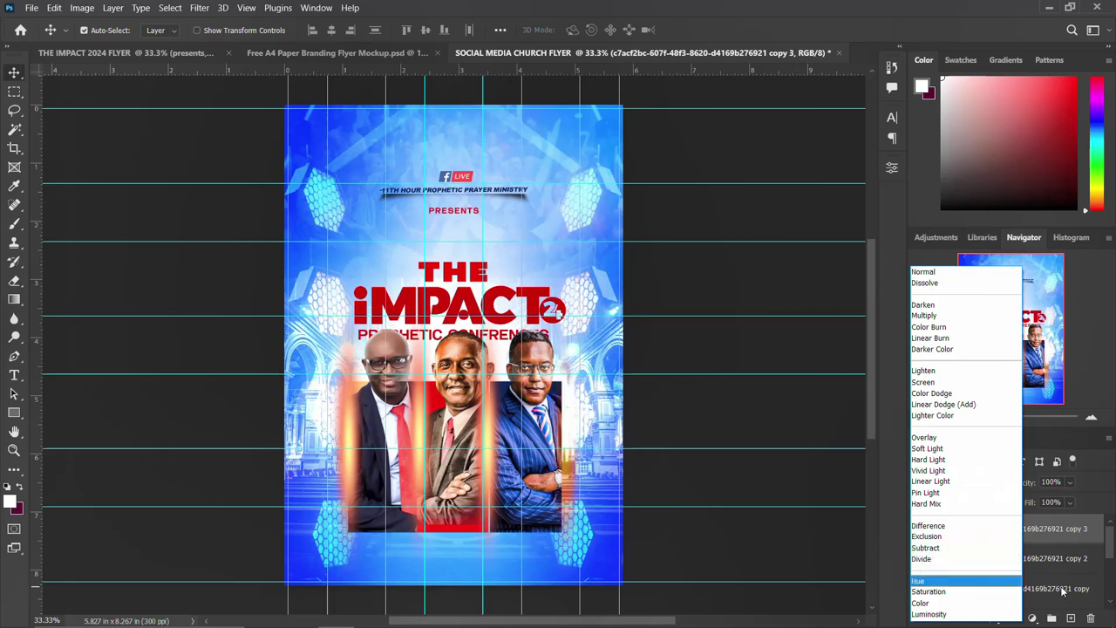
pyautogui.click(1062, 591)
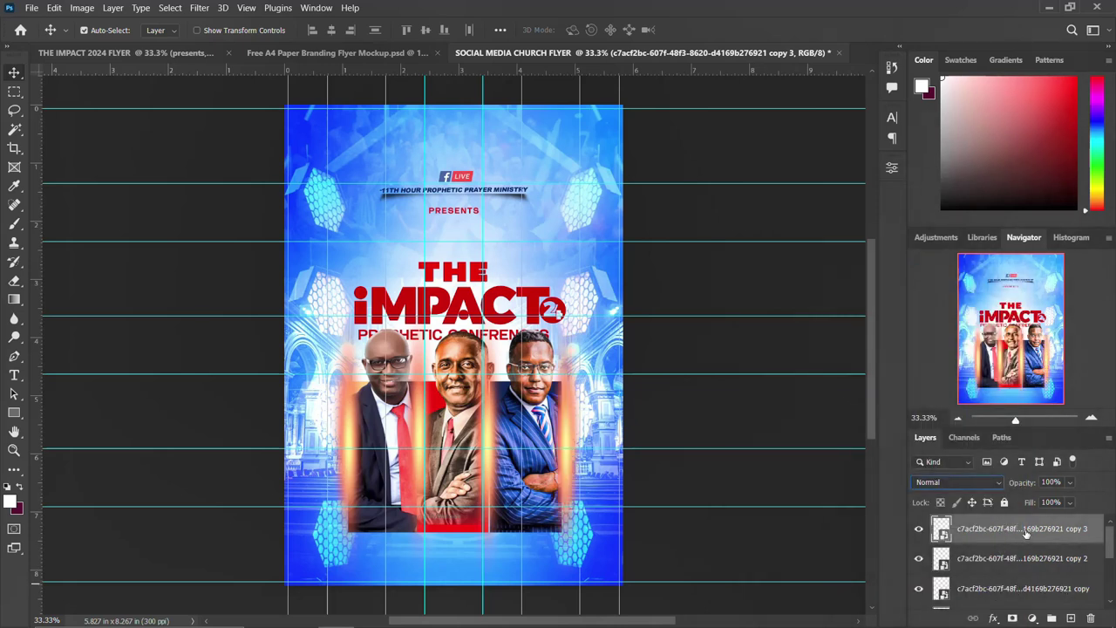
pyautogui.scroll(-1, 1026, 535)
pyautogui.keyDown('shift'); pyautogui.click(991, 589); pyautogui.keyUp('shift')
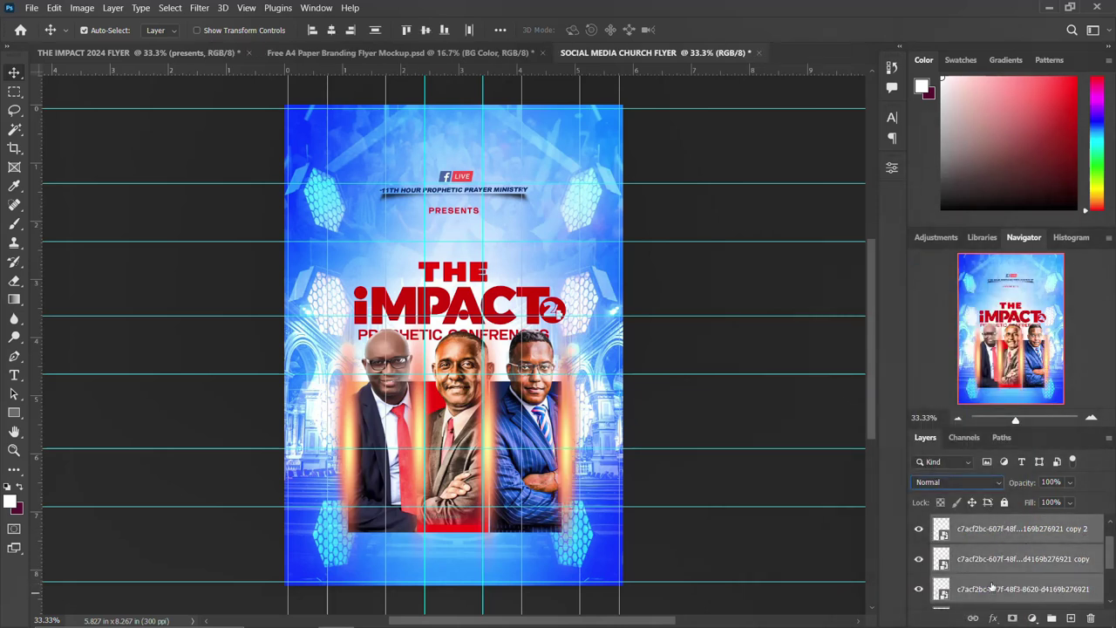
pyautogui.click(959, 483)
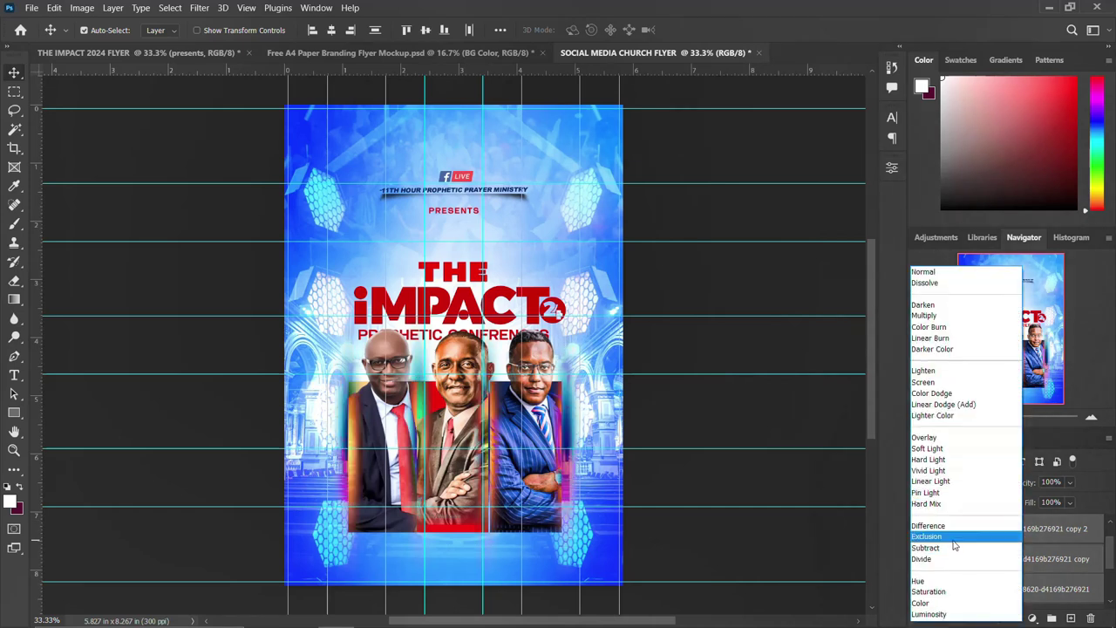
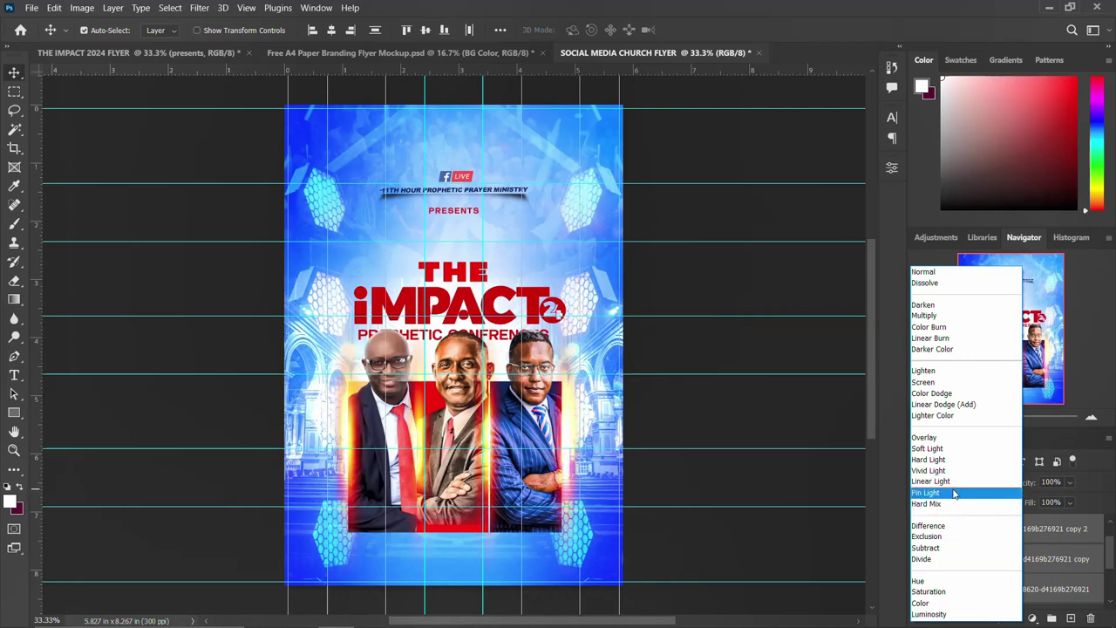
# Set the light overlay copy to Pin Light and group the three c7acf2bc copy layers
pyautogui.click(954, 494)
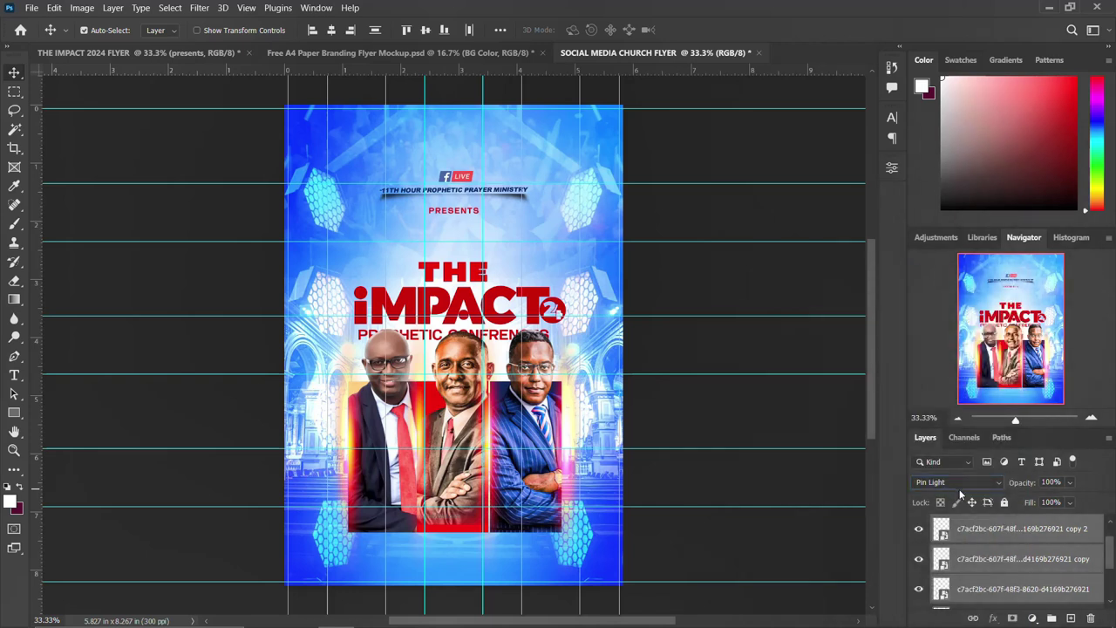
pyautogui.click(980, 591)
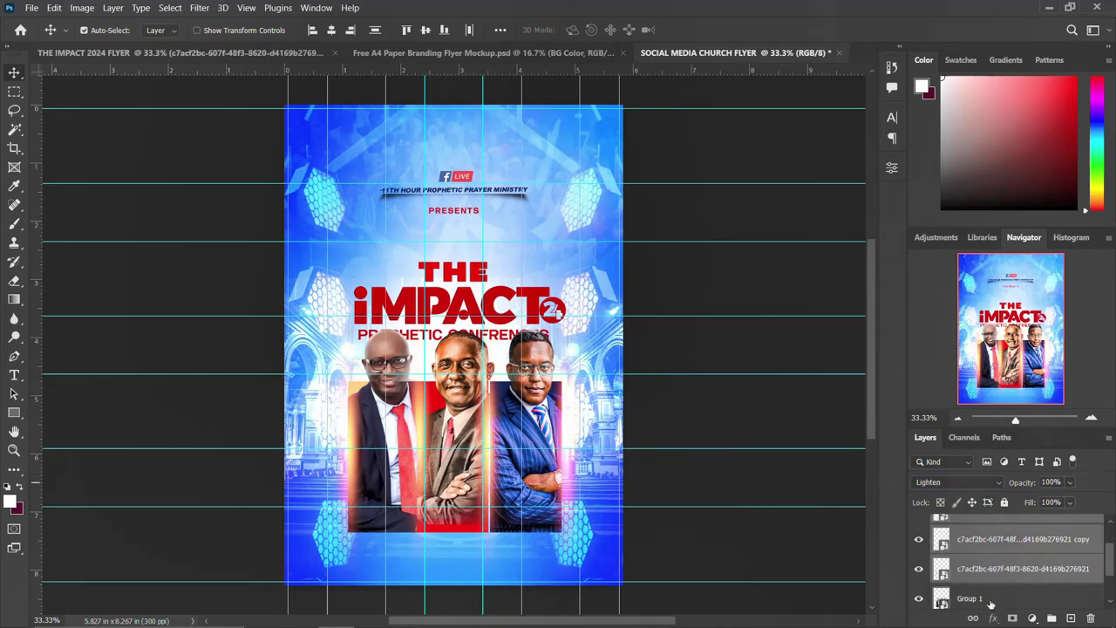
pyautogui.scroll(-2, 990, 602)
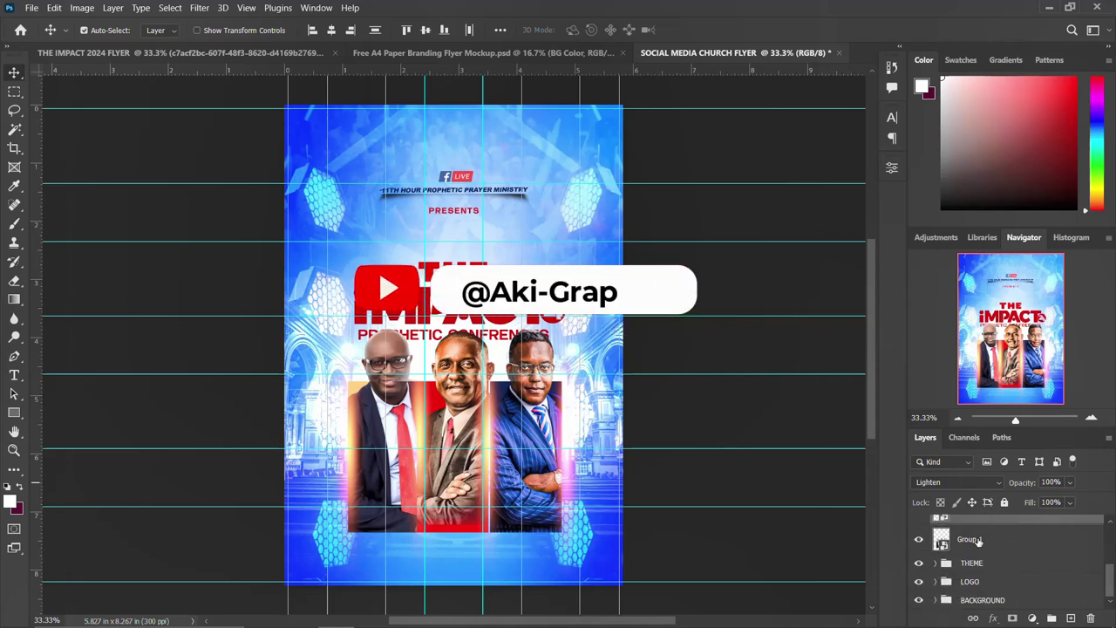
pyautogui.scroll(2, 978, 541)
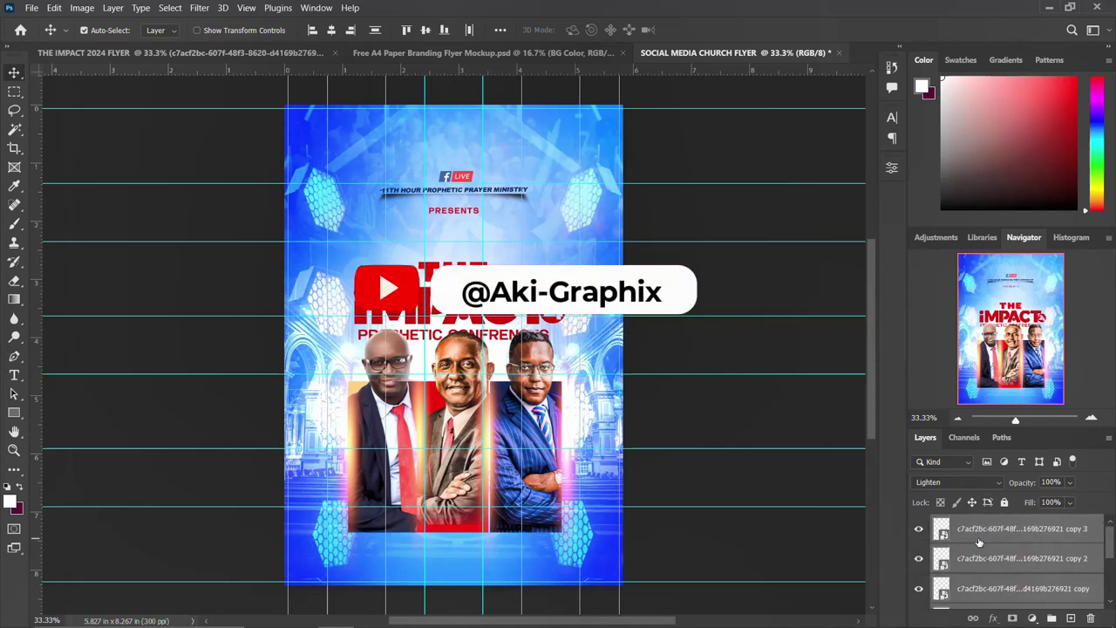
pyautogui.hotkey('ctrl', 'g')
# Rename the new group IMAGES and move the speaker photos slightly down
pyautogui.doubleClick(972, 527)
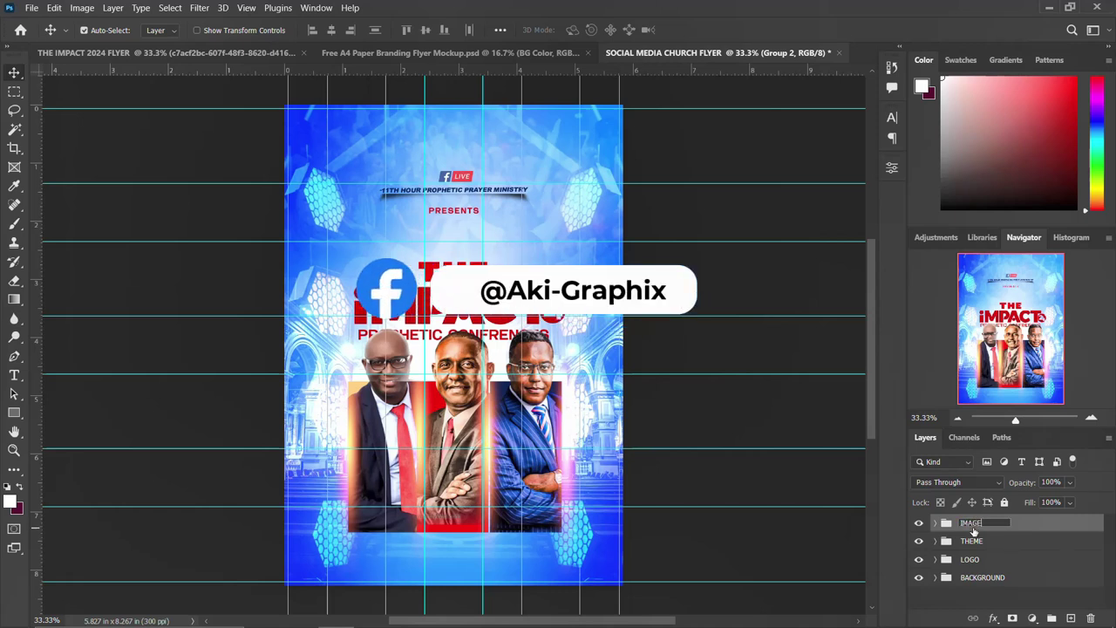
pyautogui.write('IMAGES')
pyautogui.press('Return')
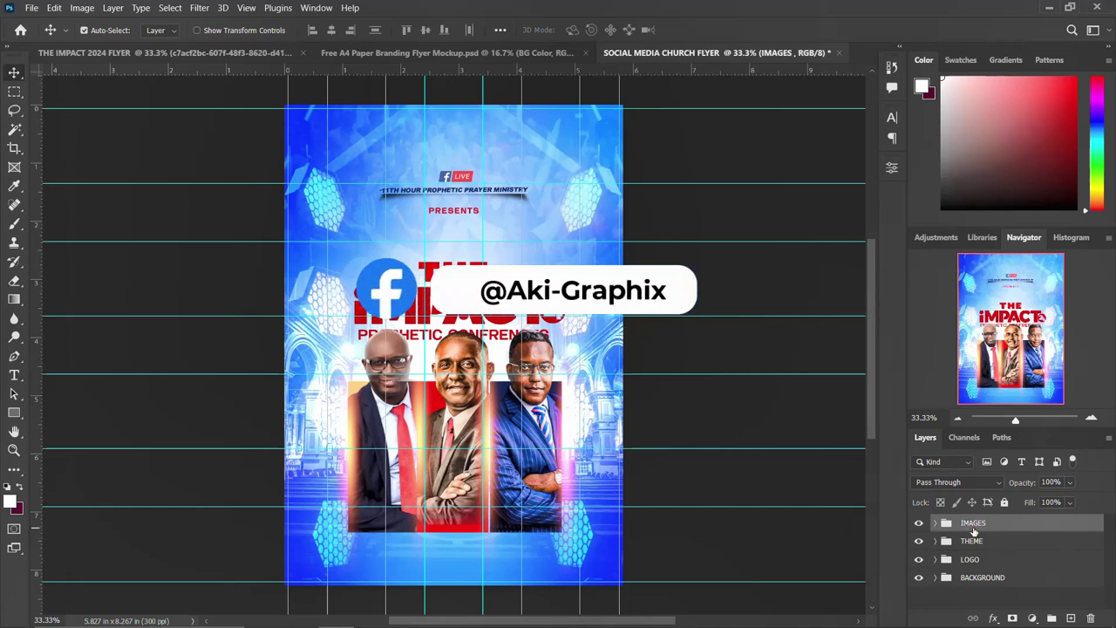
pyautogui.hotkey('ctrl', 't')
pyautogui.moveTo(454, 429); pyautogui.dragTo(454, 450)
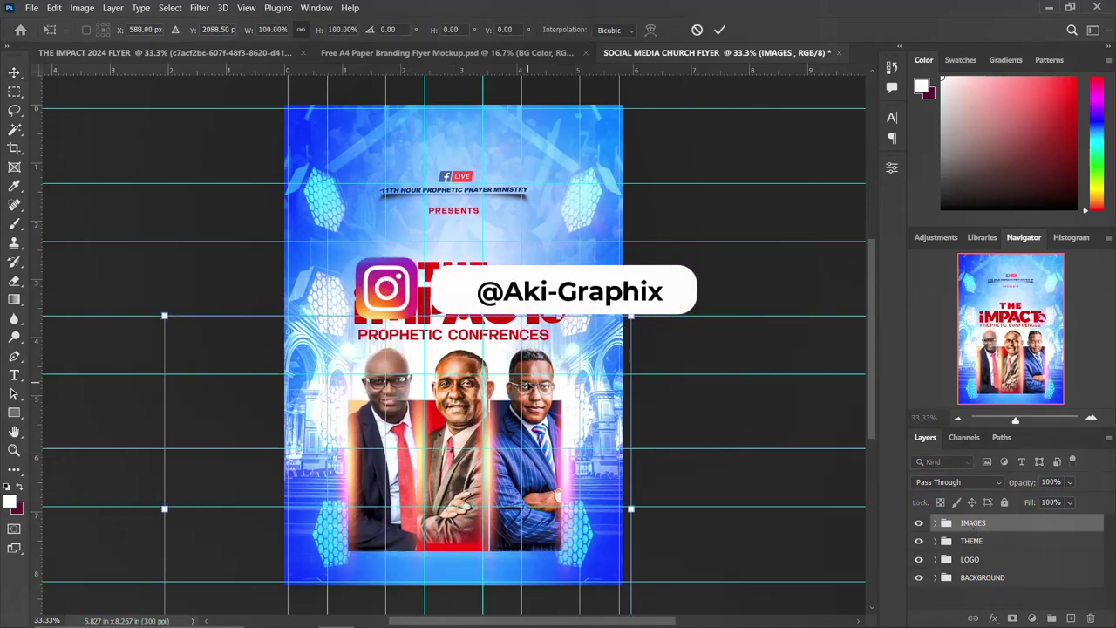
pyautogui.press('Return')
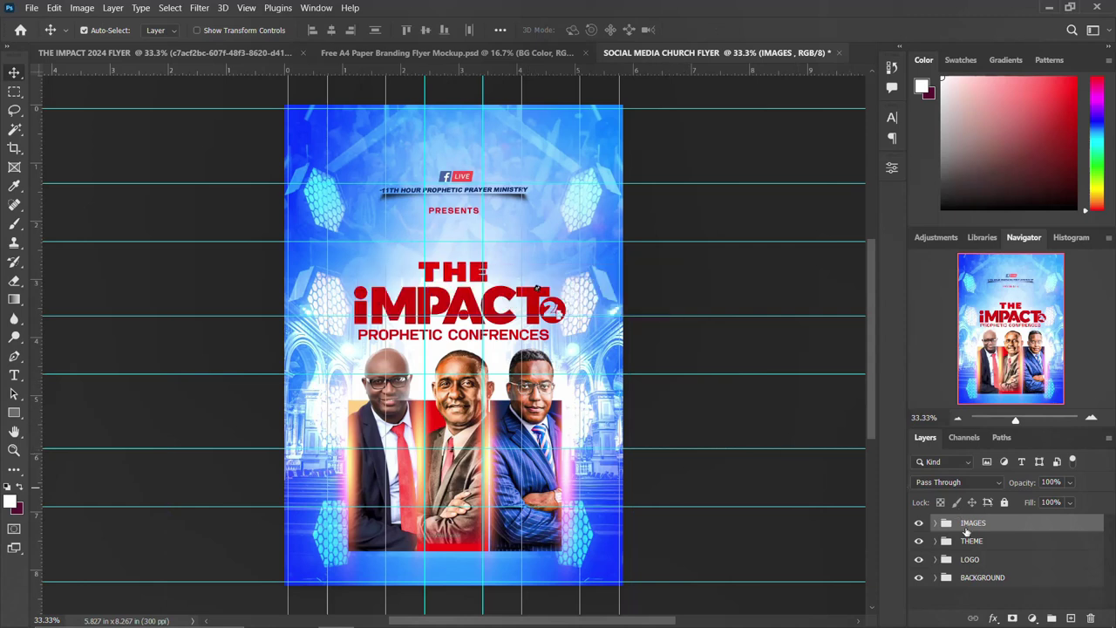
# Nudge the THEME conference title up with five Shift+Up steps
pyautogui.click(966, 542)
pyautogui.hotkey('shift', 'Up')
pyautogui.hotkey('shift', 'Up')
pyautogui.hotkey('shift', 'Up')
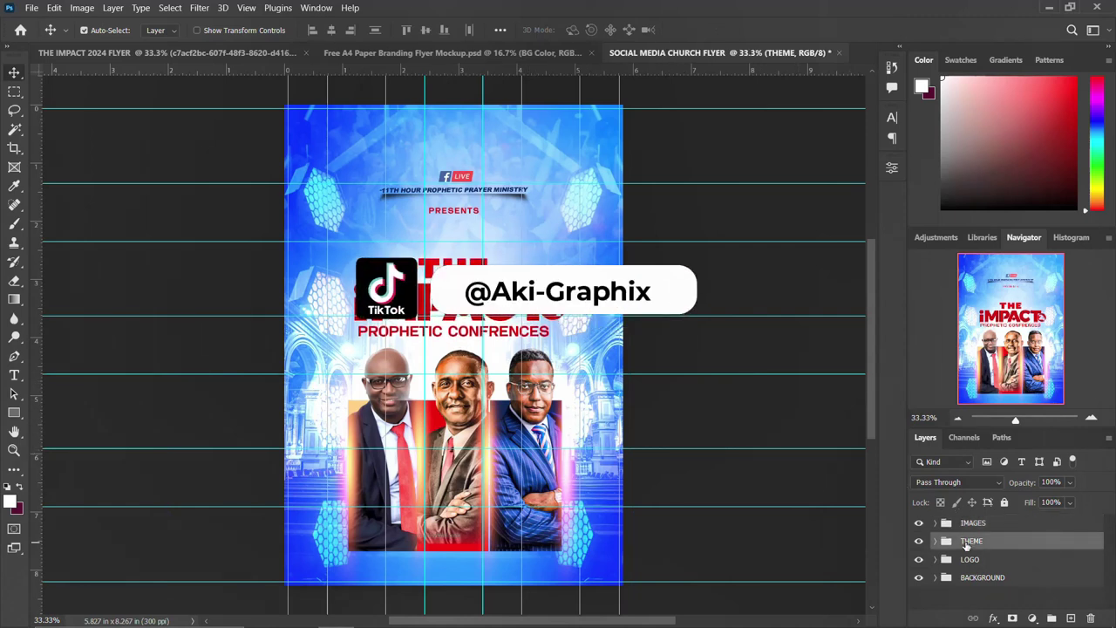
pyautogui.hotkey('shift', 'Up')
pyautogui.hotkey('shift', 'Up')
pyautogui.hotkey('shift', 'Up')
pyautogui.hotkey('shift', 'Up')
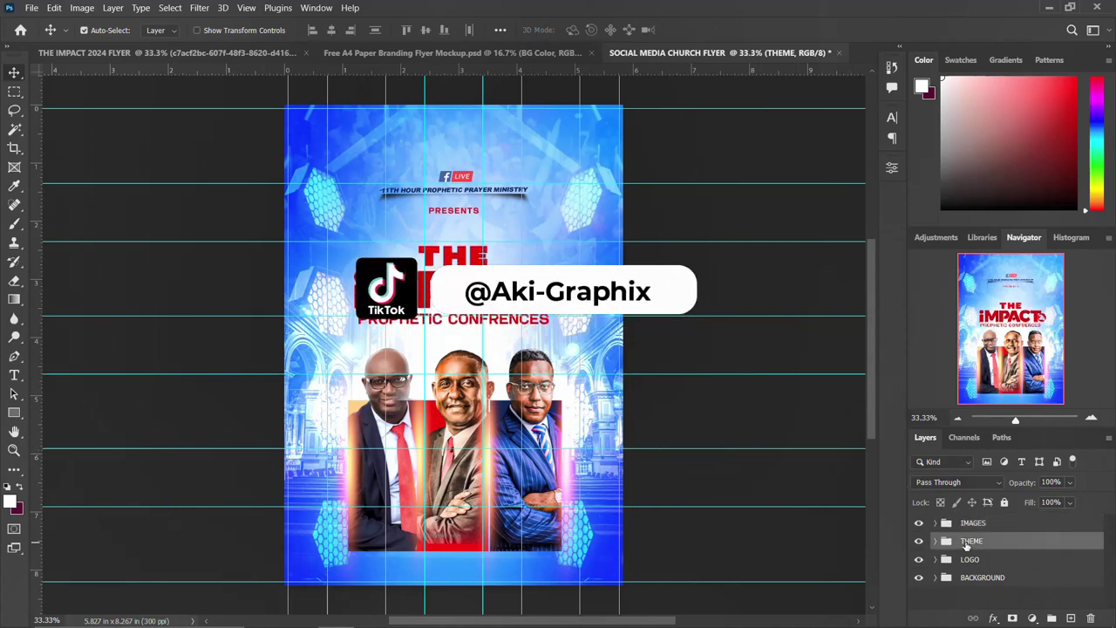
pyautogui.hotkey('shift', 'Up')
pyautogui.hotkey('shift', 'Up')
pyautogui.hotkey('shift', 'Up')
pyautogui.hotkey('shift', 'Up')
pyautogui.hotkey('shift', 'Up')
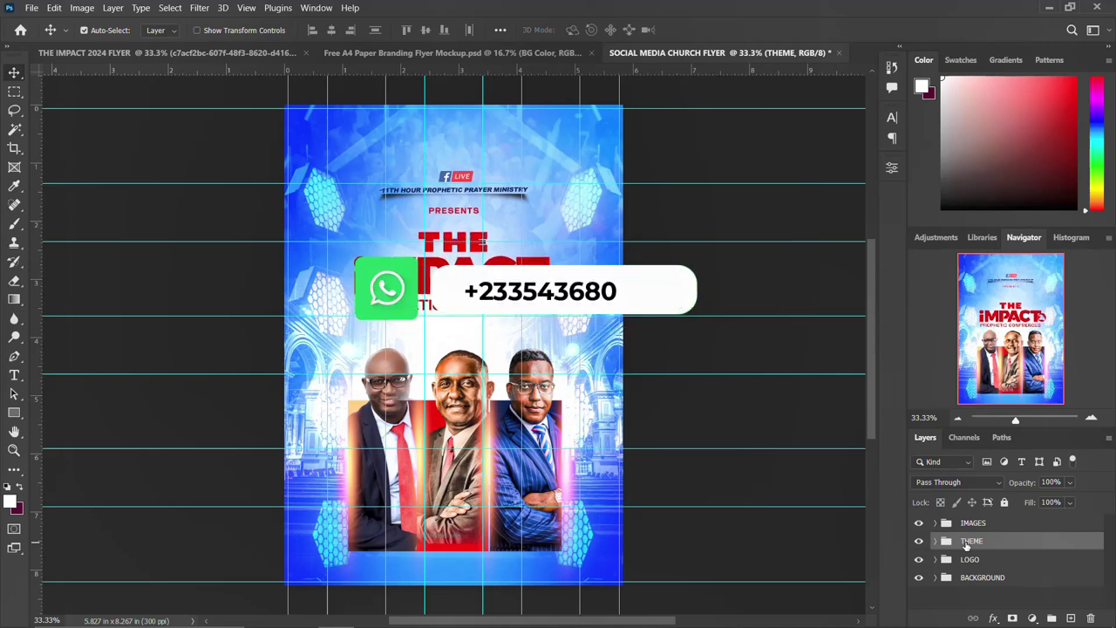
pyautogui.hotkey('shift', 'Up')
pyautogui.hotkey('shift', 'Up')
pyautogui.hotkey('shift', 'Up')
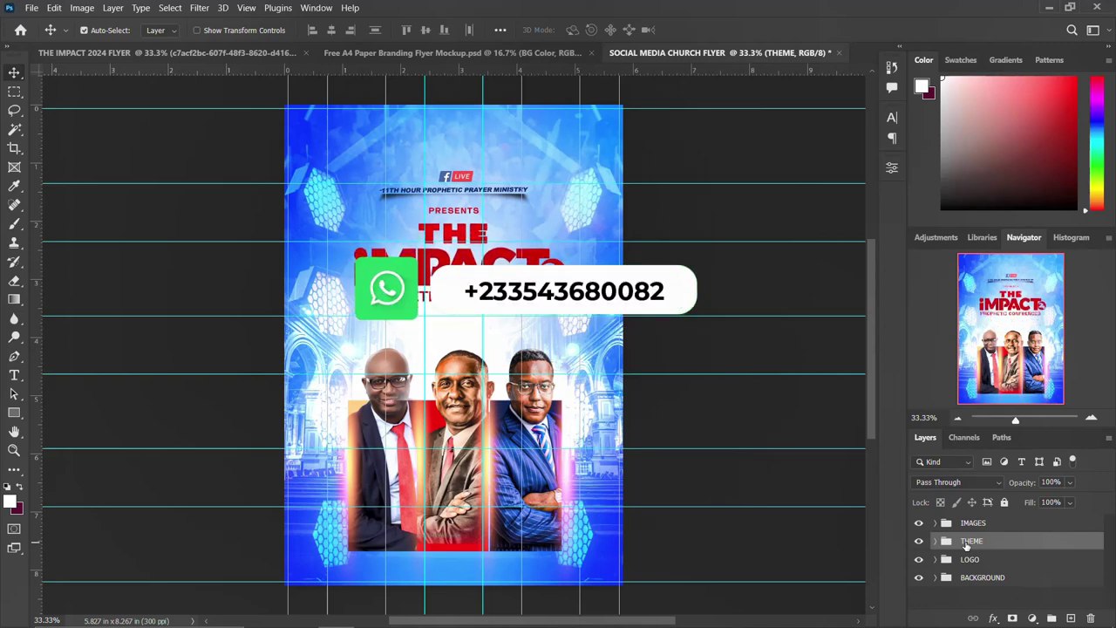
pyautogui.hotkey('shift', 'Up')
pyautogui.hotkey('shift', 'Up')
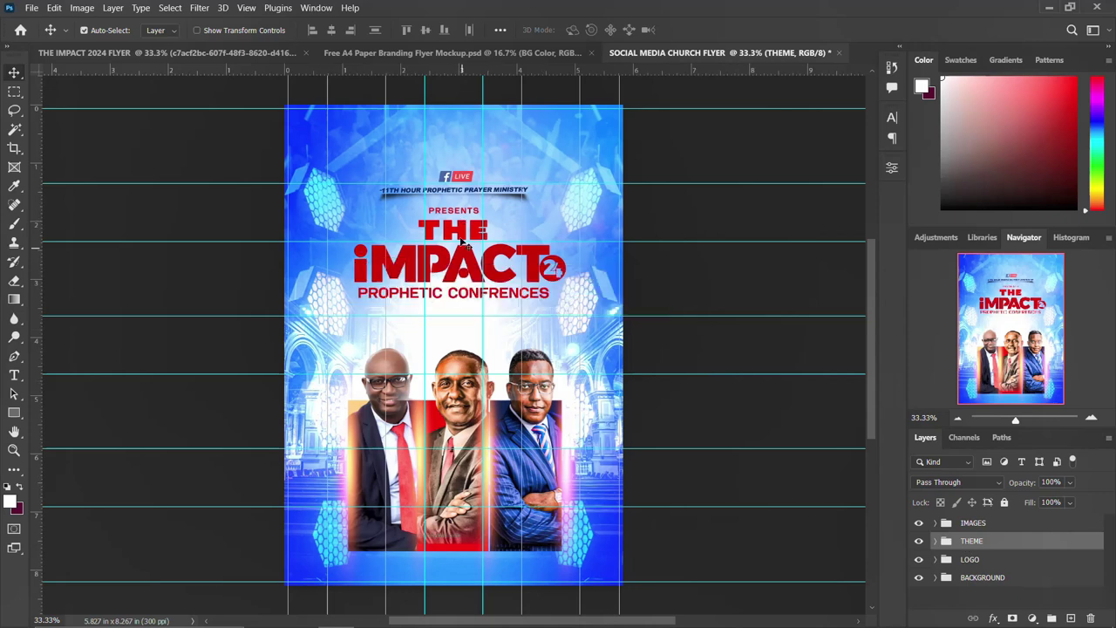
# Raise the LOGO group two Shift+Up steps, then switch to THE IMPACT 2024 FLYER
pyautogui.click(968, 559)
pyautogui.hotkey('shift', 'Up')
pyautogui.hotkey('shift', 'Up')
pyautogui.hotkey('shift', 'Up')
pyautogui.hotkey('shift', 'Up')
pyautogui.hotkey('shift', 'Up')
pyautogui.hotkey('shift', 'Up')
pyautogui.hotkey('shift', 'Up')
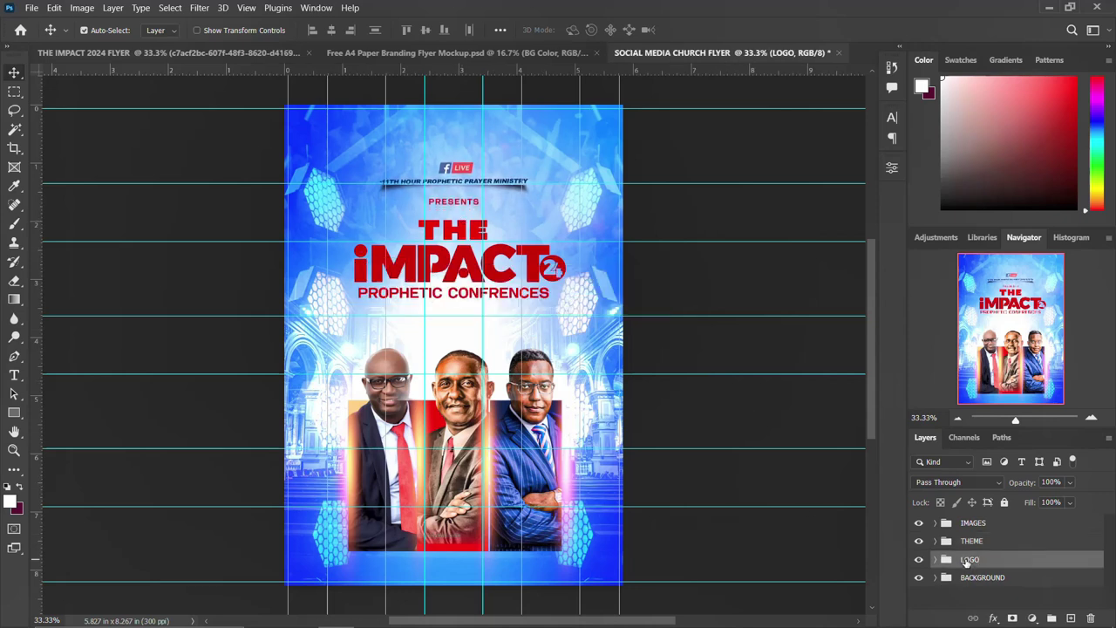
pyautogui.hotkey('shift', 'Up')
pyautogui.hotkey('shift', 'Up')
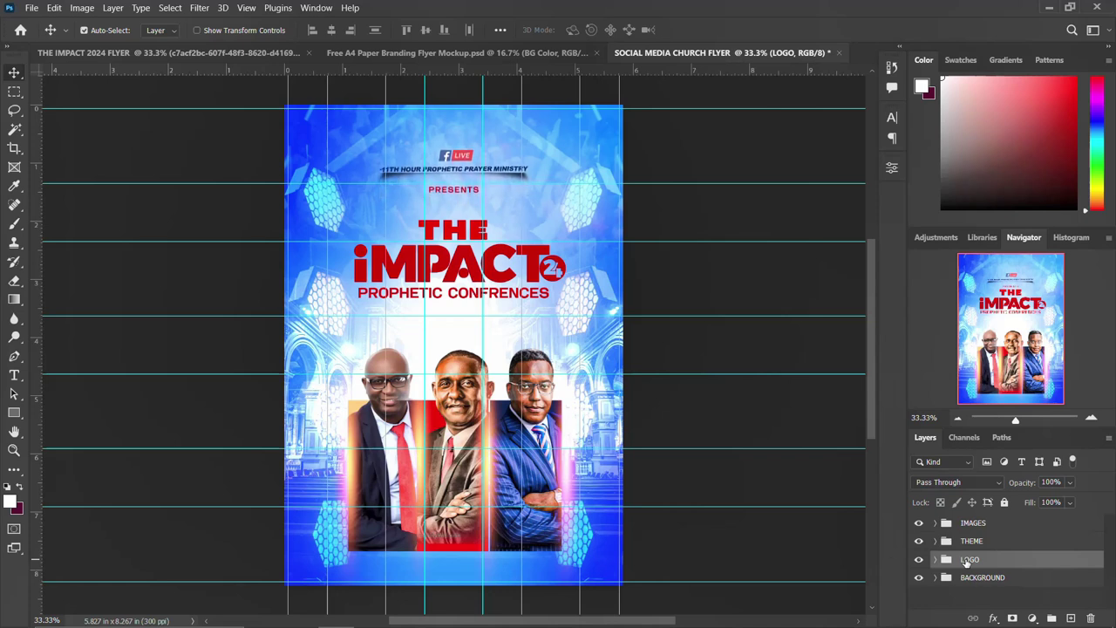
pyautogui.click(146, 52)
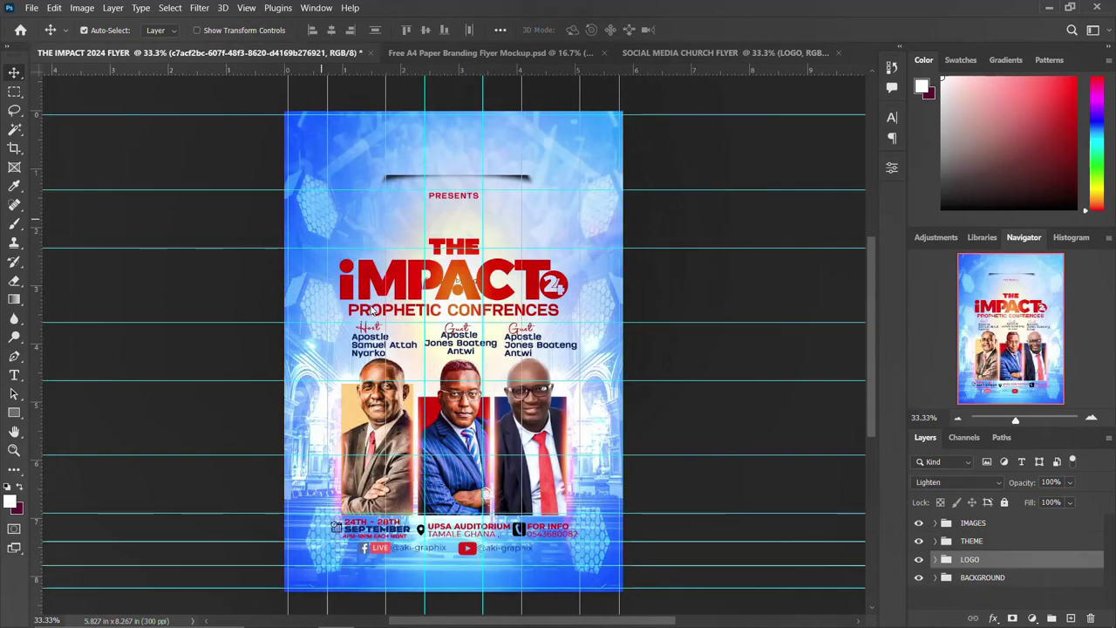
# Copy the host name and Host label onto the social flyer above the left speaker
pyautogui.click(370, 346)
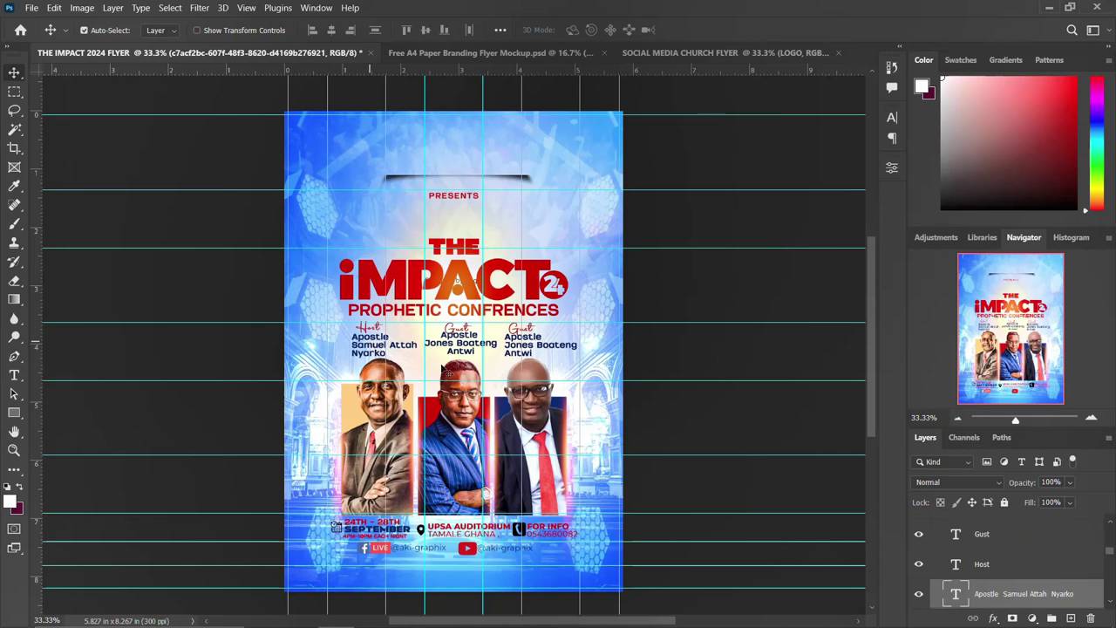
pyautogui.keyDown('shift'); pyautogui.click(982, 564); pyautogui.keyUp('shift')
pyautogui.scroll(-1, 982, 574)
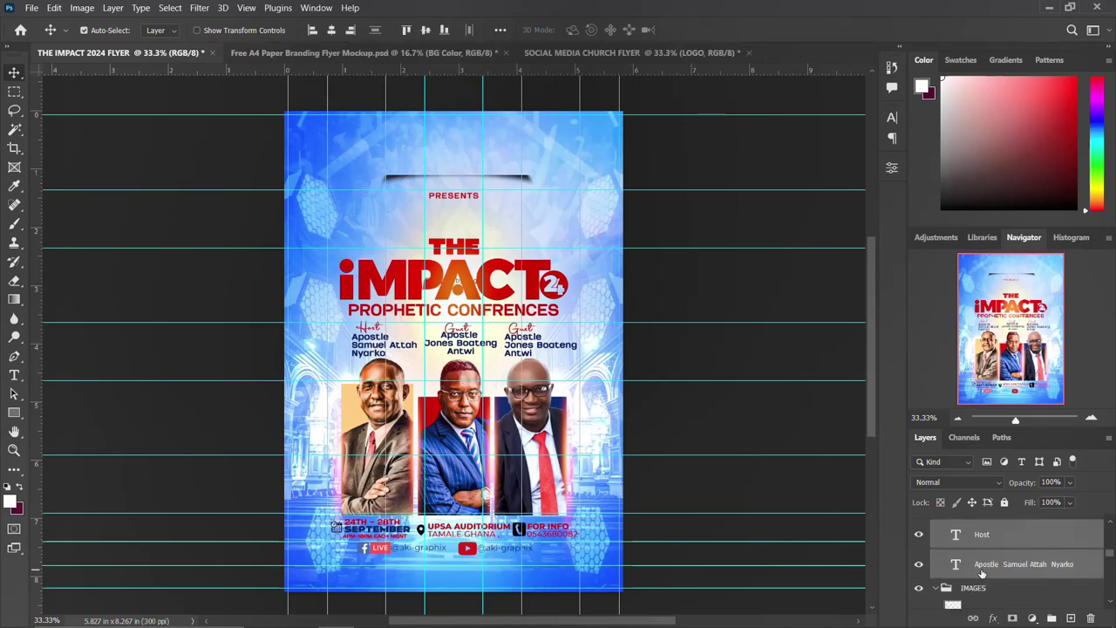
pyautogui.moveTo(366, 353); pyautogui.dragTo(575, 73)
pyautogui.click(613, 53)
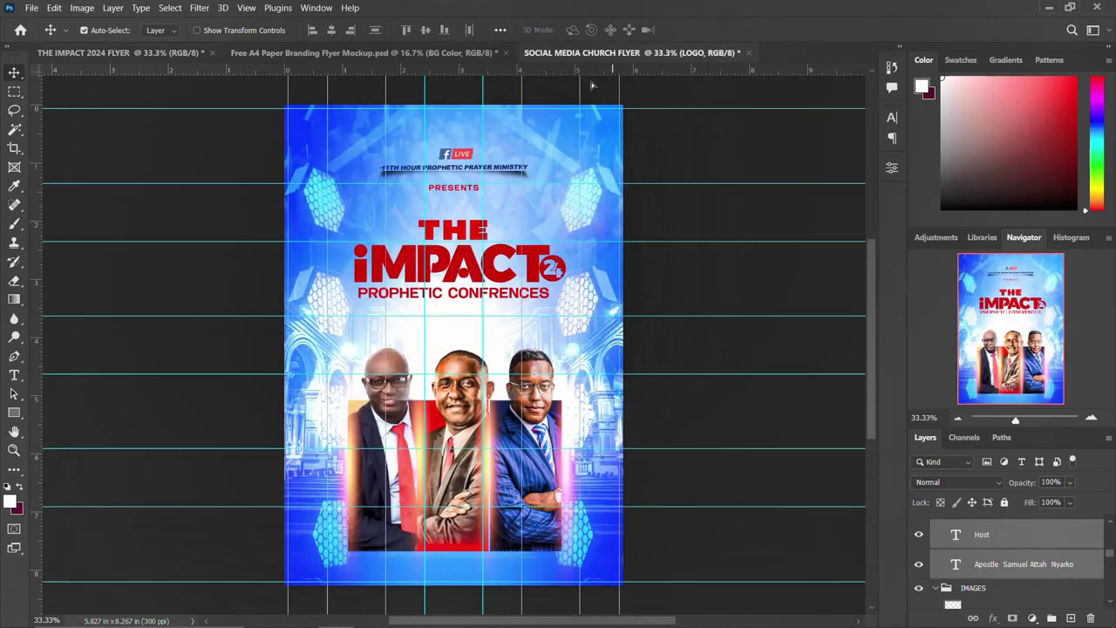
pyautogui.moveTo(378, 338)
pyautogui.mouseDown()
pyautogui.moveTo(389, 310)
pyautogui.moveTo(378, 333)
pyautogui.mouseUp()
# Copy the guest names and Guest labels onto the social flyer above the other two speakers
pyautogui.click(164, 56)
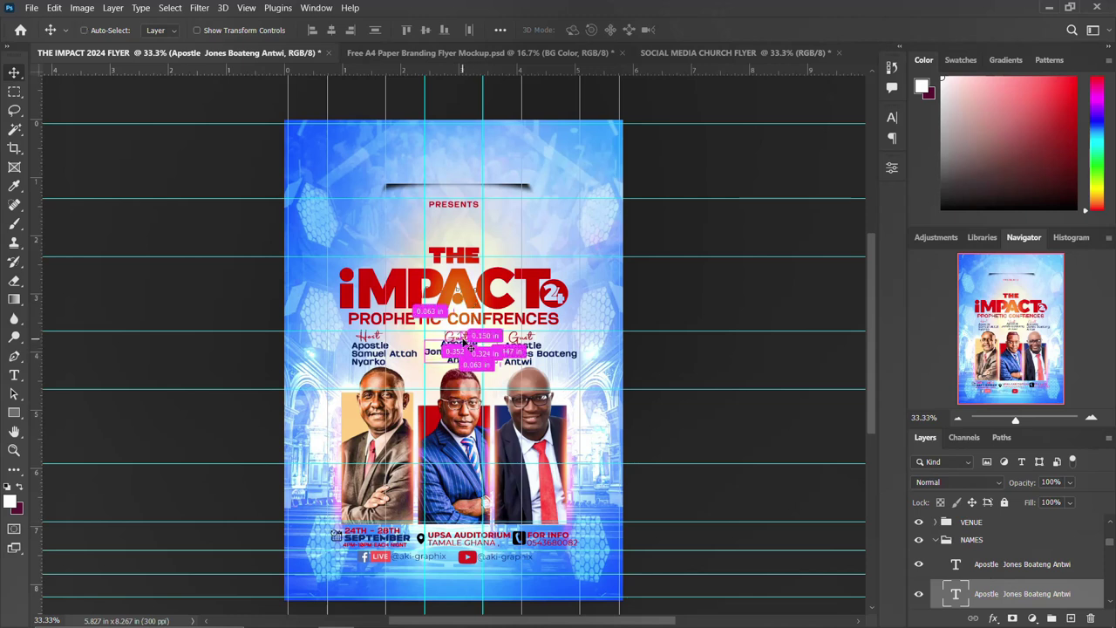
pyautogui.scroll(-2, 1007, 577)
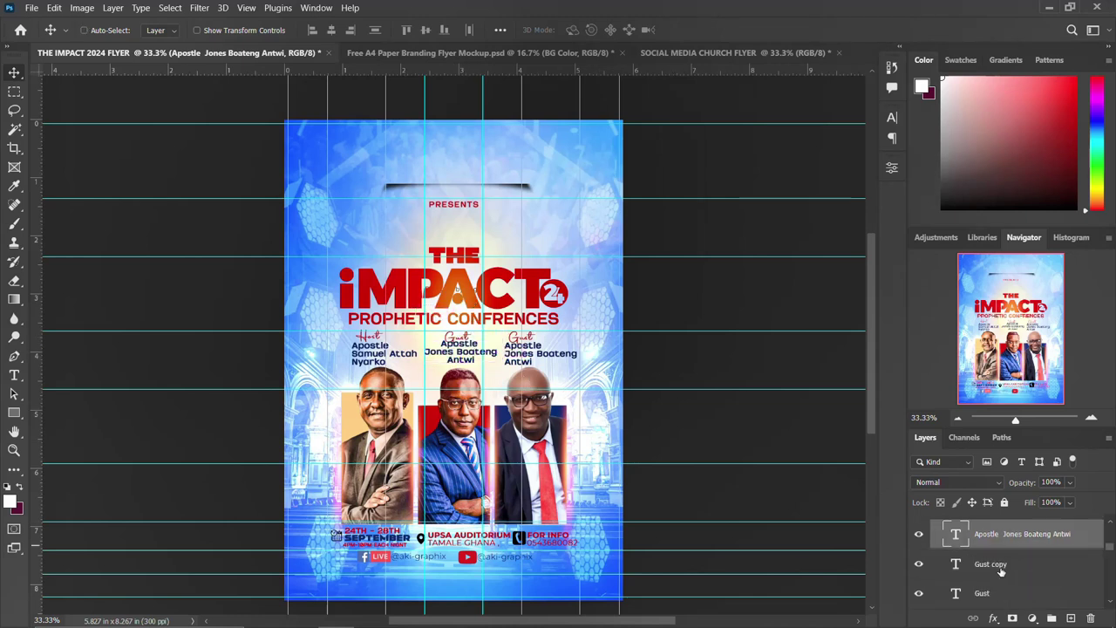
pyautogui.keyDown('ctrl'); pyautogui.click(1001, 568); pyautogui.keyUp('ctrl')
pyautogui.click(918, 534)
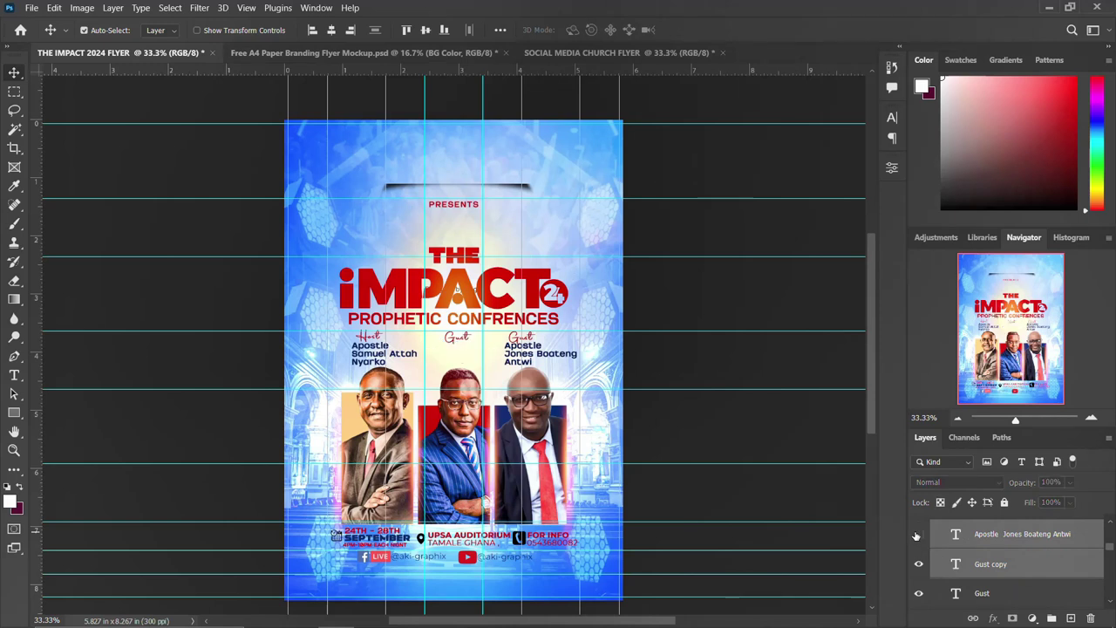
pyautogui.click(918, 535)
pyautogui.click(917, 565)
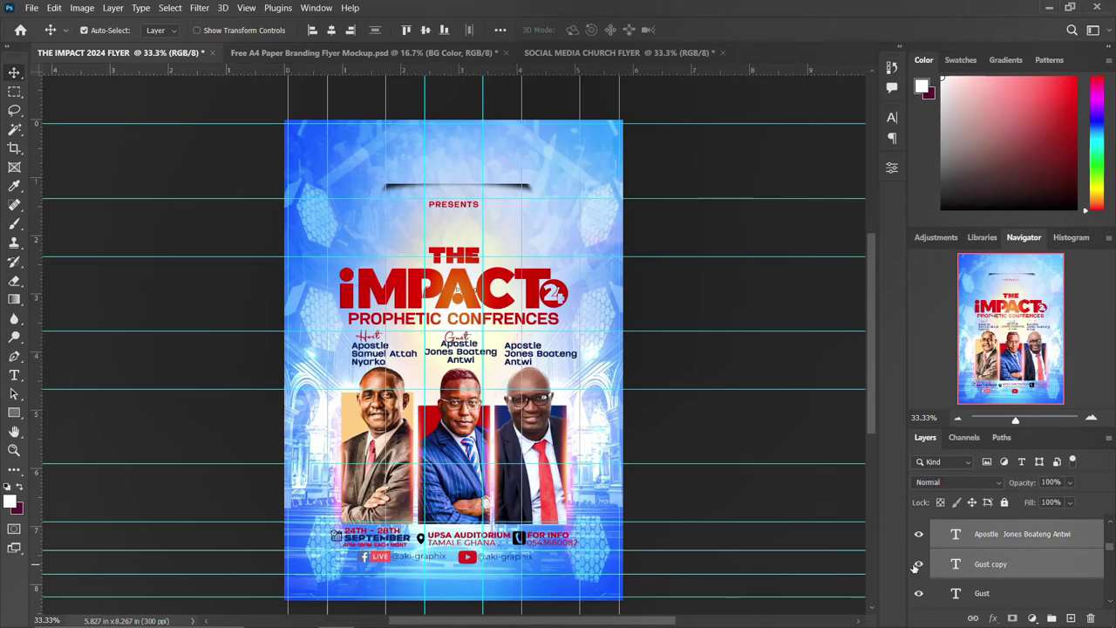
pyautogui.click(919, 565)
pyautogui.click(921, 593)
pyautogui.click(920, 602)
pyautogui.click(918, 564)
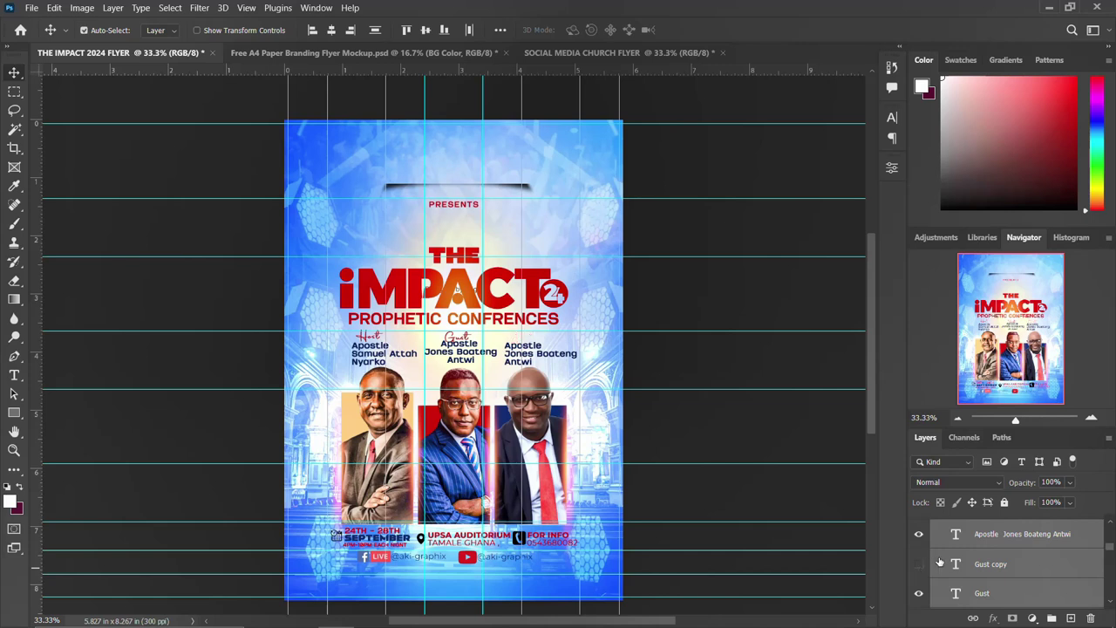
pyautogui.press('ctrl')
pyautogui.click(918, 564)
pyautogui.moveTo(467, 357); pyautogui.dragTo(527, 327)
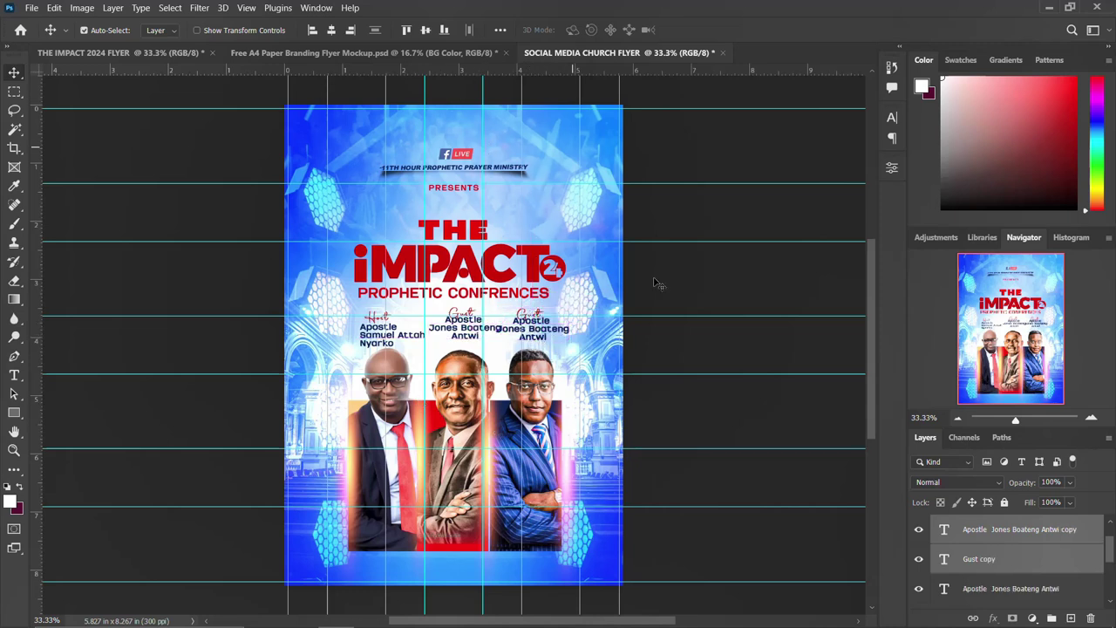
# Group the host and guest name layers as NAMES, then return to THE IMPACT 2024 FLYER
pyautogui.scroll(2, 1006, 552)
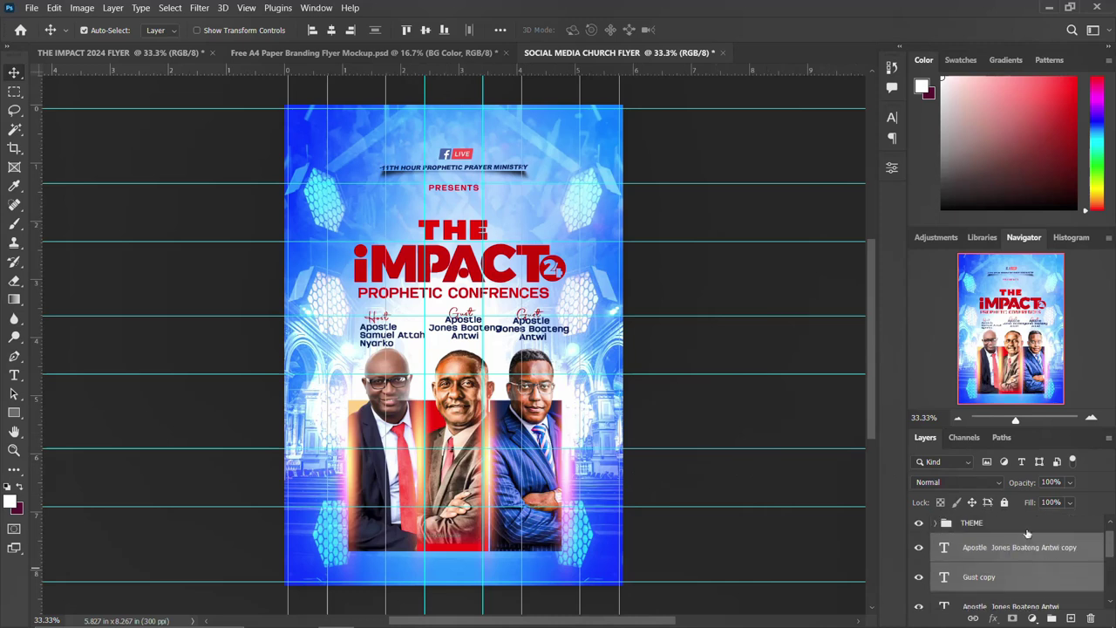
pyautogui.scroll(-5, 1001, 564)
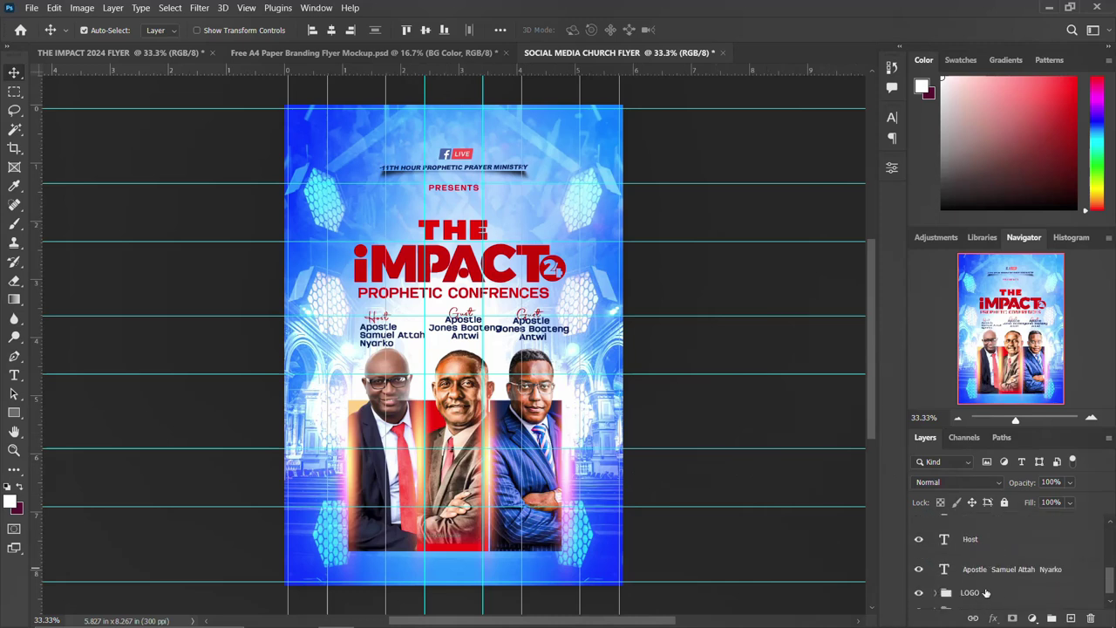
pyautogui.click(993, 571)
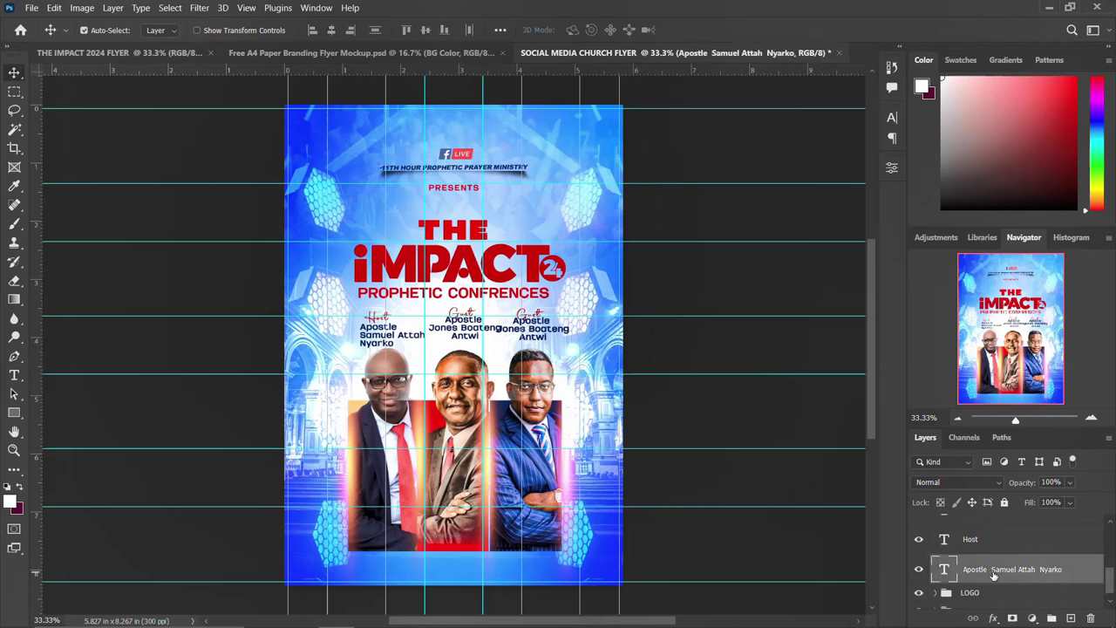
pyautogui.scroll(3, 996, 571)
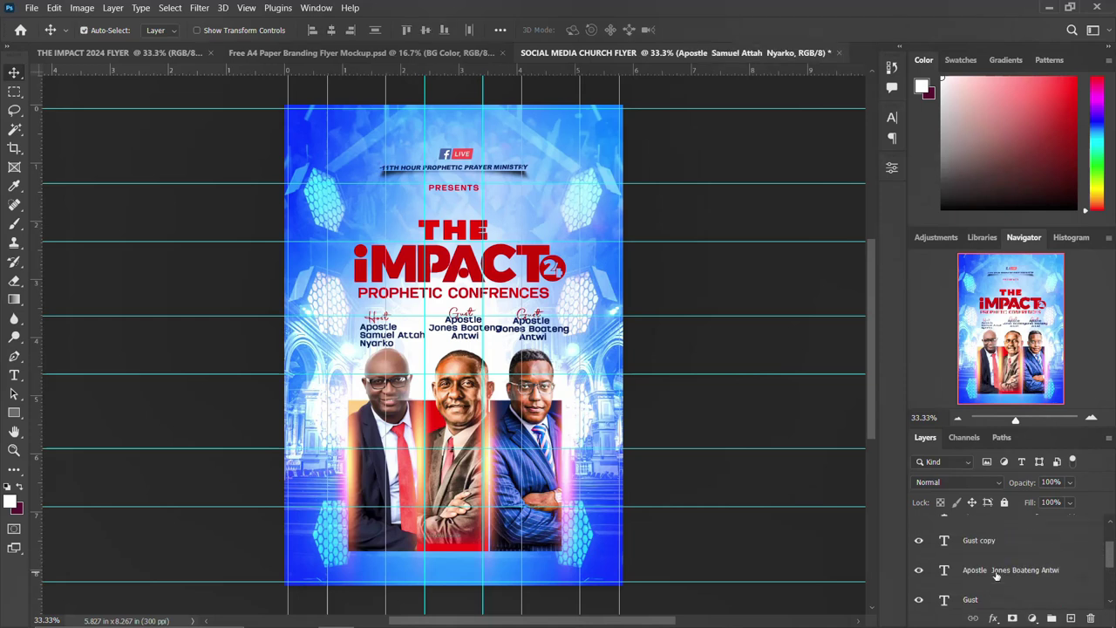
pyautogui.keyDown('shift'); pyautogui.click(988, 565); pyautogui.keyUp('shift')
pyautogui.hotkey('ctrl', 'g')
pyautogui.doubleClick(973, 558)
pyautogui.write('NAMES')
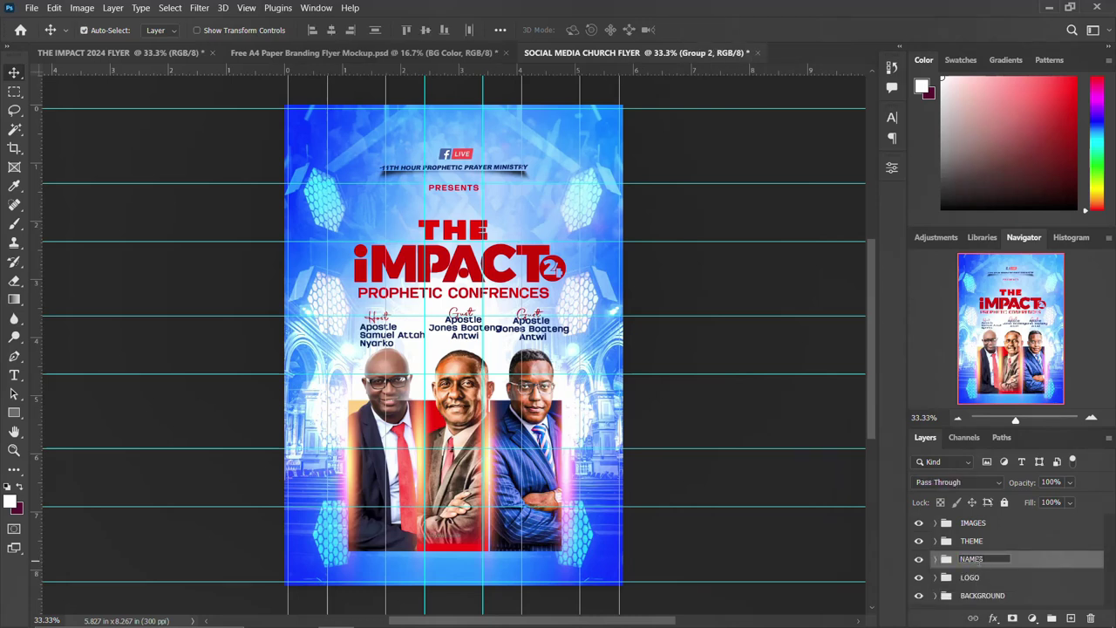
pyautogui.press('Return')
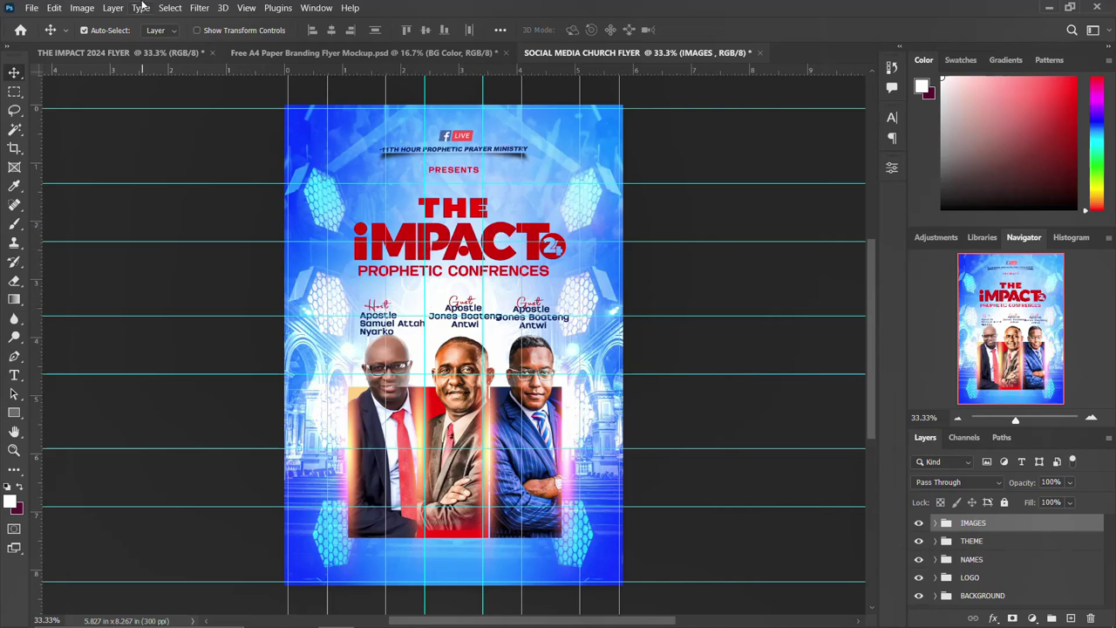
pyautogui.click(140, 54)
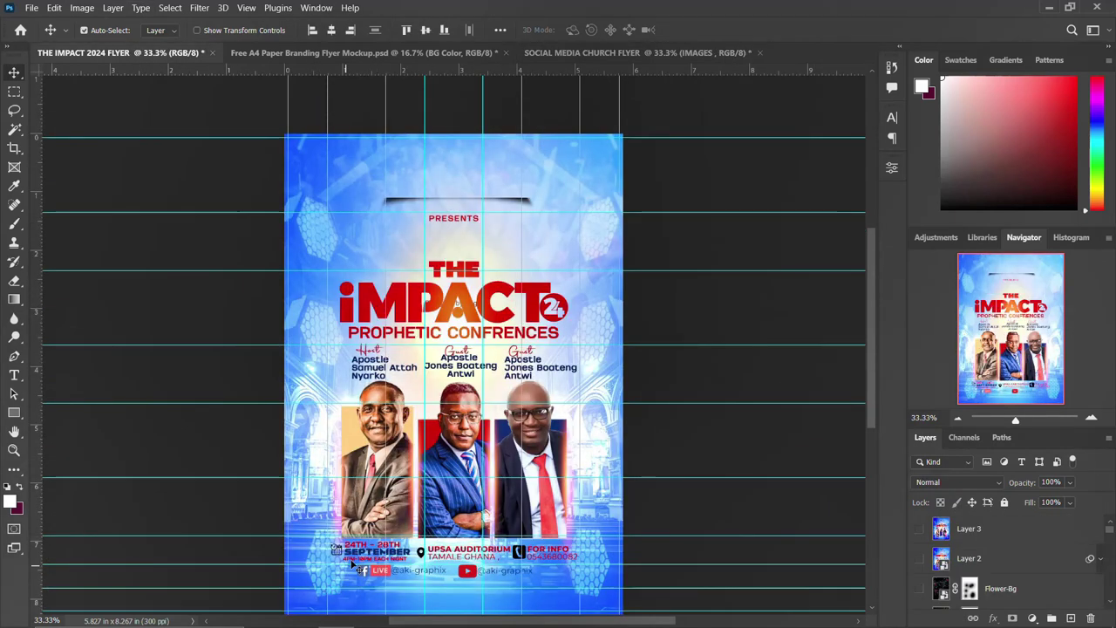
pyautogui.scroll(-1, 959, 574)
# In the 2024 flyer, select the venue pin icon, tamale ghana and UPSA AUDITORIUM layers
pyautogui.scroll(-2, 959, 573)
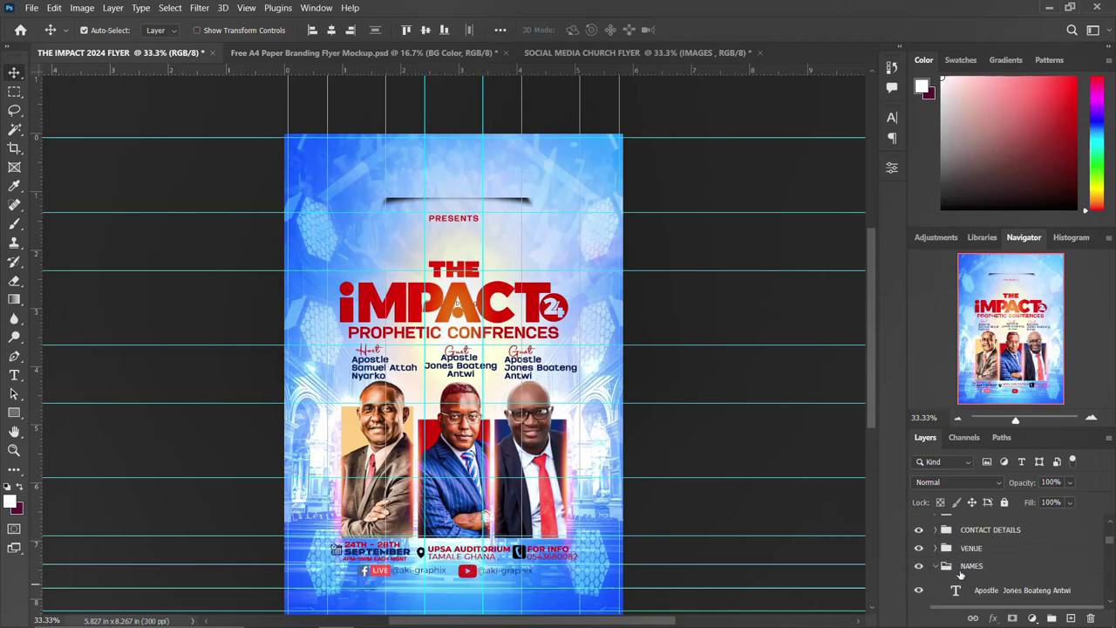
pyautogui.click(935, 566)
pyautogui.click(959, 566)
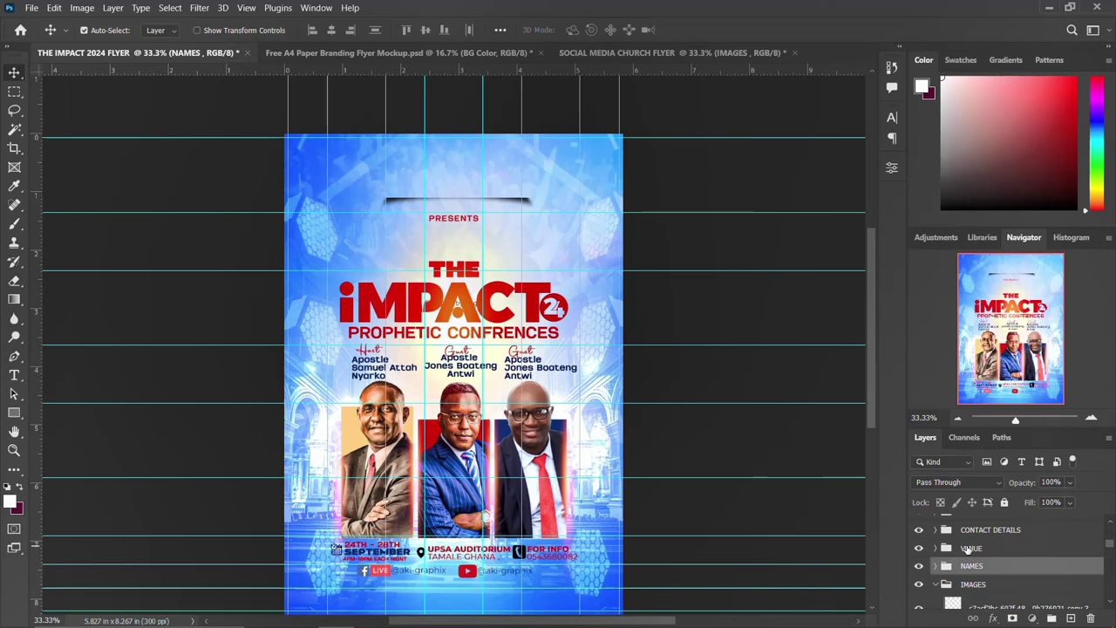
pyautogui.click(967, 549)
pyautogui.click(918, 550)
pyautogui.click(918, 549)
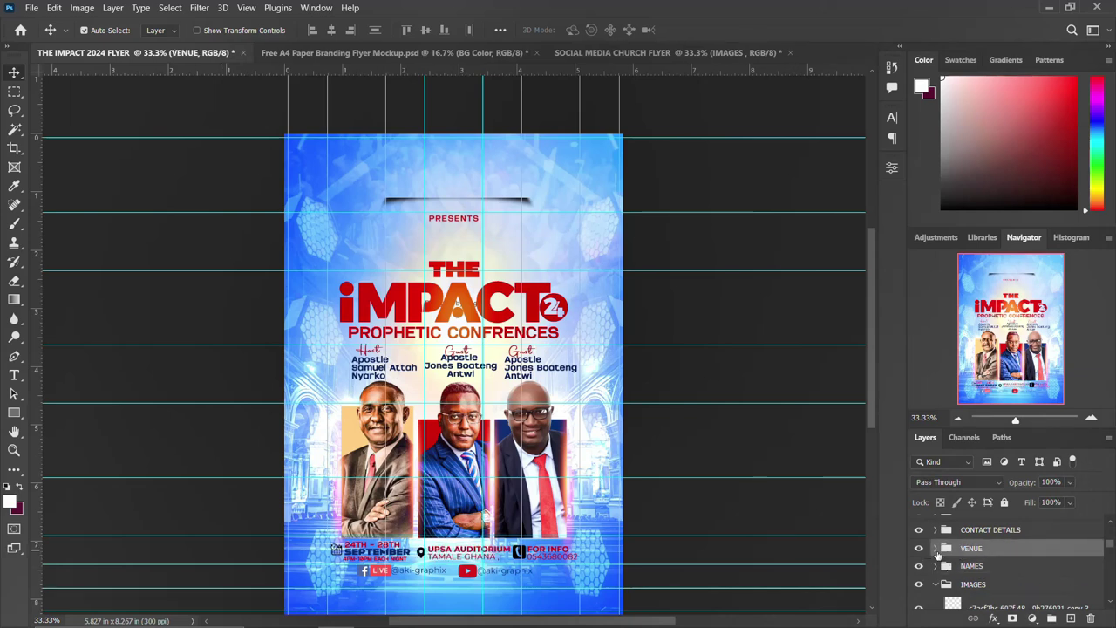
pyautogui.click(937, 549)
pyautogui.click(984, 573)
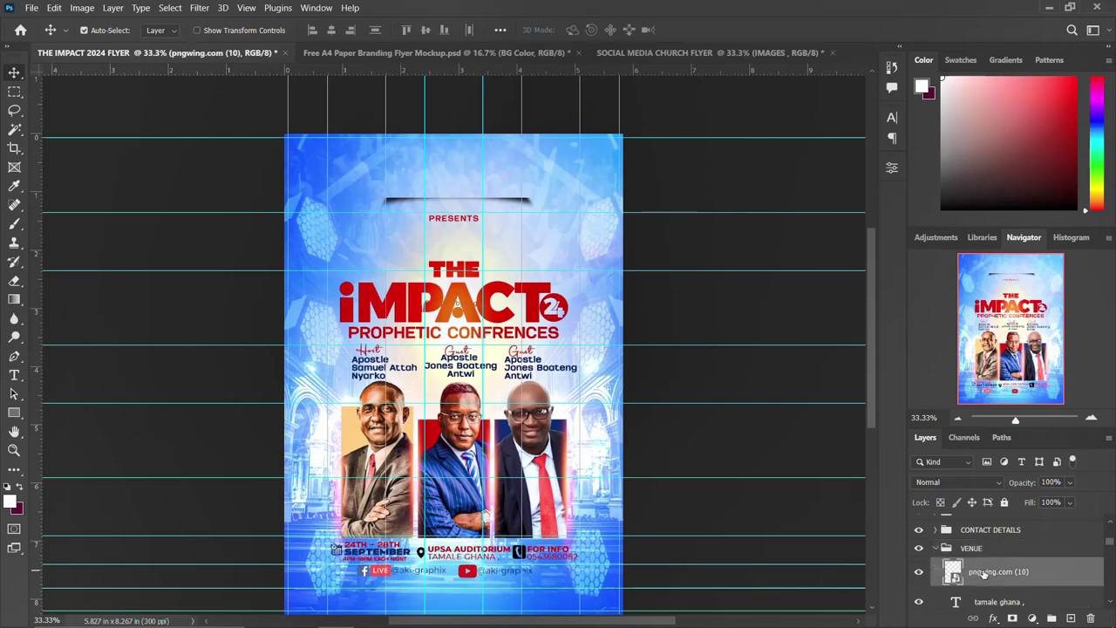
pyautogui.scroll(-1, 983, 573)
pyautogui.keyDown('shift'); pyautogui.click(983, 572); pyautogui.keyUp('shift')
pyautogui.scroll(-2, 983, 573)
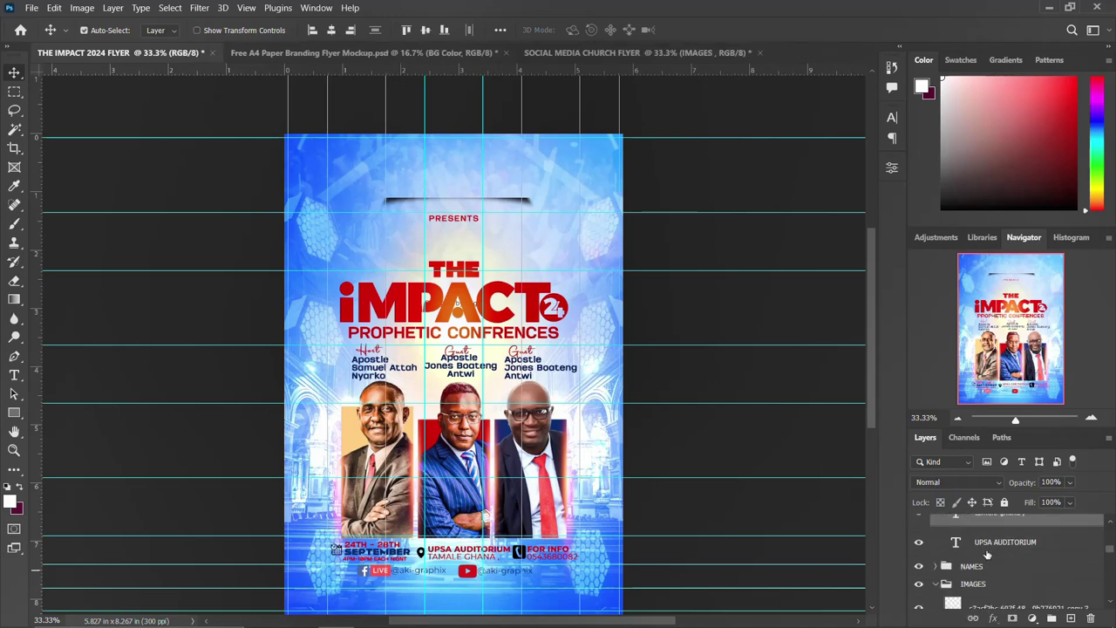
pyautogui.keyDown('shift'); pyautogui.click(987, 553); pyautogui.keyUp('shift')
pyautogui.scroll(2, 987, 553)
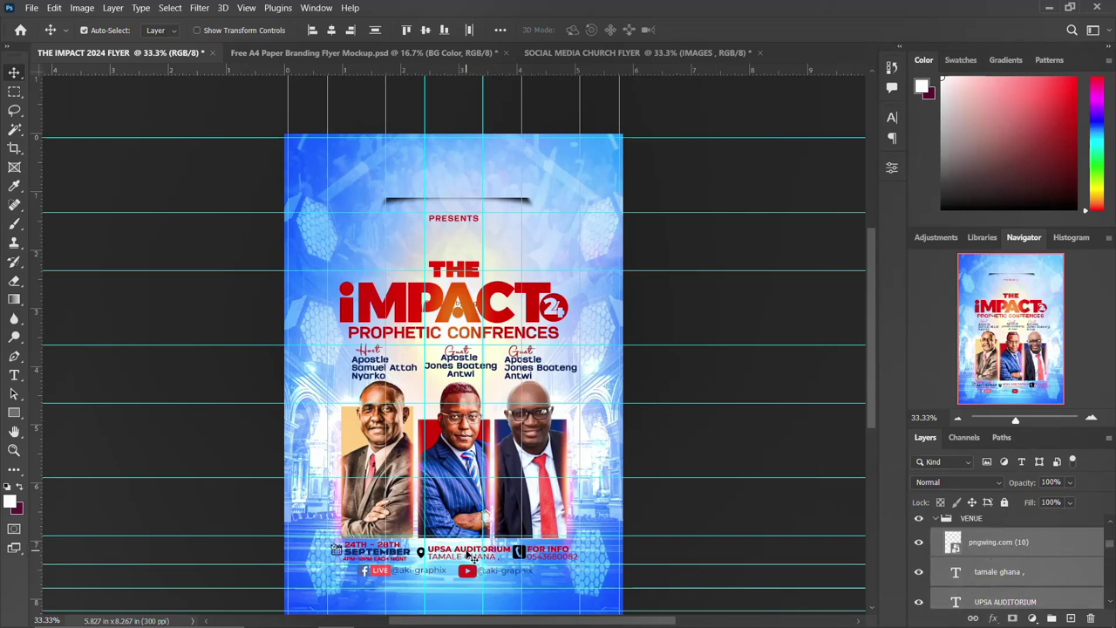
# Drag the venue layers into the social flyer and group them as VENUE
pyautogui.moveTo(469, 546)
pyautogui.mouseDown()
pyautogui.moveTo(515, 410)
pyautogui.moveTo(558, 114)
pyautogui.moveTo(648, 54)
pyautogui.moveTo(459, 495)
pyautogui.moveTo(448, 566)
pyautogui.moveTo(450, 554)
pyautogui.mouseUp()
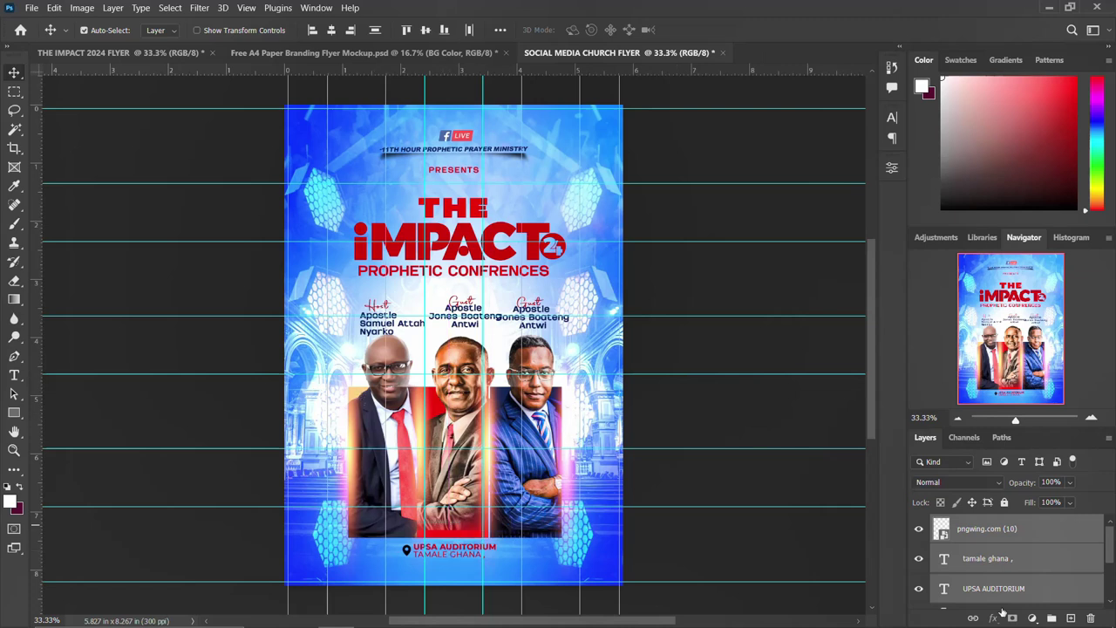
pyautogui.hotkey('ctrl', 'g')
pyautogui.doubleClick(973, 523)
pyautogui.write('VENUE')
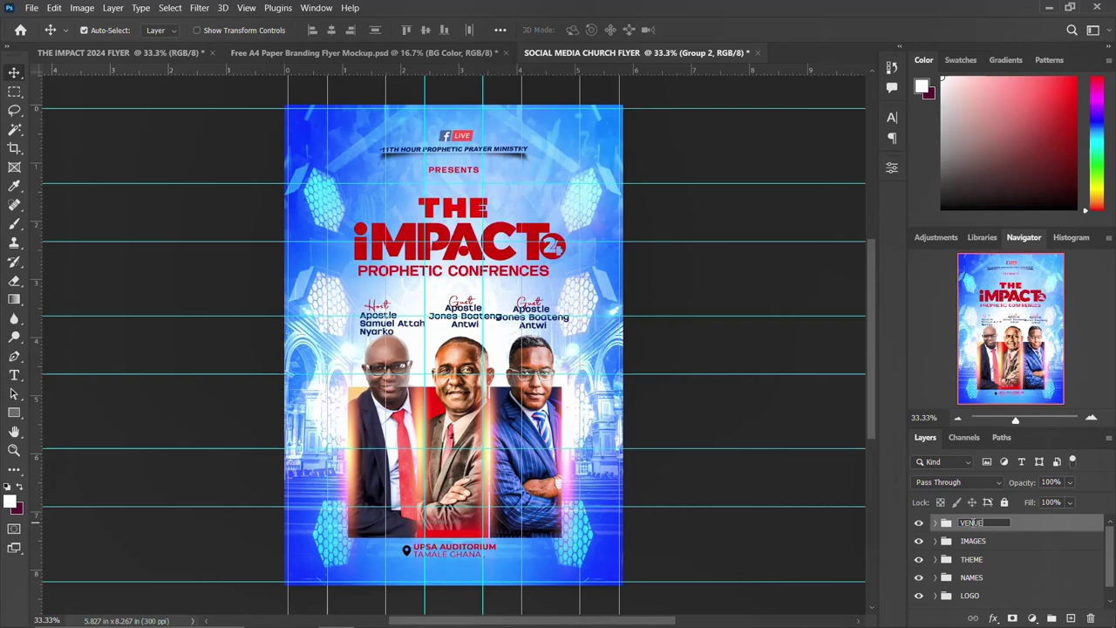
pyautogui.press('Return')
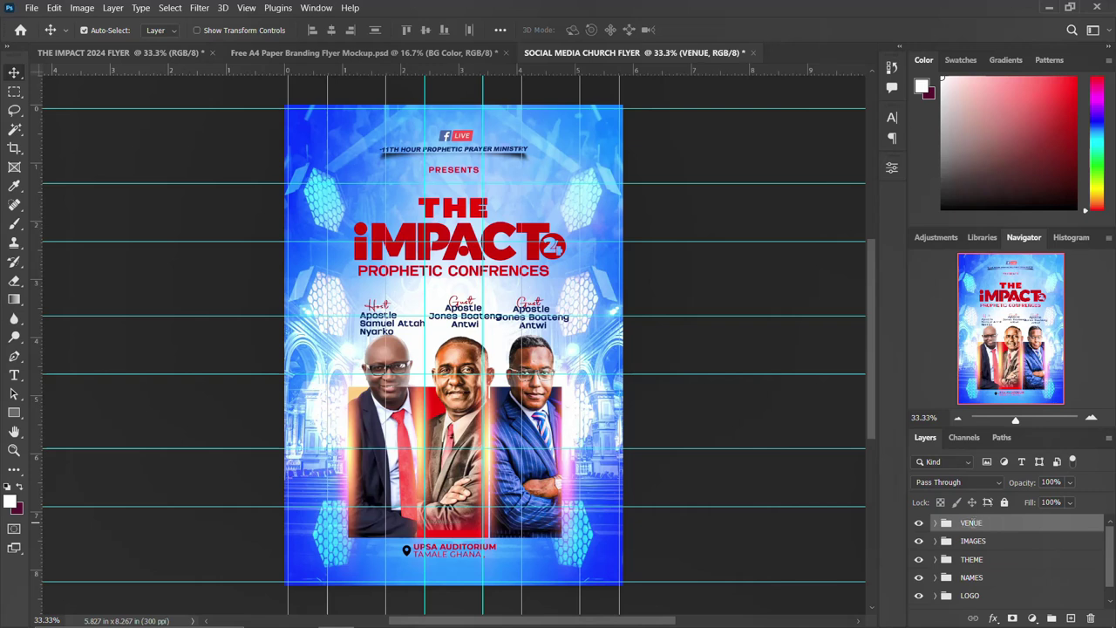
# In THE IMPACT 2024 FLYER, select the september through 24th - 28th date layers and date icon
pyautogui.click(122, 52)
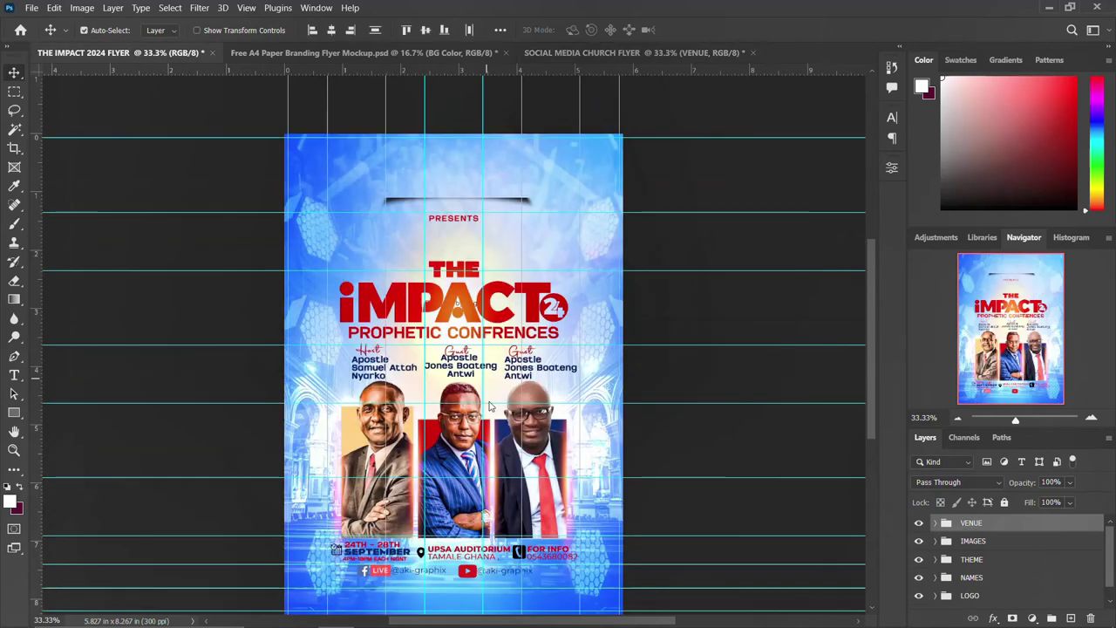
pyautogui.click(345, 551)
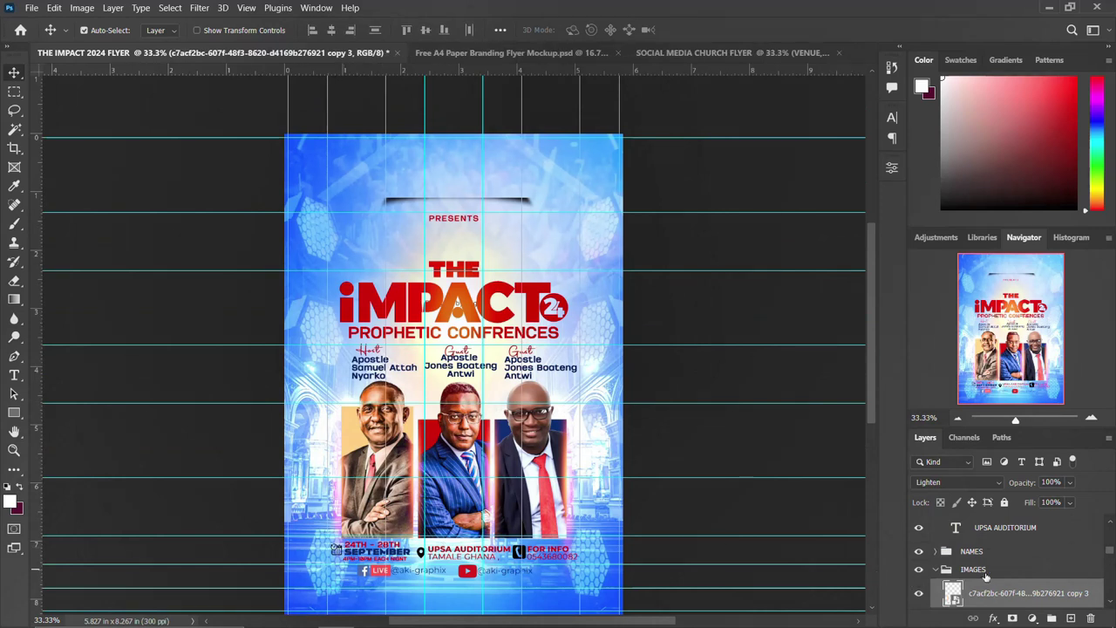
pyautogui.scroll(4, 965, 565)
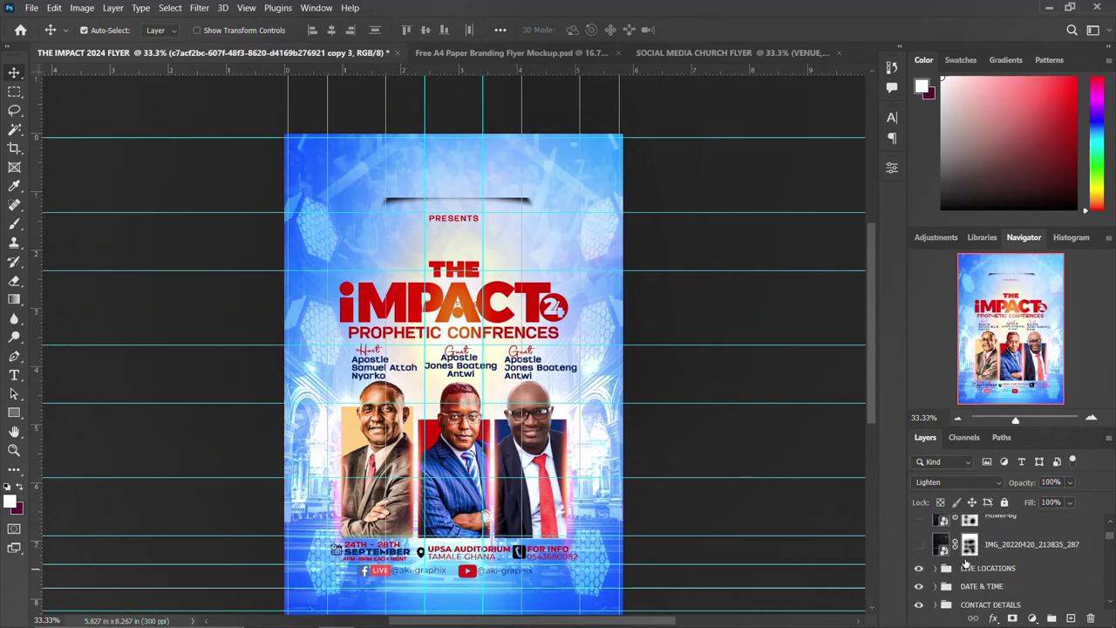
pyautogui.click(935, 556)
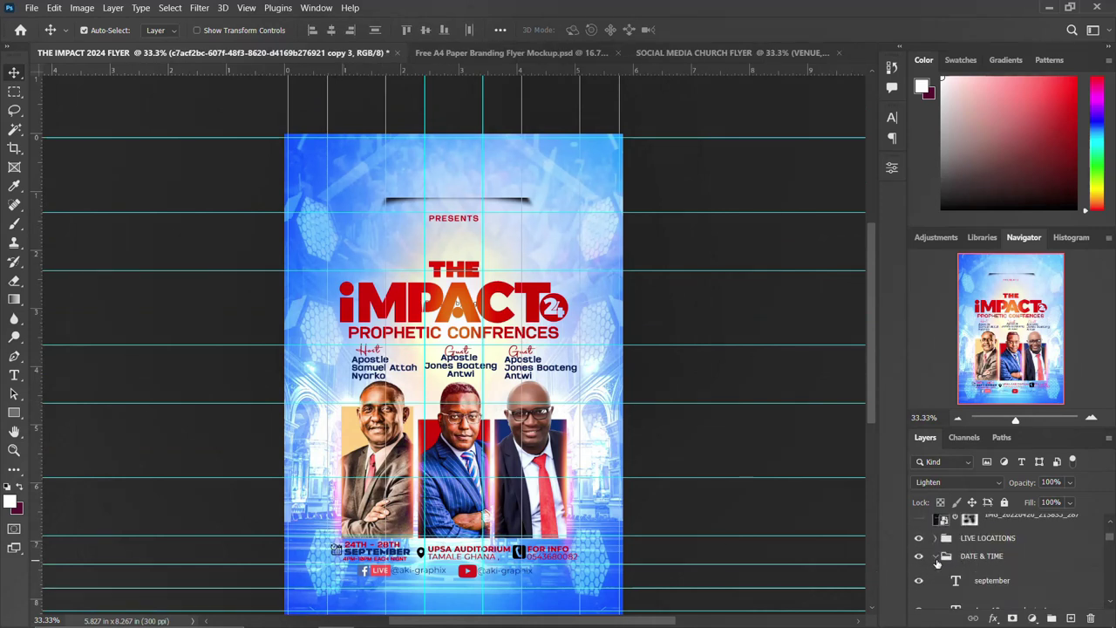
pyautogui.click(975, 583)
pyautogui.scroll(-2, 976, 583)
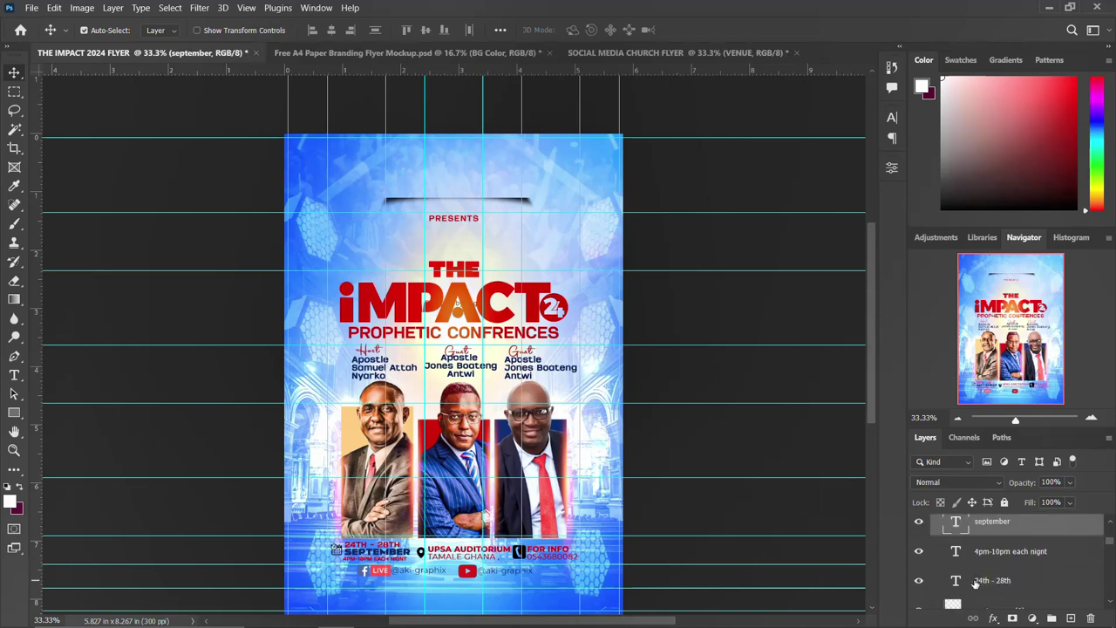
pyautogui.keyDown('shift'); pyautogui.click(985, 582); pyautogui.keyUp('shift')
pyautogui.scroll(-1, 984, 582)
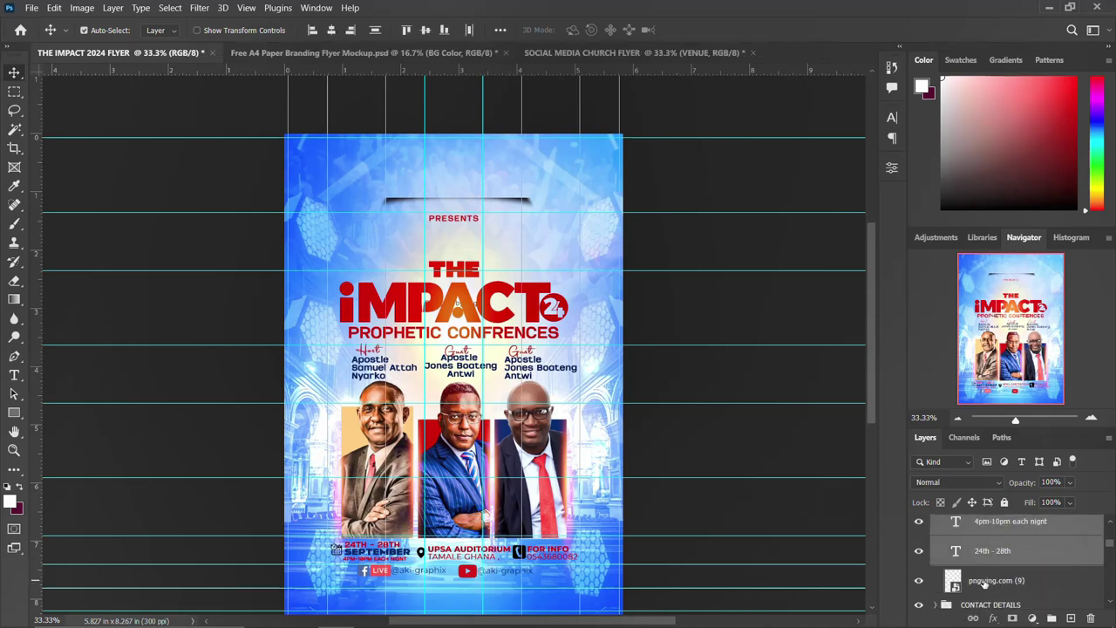
pyautogui.keyDown('ctrl'); pyautogui.click(984, 583); pyautogui.keyUp('ctrl')
pyautogui.scroll(-1, 984, 583)
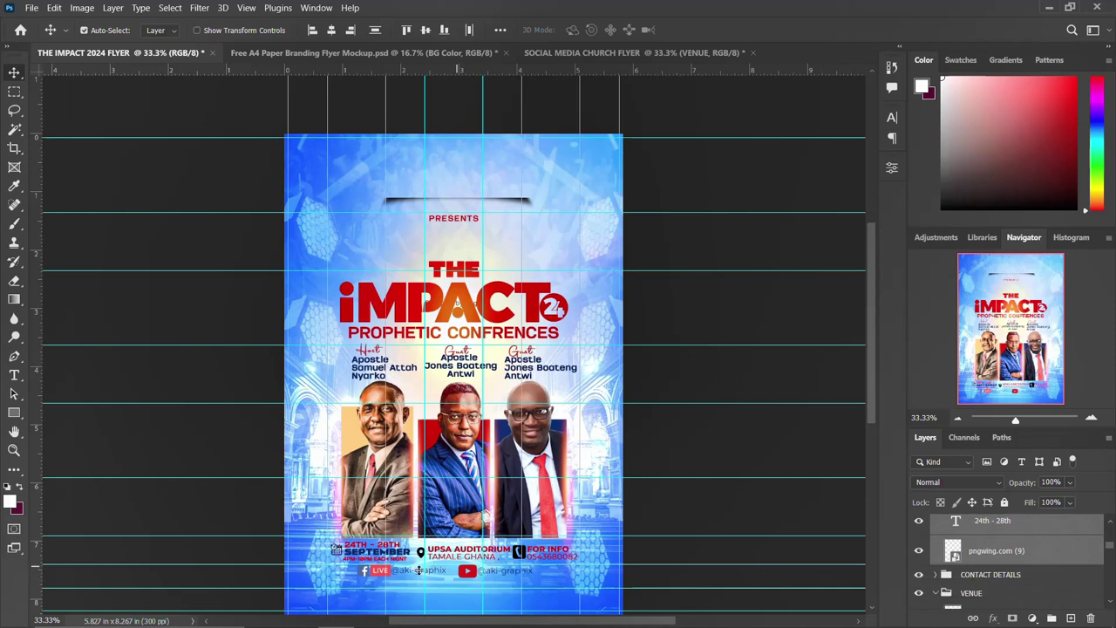
# Drag the date block into the social flyer and group it as DATE & TIME
pyautogui.moveTo(379, 559); pyautogui.dragTo(348, 552)
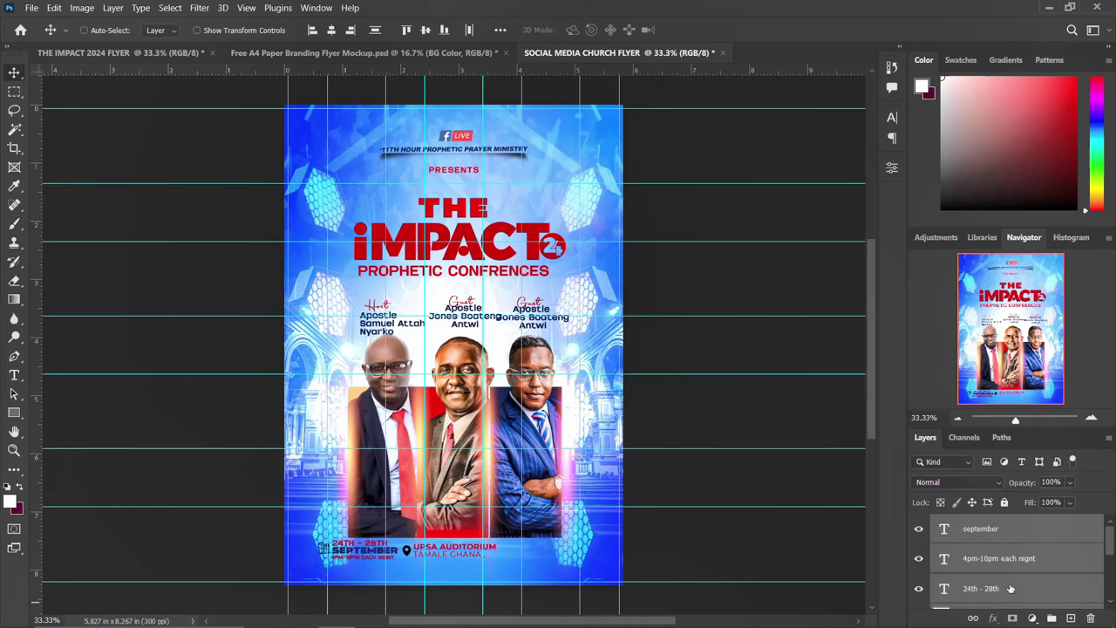
pyautogui.hotkey('ctrl', 'g')
pyautogui.doubleClick(973, 524)
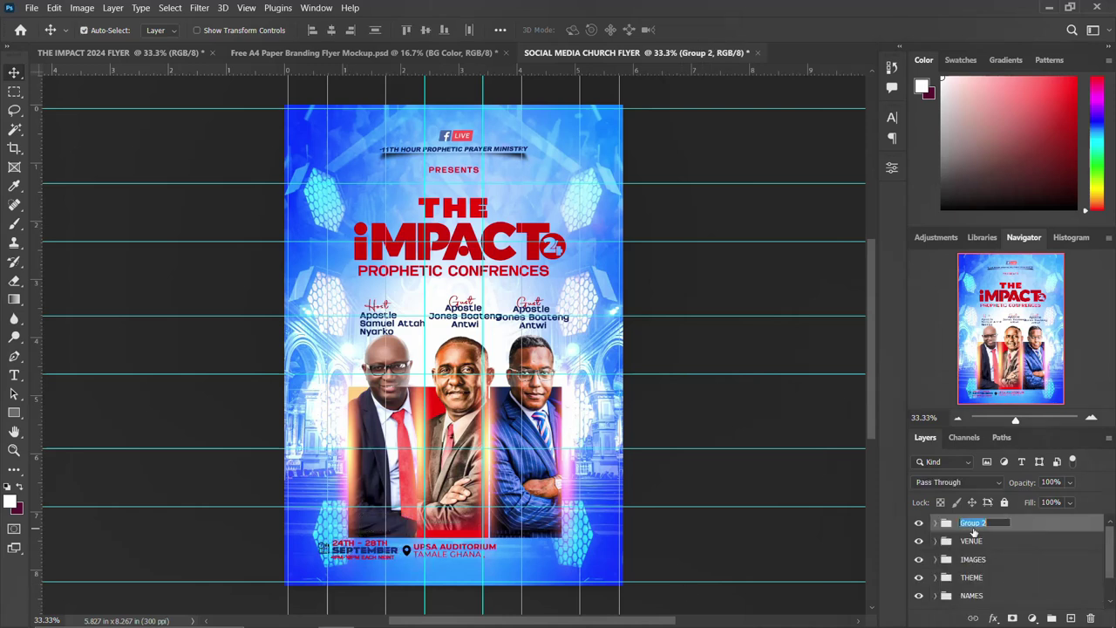
pyautogui.write('DATE & TIME')
pyautogui.press('Return')
# In the 2024 flyer, select the phone-number text and Phone 3 1 icon layers
pyautogui.click(97, 51)
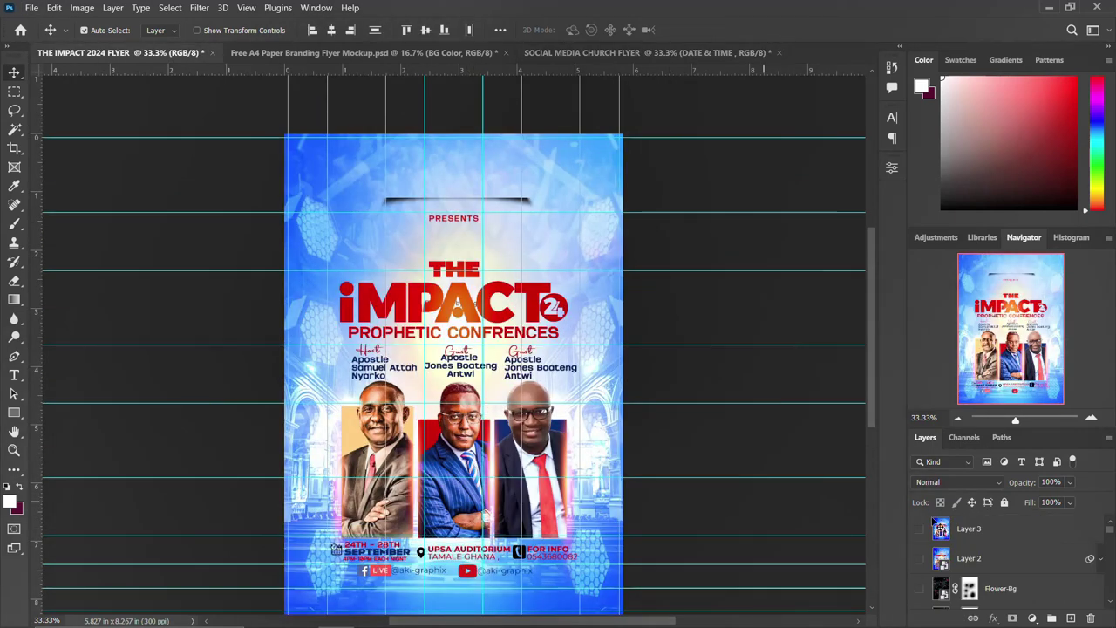
pyautogui.click(556, 559)
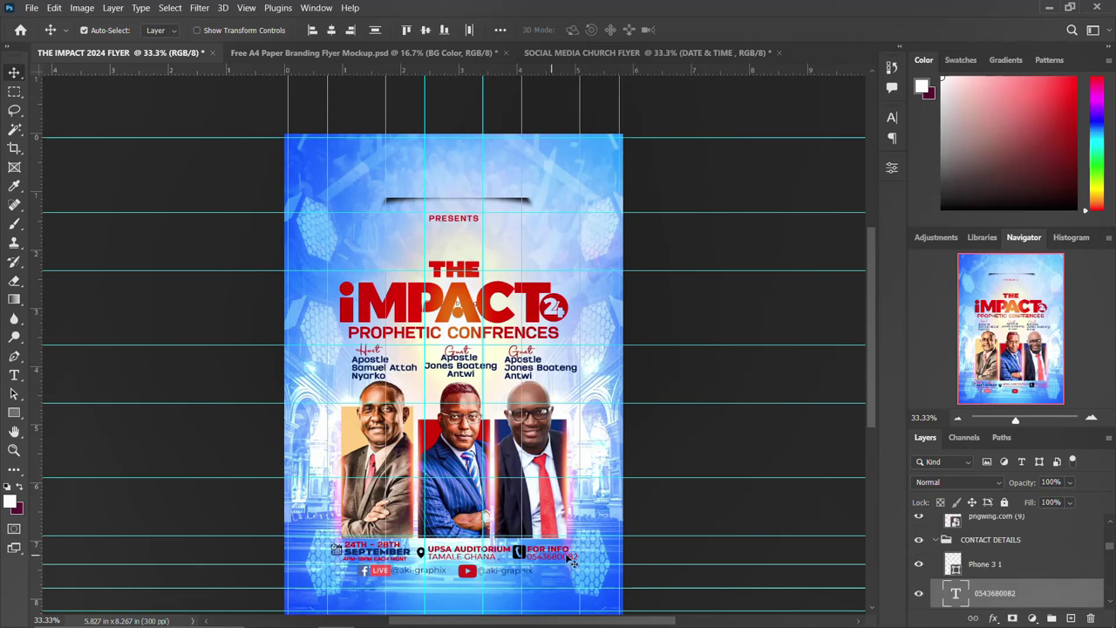
pyautogui.keyDown('shift'); pyautogui.click(991, 565); pyautogui.keyUp('shift')
pyautogui.scroll(-1, 992, 566)
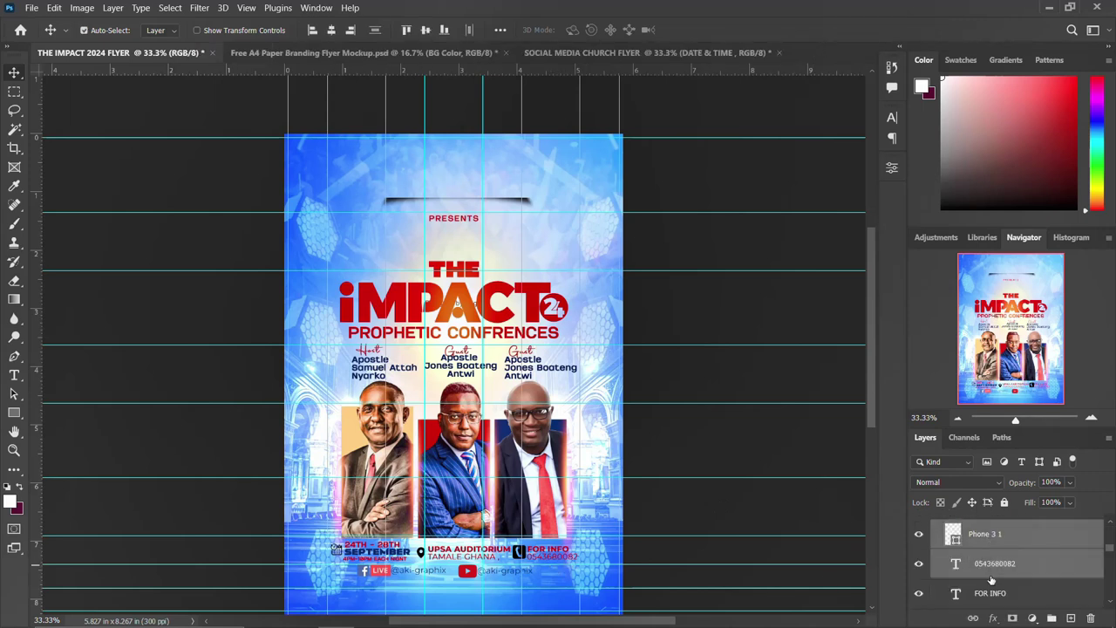
pyautogui.scroll(-1, 988, 591)
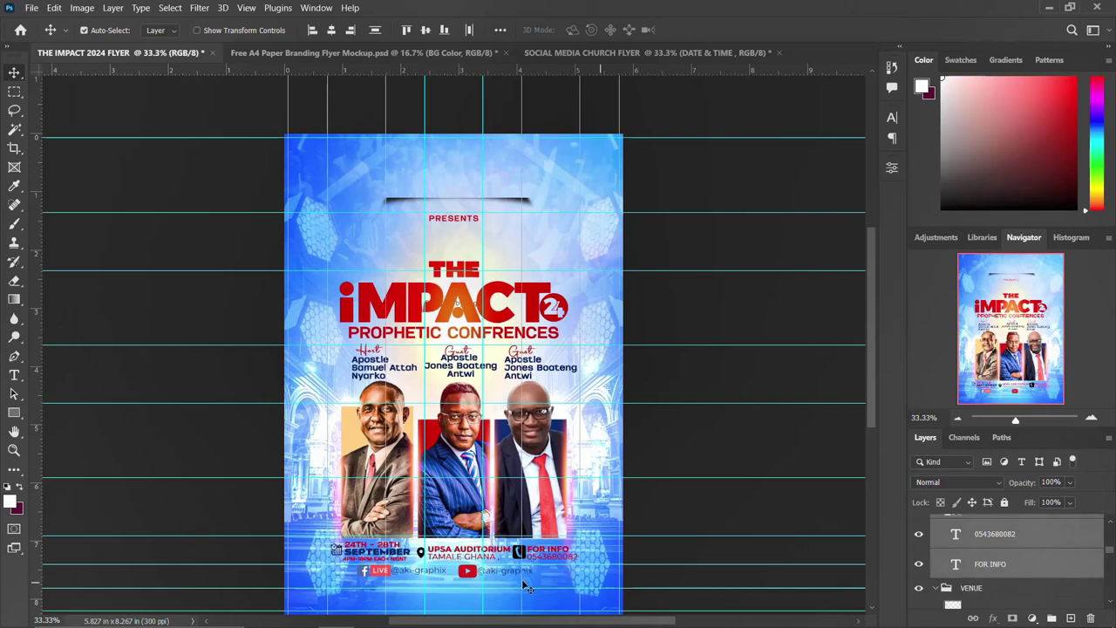
# Drag the contact layers into the church flyer and group them as CONTACT DETAILS
pyautogui.moveTo(546, 560); pyautogui.dragTo(522, 558)
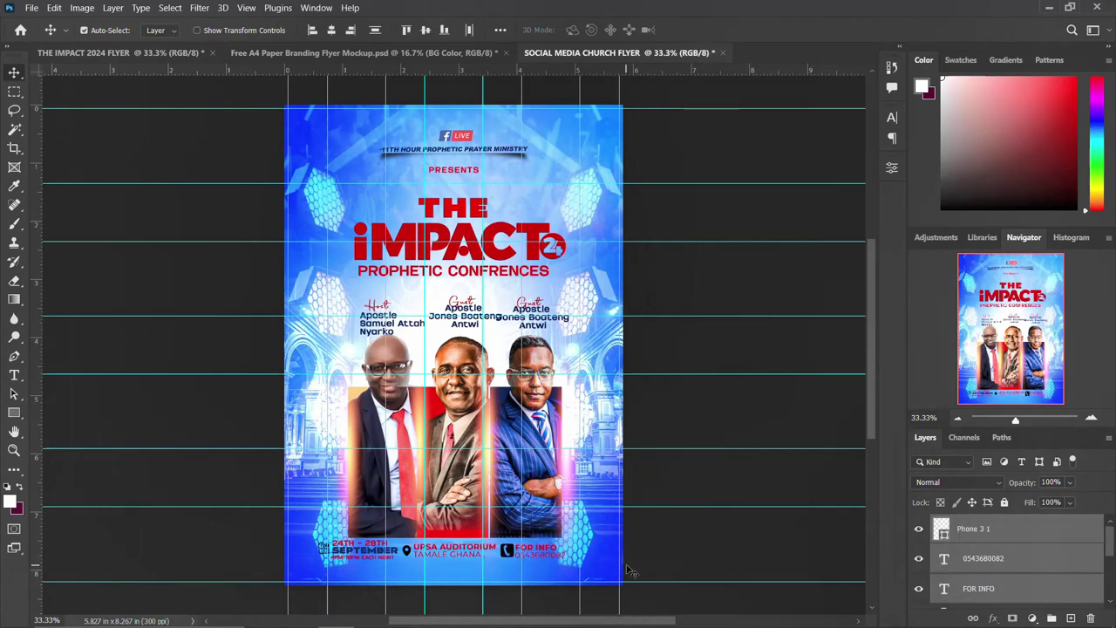
pyautogui.hotkey('ctrl', 'g')
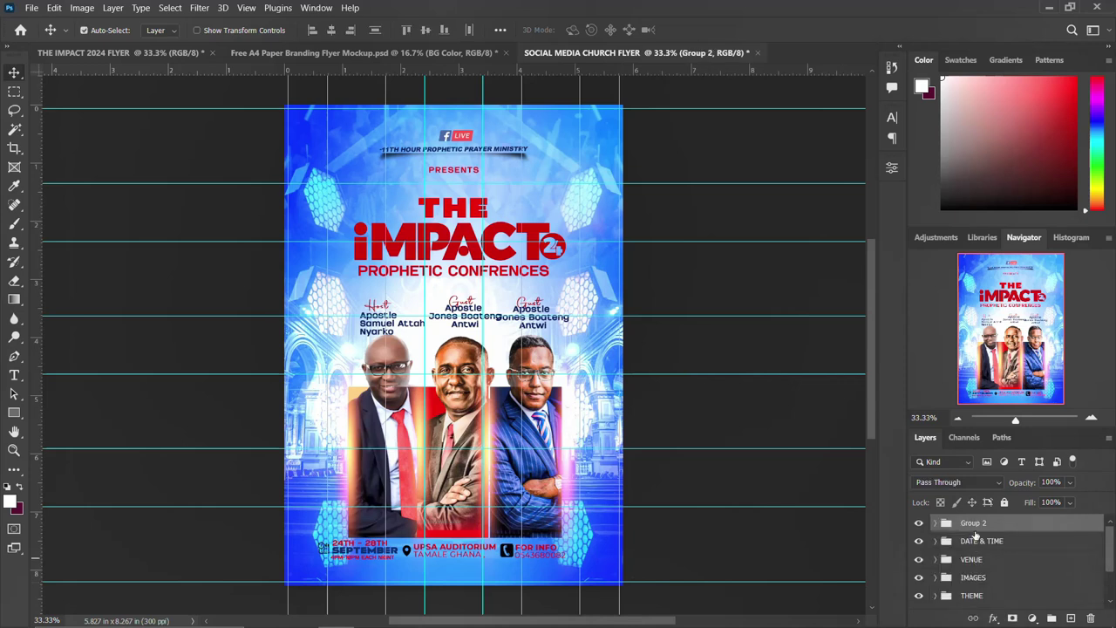
pyautogui.doubleClick(973, 524)
pyautogui.write('CONTACT DETAILS')
pyautogui.press('Return')
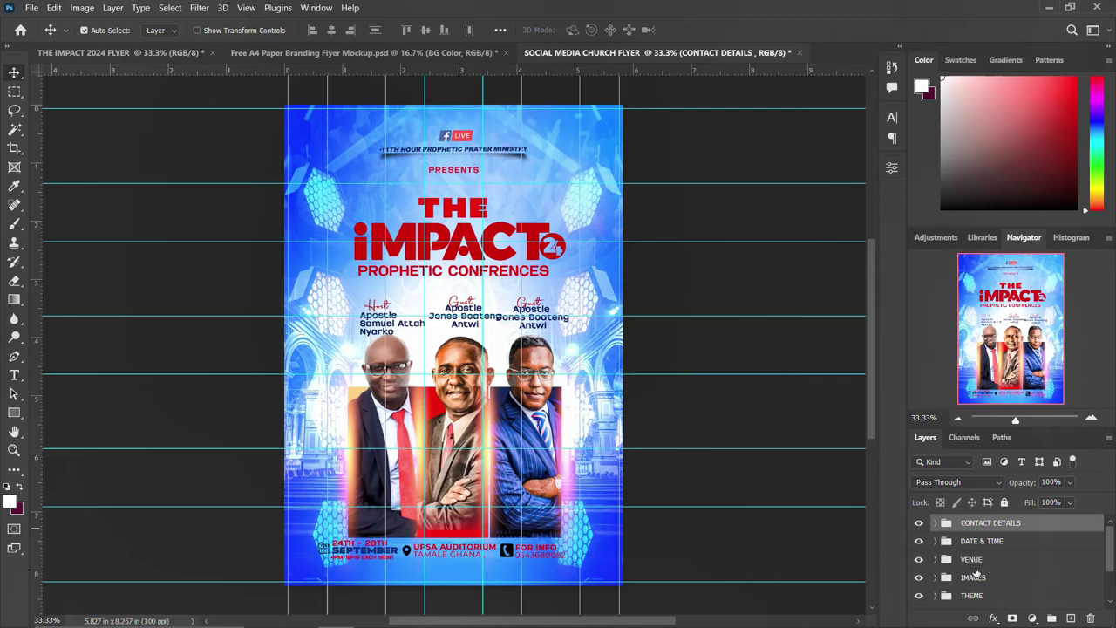
# Move the DATE & TIME, VENUE and CONTACT DETAILS row slightly right and up, then return to the 2024 flyer
pyautogui.keyDown('shift'); pyautogui.click(975, 559); pyautogui.keyUp('shift')
pyautogui.hotkey('ctrl', 't')
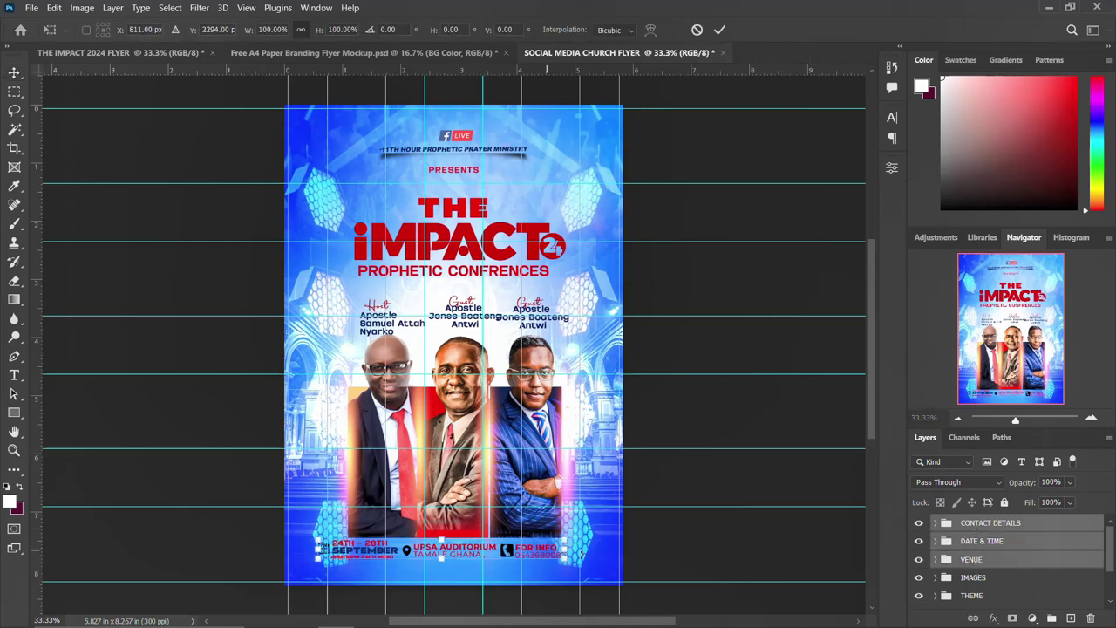
pyautogui.moveTo(515, 533)
pyautogui.mouseDown()
pyautogui.moveTo(567, 541)
pyautogui.moveTo(518, 549)
pyautogui.mouseUp()
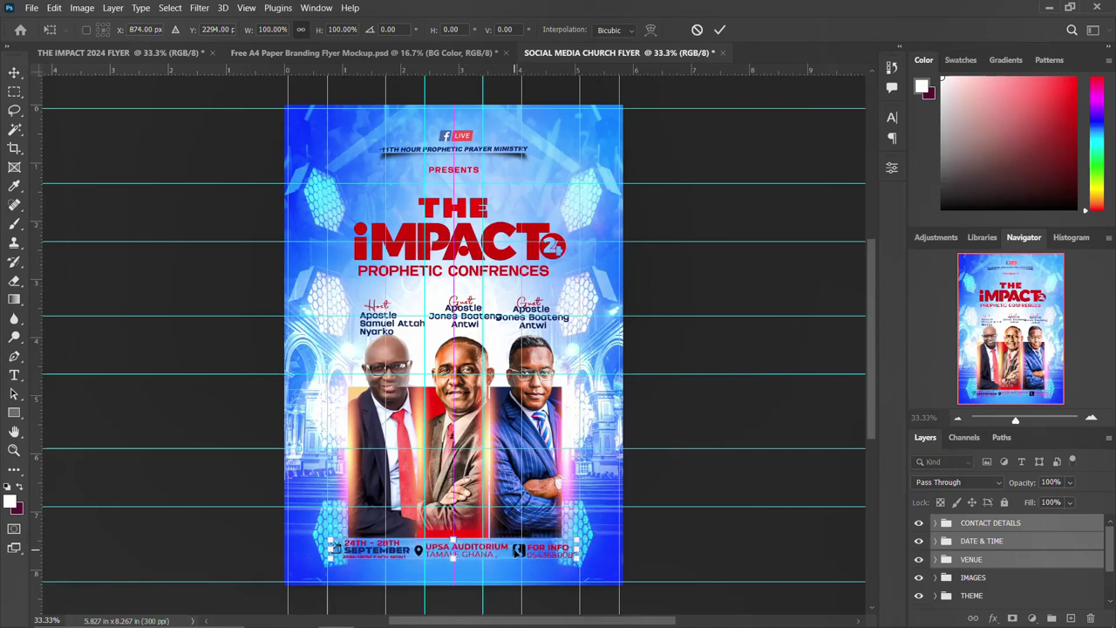
pyautogui.press('Return')
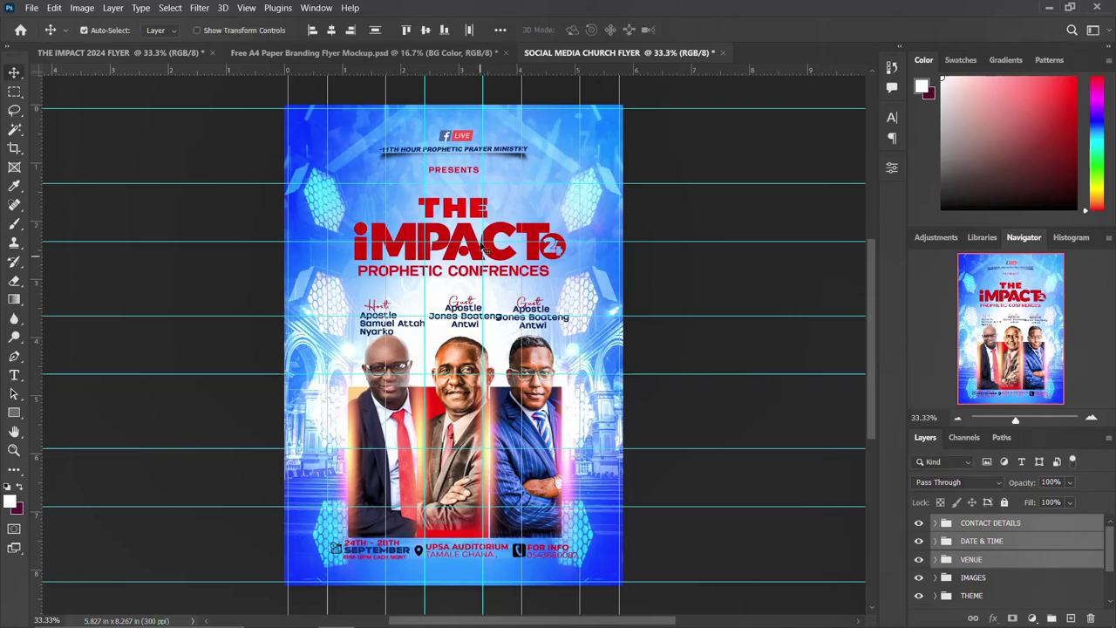
pyautogui.hotkey('ctrl', 'Tab')
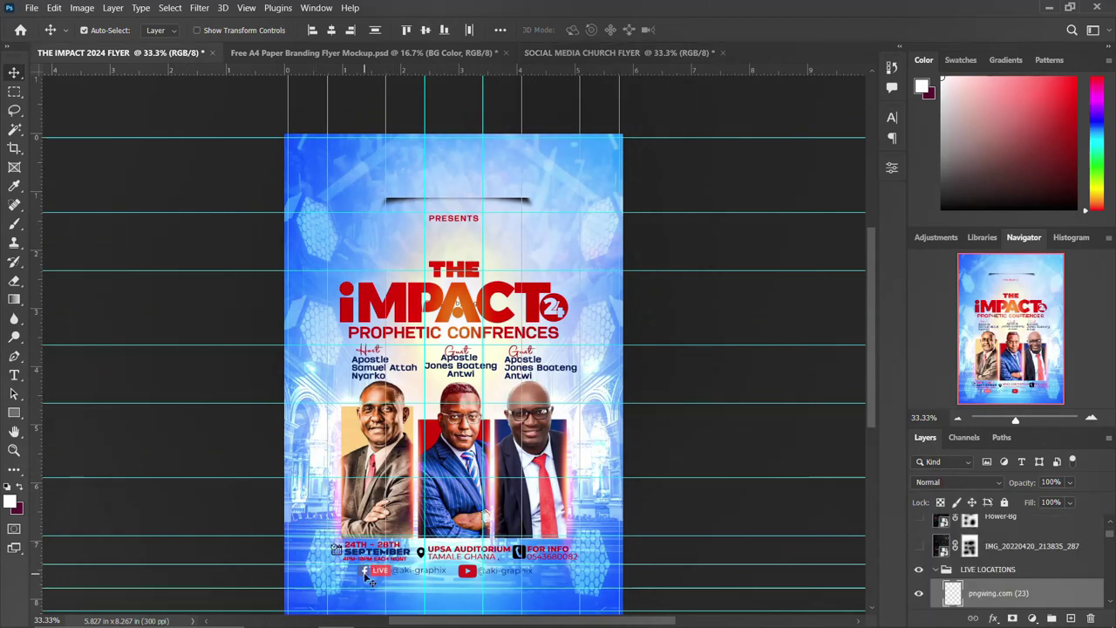
# Select the two social-media handle text layers and the YouTube icon in the 2024 flyer
pyautogui.scroll(-2, 1055, 570)
pyautogui.click(1004, 575)
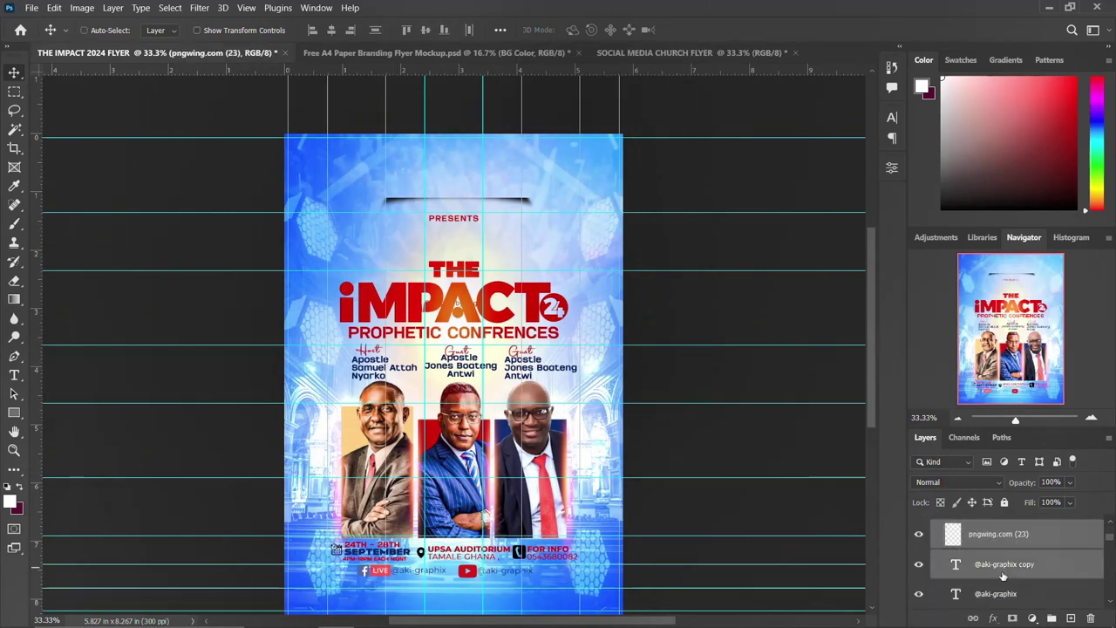
pyautogui.keyDown('shift'); pyautogui.click(1001, 593); pyautogui.keyUp('shift')
pyautogui.scroll(-1, 998, 594)
pyautogui.click(998, 594)
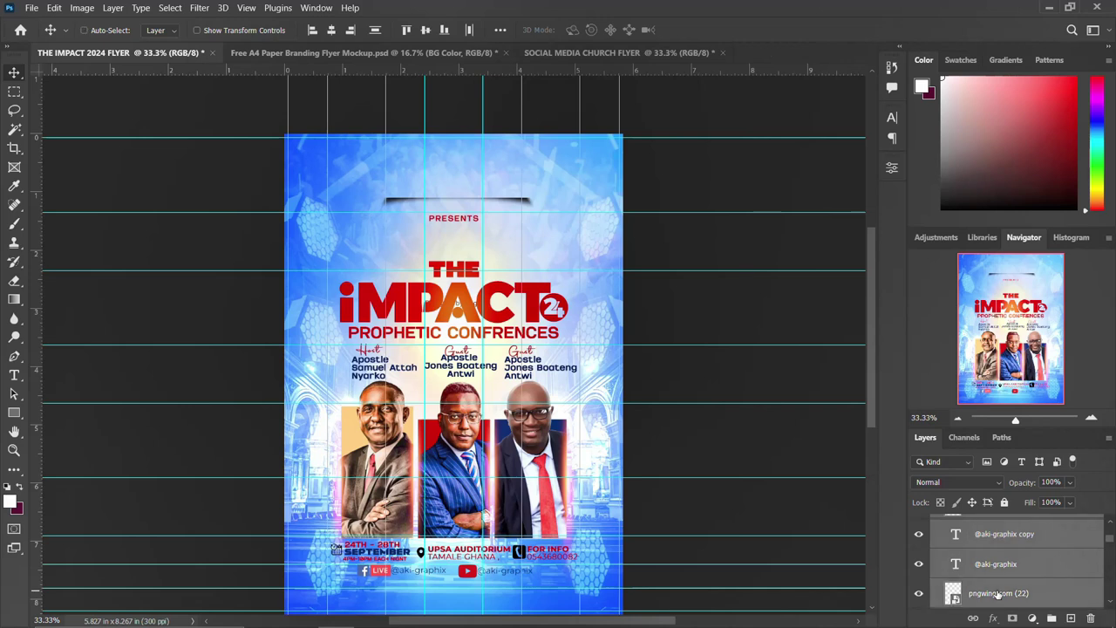
pyautogui.scroll(-2, 998, 594)
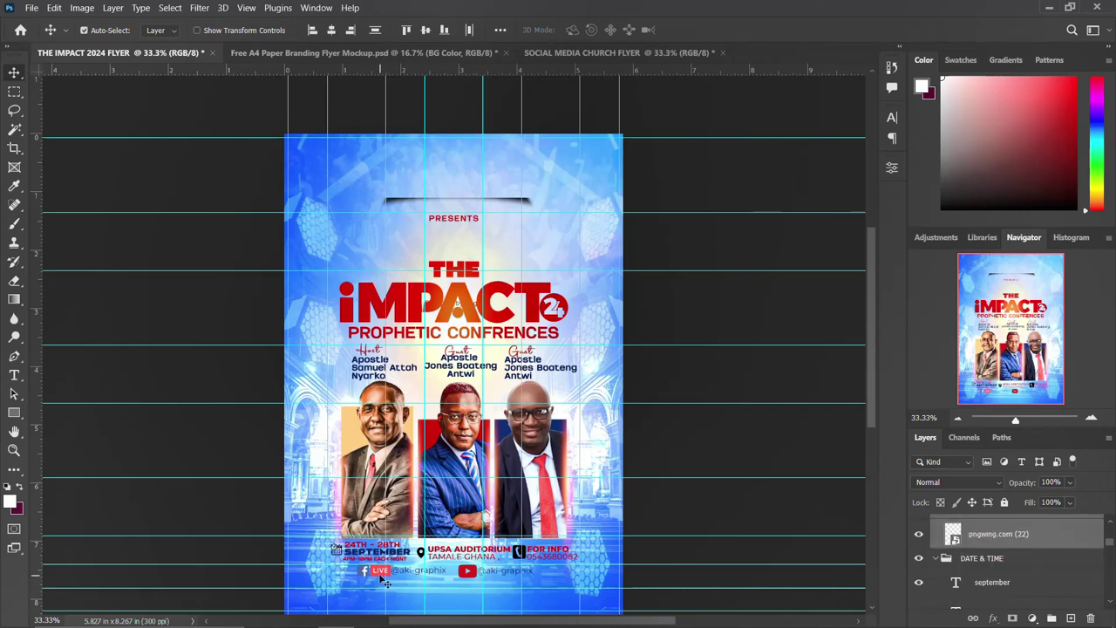
# Drag the handle row into the church flyer and group it as LIVE LOCATIONS
pyautogui.moveTo(382, 579); pyautogui.dragTo(448, 568)
pyautogui.hotkey('ctrl', 'g')
pyautogui.doubleClick(972, 523)
pyautogui.write('LIVE LOCATIONS')
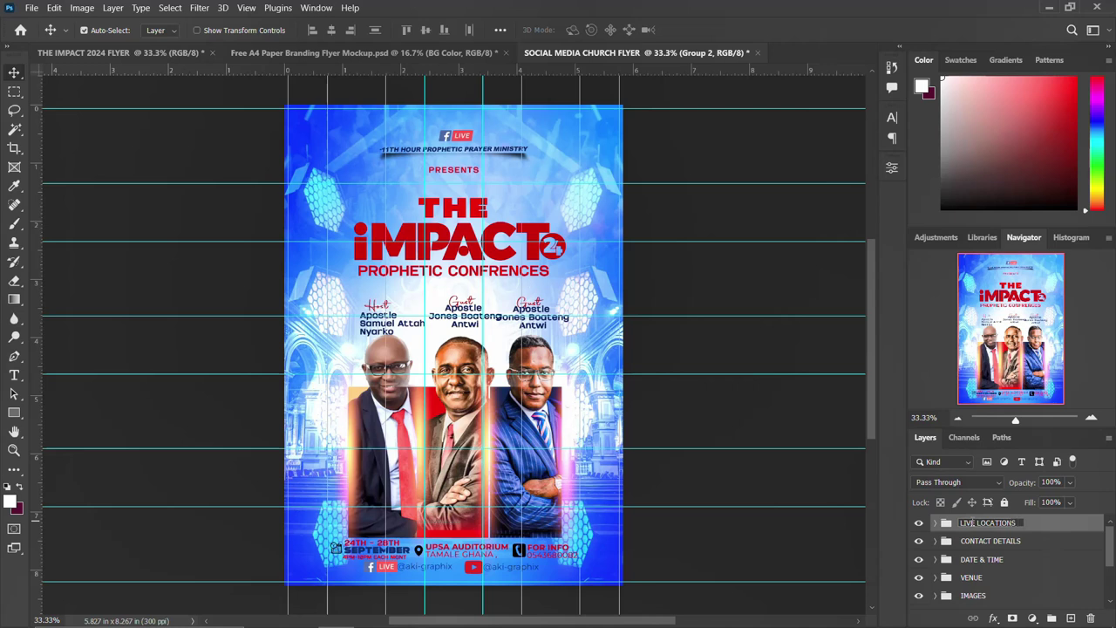
pyautogui.press('Return')
pyautogui.hotkey('ctrl', 't')
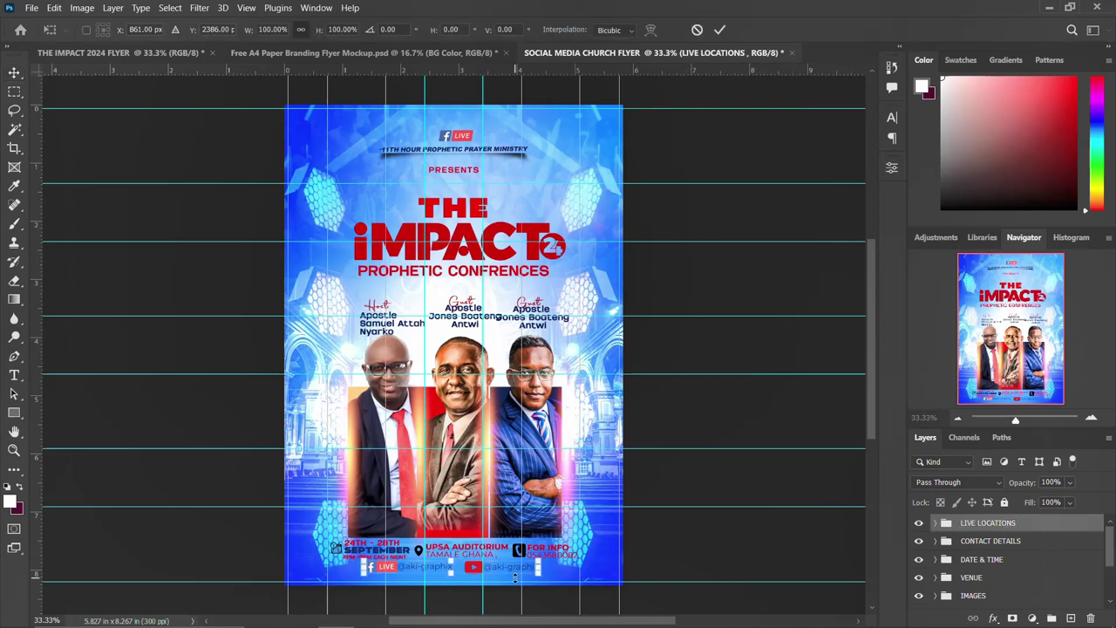
pyautogui.press('Return')
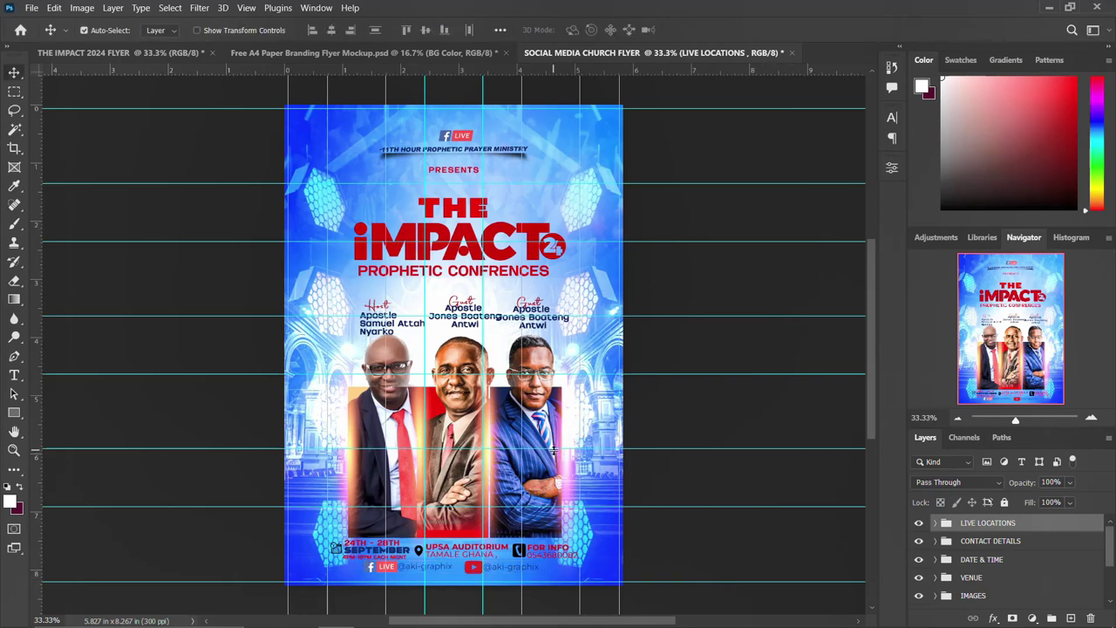
pyautogui.scroll(-1, 574, 442)
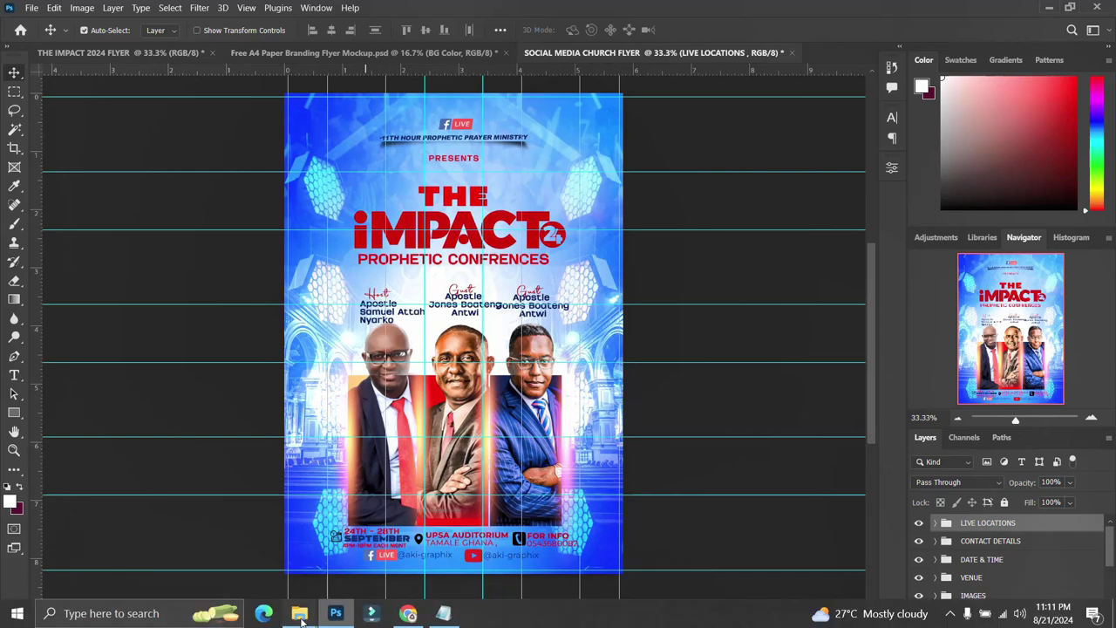
# Place the IMG_20220420 grunge texture over the flyer, rotated 90° and scaled to 104.36%
pyautogui.moveTo(299, 613)
pyautogui.click(411, 568)
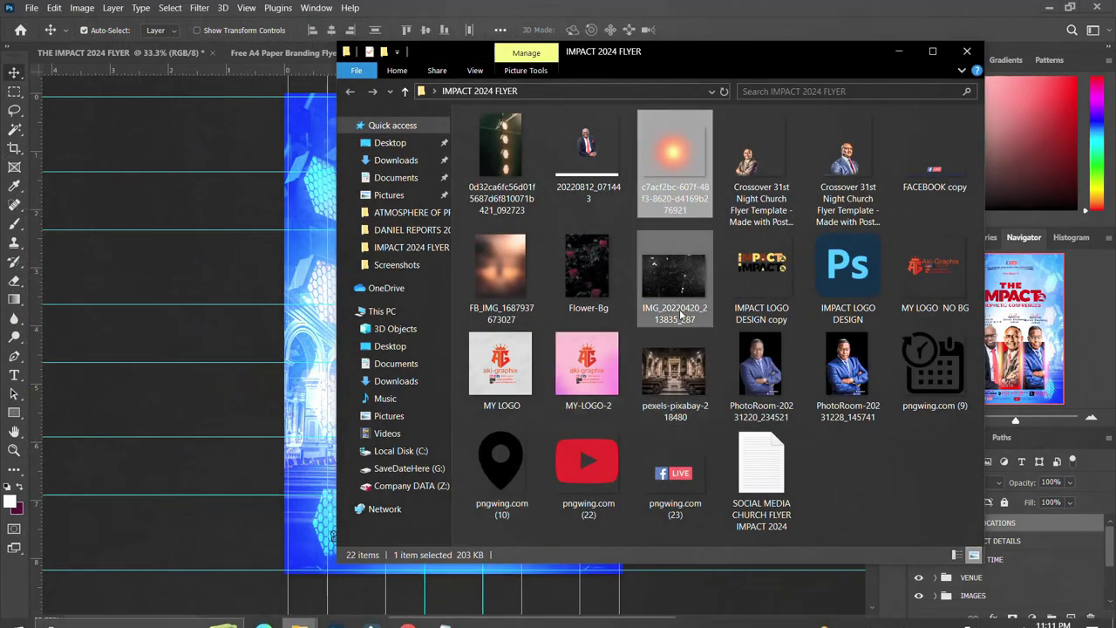
pyautogui.moveTo(649, 290); pyautogui.dragTo(231, 413)
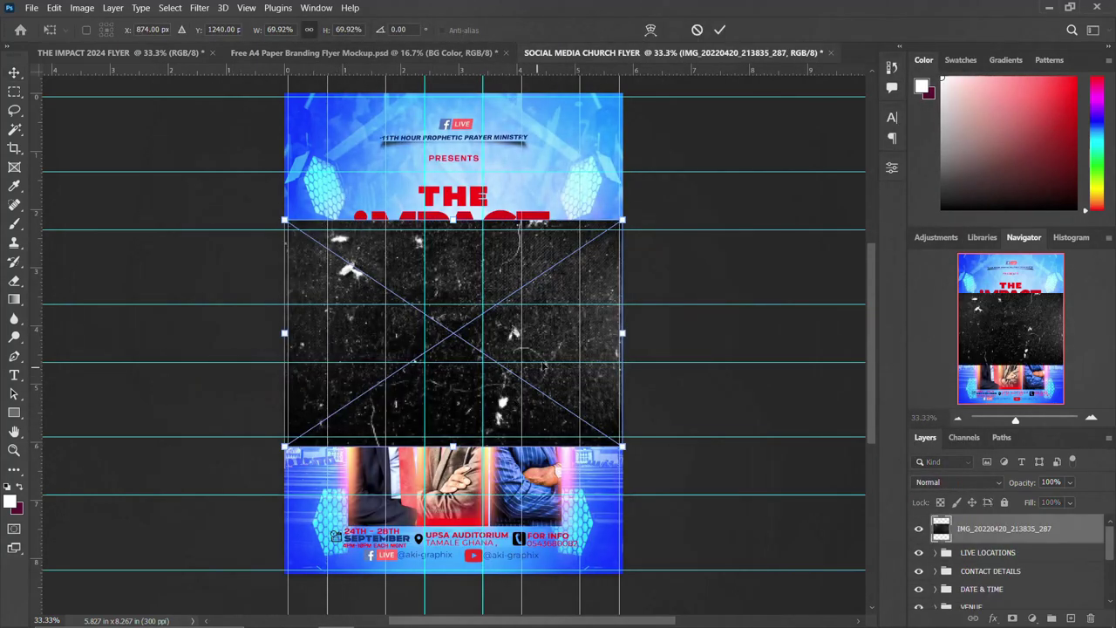
pyautogui.moveTo(641, 323); pyautogui.dragTo(481, 523)
pyautogui.click(402, 30)
pyautogui.write('90')
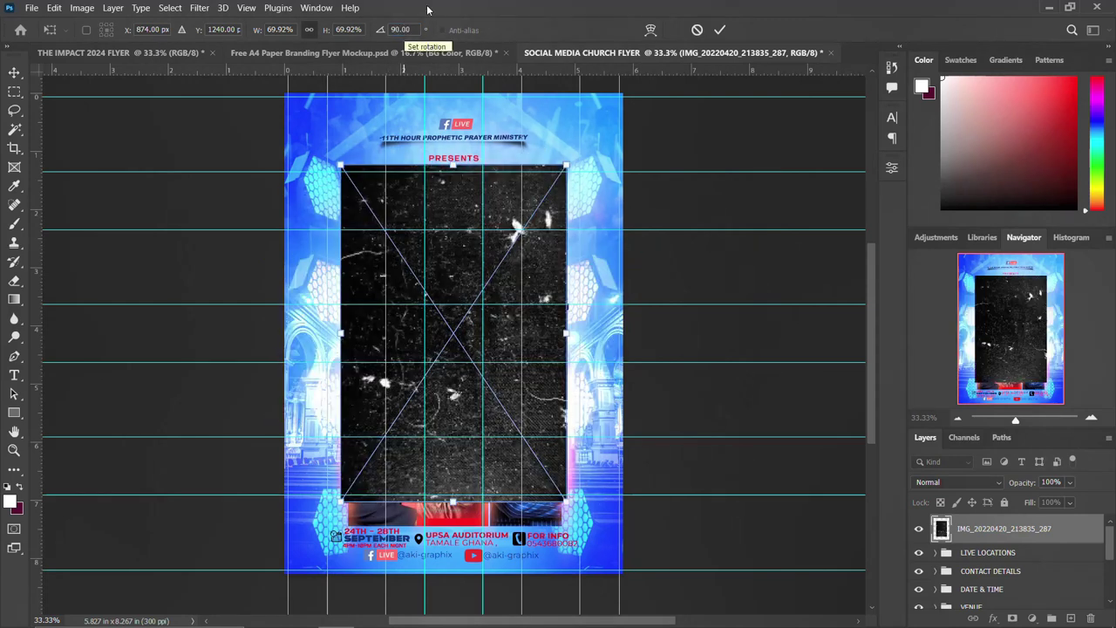
pyautogui.moveTo(568, 333); pyautogui.dragTo(629, 334)
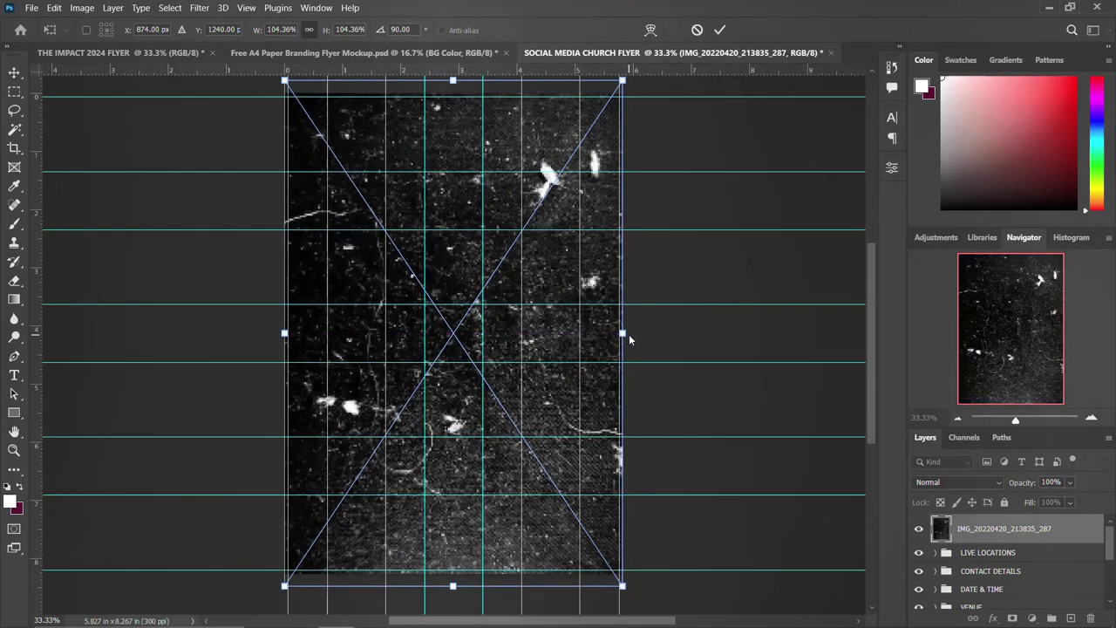
pyautogui.press('Return')
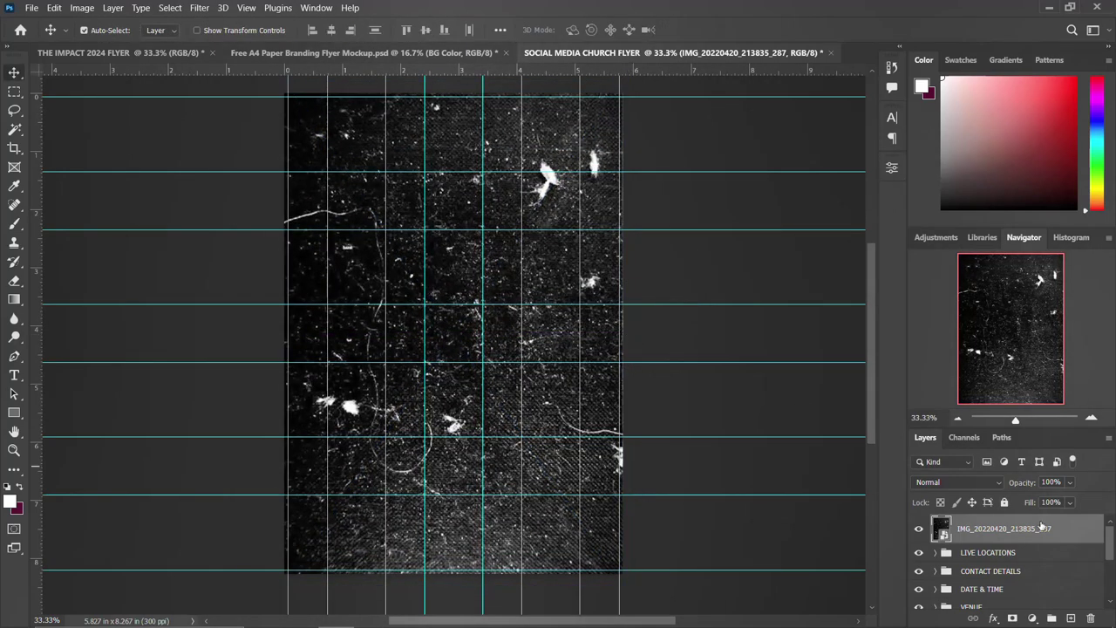
pyautogui.click(960, 481)
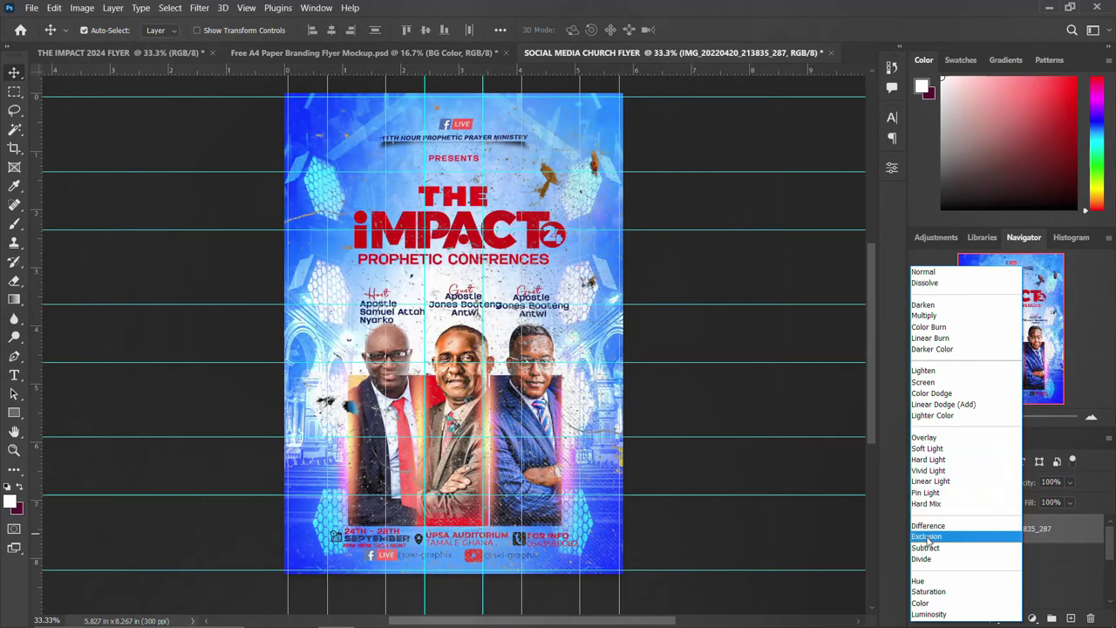
# Set the dust texture layer's blend mode to Lighten
pyautogui.click(918, 583)
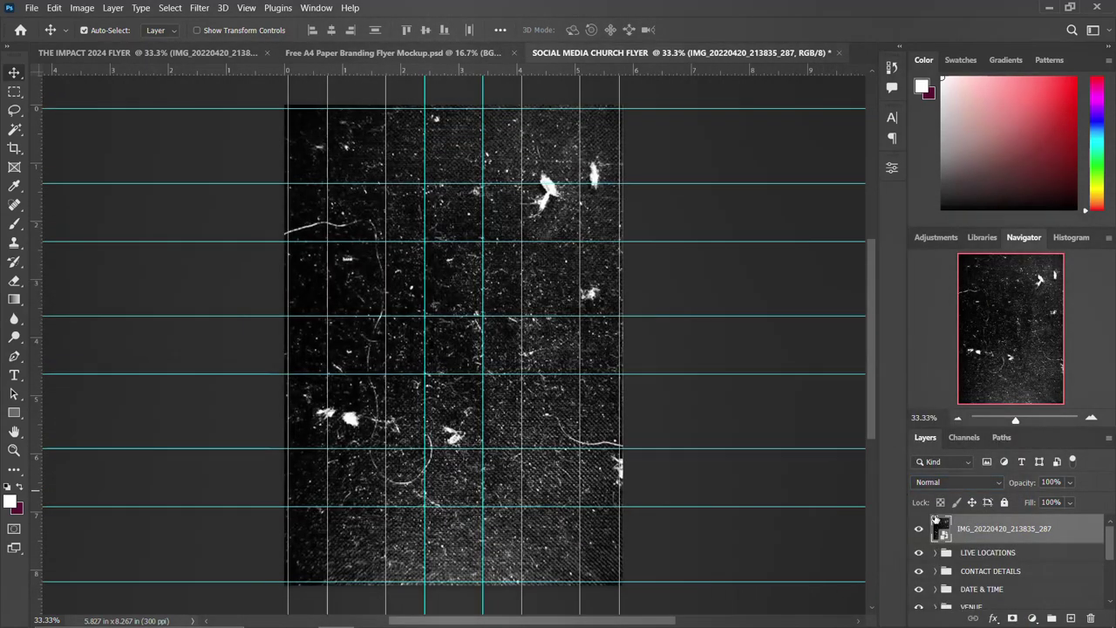
pyautogui.click(956, 482)
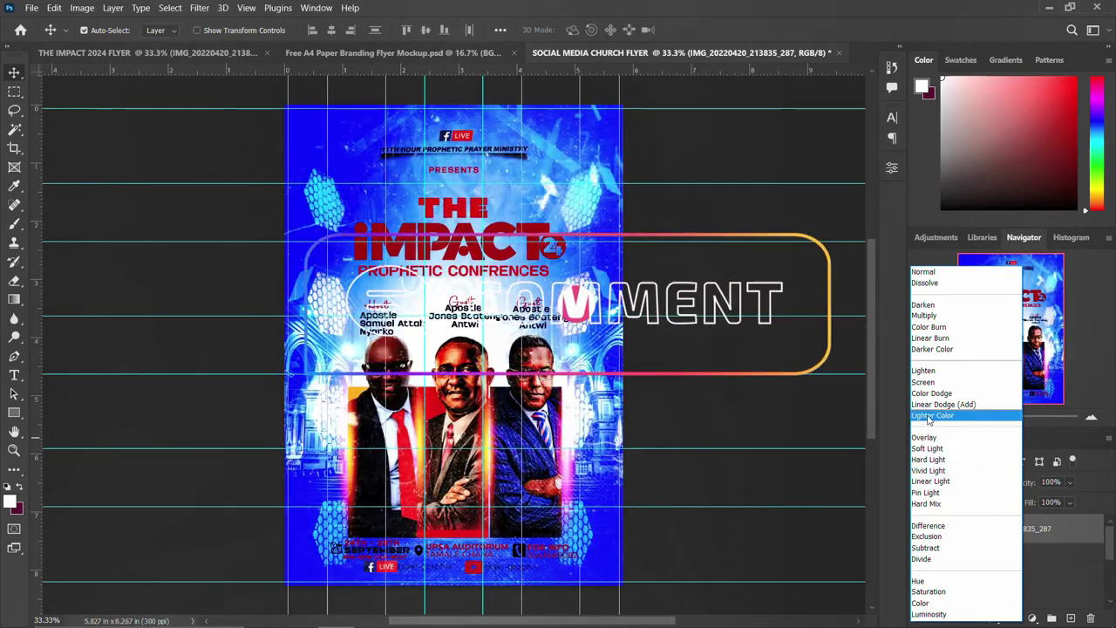
pyautogui.click(928, 372)
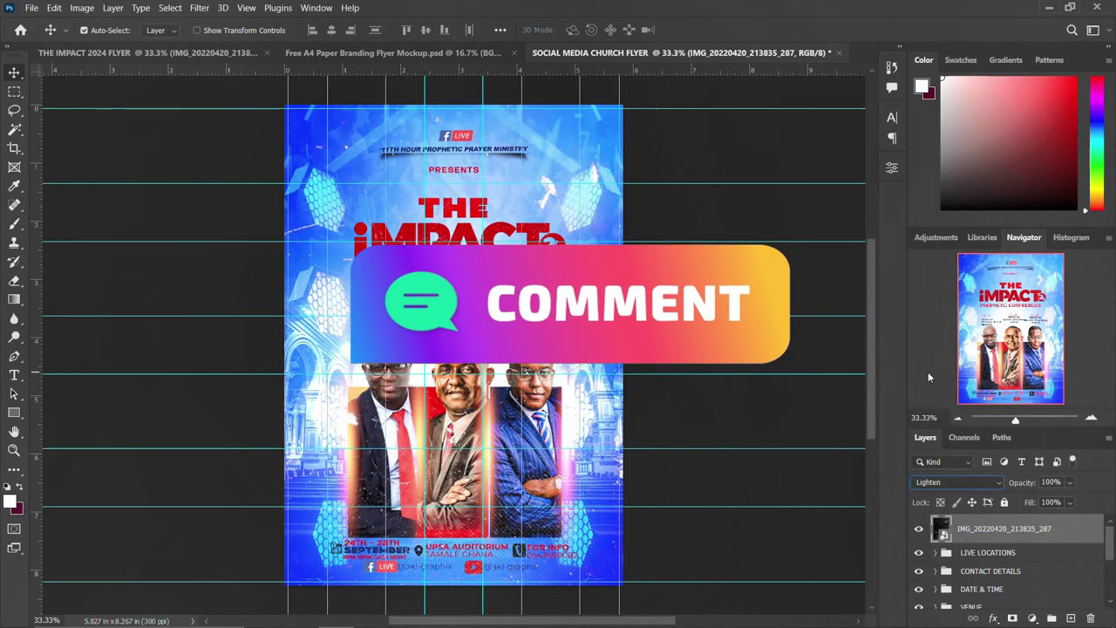
# Add a layer mask to the dust texture and paint it off all three speakers
pyautogui.click(1031, 618)
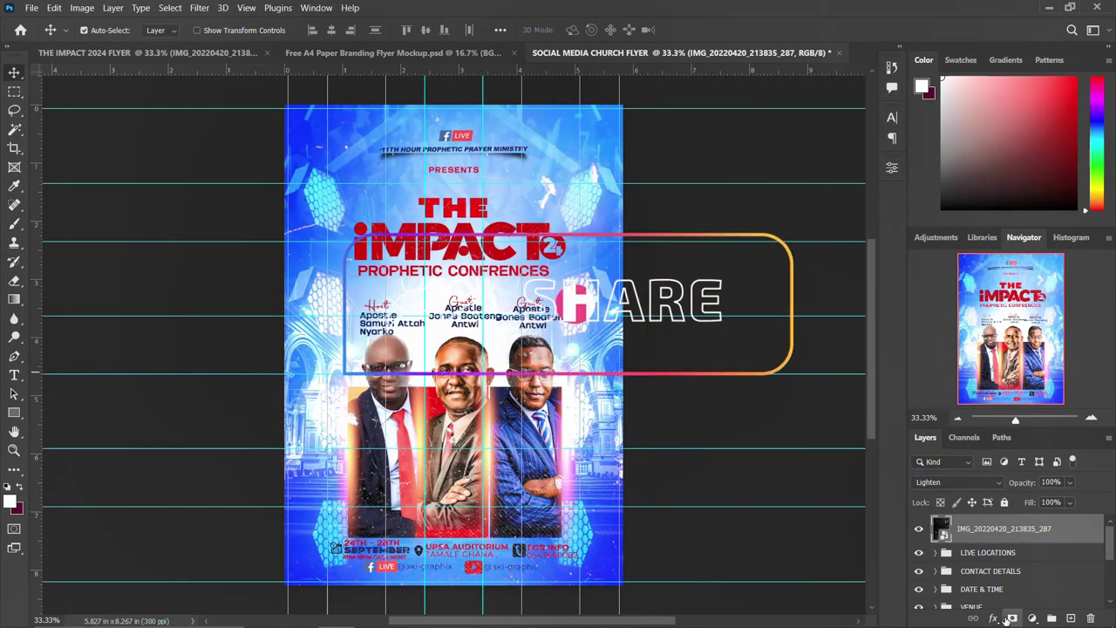
pyautogui.press('b')
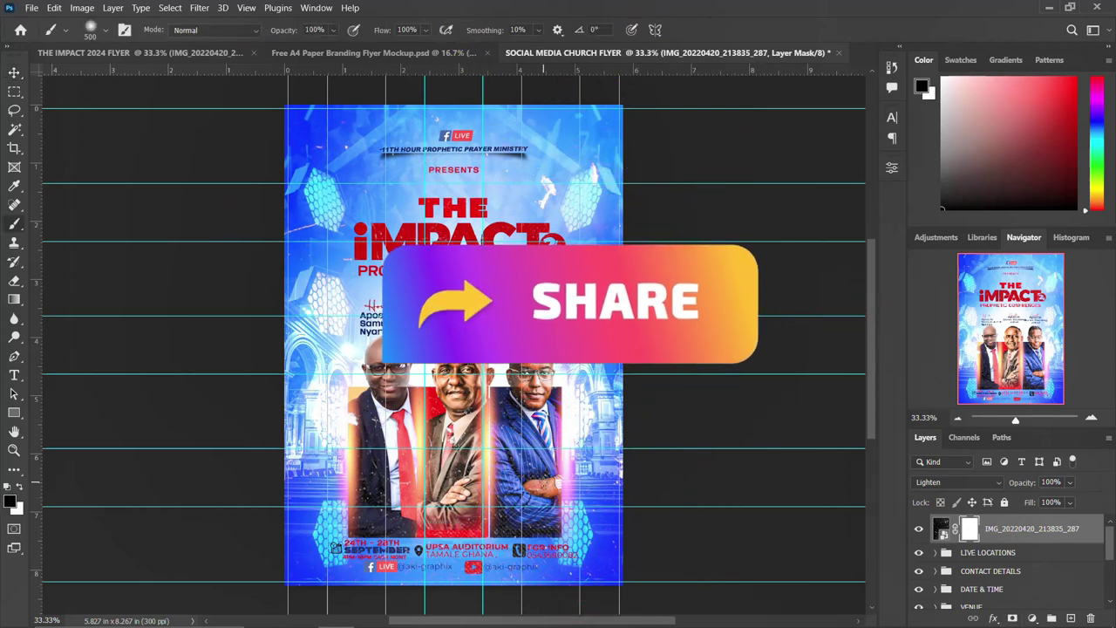
pyautogui.press(']')
pyautogui.press(']')
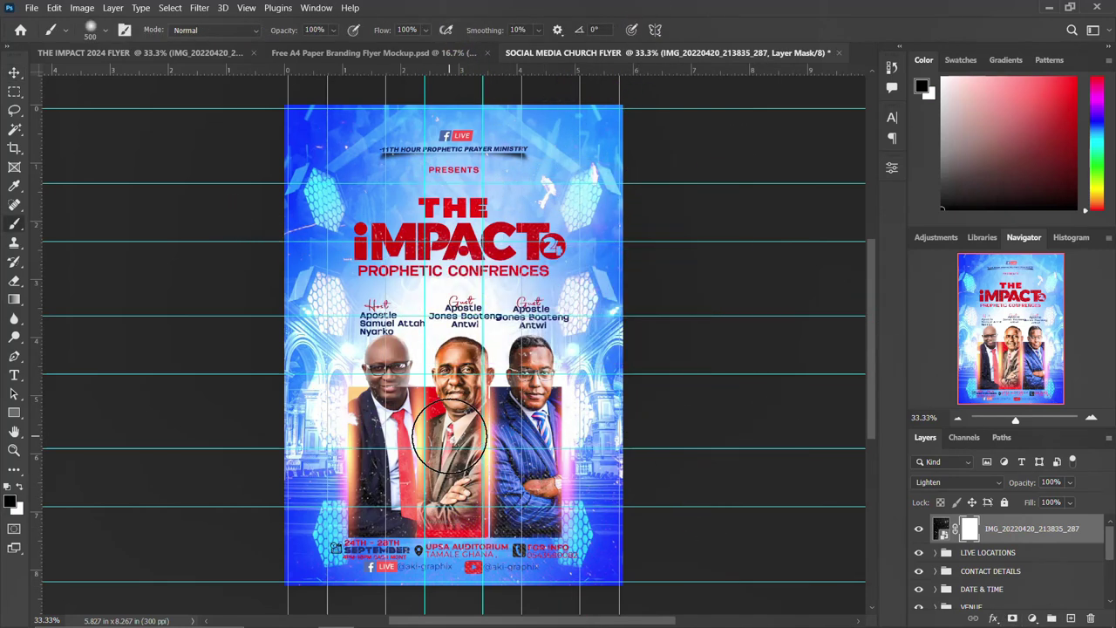
pyautogui.moveTo(425, 449)
pyautogui.mouseDown()
pyautogui.moveTo(348, 424)
pyautogui.moveTo(375, 488)
pyautogui.moveTo(410, 511)
pyautogui.mouseUp()
pyautogui.press(']')
pyautogui.moveTo(521, 514)
pyautogui.mouseDown()
pyautogui.moveTo(532, 486)
pyautogui.moveTo(518, 361)
pyautogui.moveTo(482, 355)
pyautogui.moveTo(445, 364)
pyautogui.mouseUp()
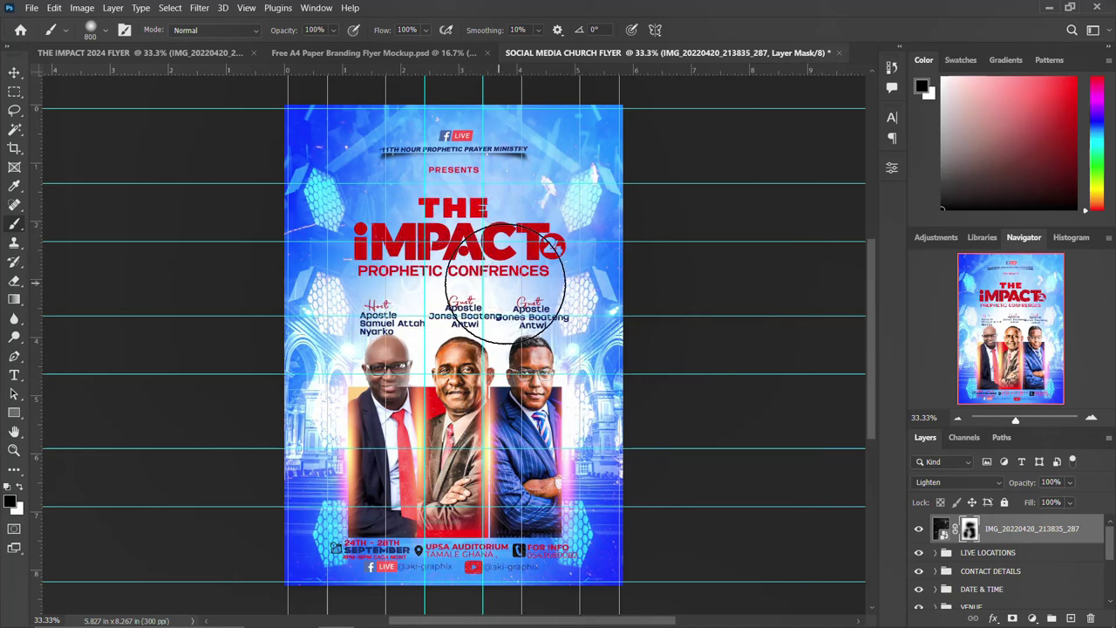
# Place the Flower-Bg image from the IMPACT 2024 FLYER folder, scaled to cover the page
pyautogui.moveTo(275, 616)
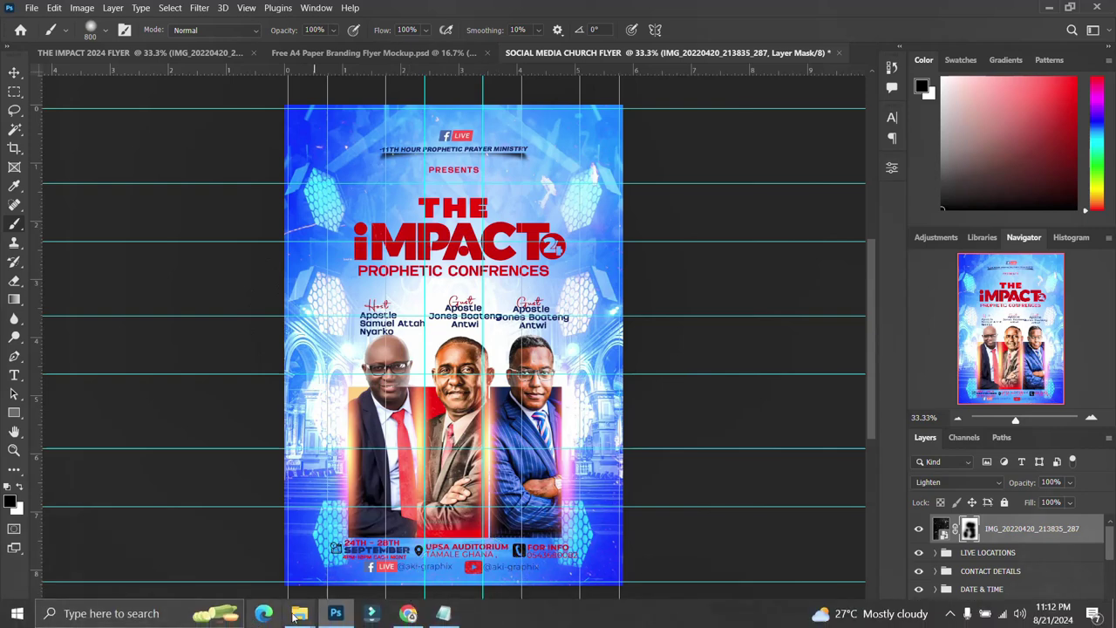
pyautogui.moveTo(311, 616)
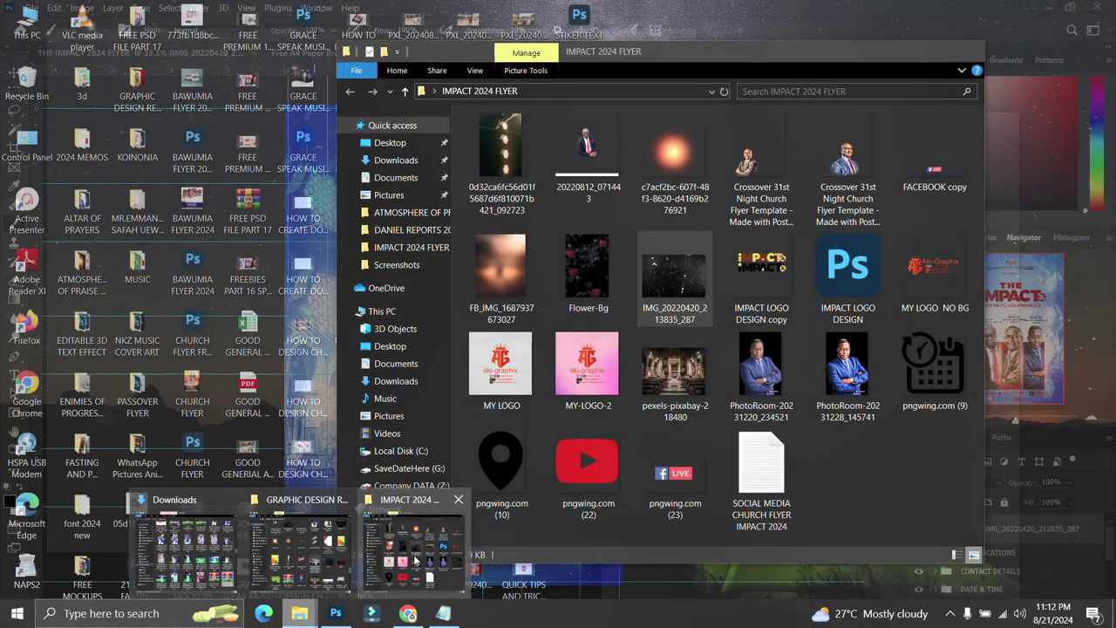
pyautogui.click(416, 561)
pyautogui.moveTo(589, 288); pyautogui.dragTo(140, 387)
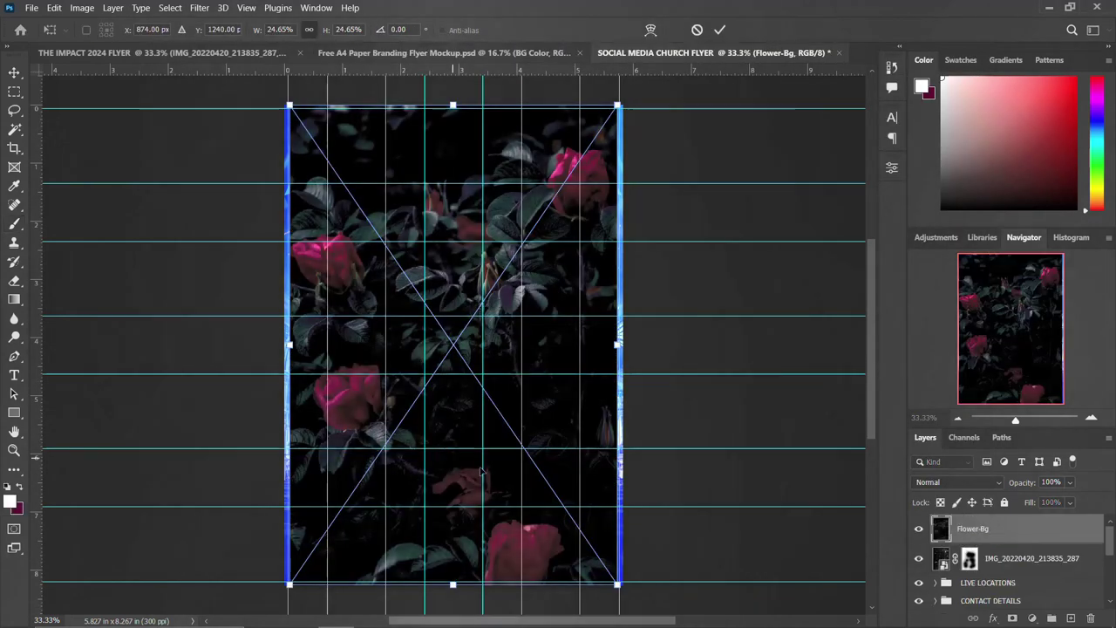
pyautogui.moveTo(615, 345); pyautogui.dragTo(635, 346)
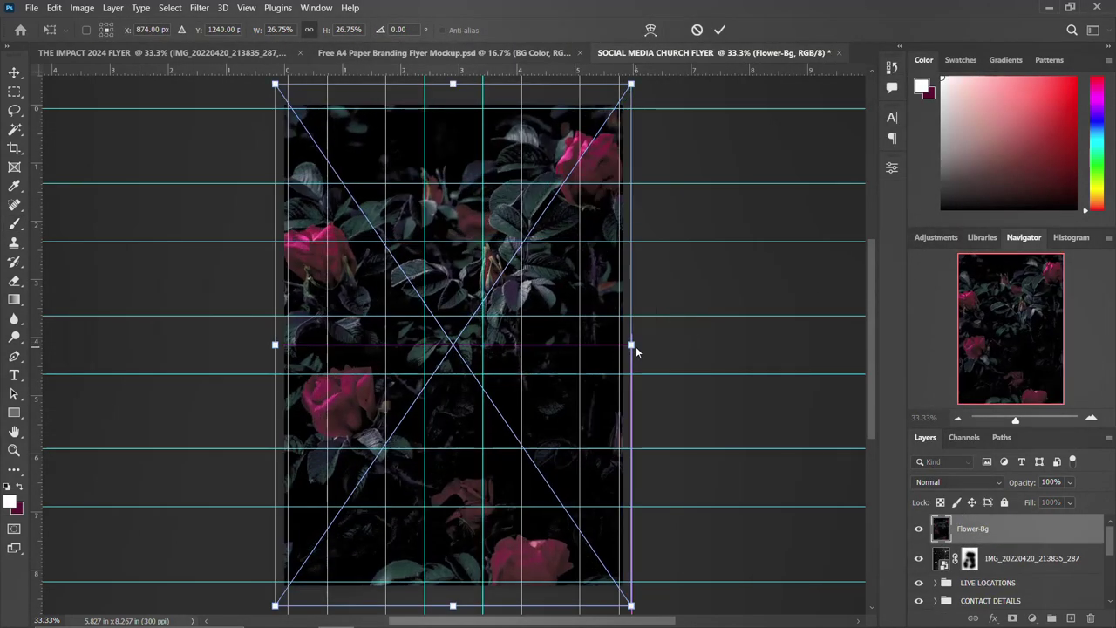
pyautogui.press('Return')
# Blend the Flower-Bg layer in Soft Light
pyautogui.press('b')
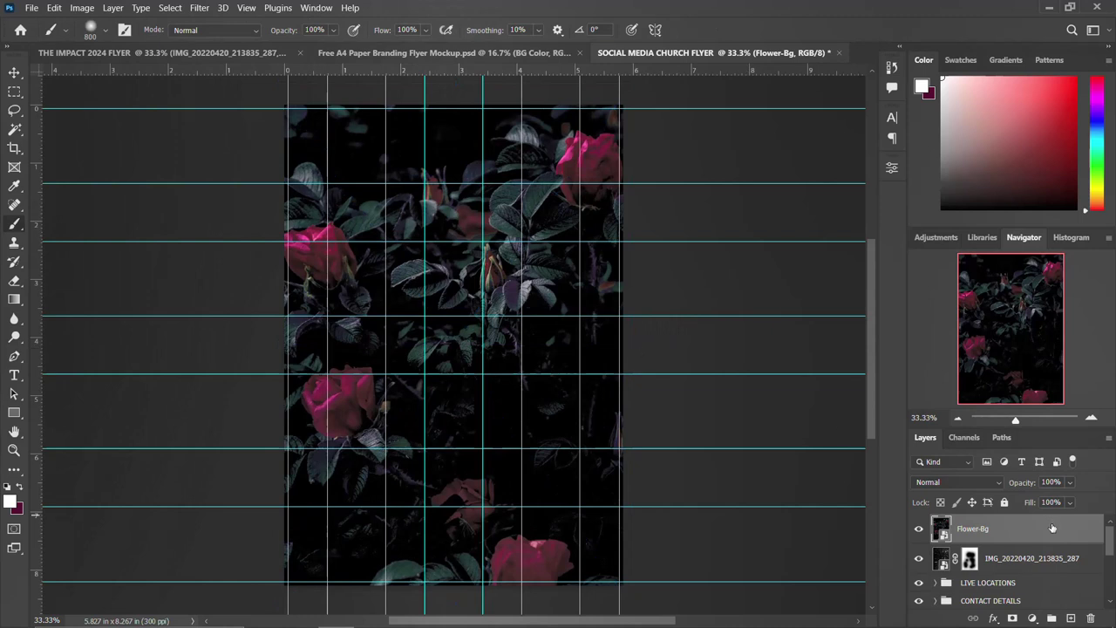
pyautogui.click(963, 482)
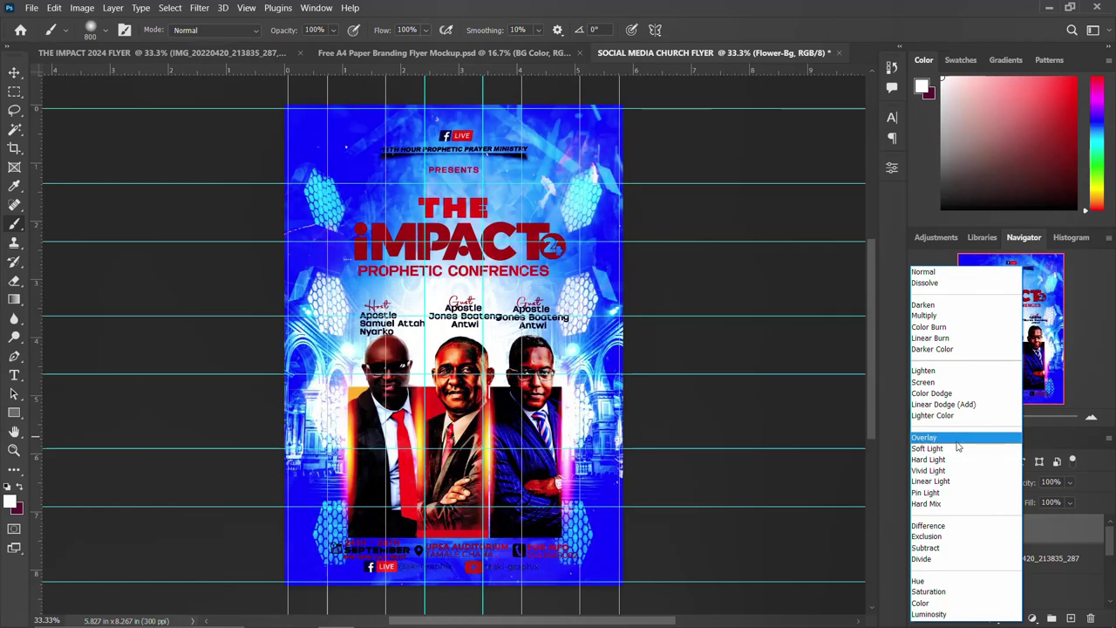
pyautogui.click(956, 450)
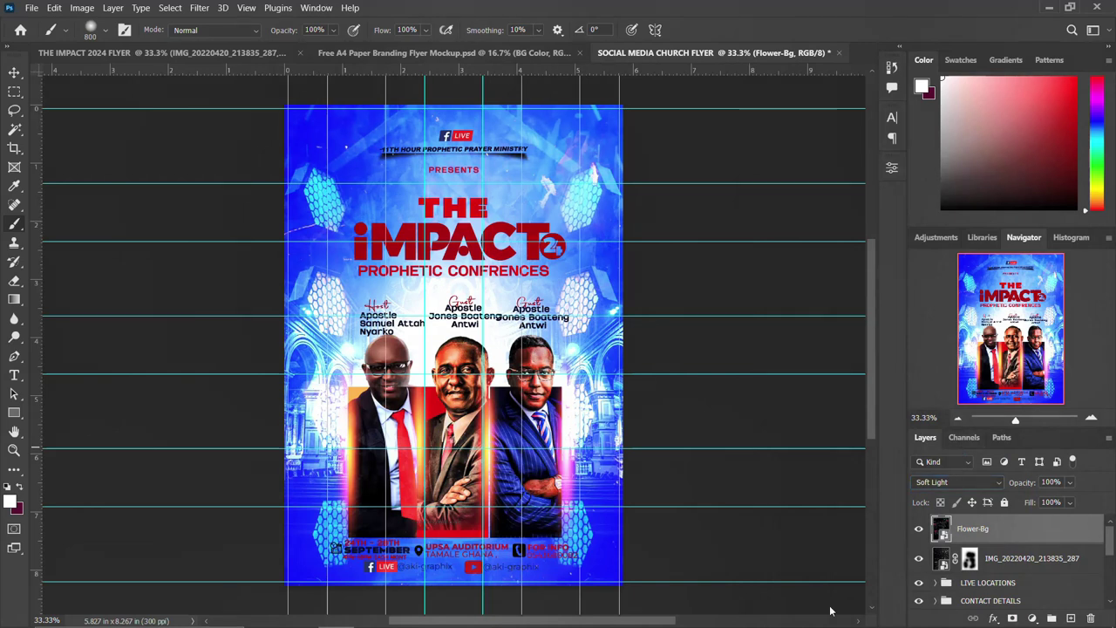
pyautogui.click(14, 72)
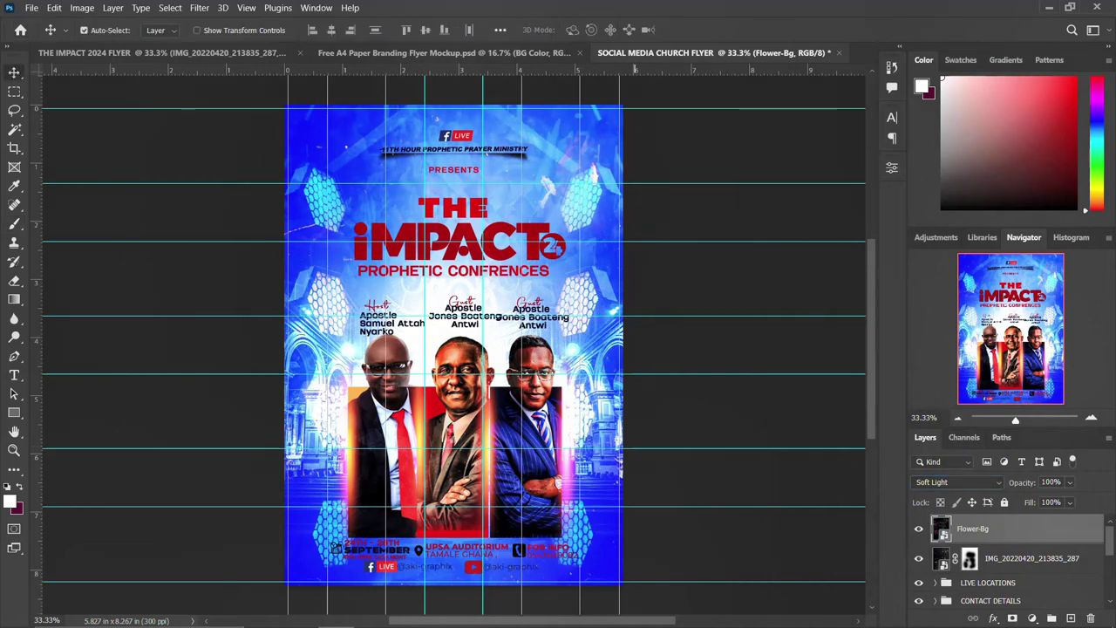
# Place the orange light-glow image from the IMPACT 2024 FLYER folder, shrunk to about half size over the title
pyautogui.moveTo(299, 613)
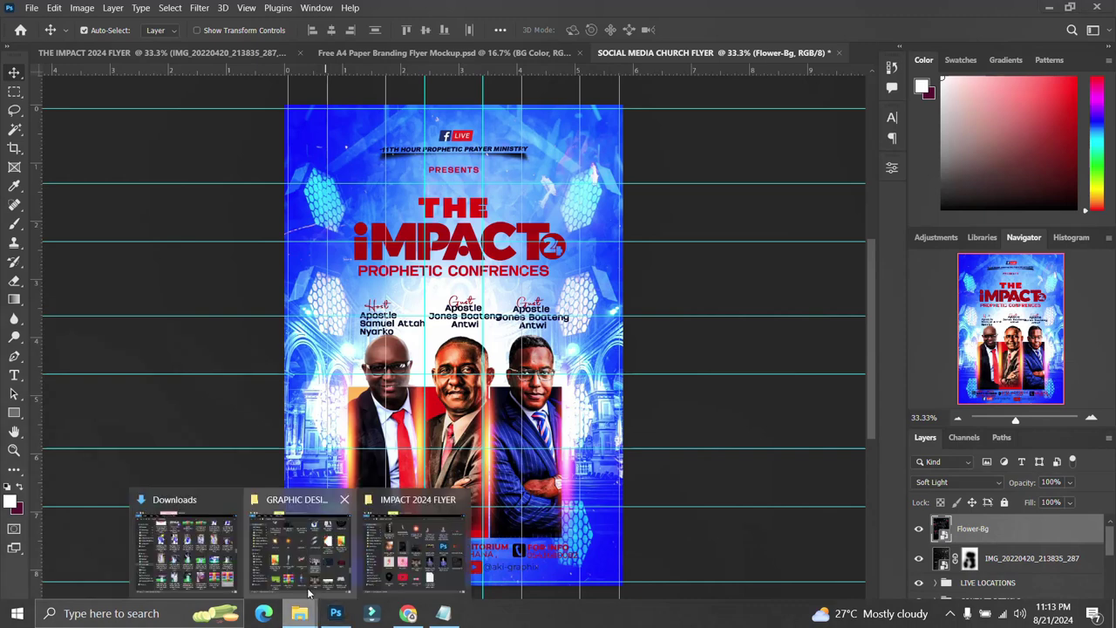
pyautogui.click(381, 555)
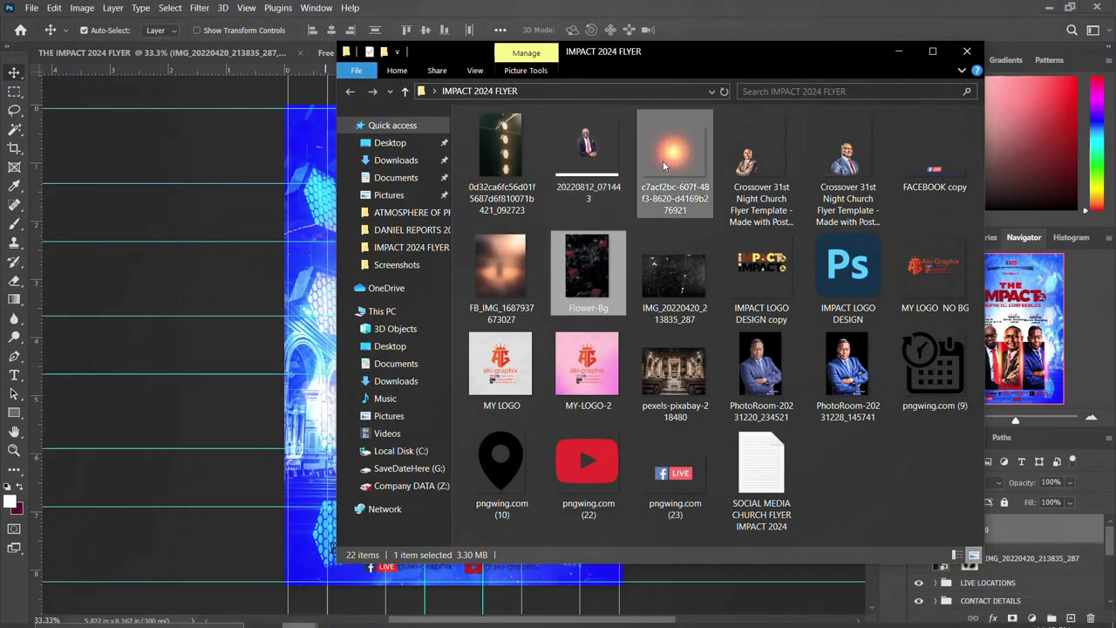
pyautogui.click(683, 163)
pyautogui.moveTo(678, 160); pyautogui.dragTo(445, 346)
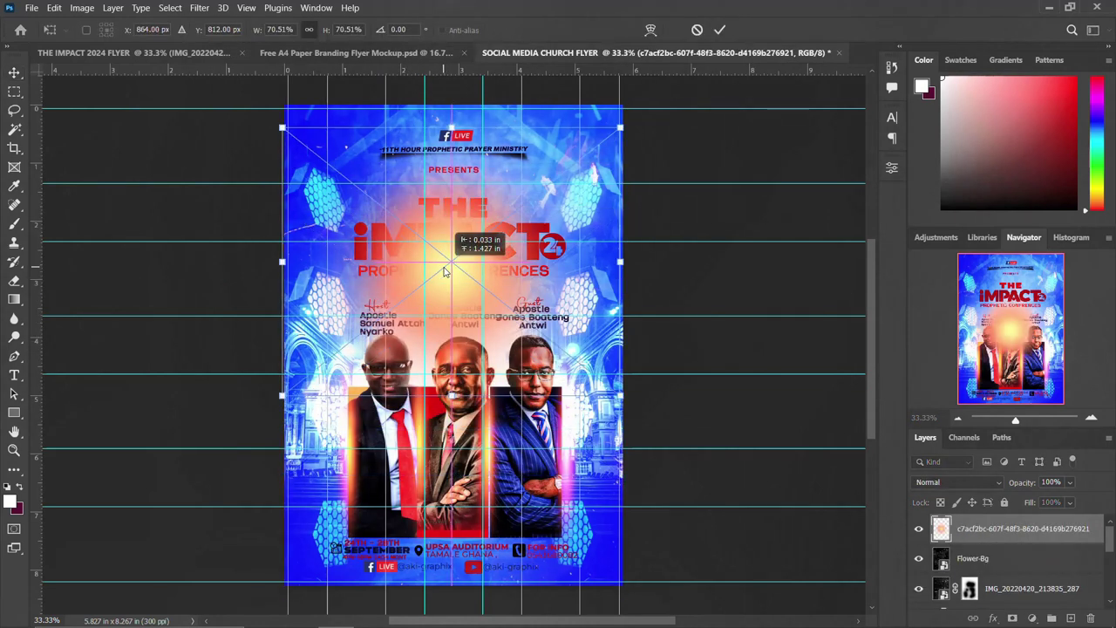
pyautogui.moveTo(617, 397); pyautogui.dragTo(569, 354)
pyautogui.press('Return')
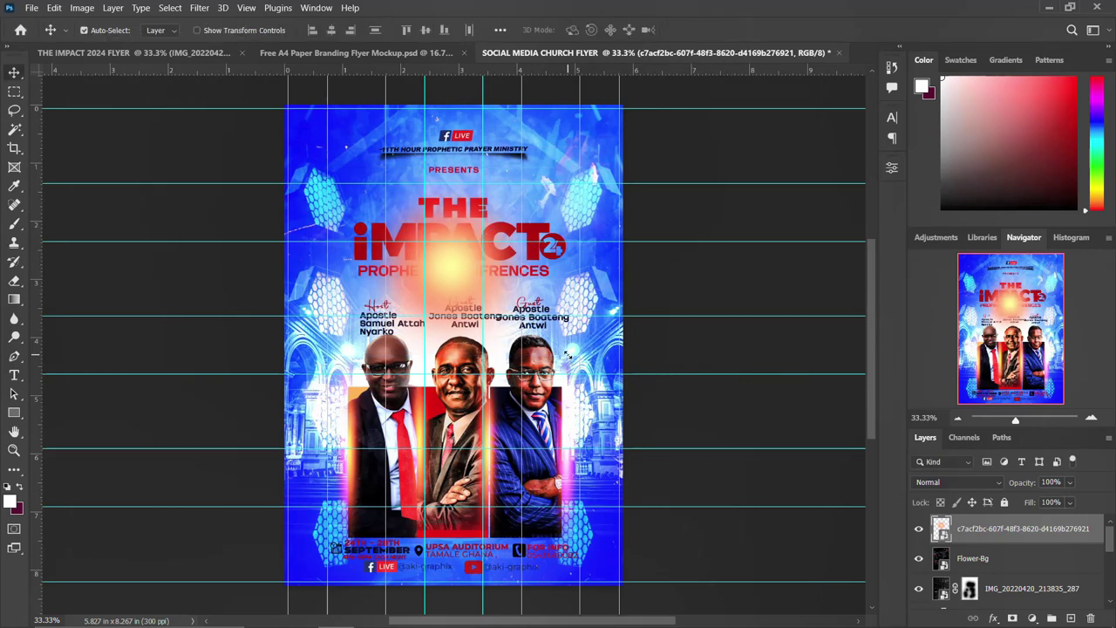
pyautogui.click(968, 478)
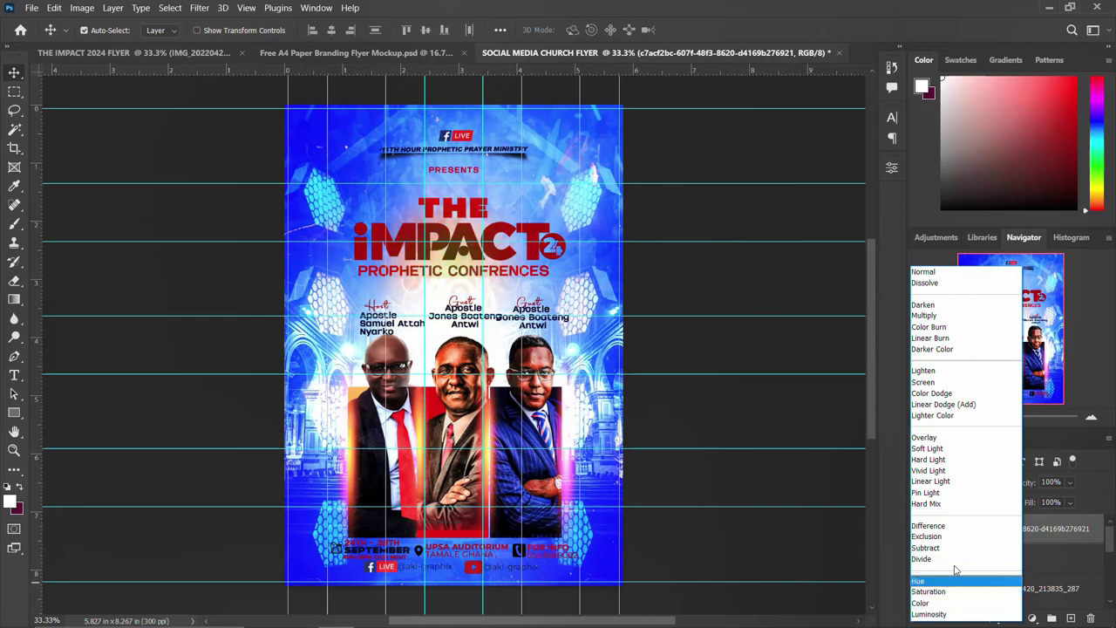
# Blend the glow in Linear Light, then shrink it slightly and nudge it upward
pyautogui.click(972, 484)
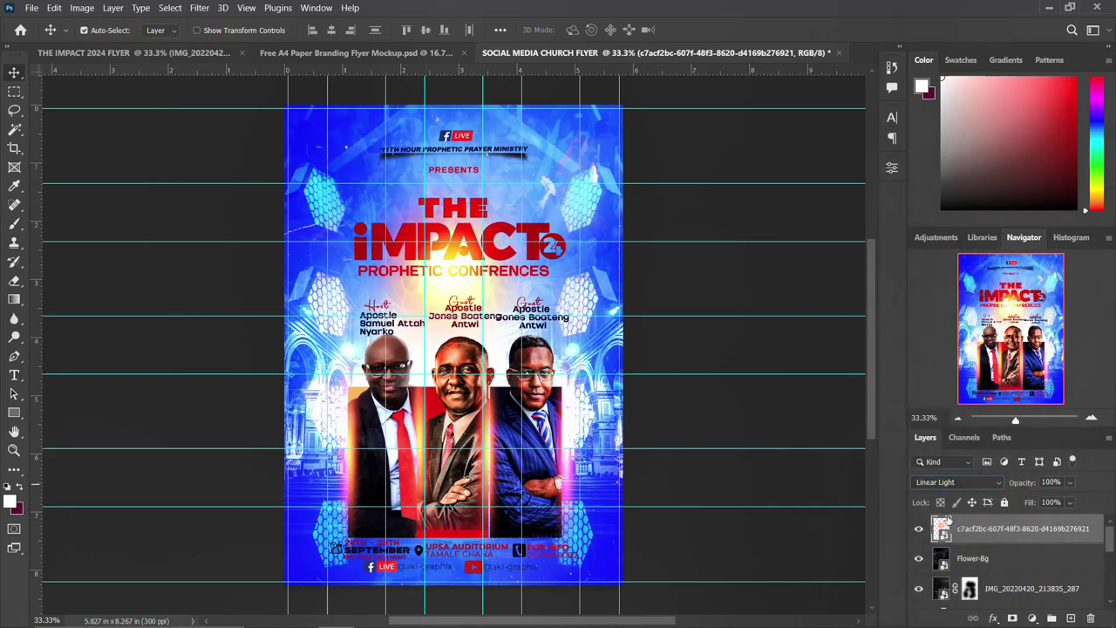
pyautogui.hotkey('ctrl', 't')
pyautogui.moveTo(568, 356); pyautogui.dragTo(547, 342)
pyautogui.moveTo(479, 297); pyautogui.dragTo(481, 287)
pyautogui.press('Return')
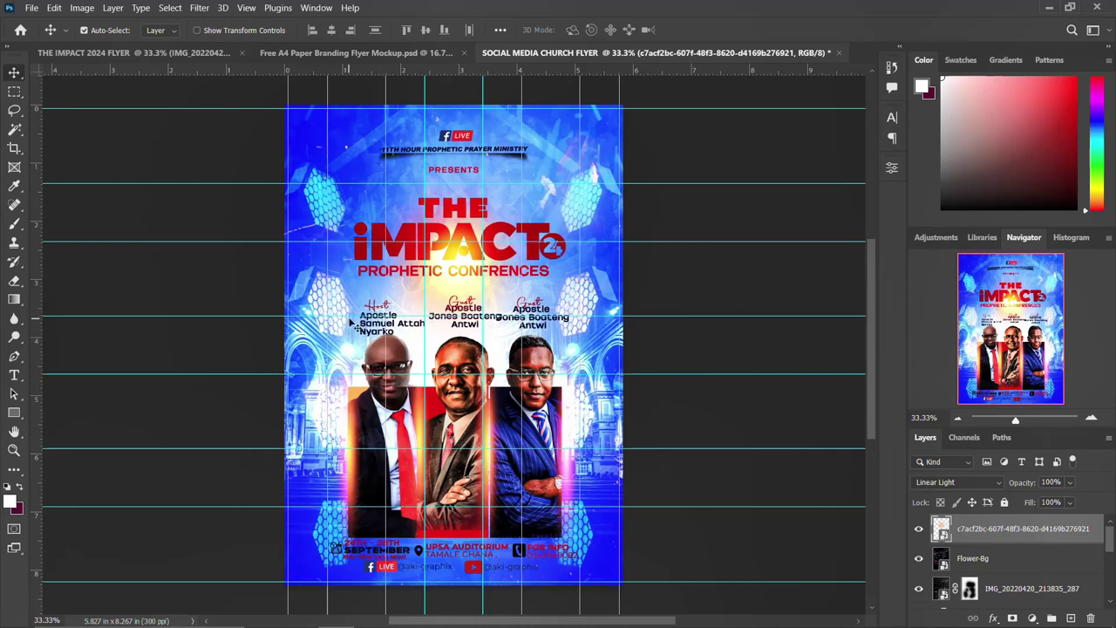
# View the finished flyer on the Free A4 Paper Branding Flyer Mockup
pyautogui.click(390, 54)
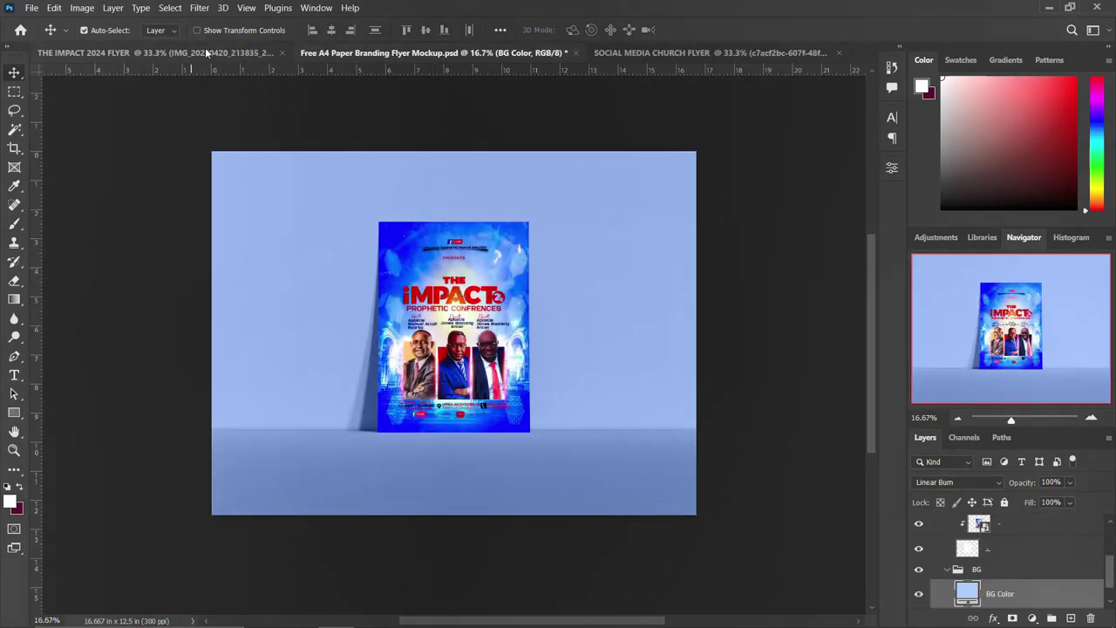
pyautogui.click(205, 47)
pyautogui.click(462, 54)
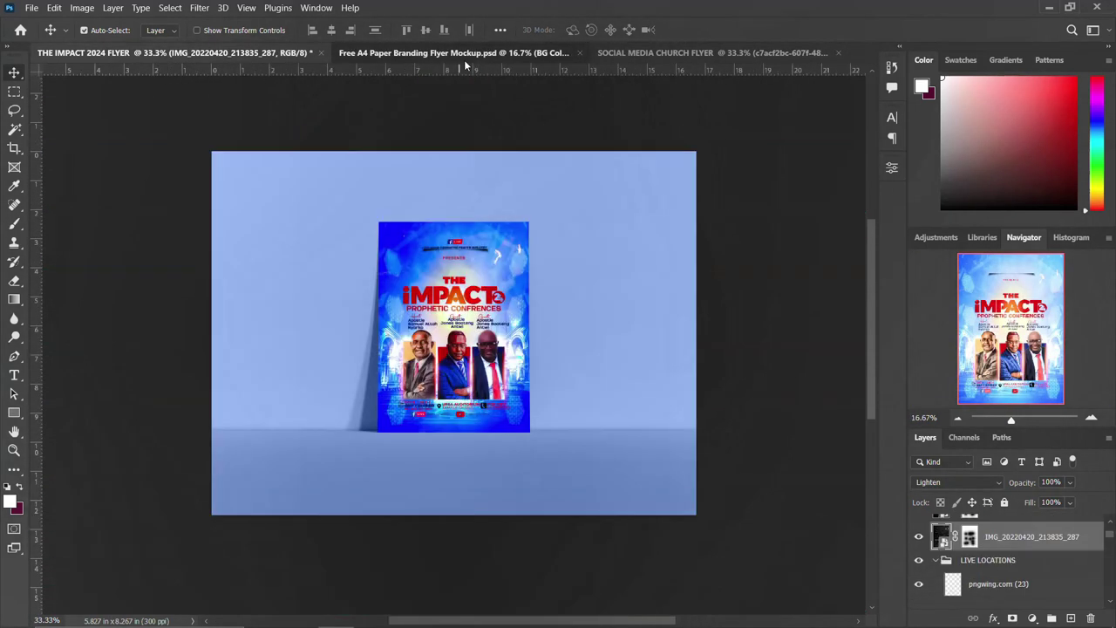